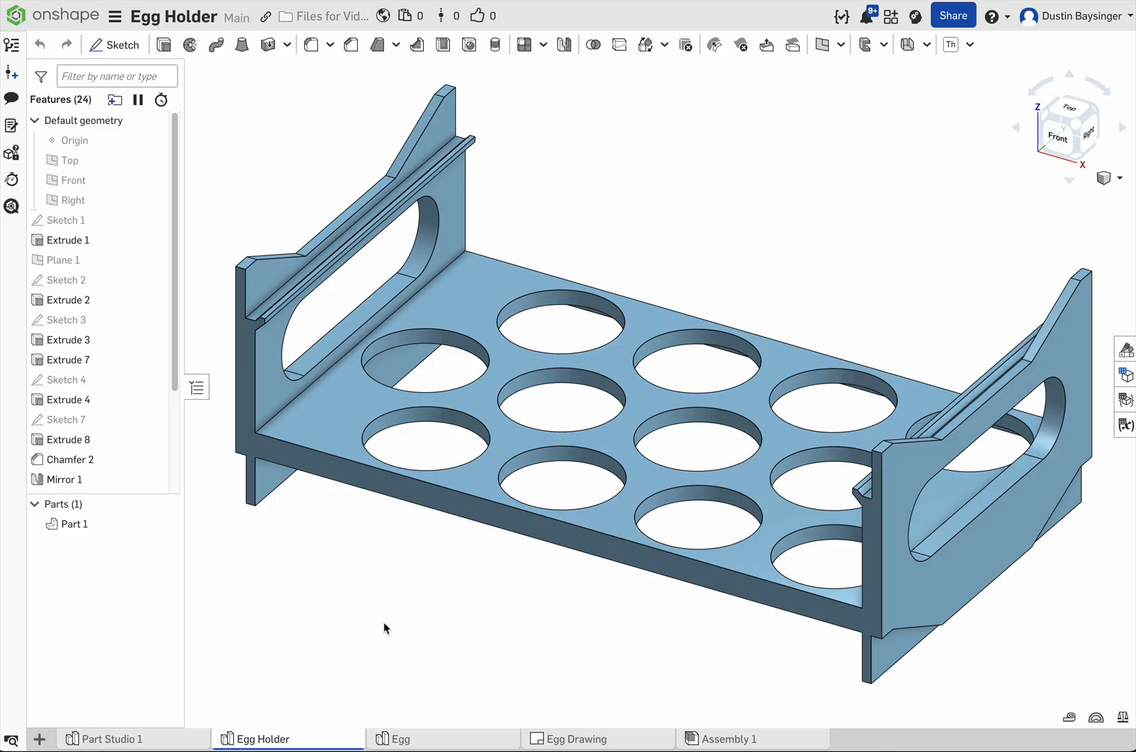
# Step: Start a new sketch on the Top plane in Part Studio 1
pyautogui.click(172, 744)
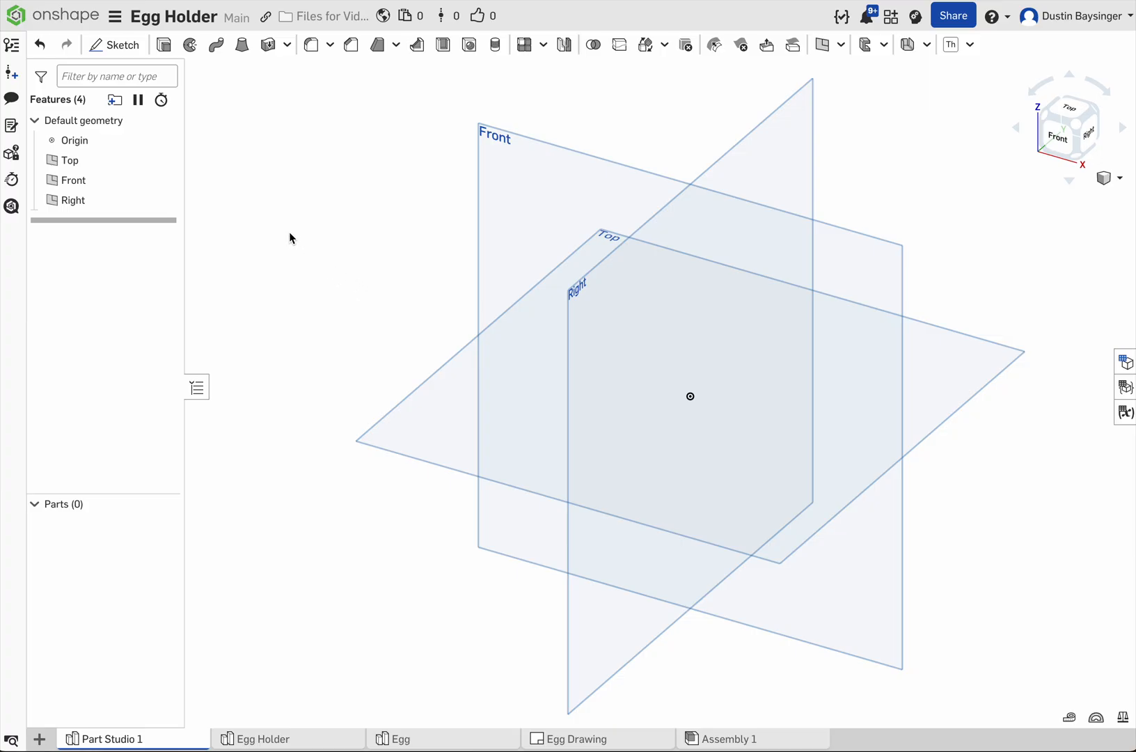
pyautogui.click(113, 45)
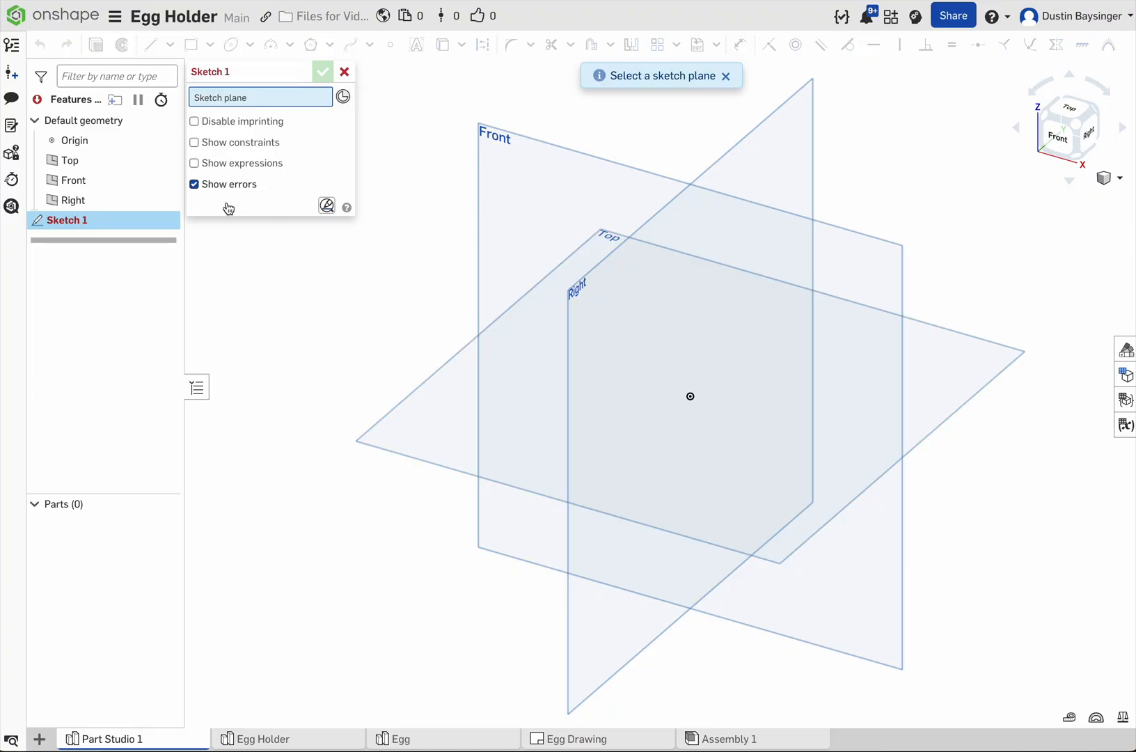
pyautogui.click(457, 416)
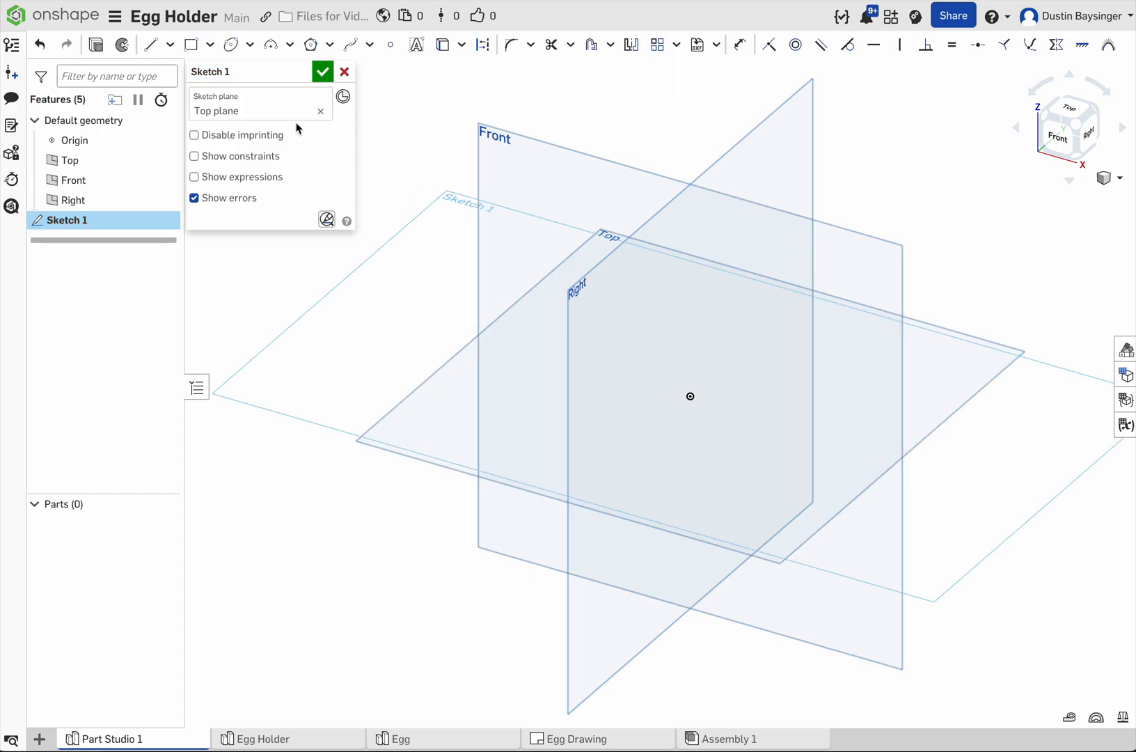
# Step: Sketch a center point rectangle about 6.78 by 5.17 in, centered on the origin
pyautogui.rightClick(371, 307)
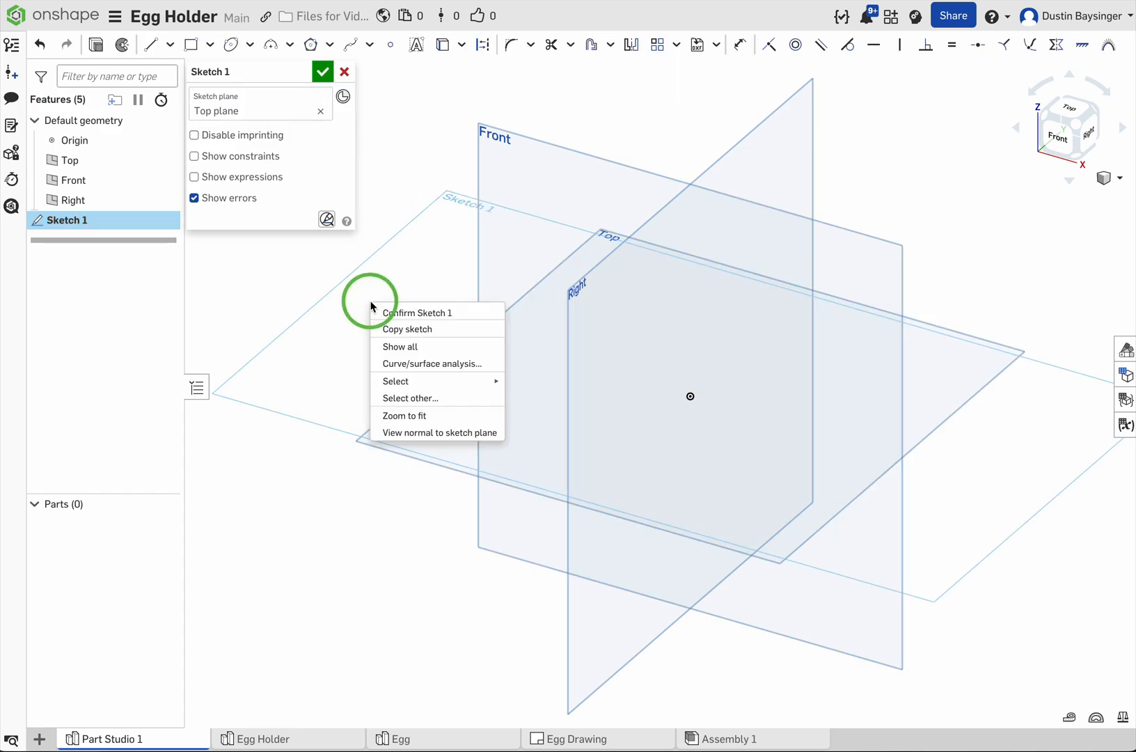
pyautogui.click(425, 432)
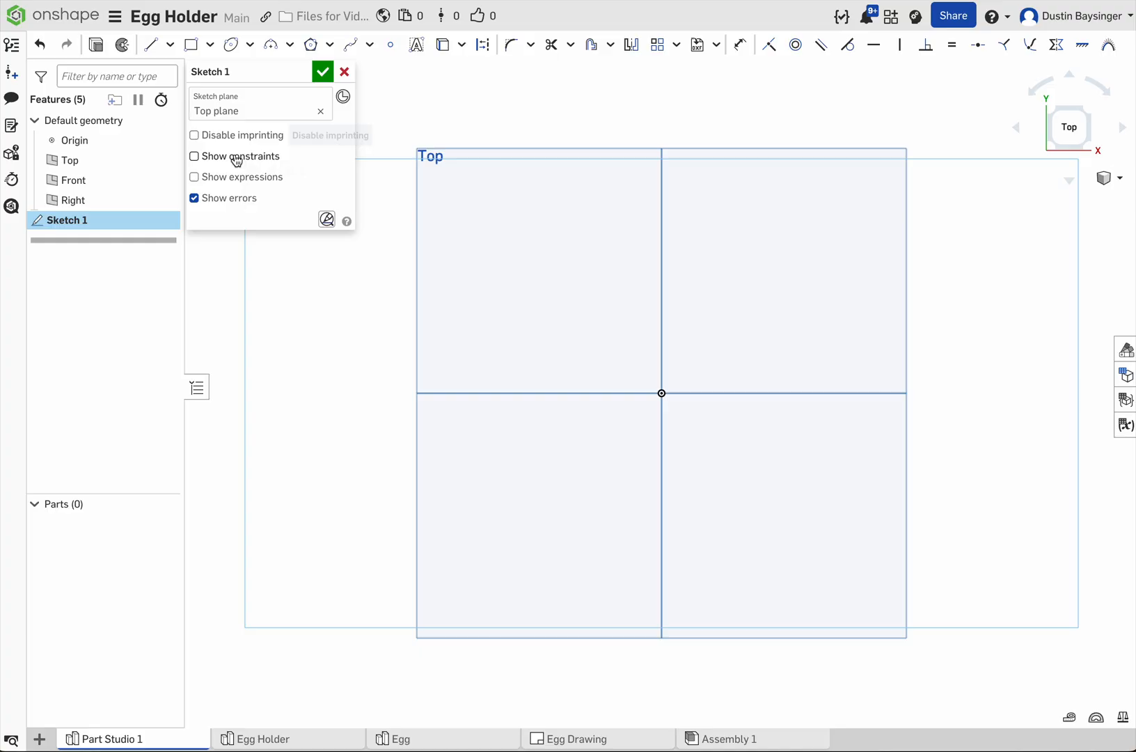
pyautogui.click(210, 45)
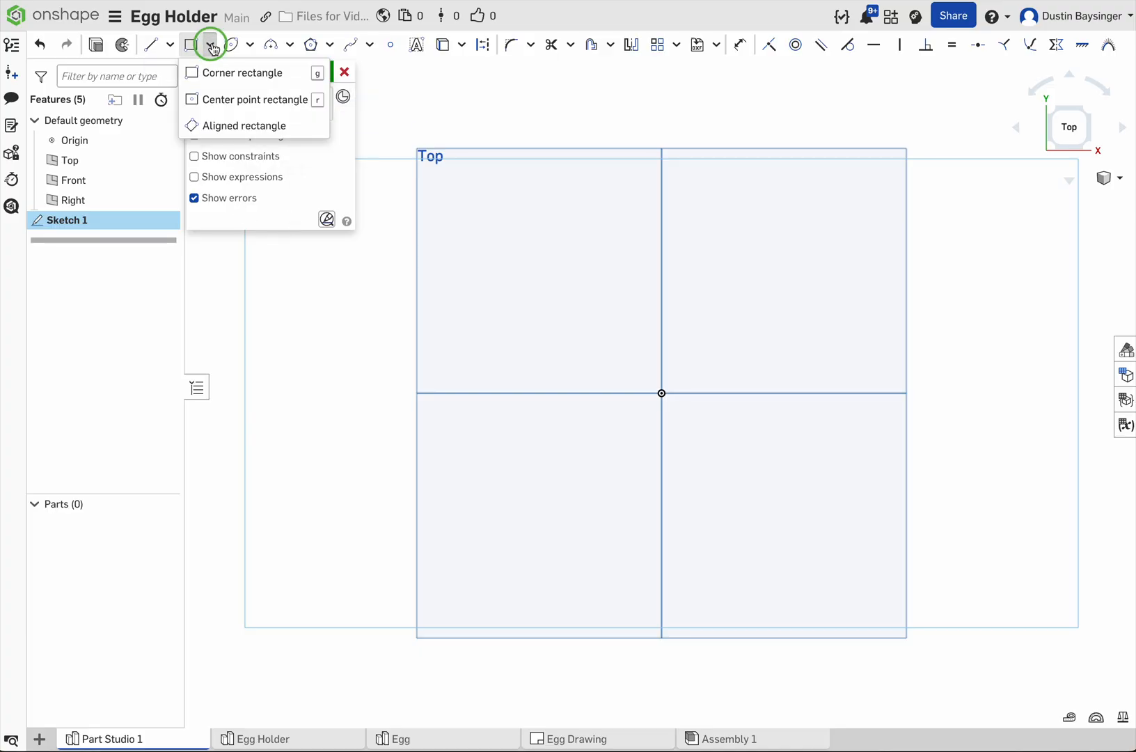
pyautogui.click(230, 99)
pyautogui.click(663, 394)
pyautogui.click(939, 183)
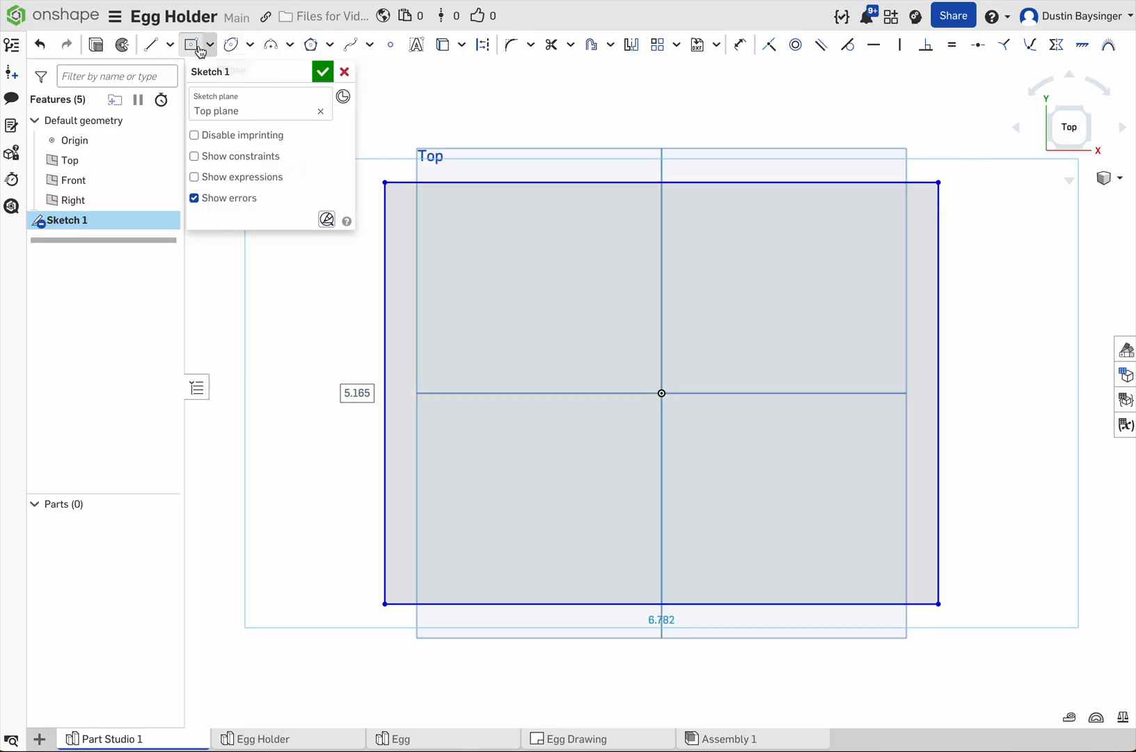
# Step: Sketch three circles down the rectangle's left half, about 1.22, 1.06 and 1.34 in in diameter from top to bottom
pyautogui.click(247, 47)
pyautogui.click(245, 64)
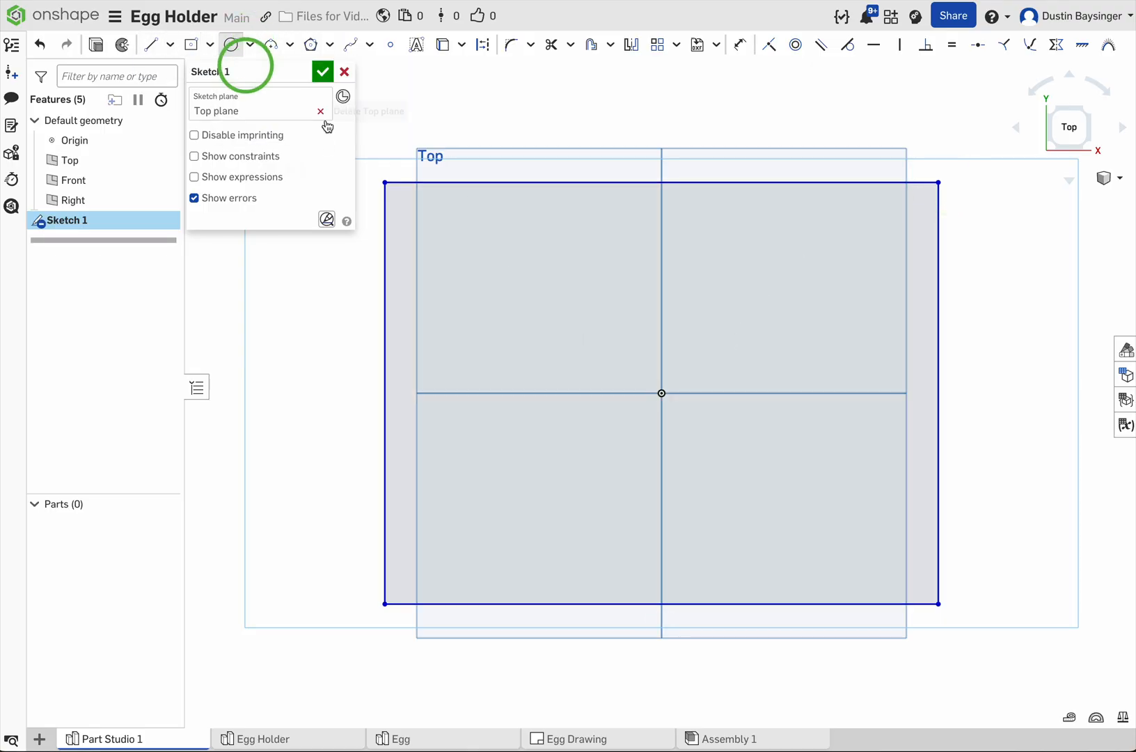
pyautogui.click(459, 252)
pyautogui.click(494, 217)
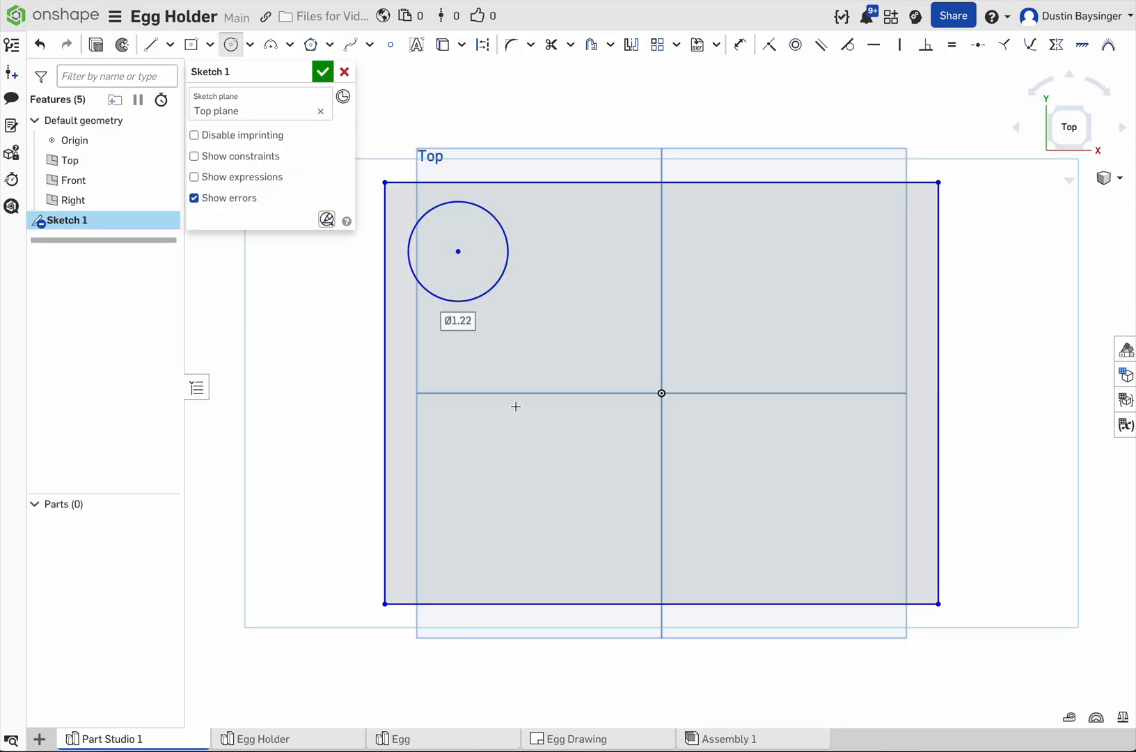
pyautogui.click(531, 358)
pyautogui.click(555, 323)
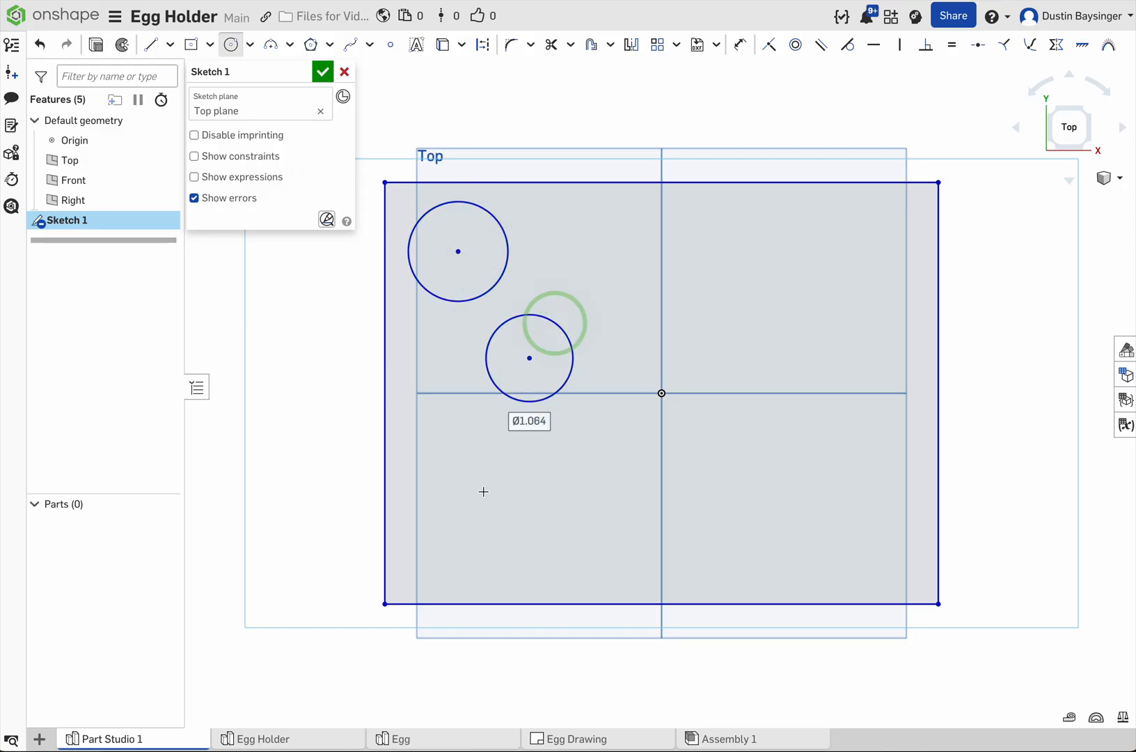
pyautogui.click(439, 514)
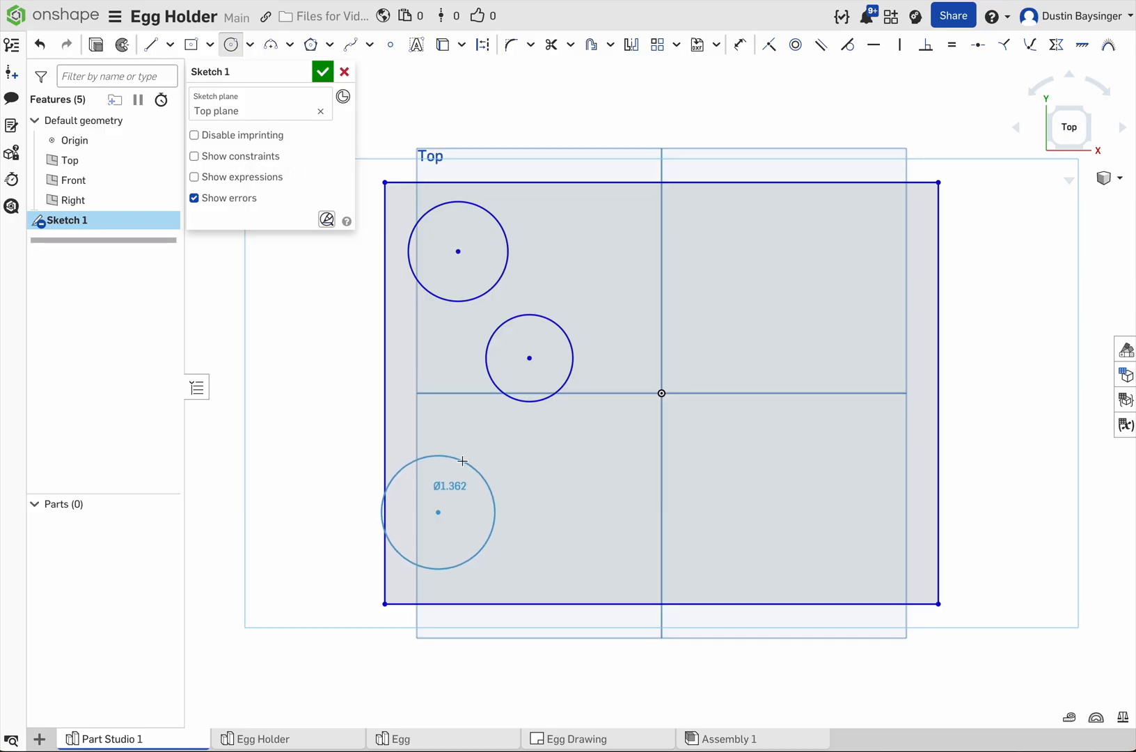
pyautogui.click(461, 462)
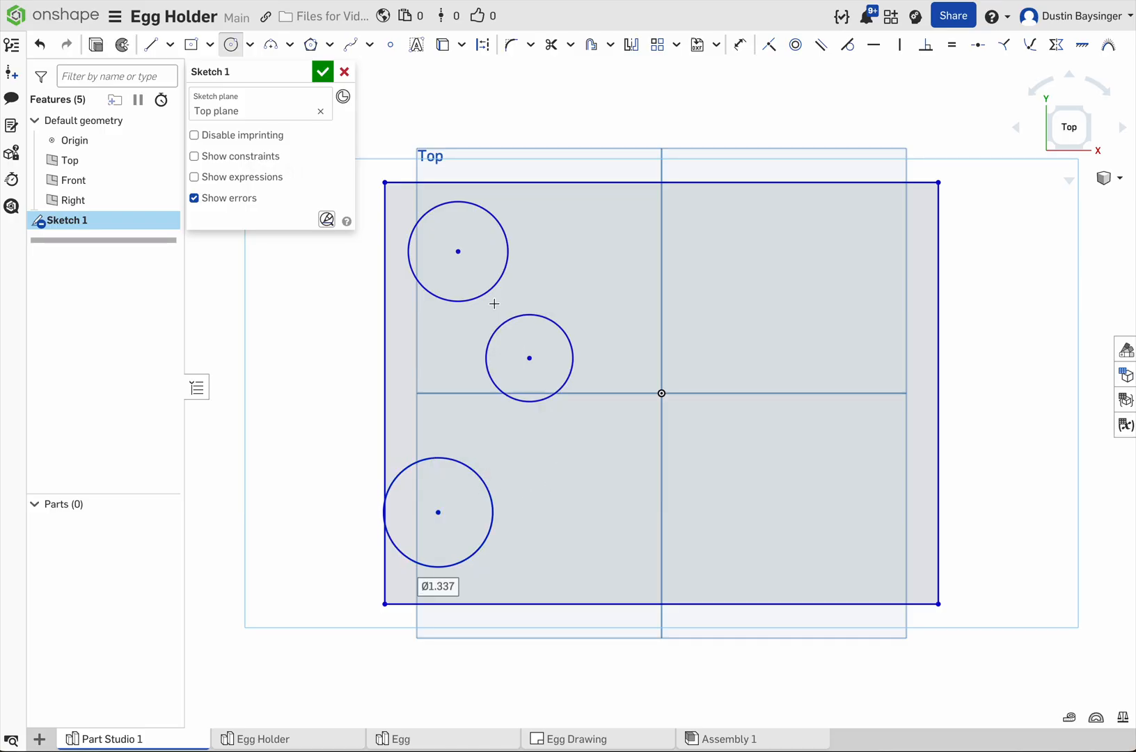
# Step: Dimension the gap between the upper circle's edge and the rectangle's left side to 0.125 in
pyautogui.press('d')
pyautogui.click(462, 252)
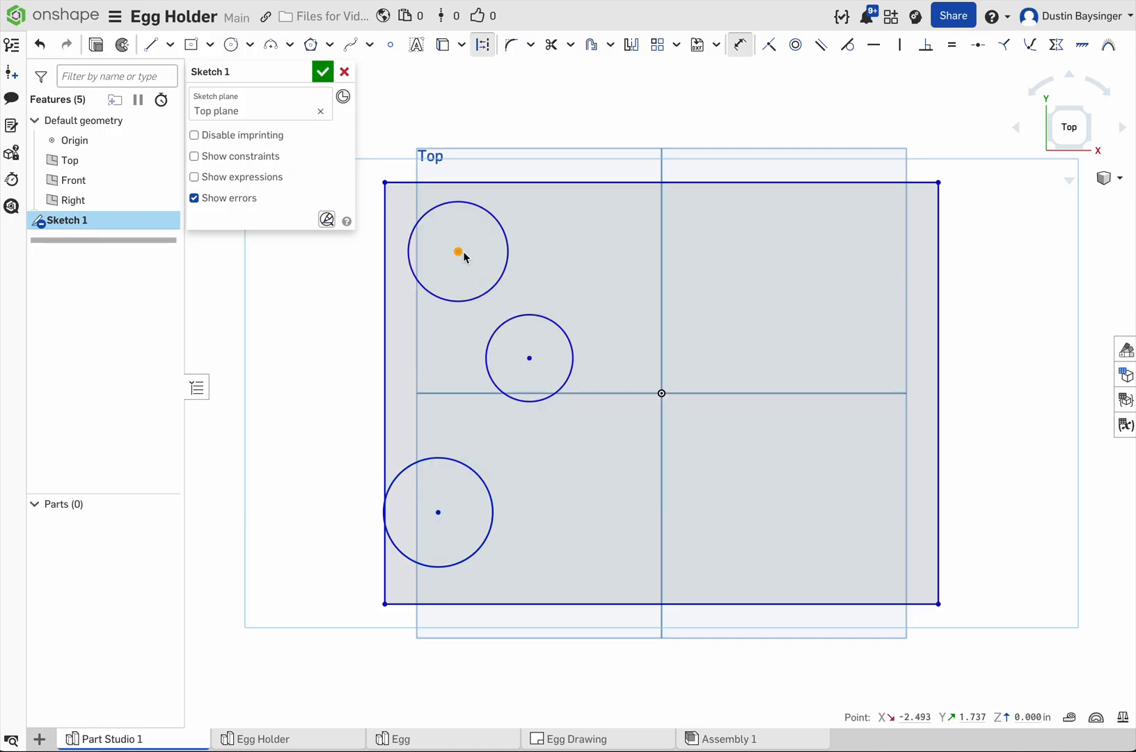
pyautogui.press('Escape')
pyautogui.press('d')
pyautogui.click(408, 245)
pyautogui.click(385, 244)
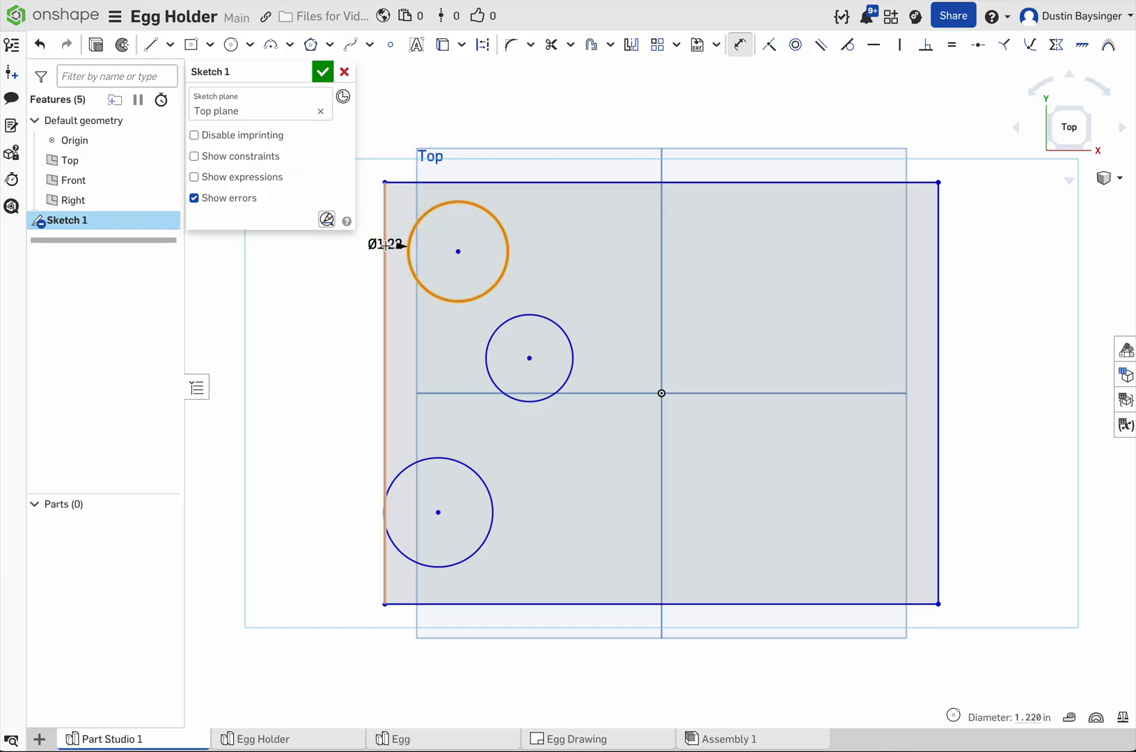
pyautogui.click(395, 143)
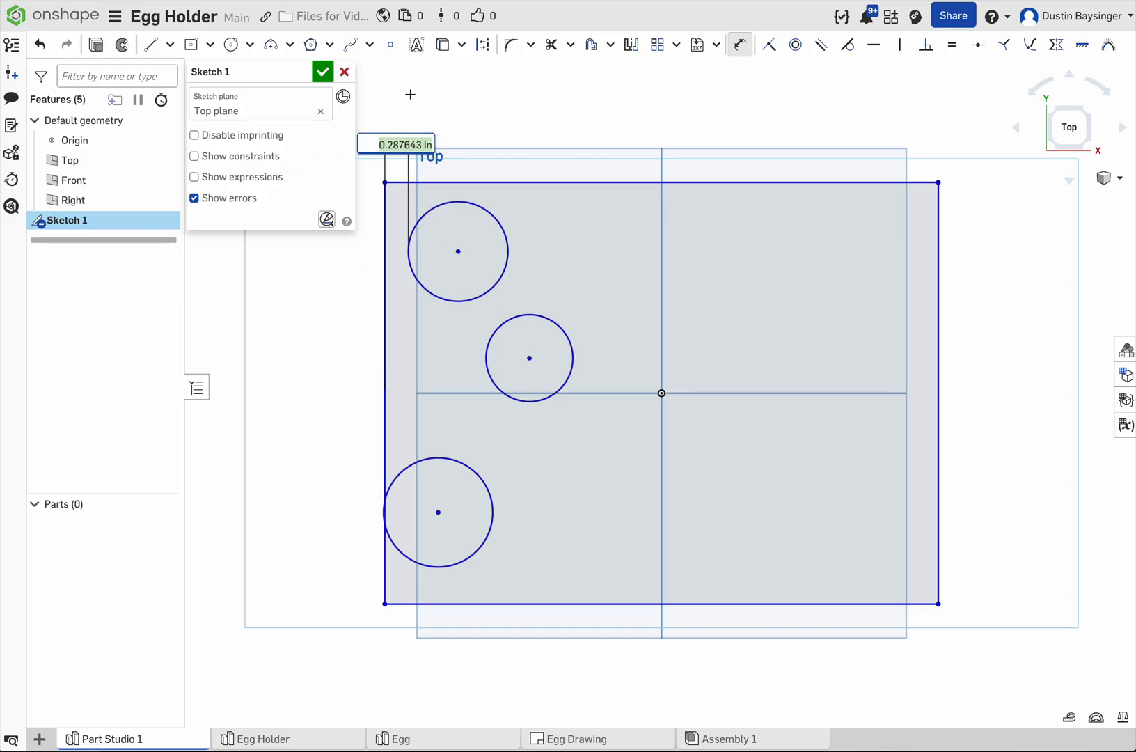
pyautogui.press('BackSpace')
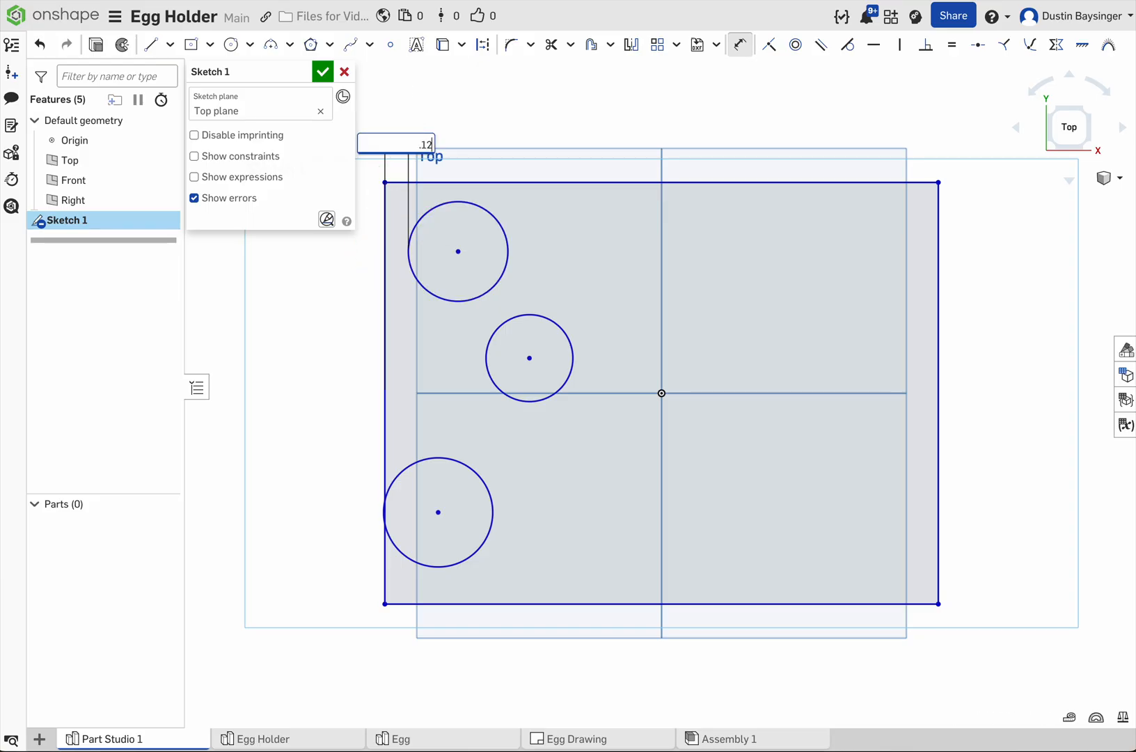
pyautogui.write('.125')
pyautogui.press('Return')
# Step: Dimension the gap between the upper circle's edge and the rectangle's top side to 0.125 in
pyautogui.scroll(3, 588, 351)
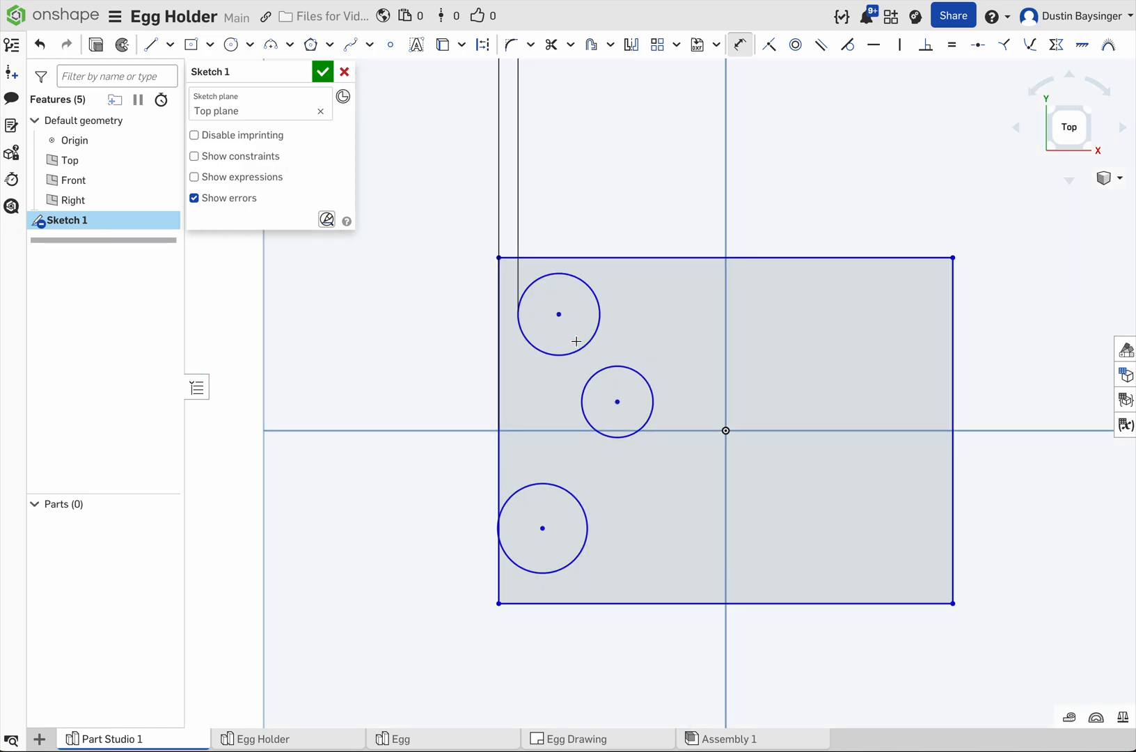
pyautogui.click(560, 273)
pyautogui.click(529, 258)
pyautogui.click(443, 212)
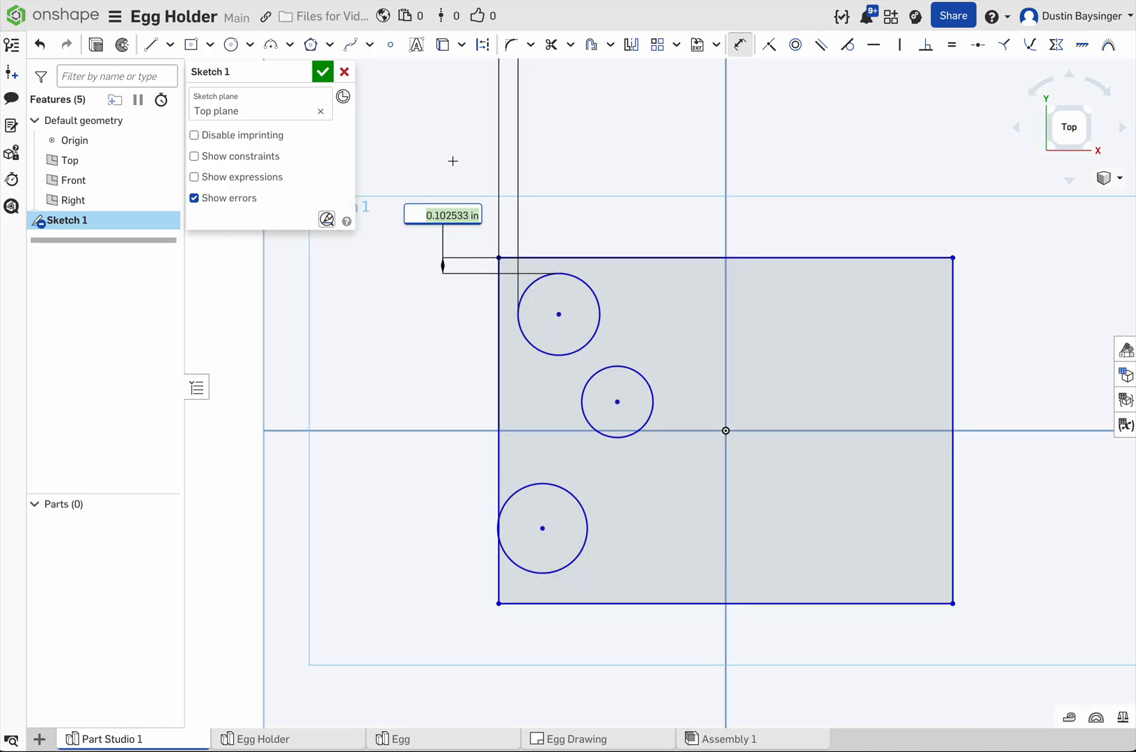
pyautogui.write('.125')
pyautogui.press('Return')
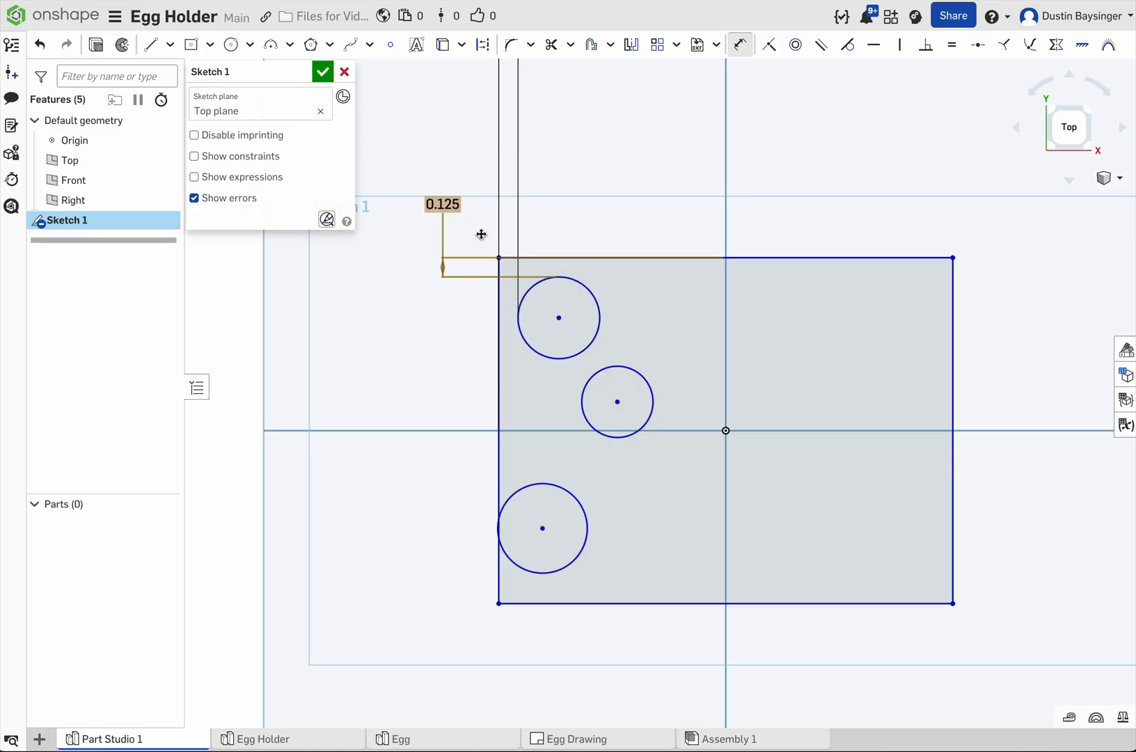
# Step: Set the upper circle's diameter to 1.4 in
pyautogui.click(585, 283)
pyautogui.click(630, 201)
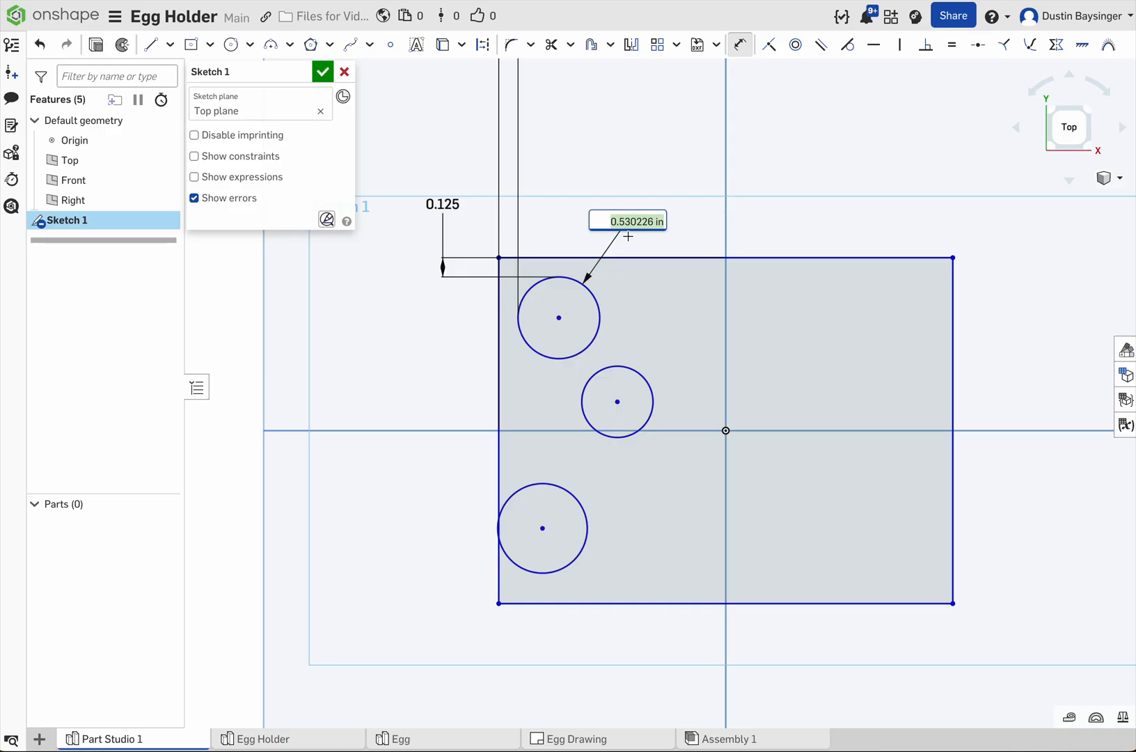
pyautogui.write('1')
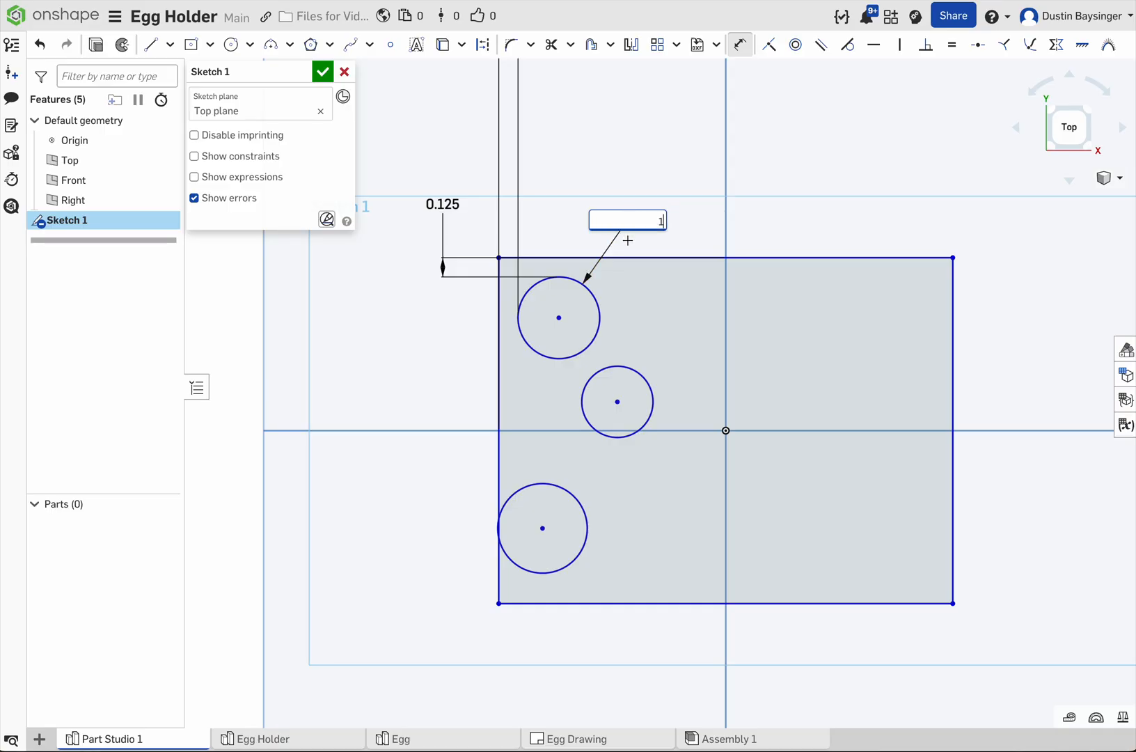
pyautogui.write('.4')
pyautogui.press('Return')
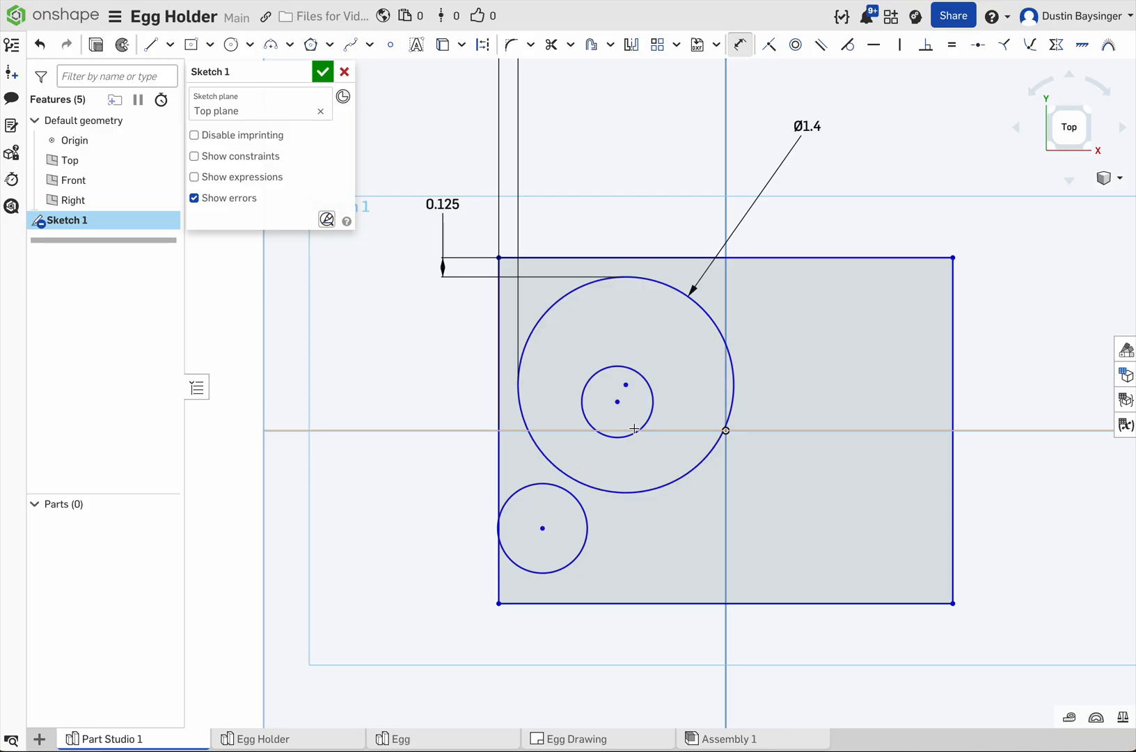
# Step: Enlarge the undimensioned rectangle from its lower-right corner and separate the two small circles from the 1.4 in circle
pyautogui.scroll(-3, 660, 526)
pyautogui.scroll(3, 725, 559)
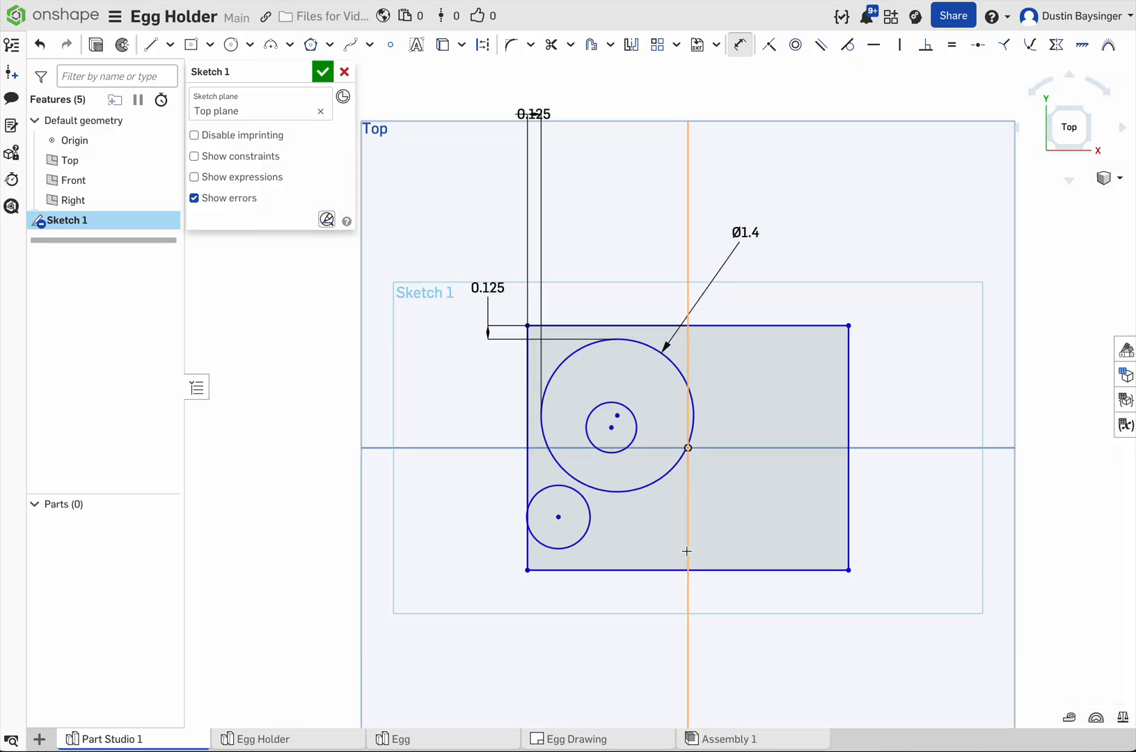
pyautogui.press('Escape')
pyautogui.moveTo(852, 569); pyautogui.dragTo(952, 669)
pyautogui.moveTo(508, 380); pyautogui.dragTo(564, 424, button='middle')
pyautogui.scroll(2, 561, 429)
pyautogui.moveTo(697, 476); pyautogui.dragTo(688, 418, button='middle')
pyautogui.scroll(-1, 688, 418)
pyautogui.scroll(-2, 689, 423)
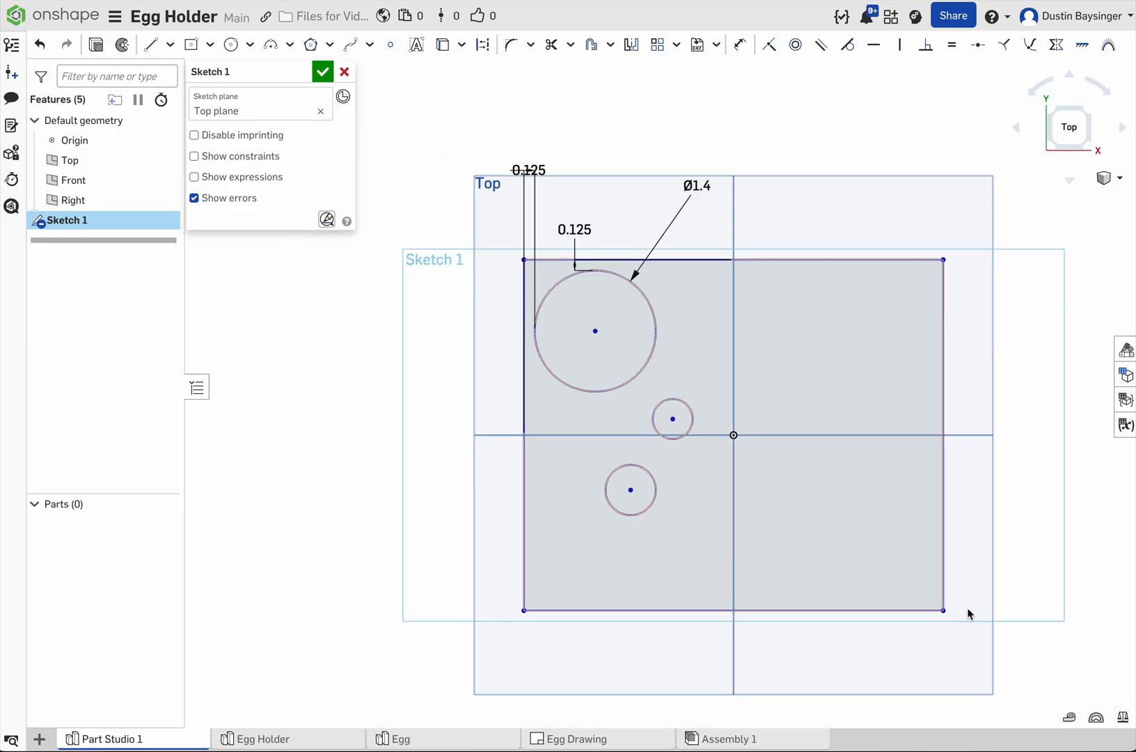
pyautogui.moveTo(969, 638); pyautogui.dragTo(994, 659)
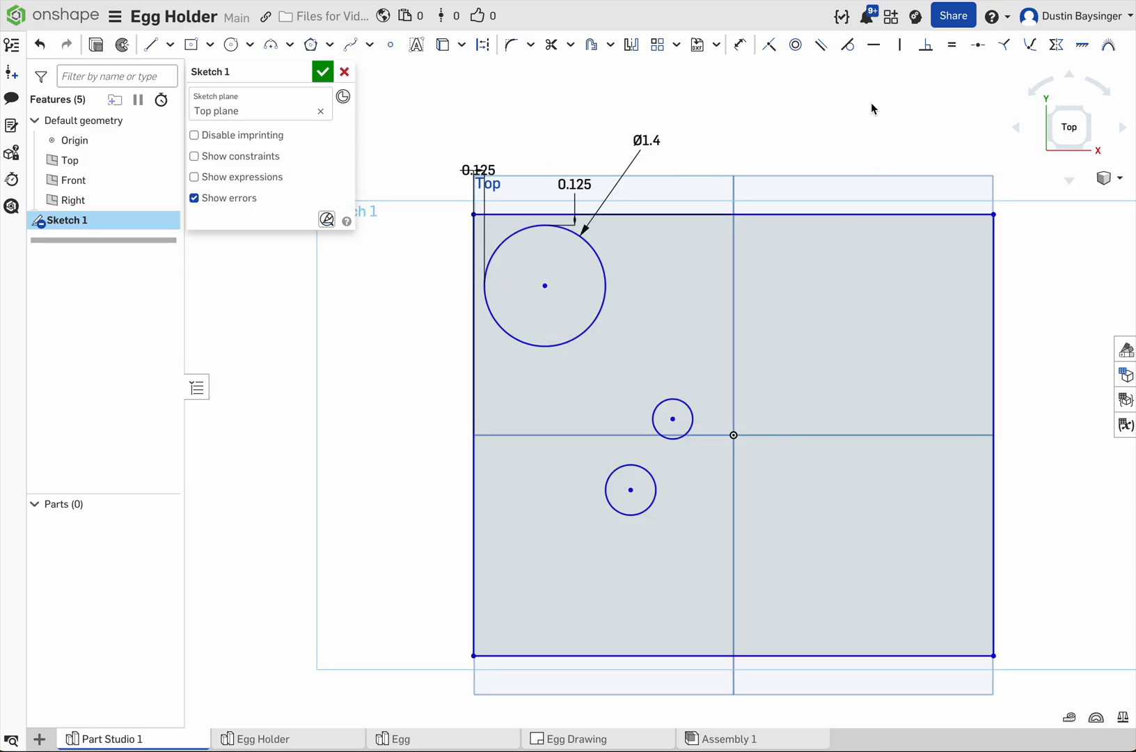
# Step: Apply Equal constraints so both smaller circles match the 1.4 in circle
pyautogui.click(952, 46)
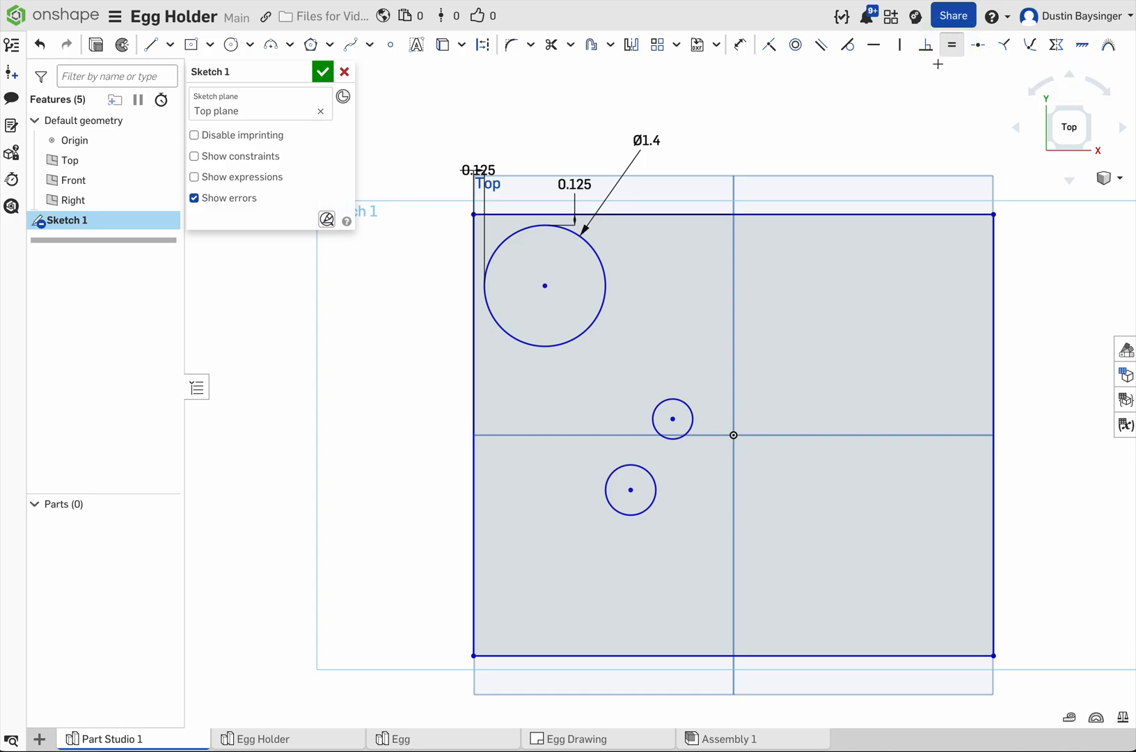
pyautogui.click(603, 303)
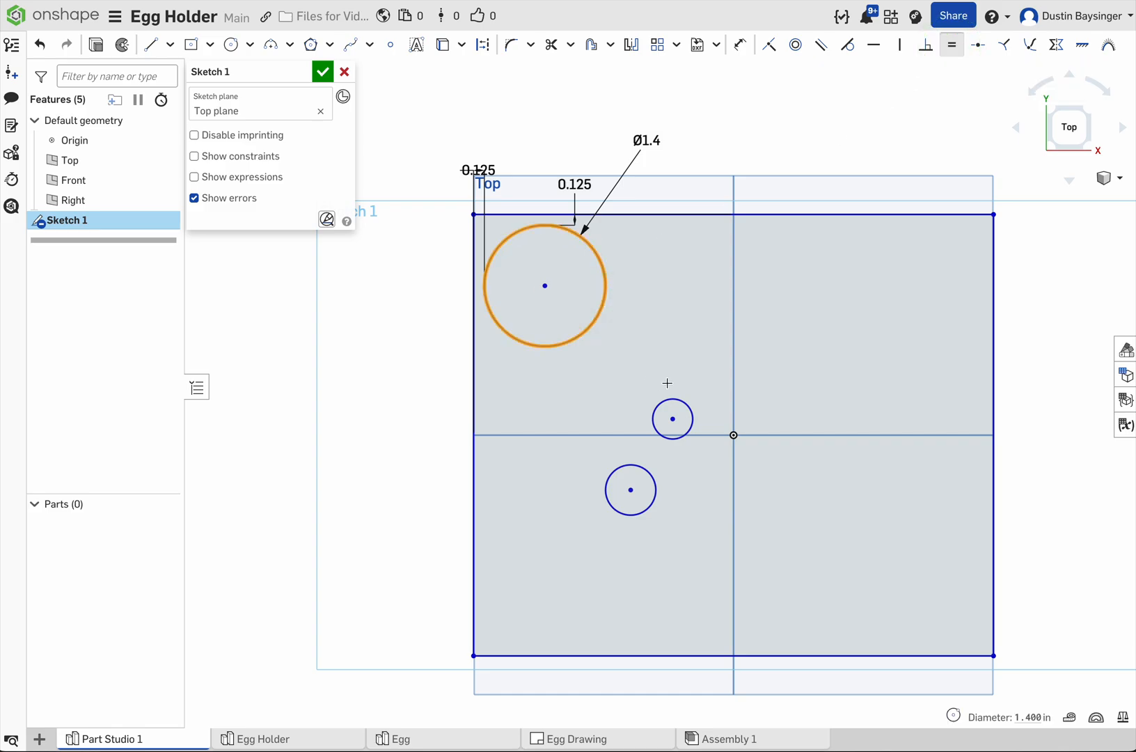
pyautogui.click(687, 405)
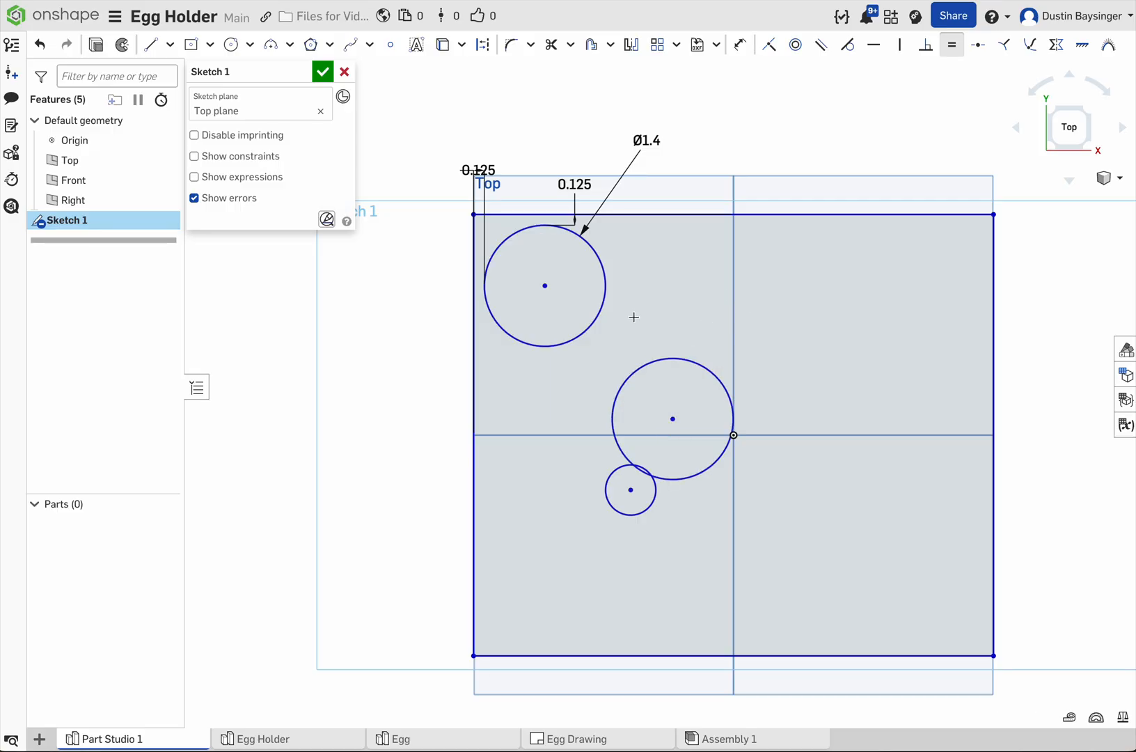
pyautogui.click(611, 475)
pyautogui.click(563, 344)
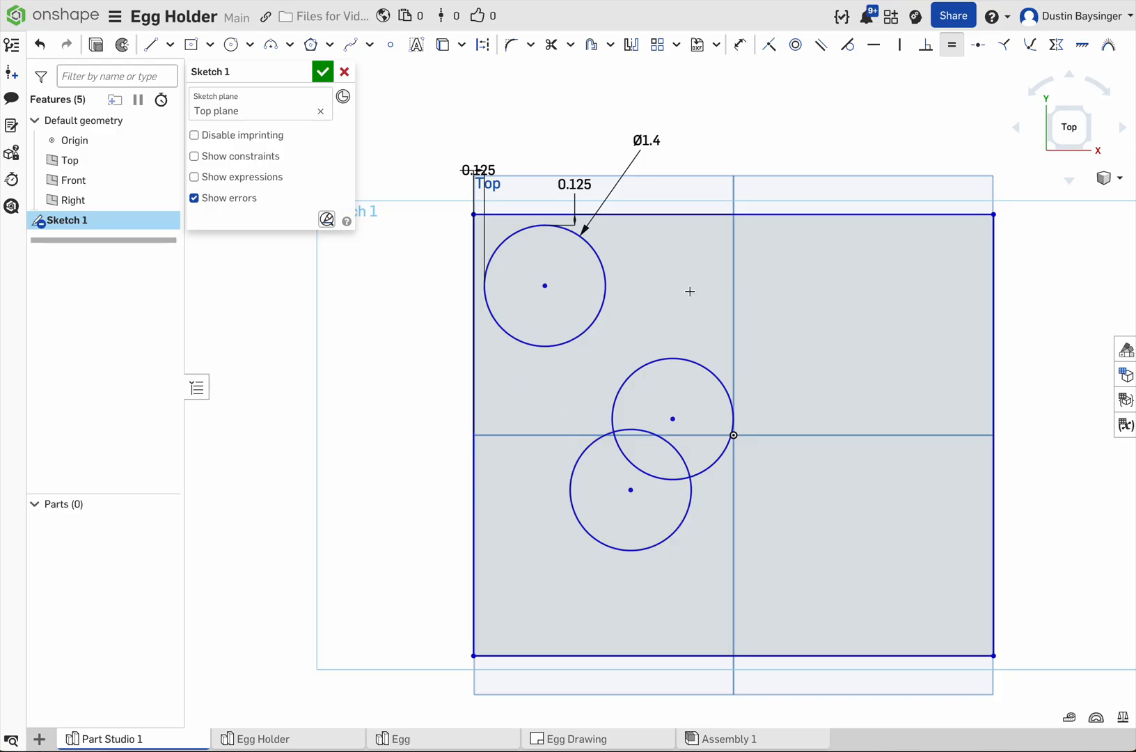
# Step: Dimension the vertical distance between the upper and middle circles' centers to 1.5 in
pyautogui.press('d')
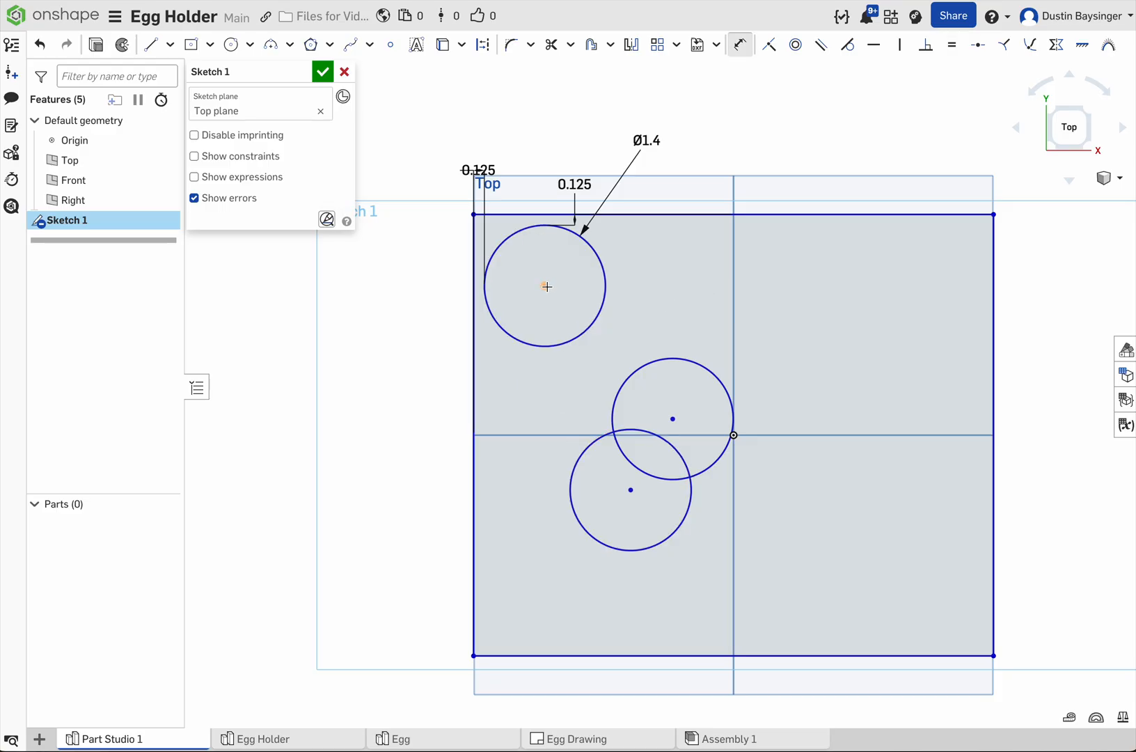
pyautogui.click(546, 285)
pyautogui.click(673, 418)
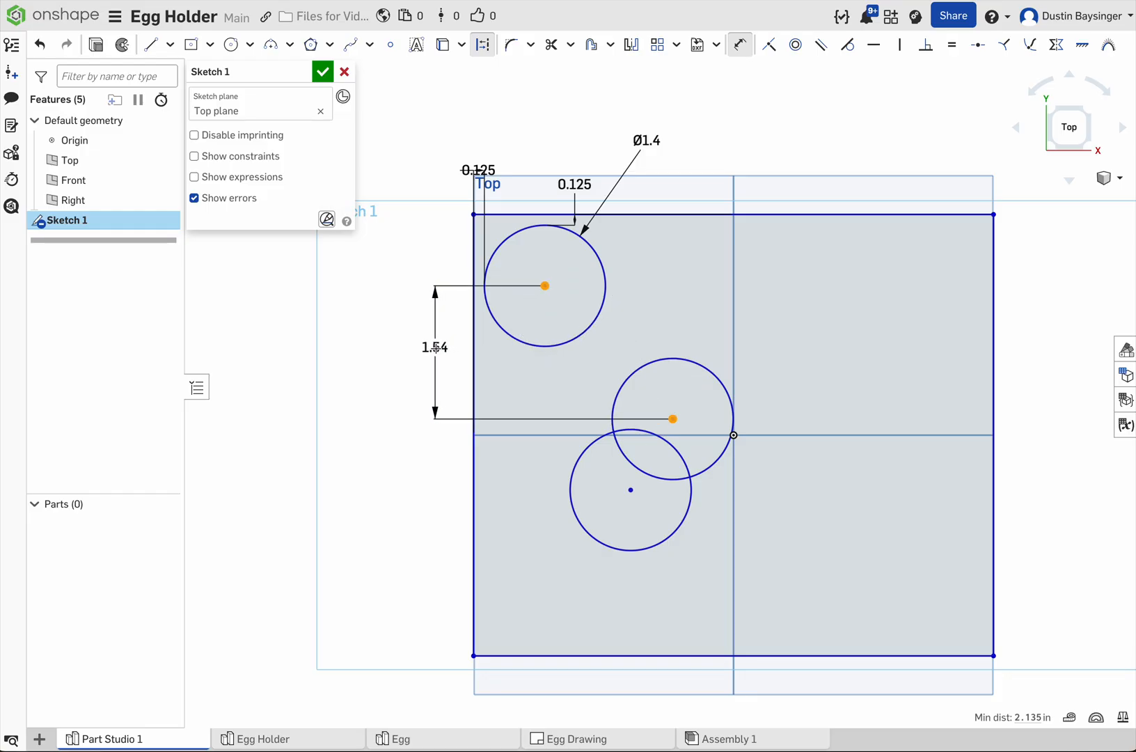
pyautogui.click(435, 347)
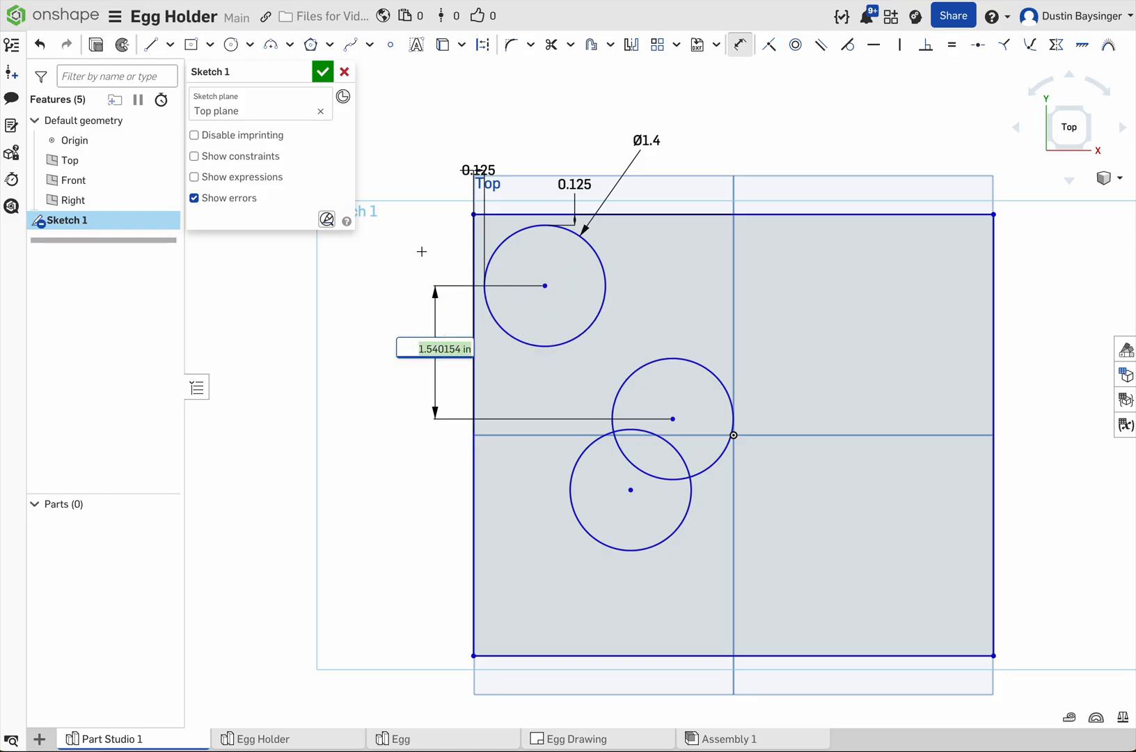
pyautogui.write('1.5')
pyautogui.press('Return')
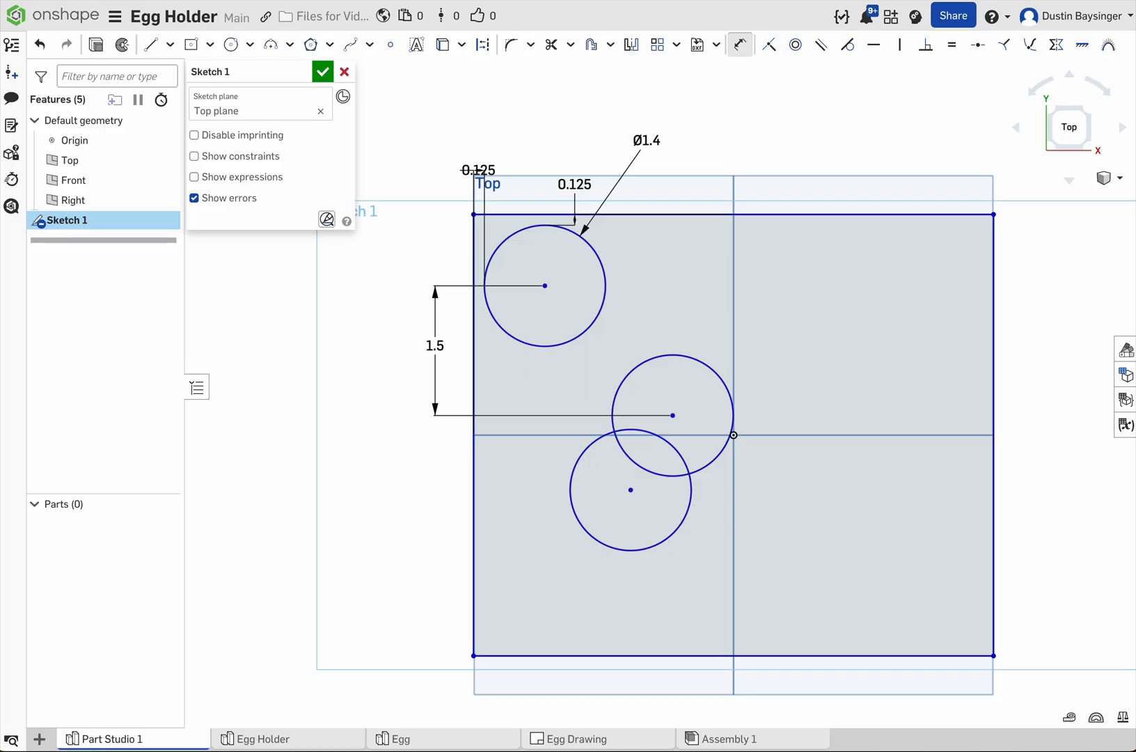
# Step: Dimension the vertical distance between the middle and lower circles' centers to 1.5 in
pyautogui.click(630, 491)
pyautogui.click(673, 415)
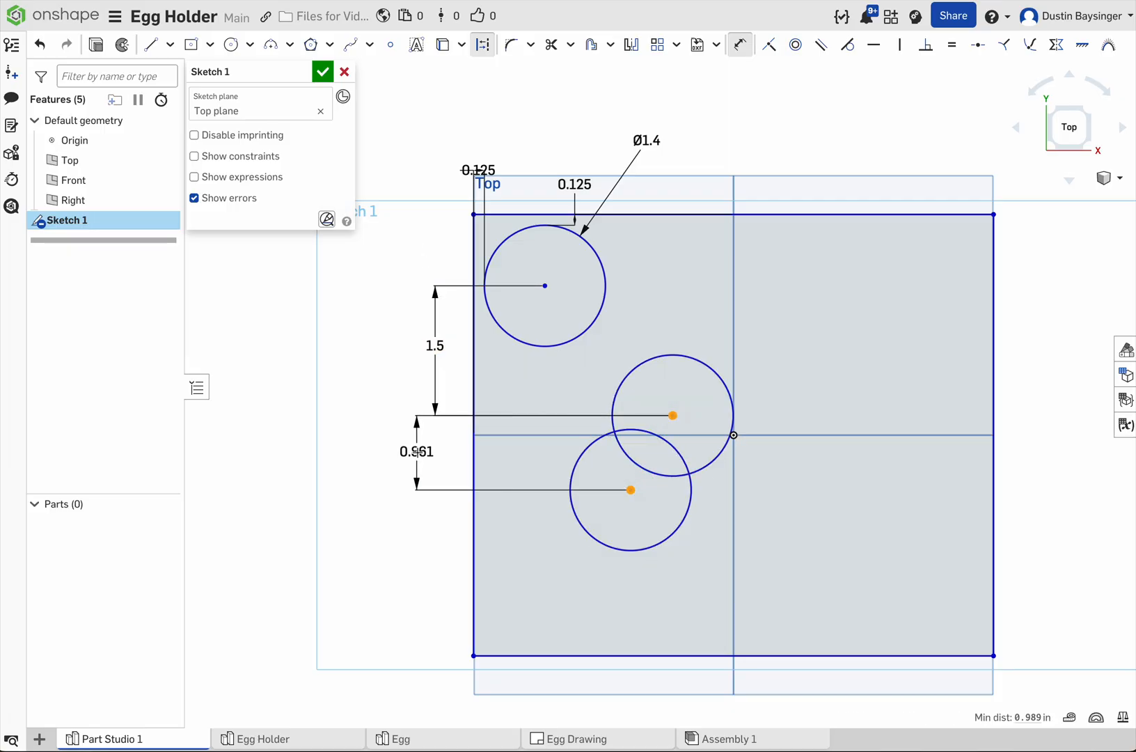
pyautogui.click(416, 451)
pyautogui.write('1.5')
pyautogui.press('Return')
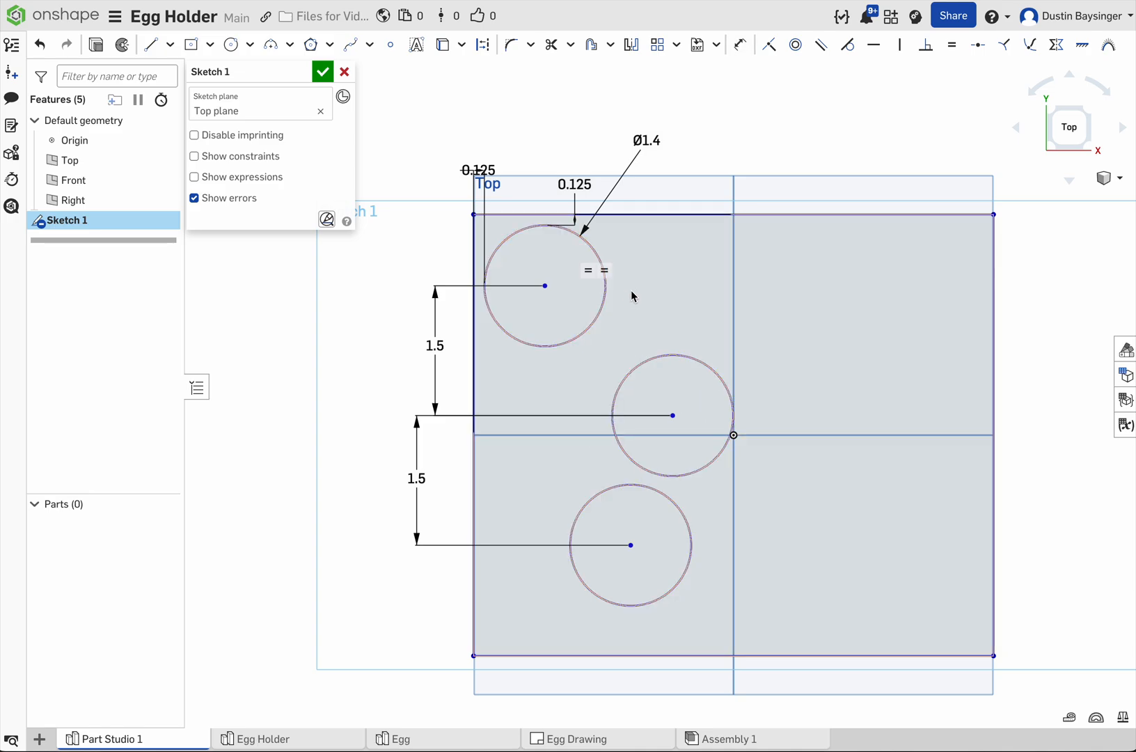
# Step: Create a horizontal linear sketch pattern of the three 1.4 in circles with 4 instances
pyautogui.click(603, 300)
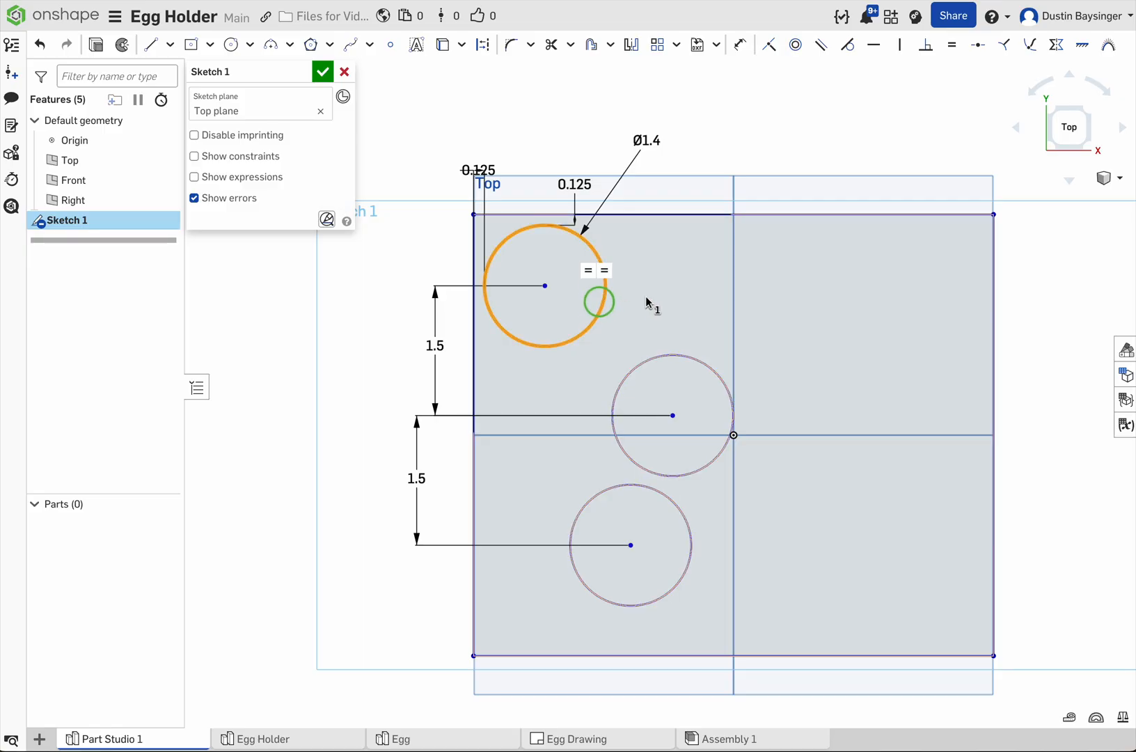
pyautogui.click(699, 360)
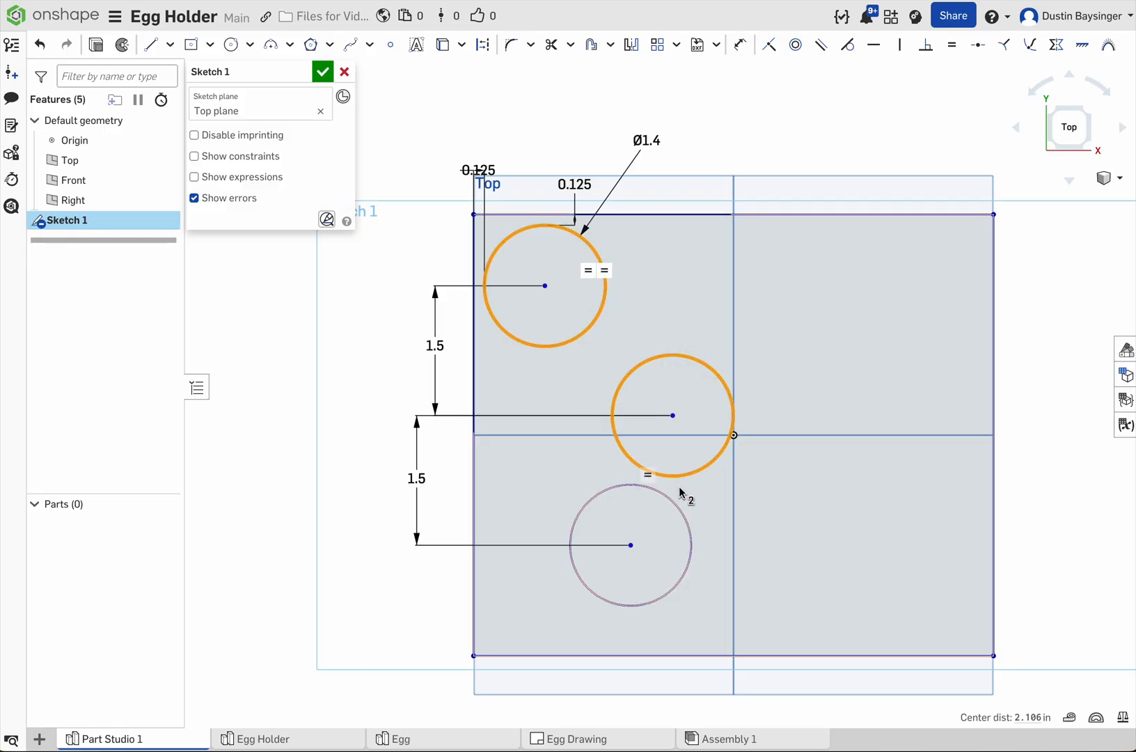
pyautogui.click(679, 508)
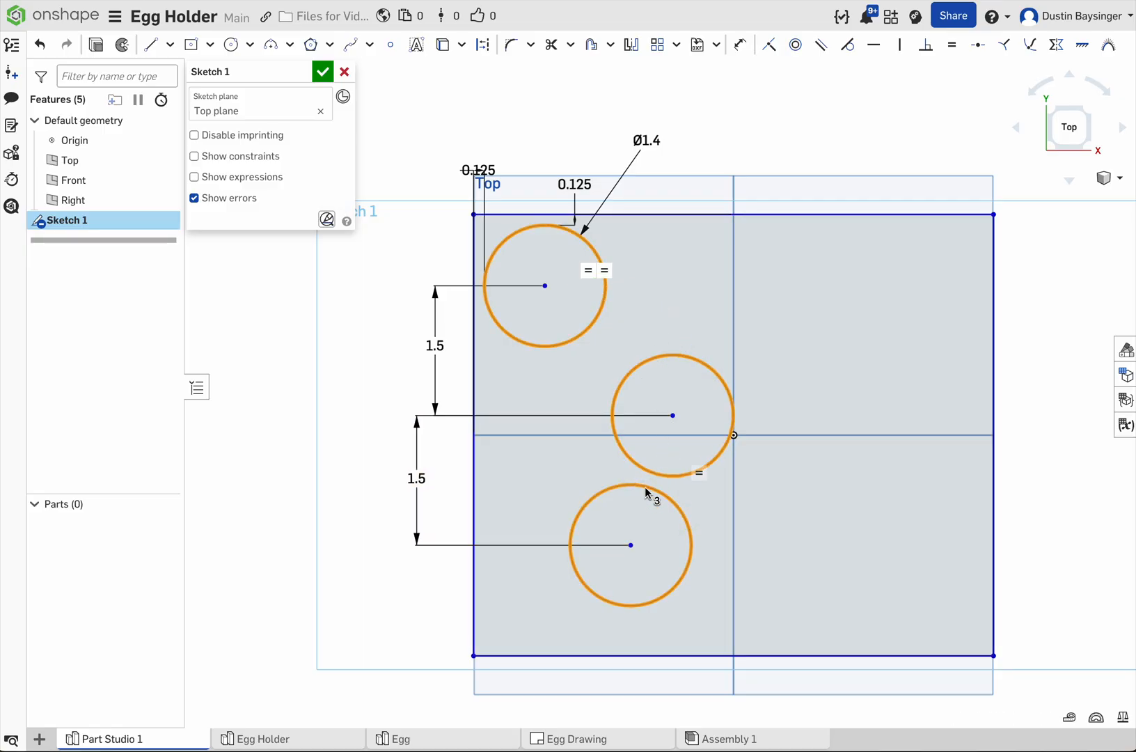
pyautogui.click(657, 45)
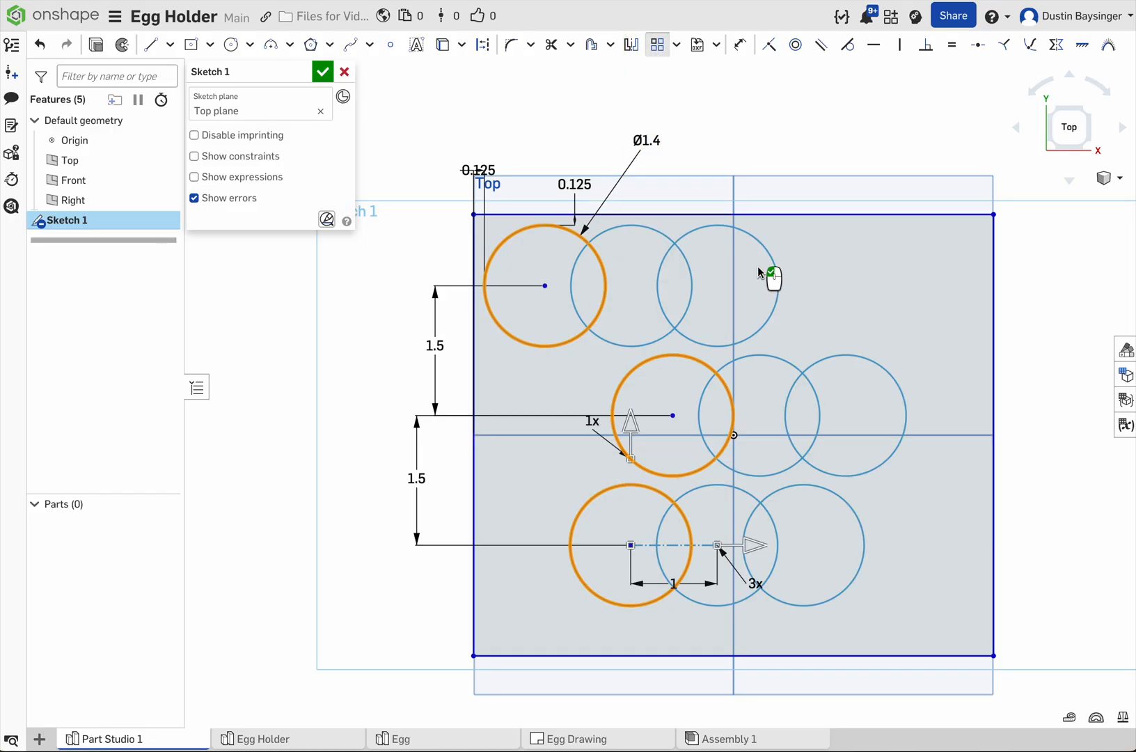
pyautogui.click(758, 583)
pyautogui.write('4')
pyautogui.press('Return')
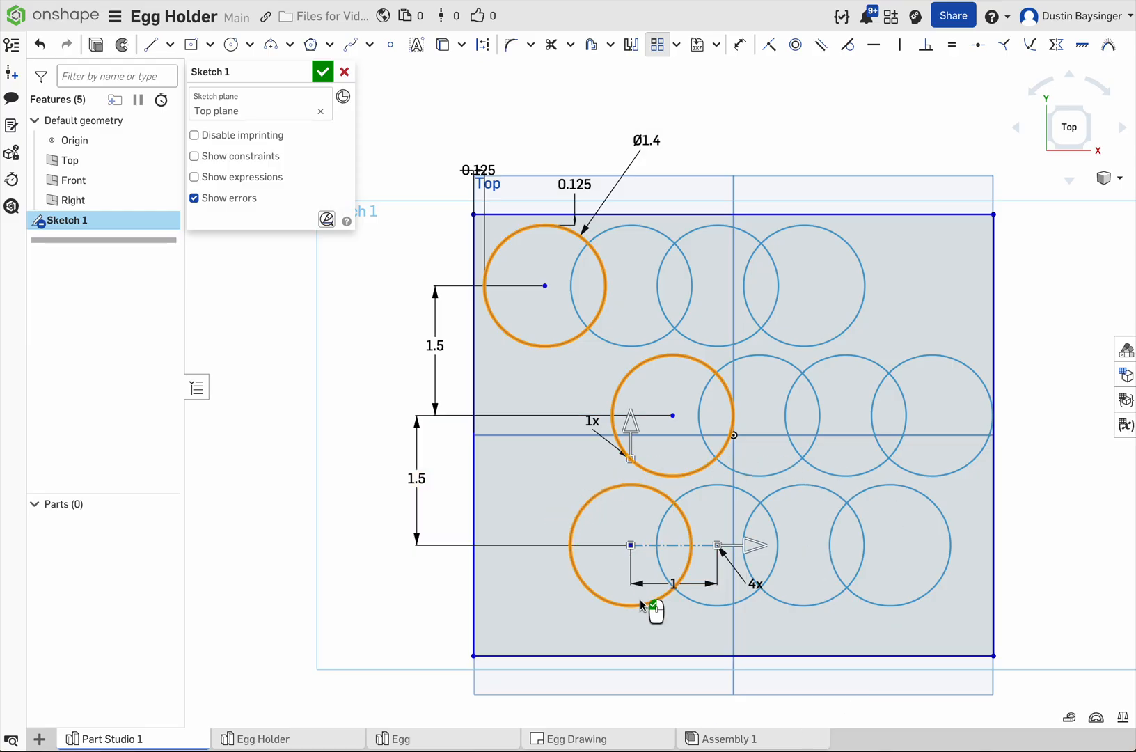
# Step: Set the linear pattern's spacing to 1.75 in and complete the pattern
pyautogui.click(674, 584)
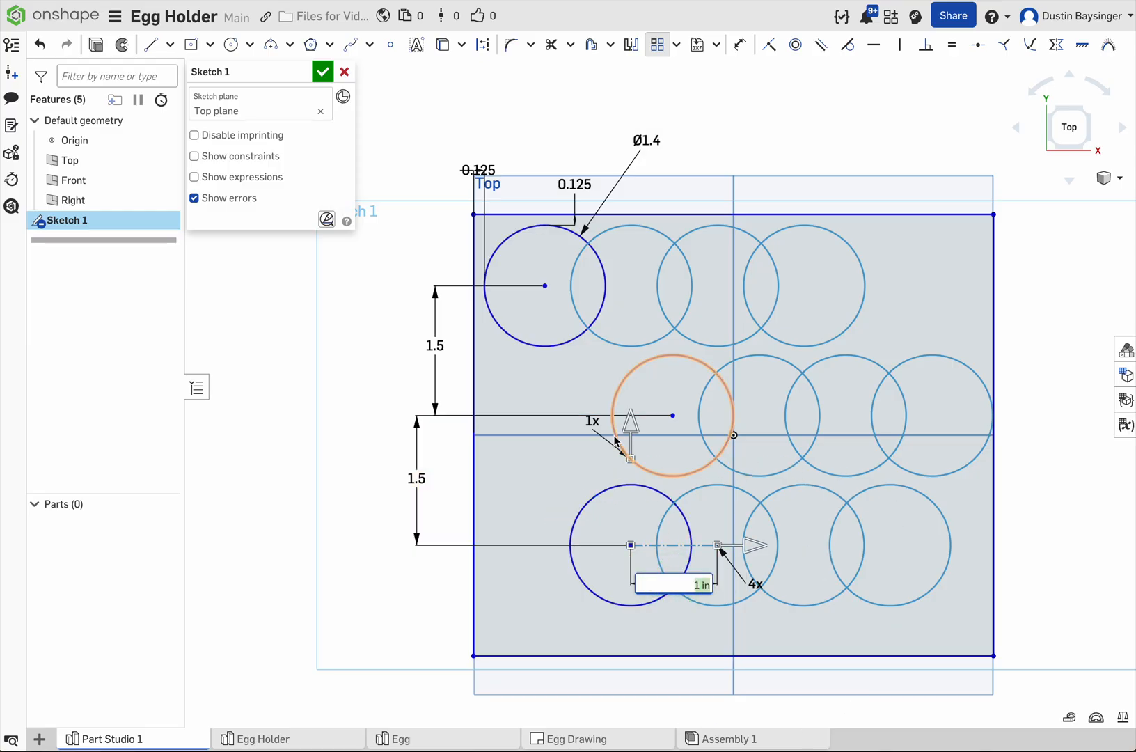
pyautogui.write('1.75')
pyautogui.press('Return')
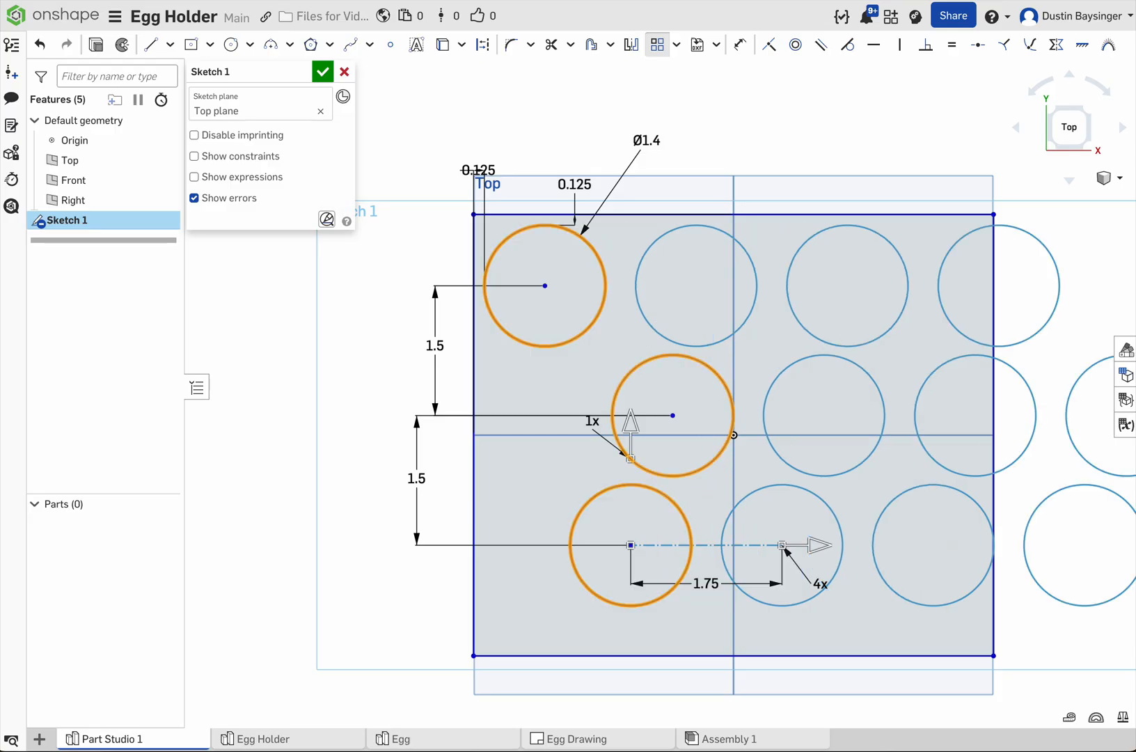
pyautogui.scroll(-3, 697, 491)
pyautogui.moveTo(686, 491)
pyautogui.mouseDown(button='middle')
pyautogui.moveTo(537, 496)
pyautogui.moveTo(547, 495)
pyautogui.mouseUp(button='middle')
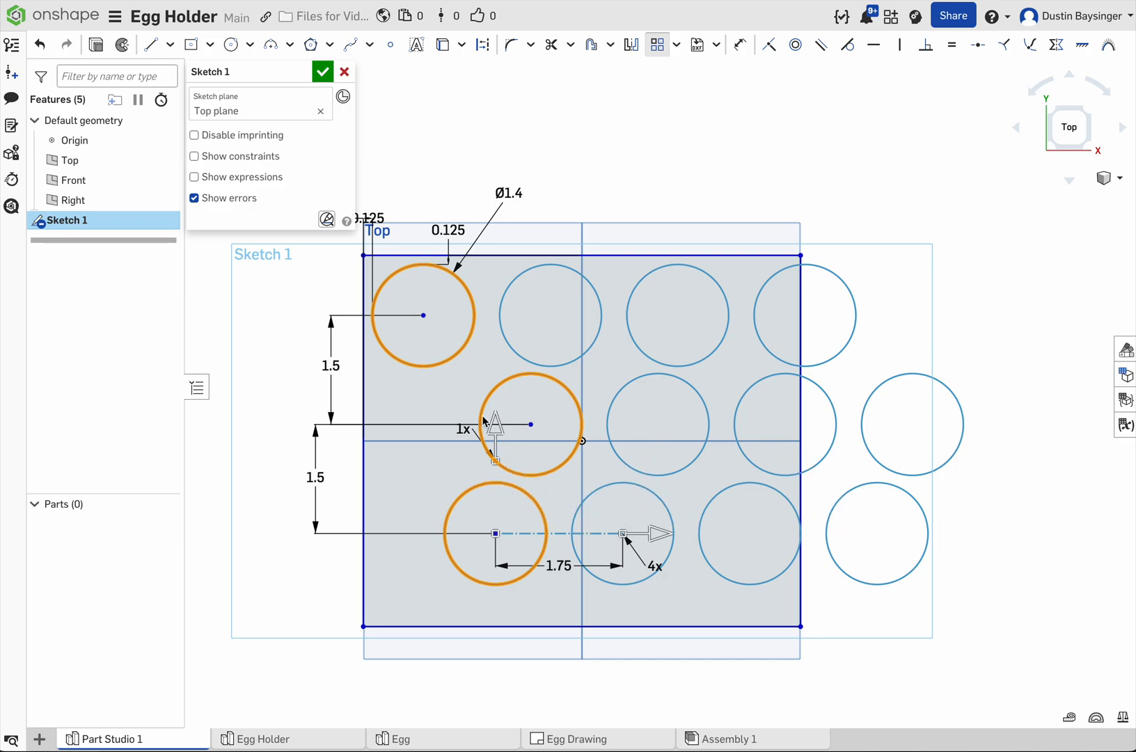
pyautogui.click(590, 138)
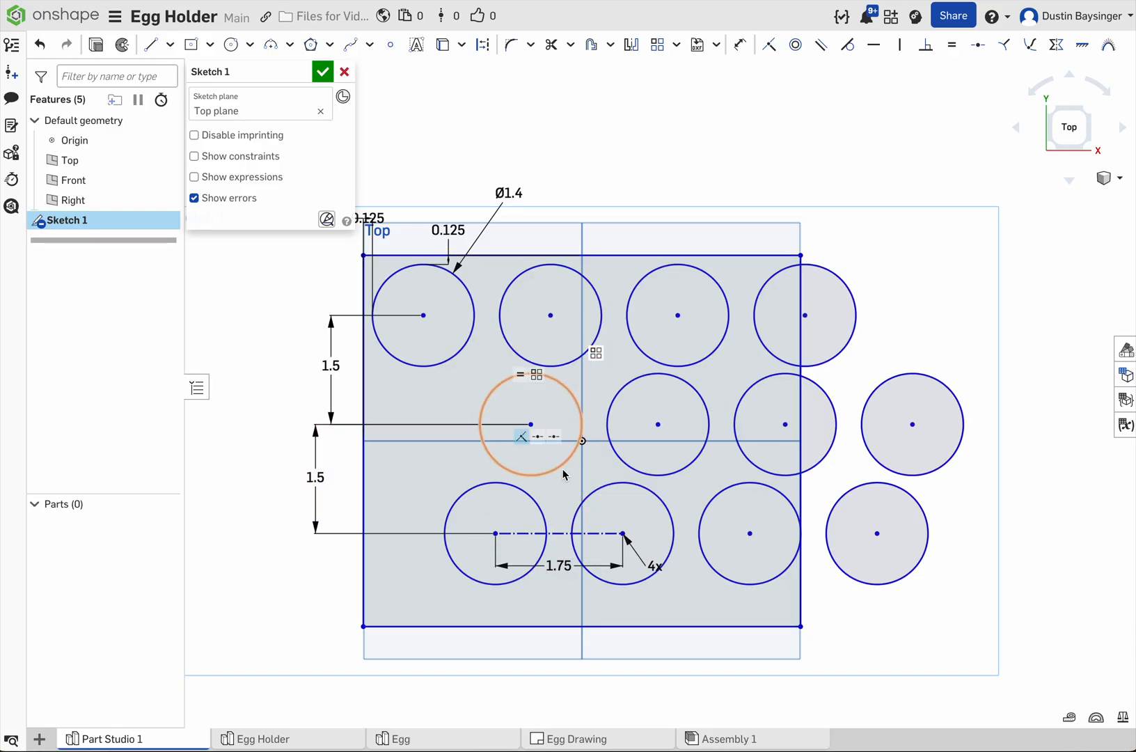
# Step: Apply a Vertical constraint between the centers of the upper row's and lower row's first circles
pyautogui.click(879, 117)
pyautogui.click(899, 45)
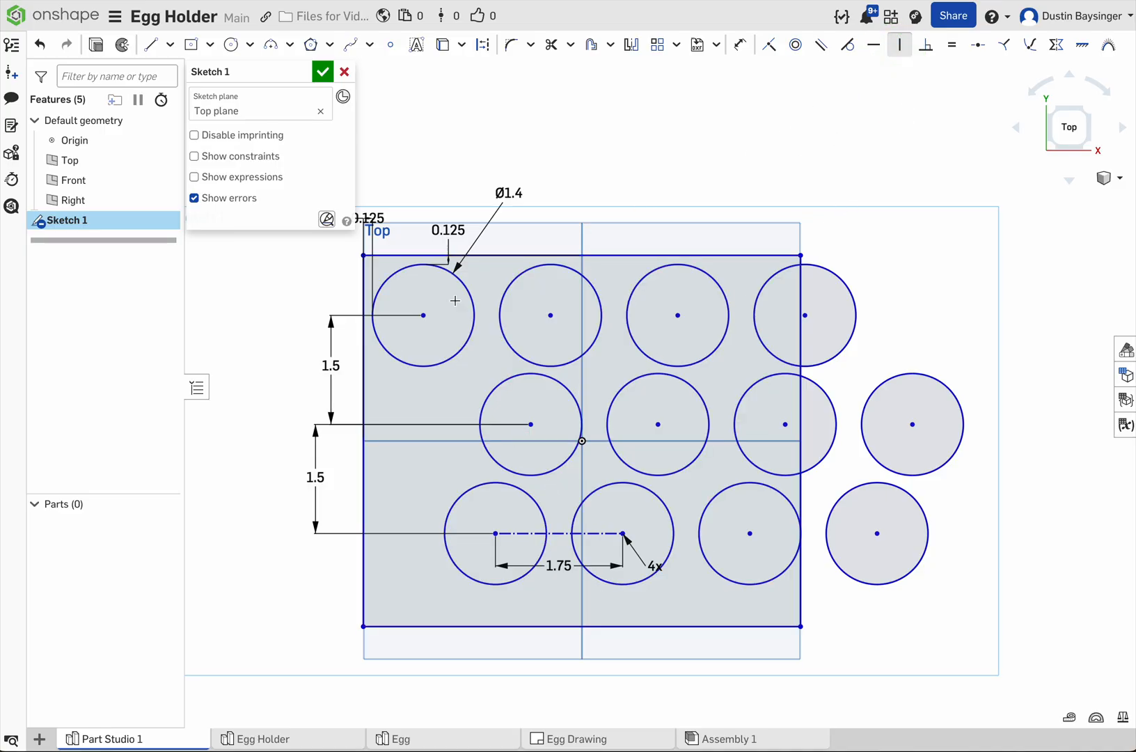
pyautogui.click(424, 316)
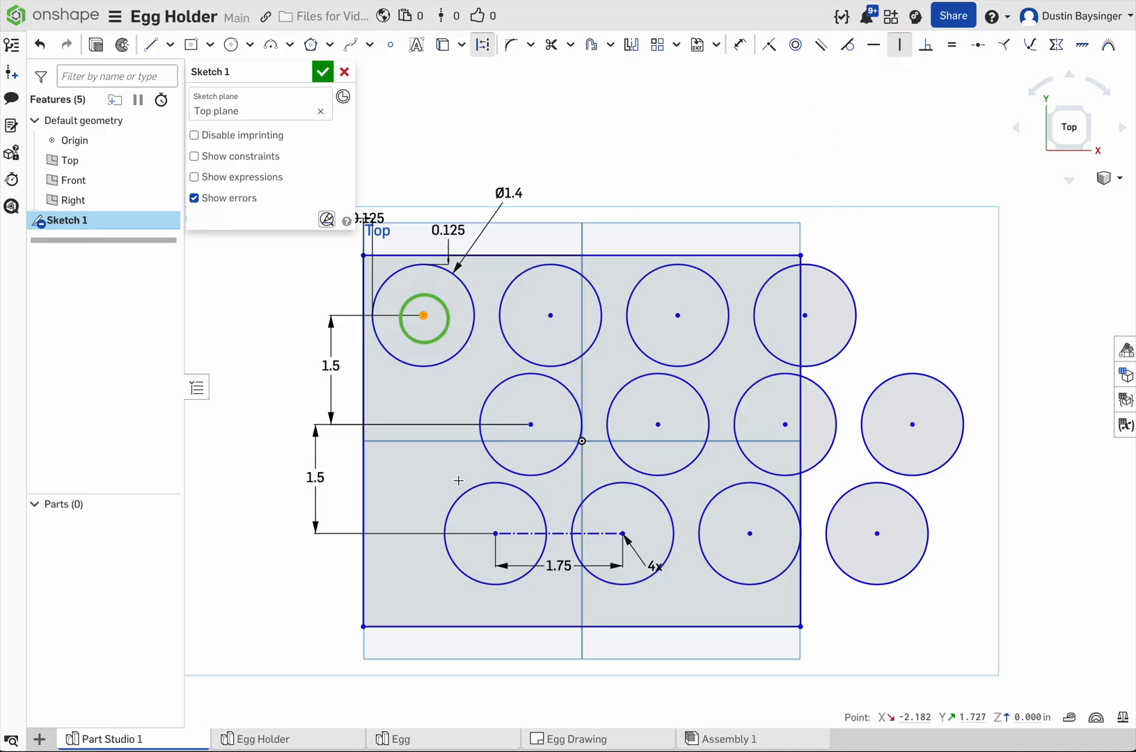
pyautogui.click(496, 534)
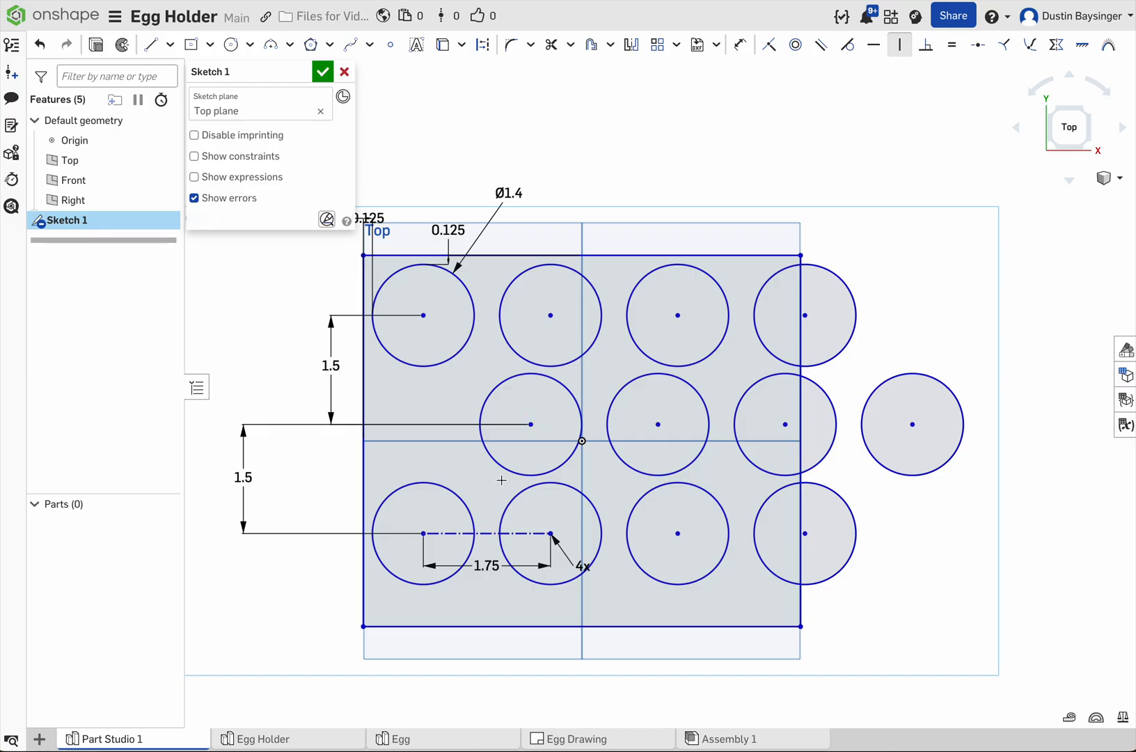
# Step: Place a point at the midpoint of the pattern's construction line and vertically align the middle row's first circle center with it
pyautogui.click(390, 44)
pyautogui.click(487, 533)
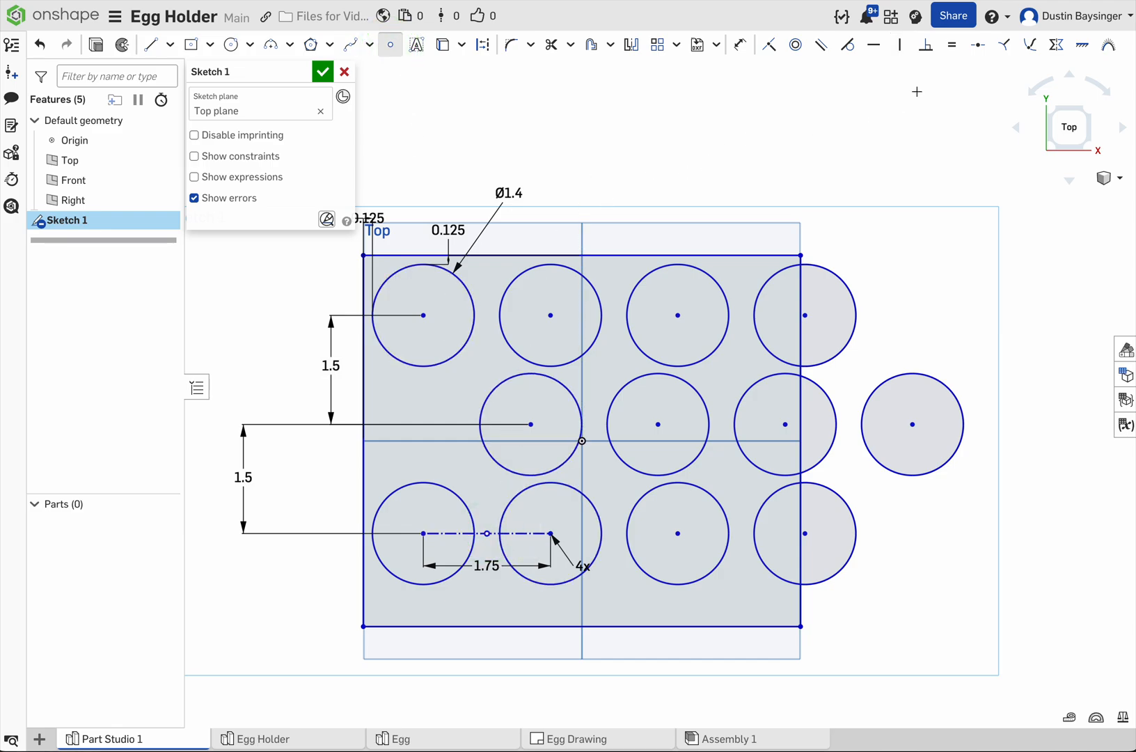
pyautogui.click(900, 44)
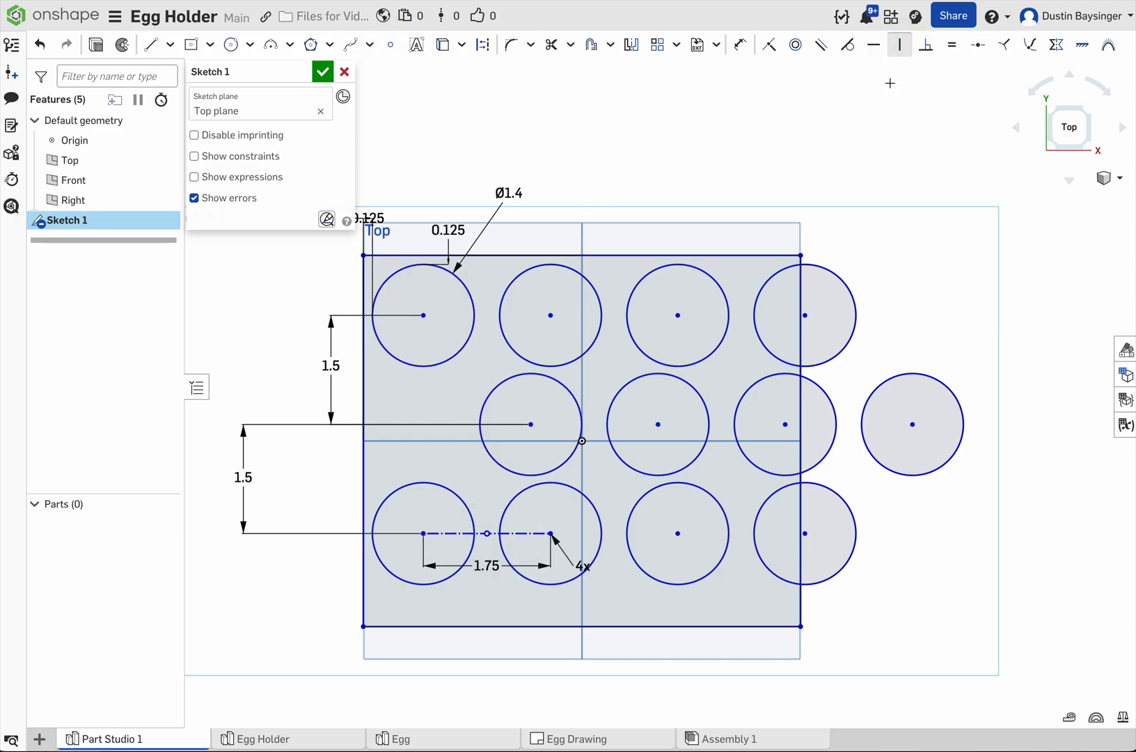
pyautogui.click(901, 46)
pyautogui.click(532, 426)
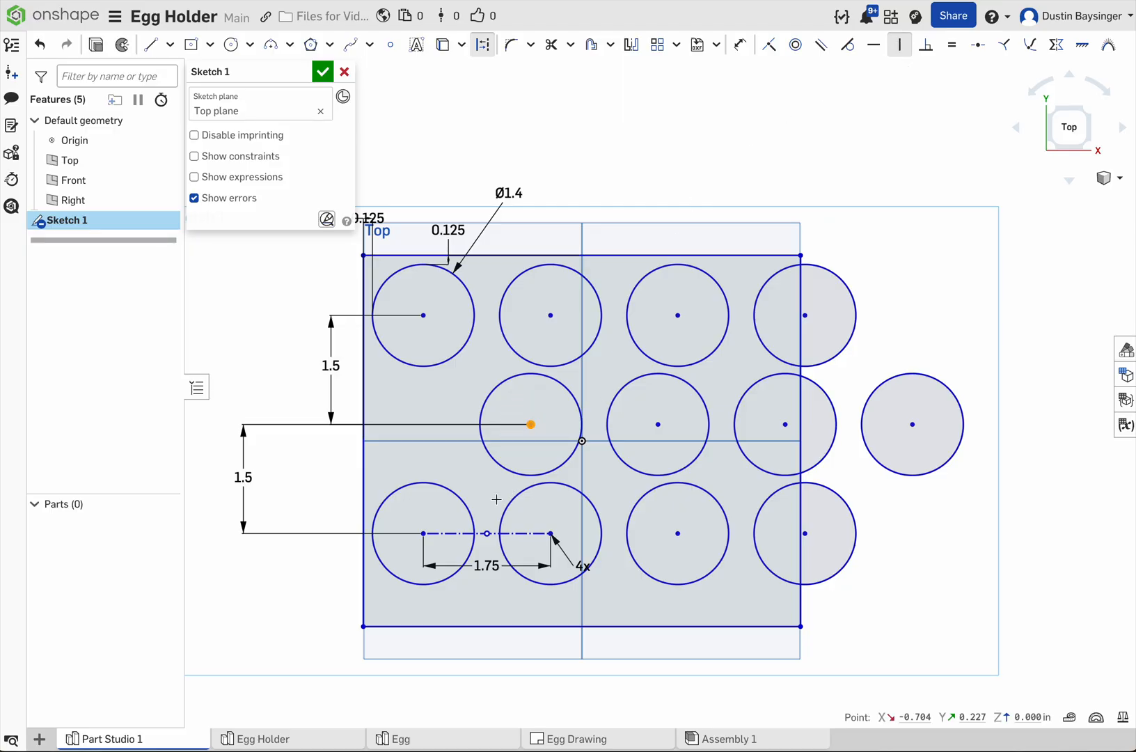
pyautogui.click(488, 534)
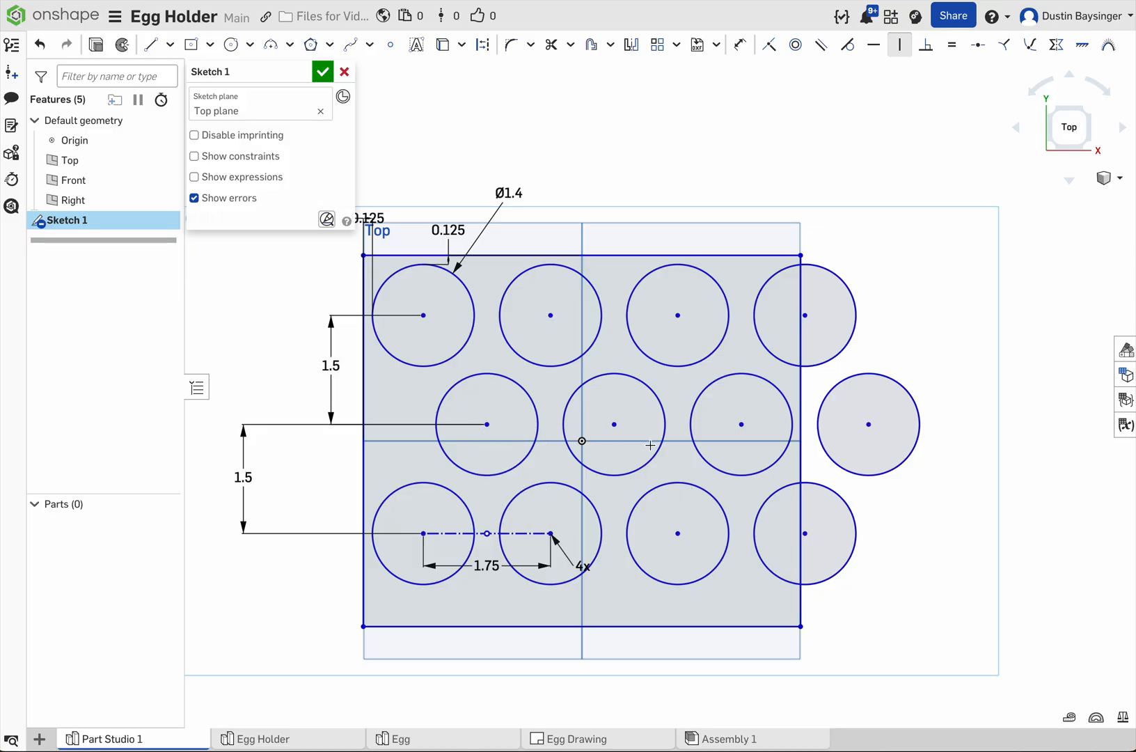
pyautogui.press('Escape')
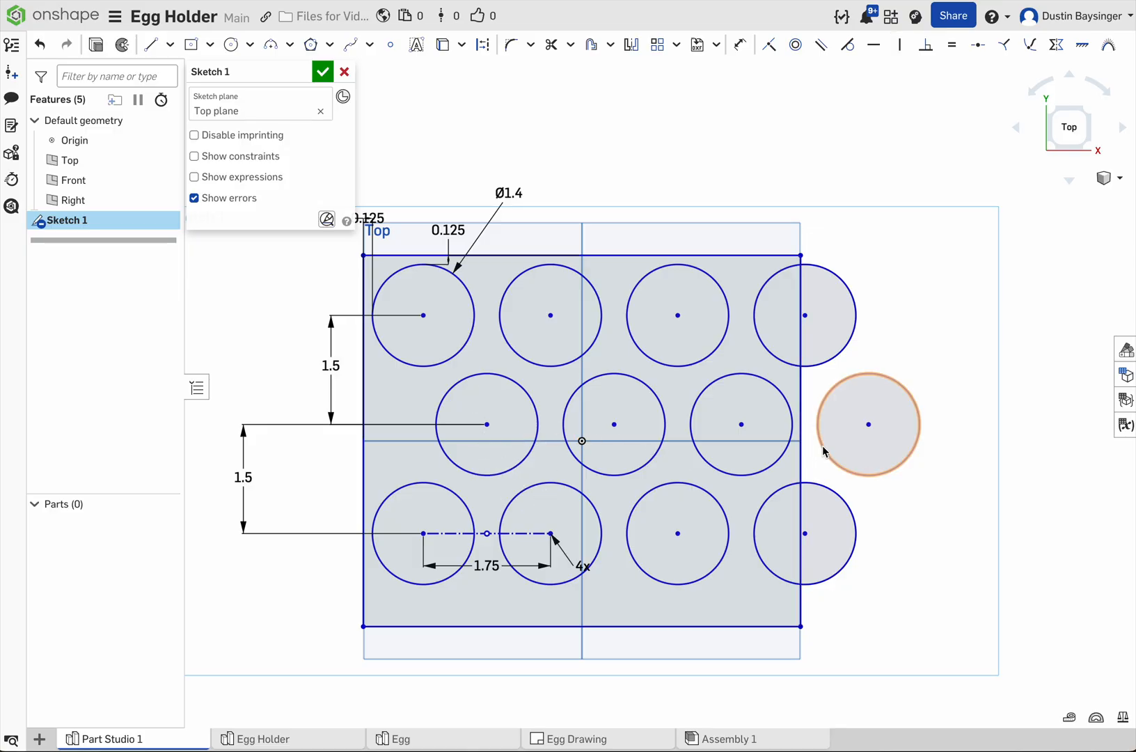
# Step: Widen the rectangle beyond the patterned circles and dimension the gap between its right edge and the middle row's last circle to 0.125 in
pyautogui.moveTo(802, 462)
pyautogui.mouseDown()
pyautogui.moveTo(875, 459)
pyautogui.moveTo(875, 471)
pyautogui.mouseUp()
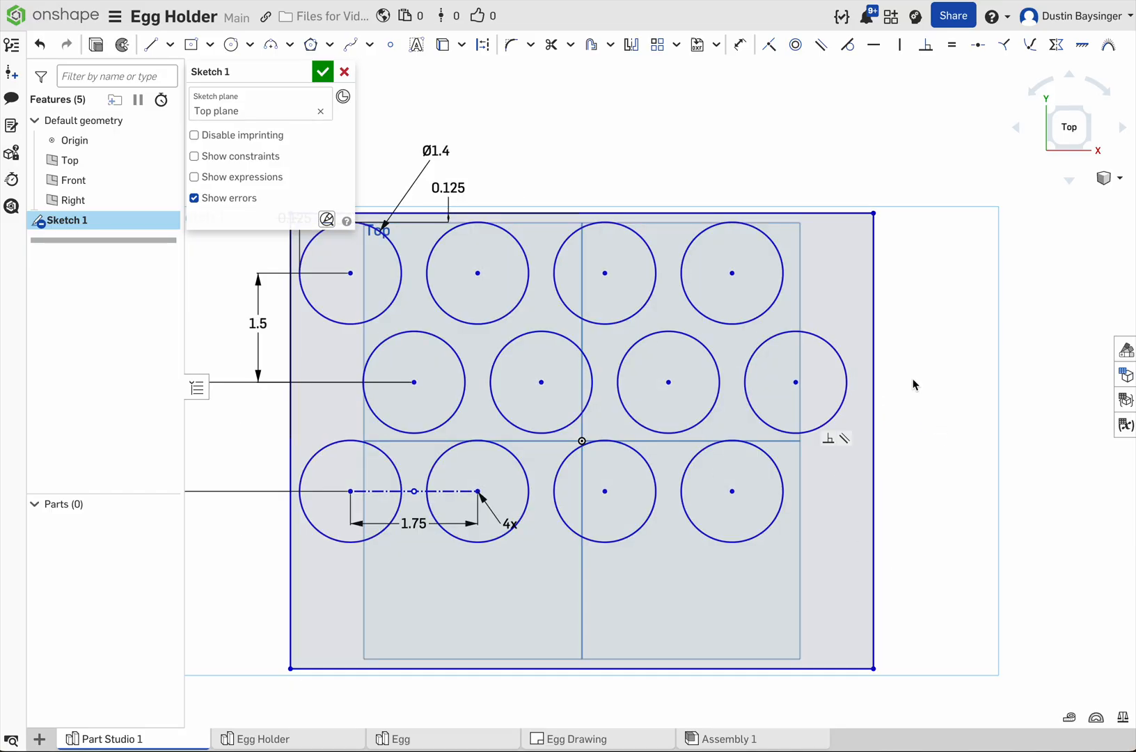
pyautogui.press('d')
pyautogui.click(875, 337)
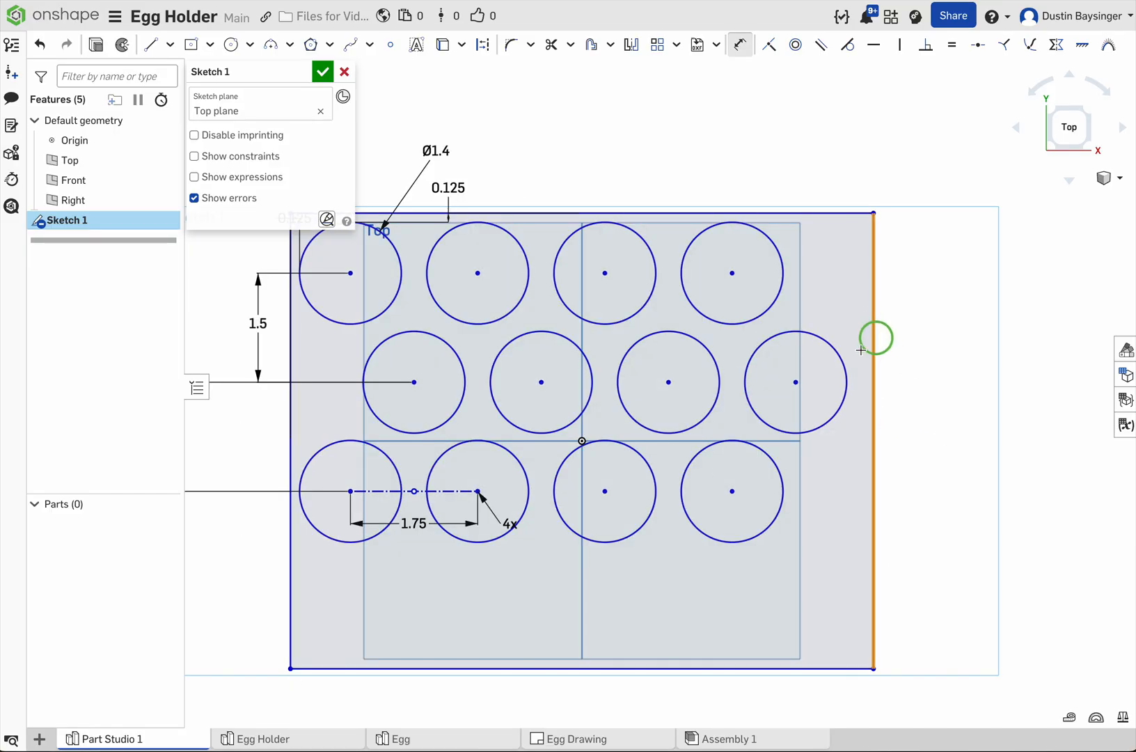
pyautogui.click(844, 367)
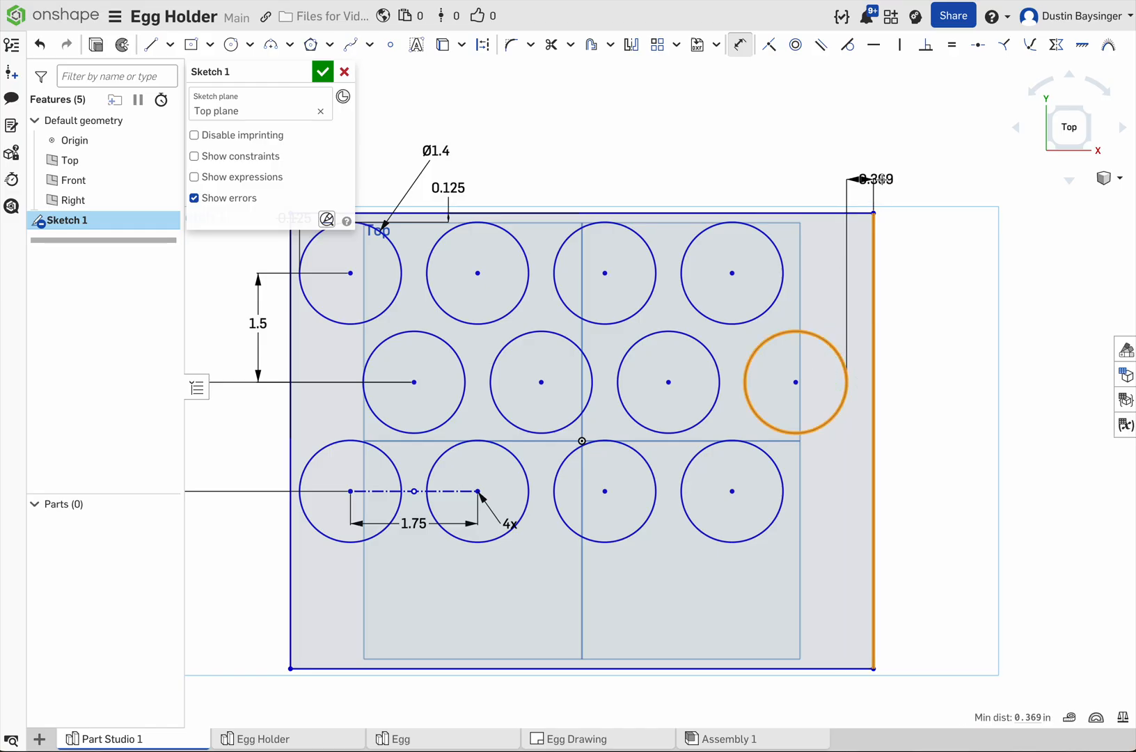
pyautogui.click(905, 187)
pyautogui.press('BackSpace')
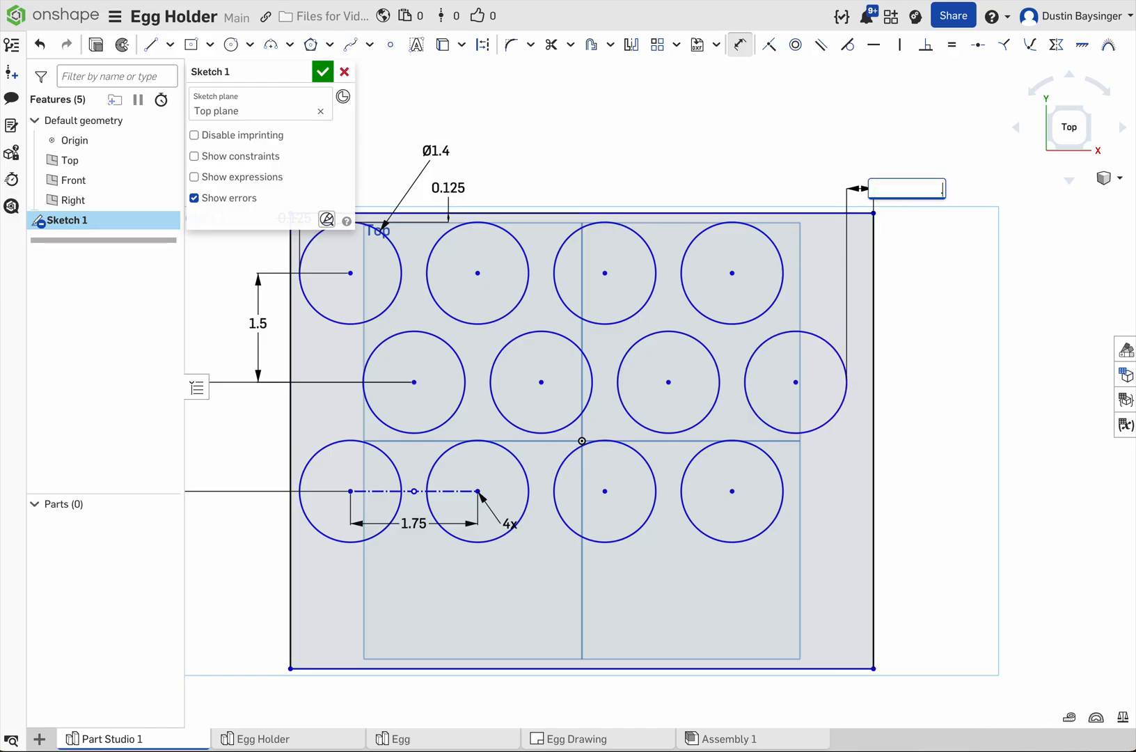
pyautogui.press('Return')
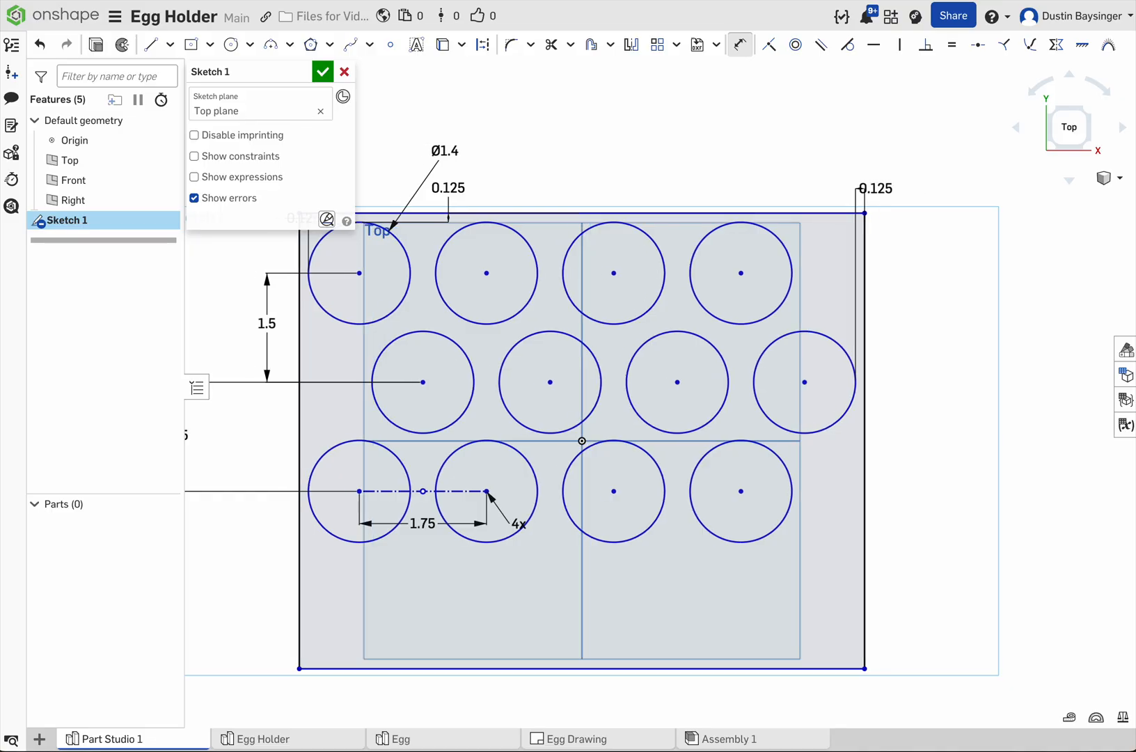
# Step: Dimension the gap between the lower row's last circle and the rectangle's bottom edge to 0.125 in, and finish the sketch
pyautogui.click(755, 540)
pyautogui.click(763, 668)
pyautogui.click(910, 607)
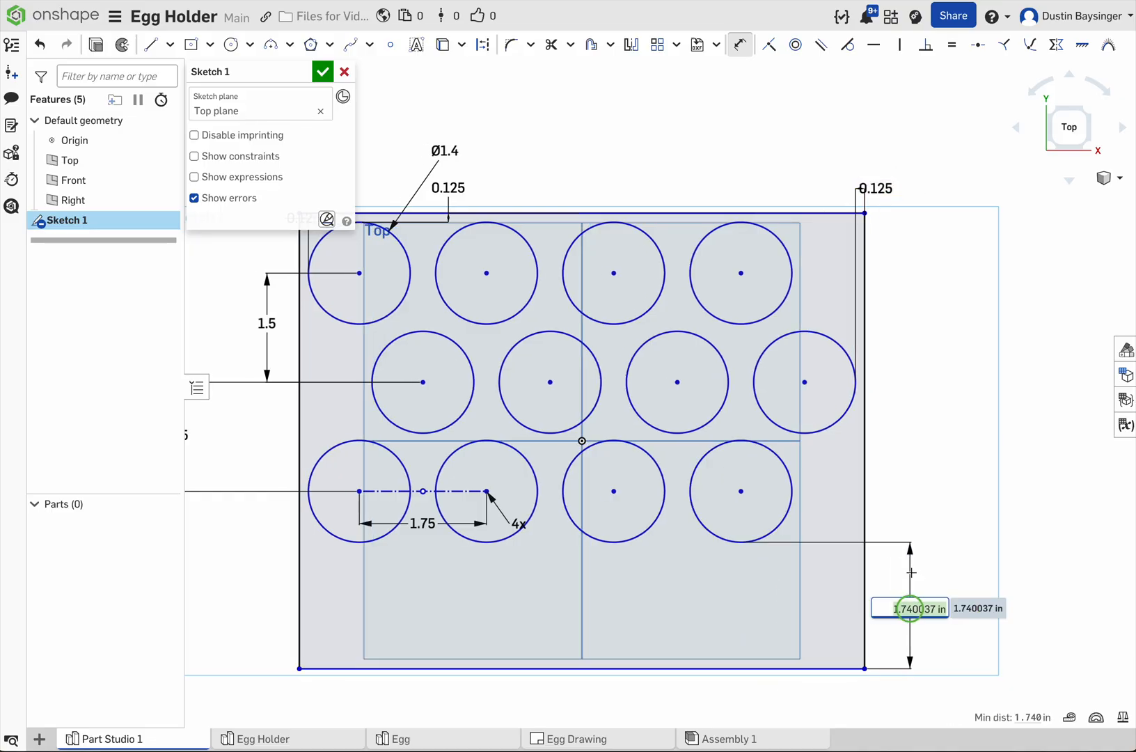
pyautogui.write('.125')
pyautogui.press('Return')
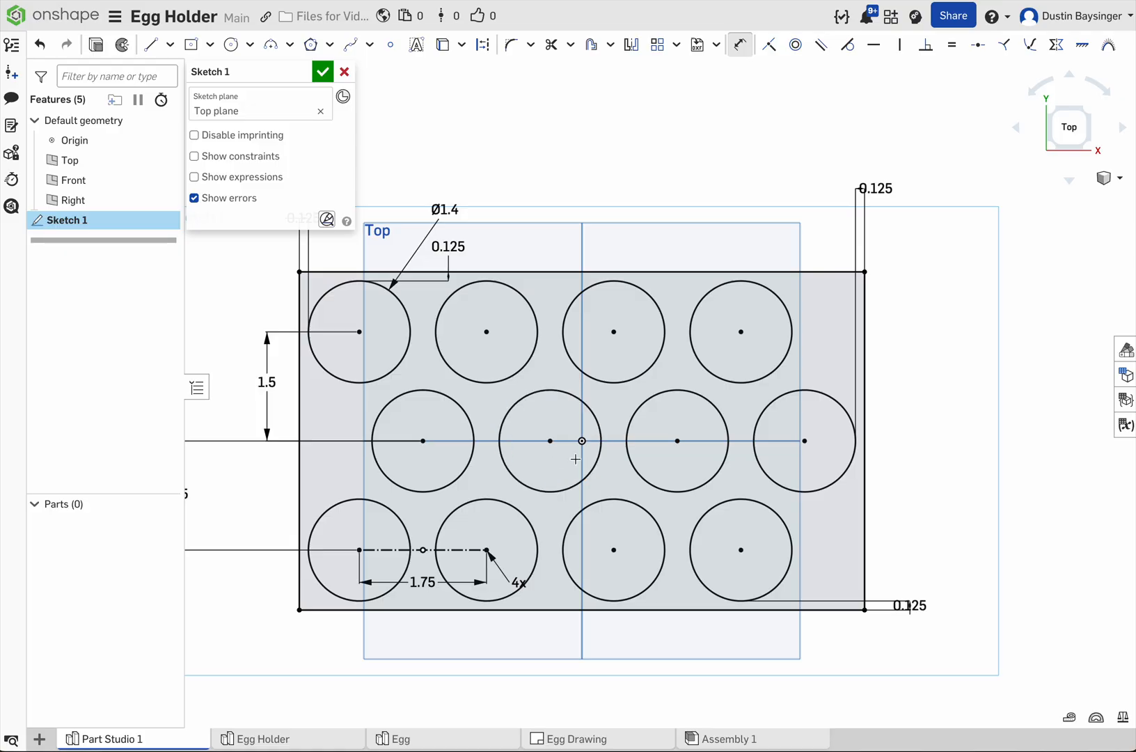
pyautogui.moveTo(569, 500)
pyautogui.mouseDown(button='middle')
pyautogui.moveTo(623, 514)
pyautogui.moveTo(665, 494)
pyautogui.mouseUp(button='middle')
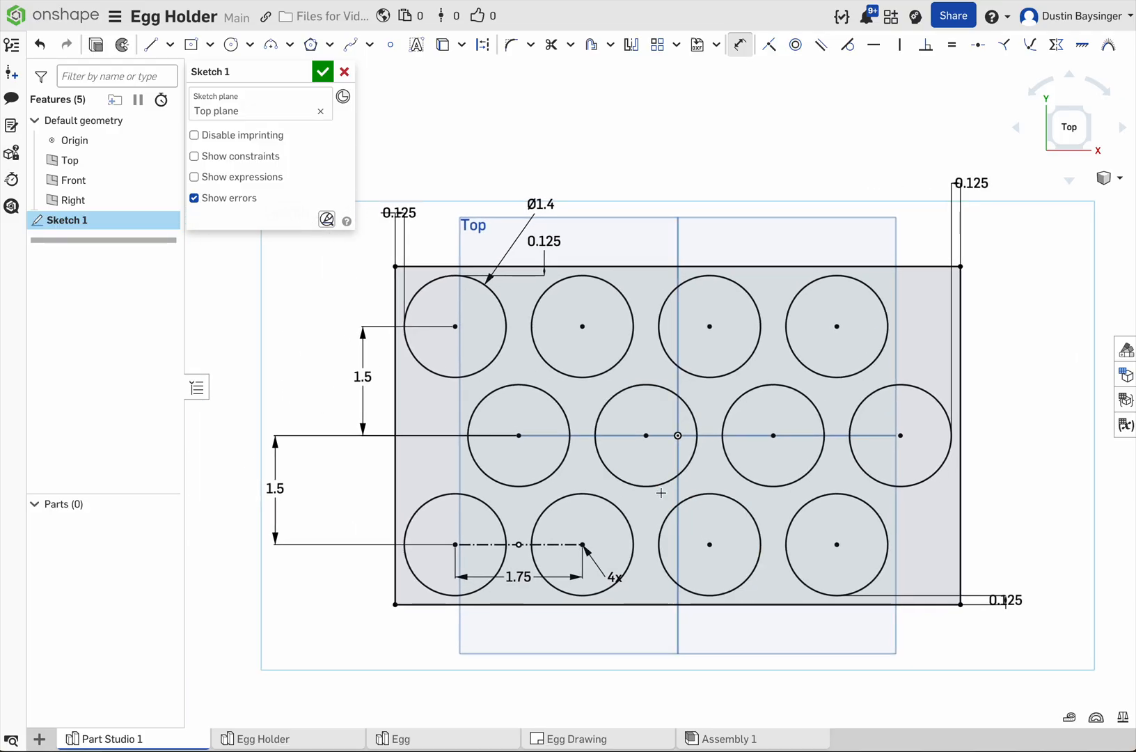
pyautogui.click(323, 71)
# Step: Extrude the rectangular region around the circles as a new solid with a blind depth of 0.1875 in
pyautogui.click(643, 287)
pyautogui.moveTo(650, 203)
pyautogui.mouseDown(button='right')
pyautogui.moveTo(680, 190)
pyautogui.moveTo(670, 196)
pyautogui.mouseUp(button='right')
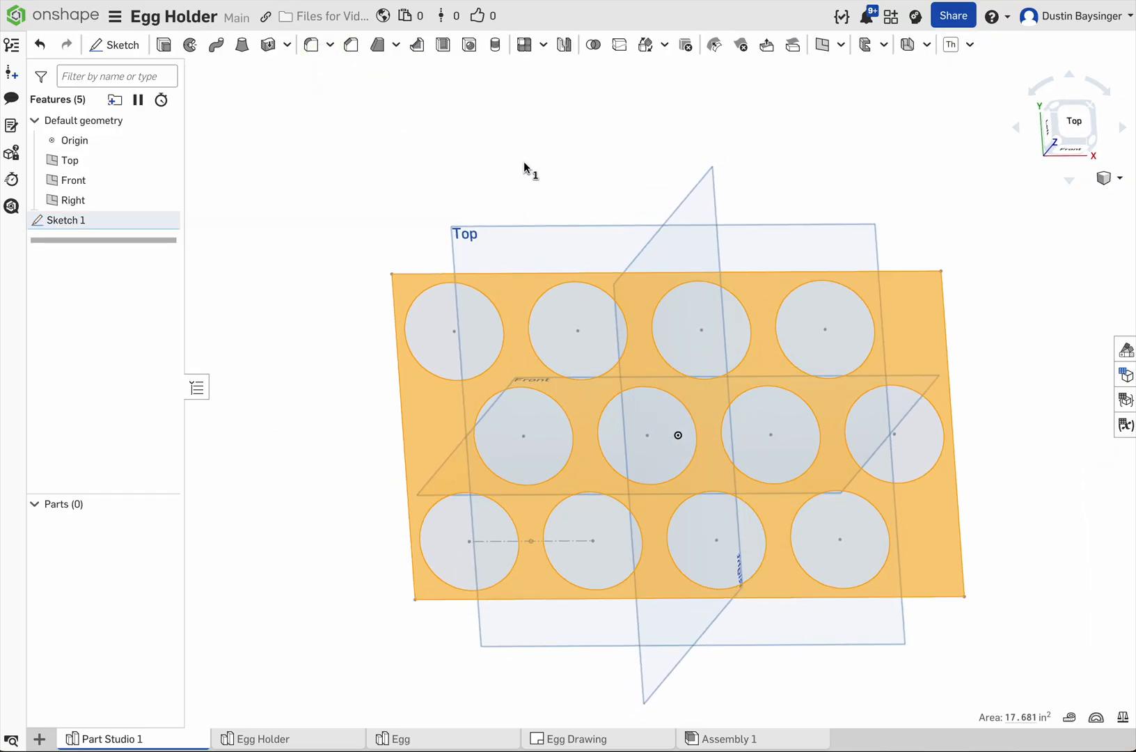
pyautogui.click(164, 45)
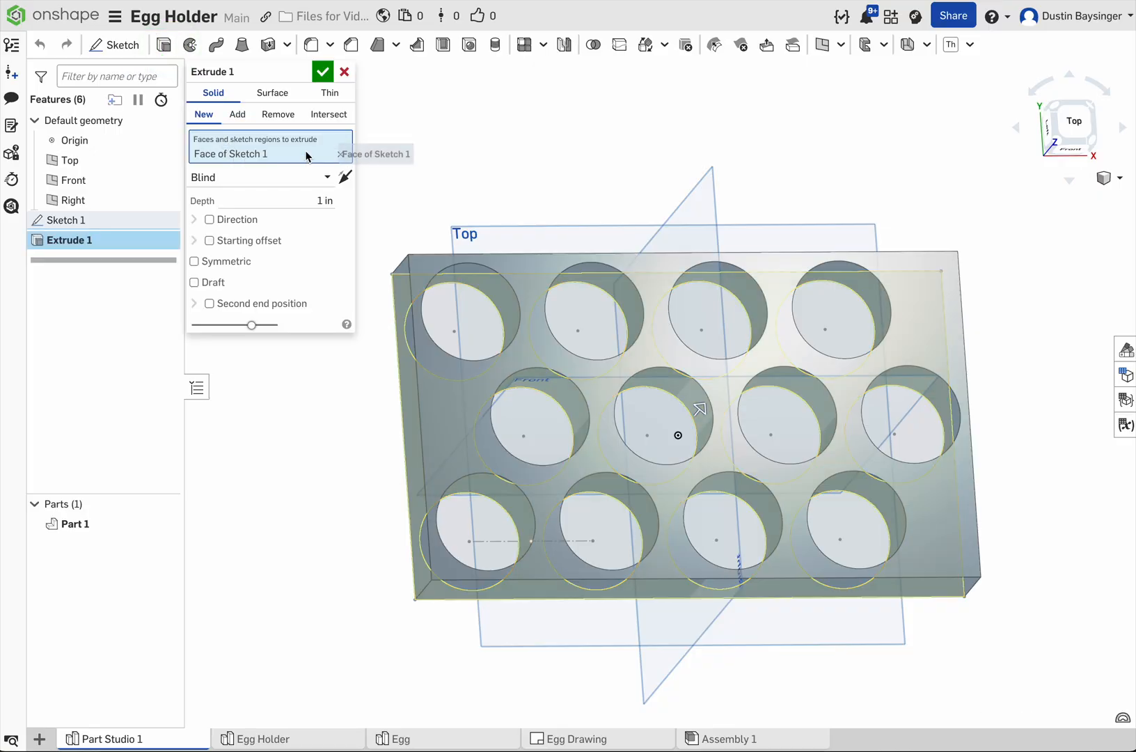
pyautogui.click(300, 203)
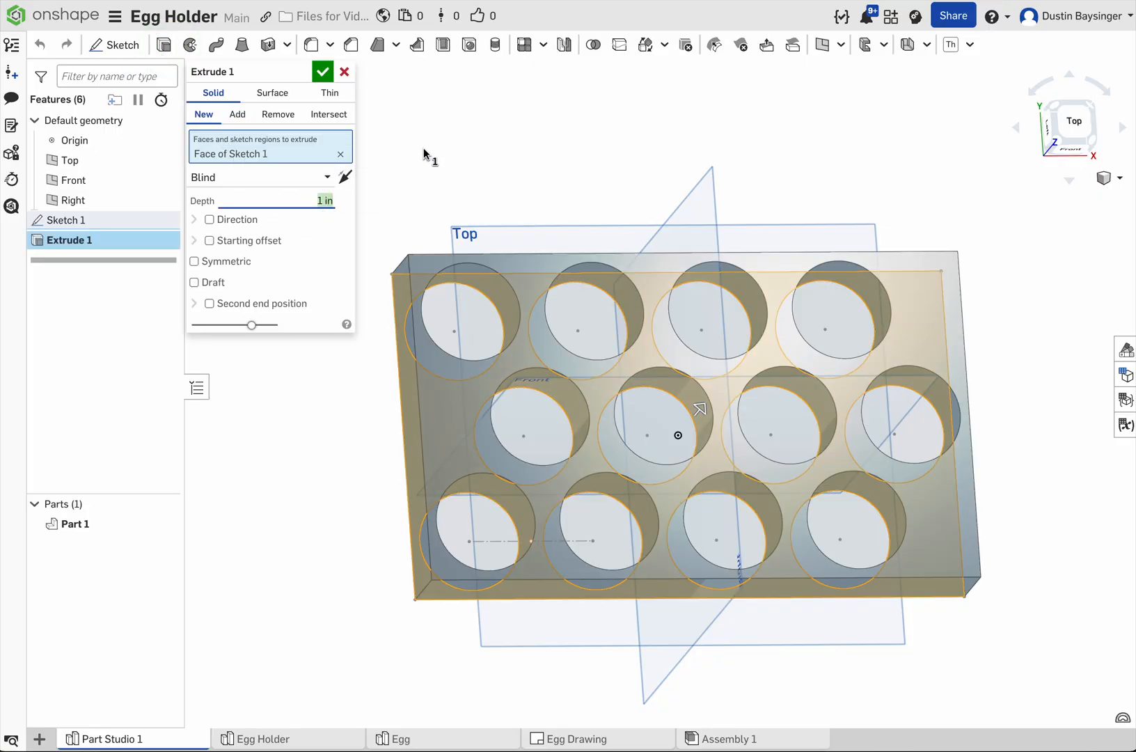
pyautogui.write('.1')
pyautogui.press('Return')
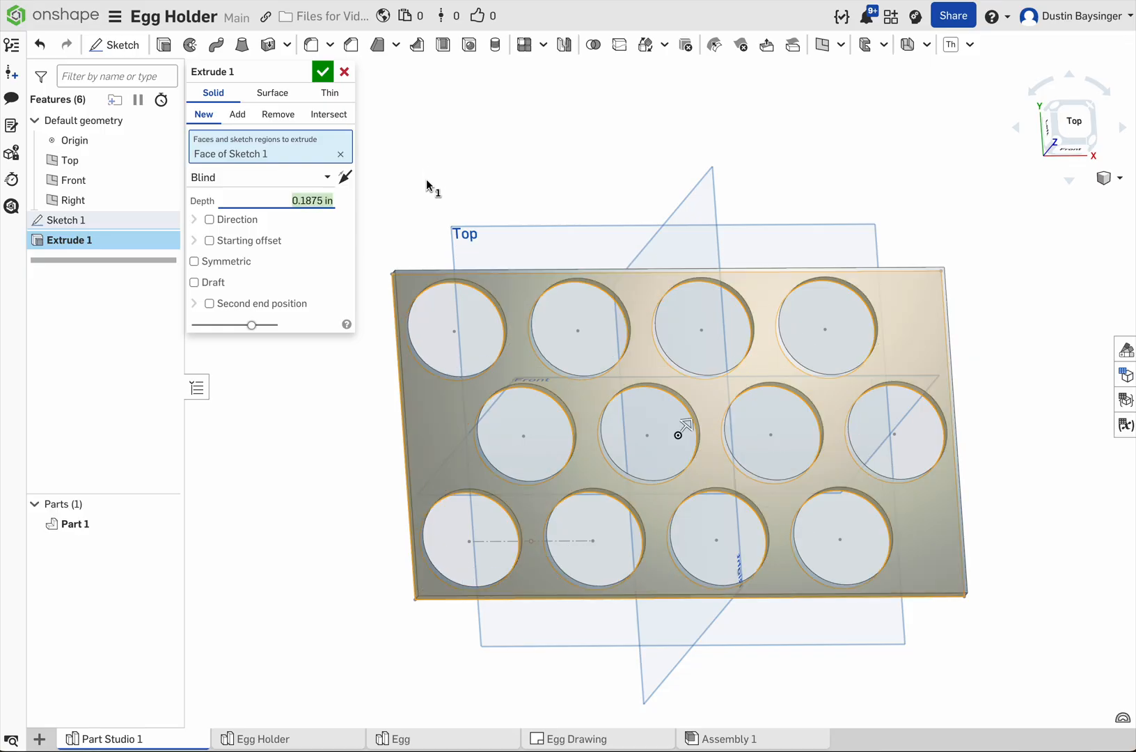
pyautogui.click(322, 71)
# Step: Start a new sketch on the plate's thin left side face and view it straight on
pyautogui.moveTo(456, 173); pyautogui.dragTo(456, 145, button='right')
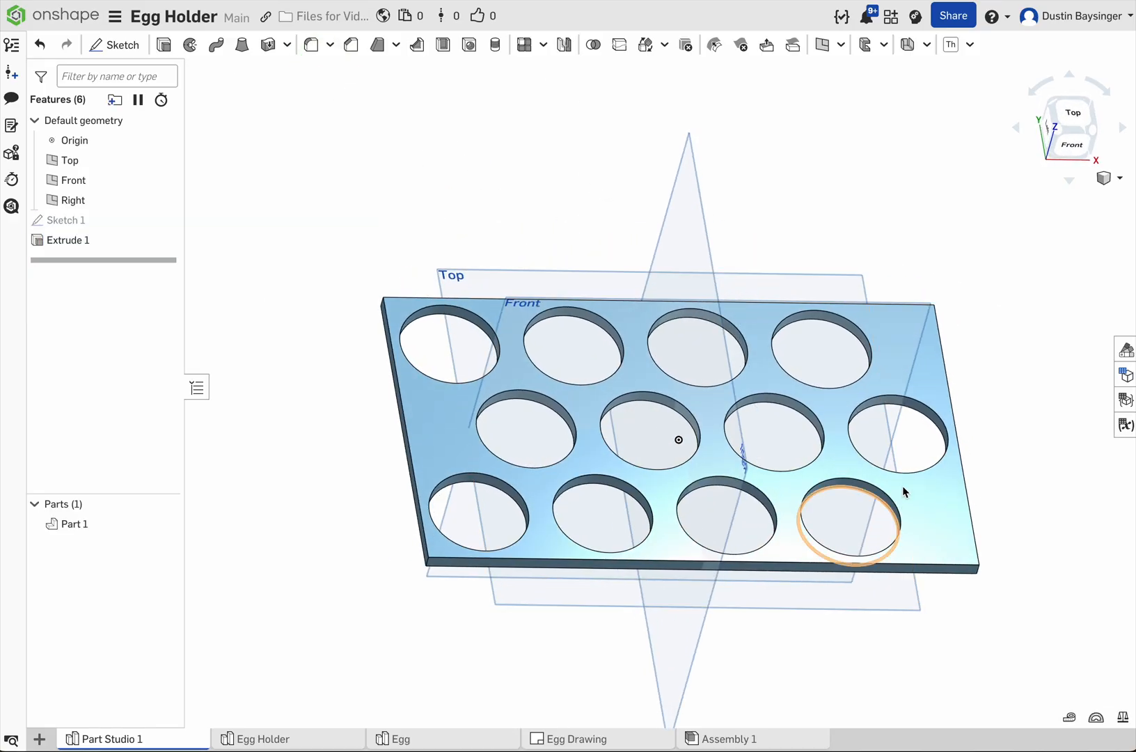
pyautogui.moveTo(518, 251)
pyautogui.mouseDown(button='right')
pyautogui.moveTo(525, 231)
pyautogui.moveTo(530, 240)
pyautogui.mouseUp(button='right')
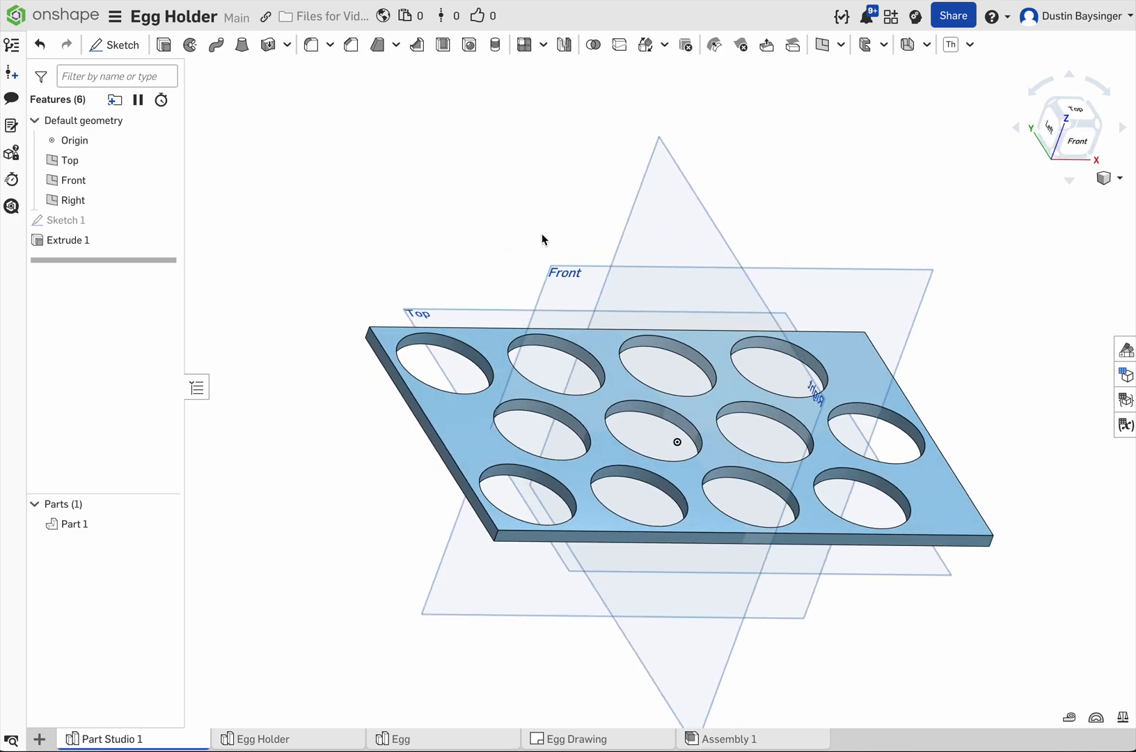
pyautogui.click(125, 45)
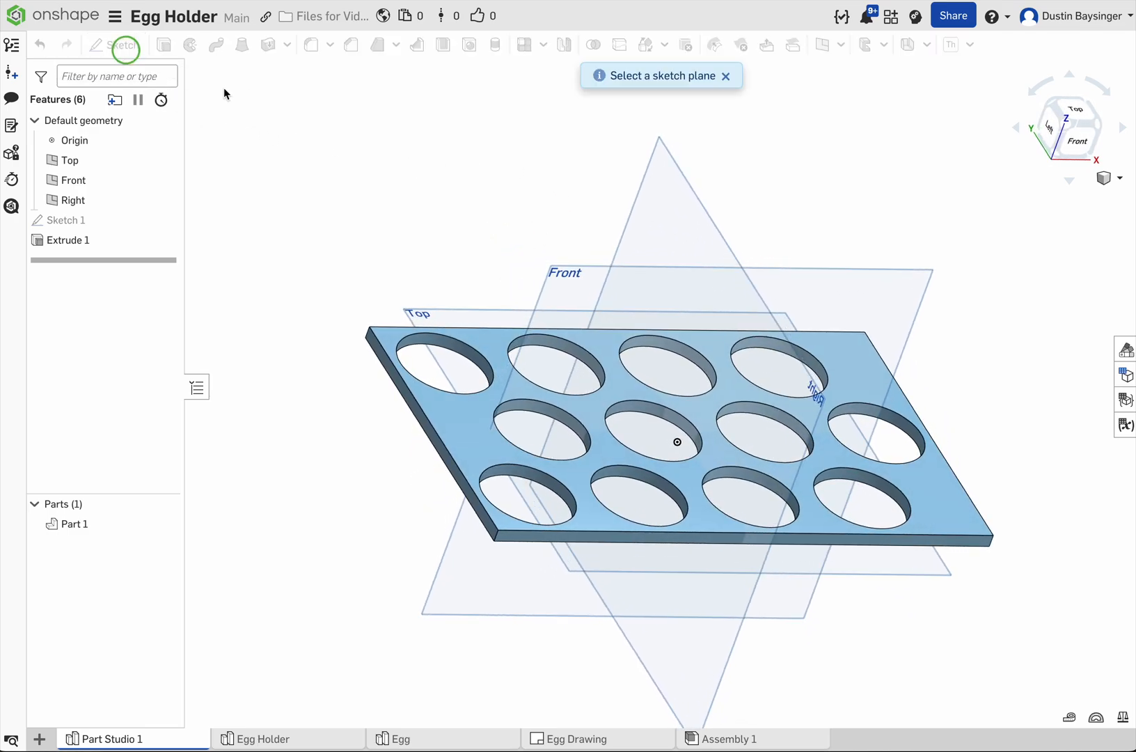
pyautogui.click(392, 391)
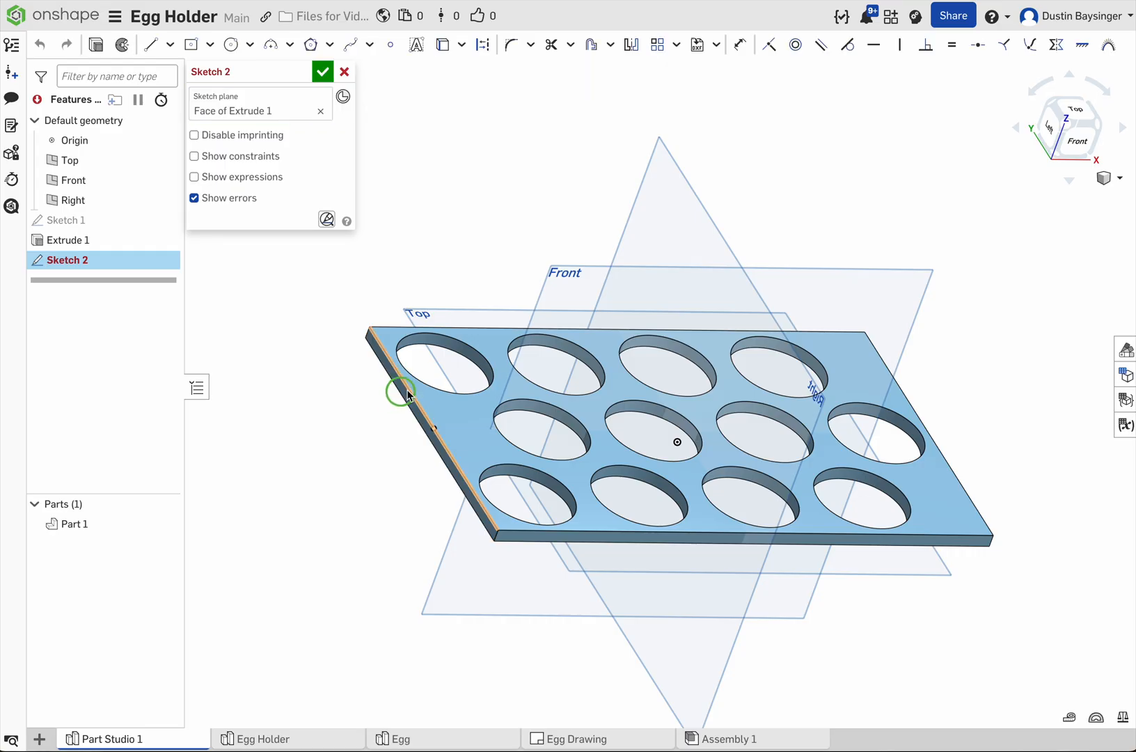
pyautogui.moveTo(382, 285); pyautogui.dragTo(429, 253, button='right')
pyautogui.rightClick(429, 254)
pyautogui.click(477, 384)
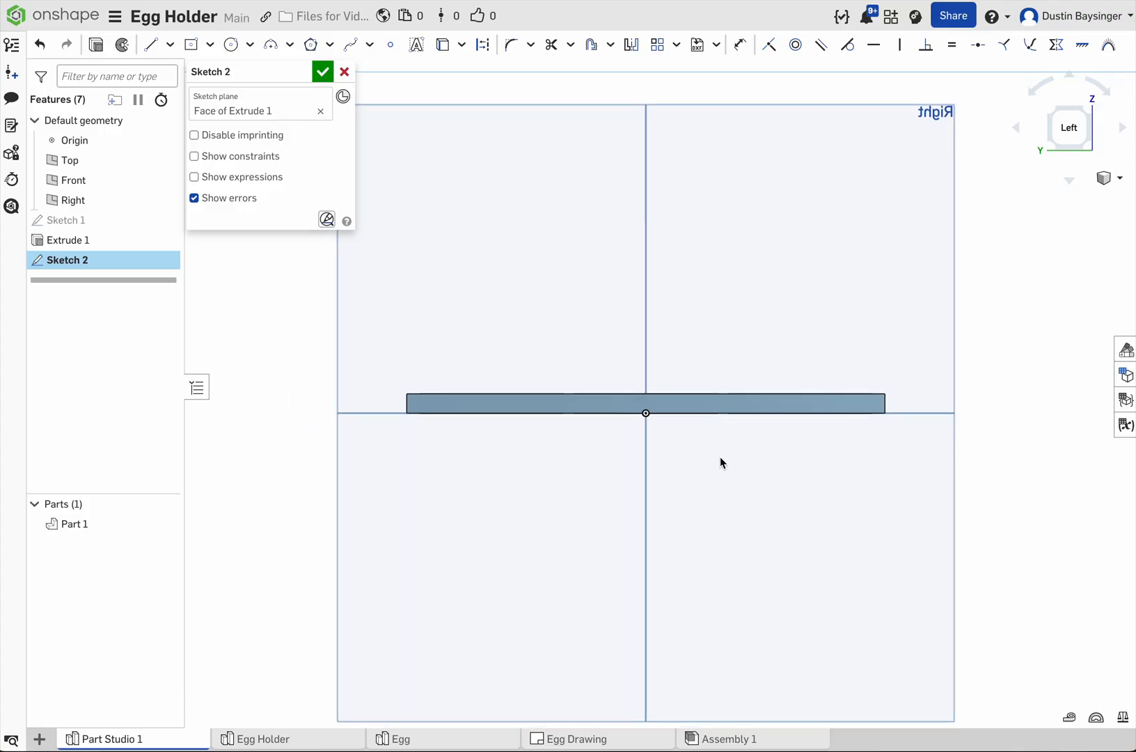
# Step: Sketch a center point rectangle on the origin, about 4.675 by 4.756 in, and align its corner vertically with the plate's end
pyautogui.click(193, 47)
pyautogui.click(647, 414)
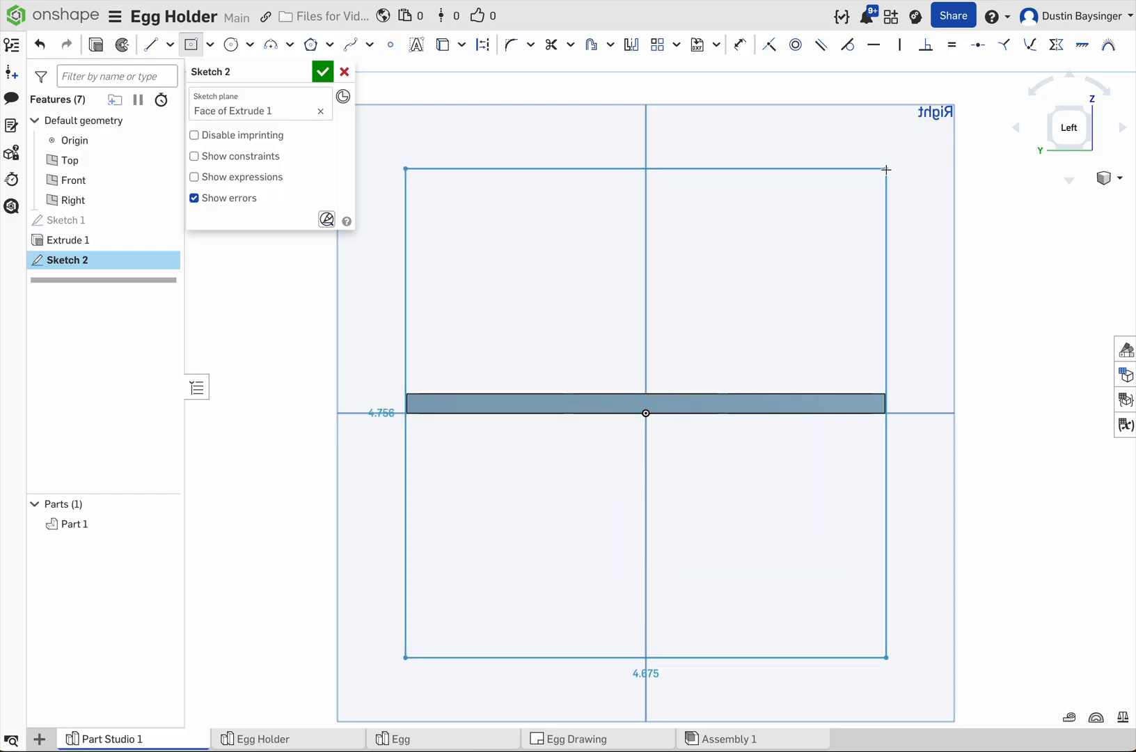
pyautogui.click(887, 169)
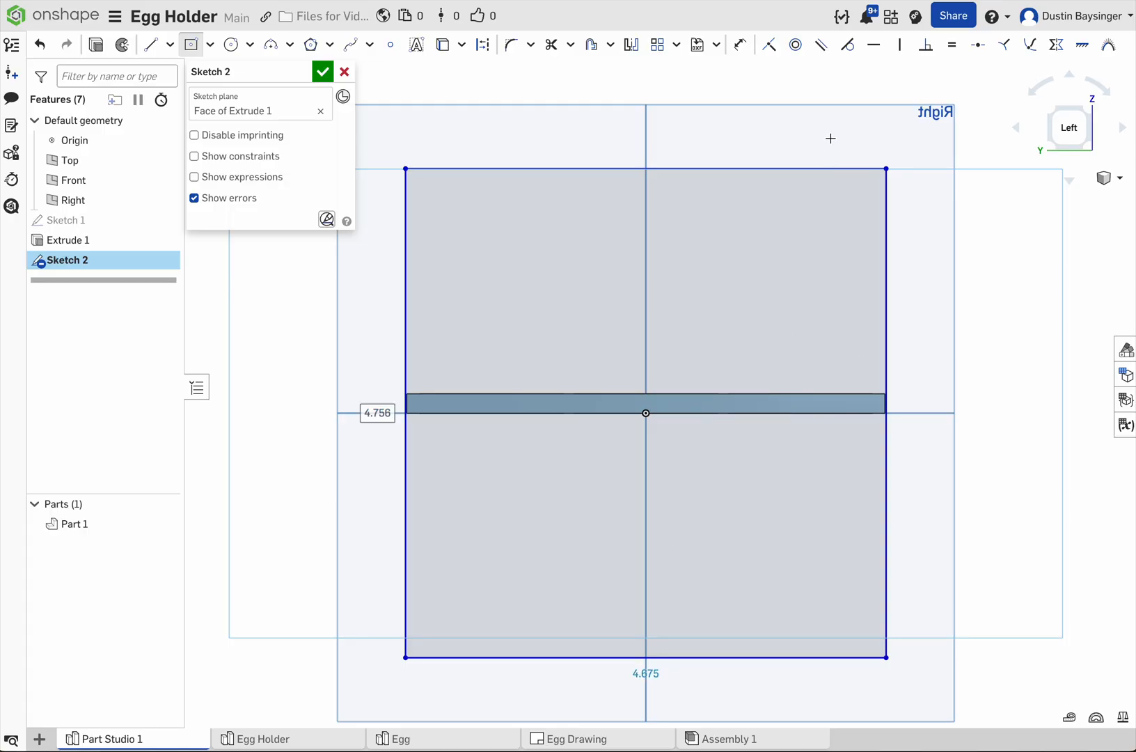
pyautogui.click(900, 44)
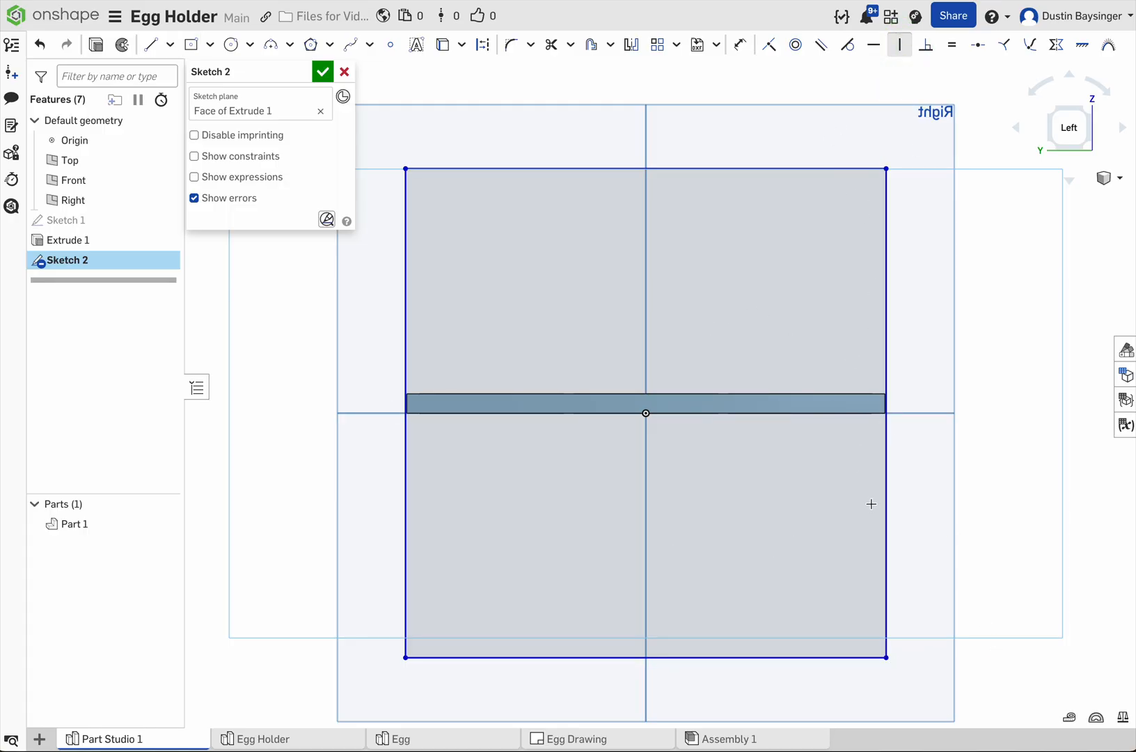
pyautogui.click(885, 657)
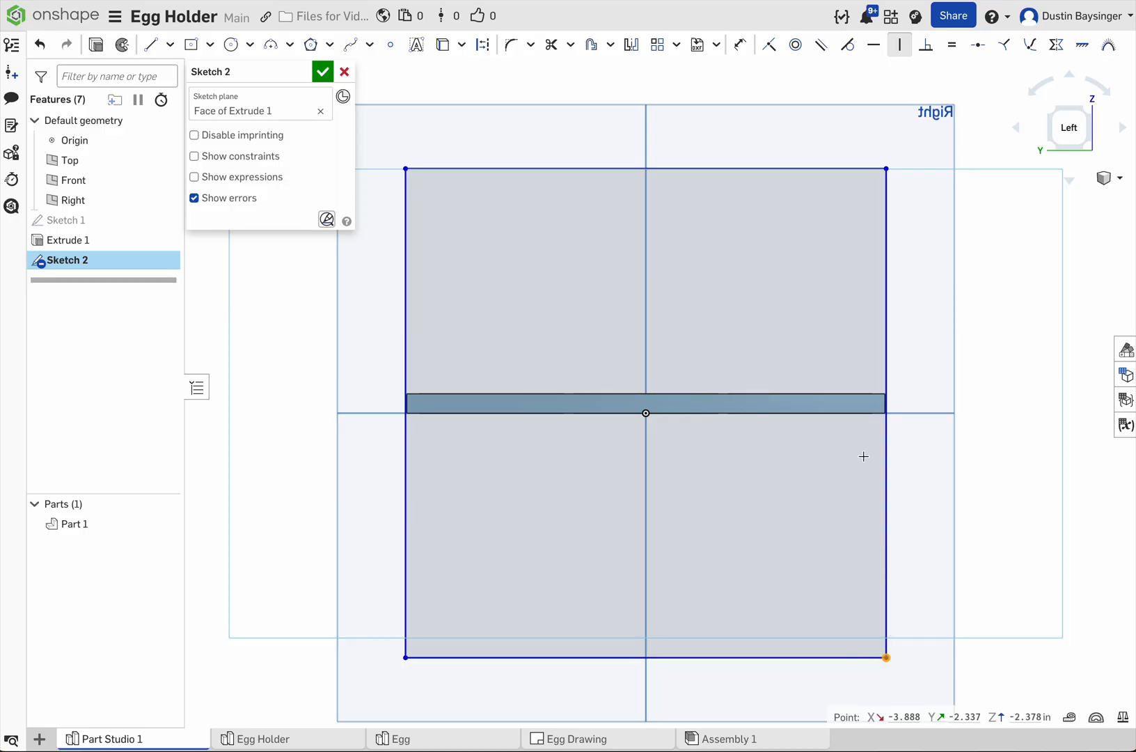
pyautogui.click(883, 412)
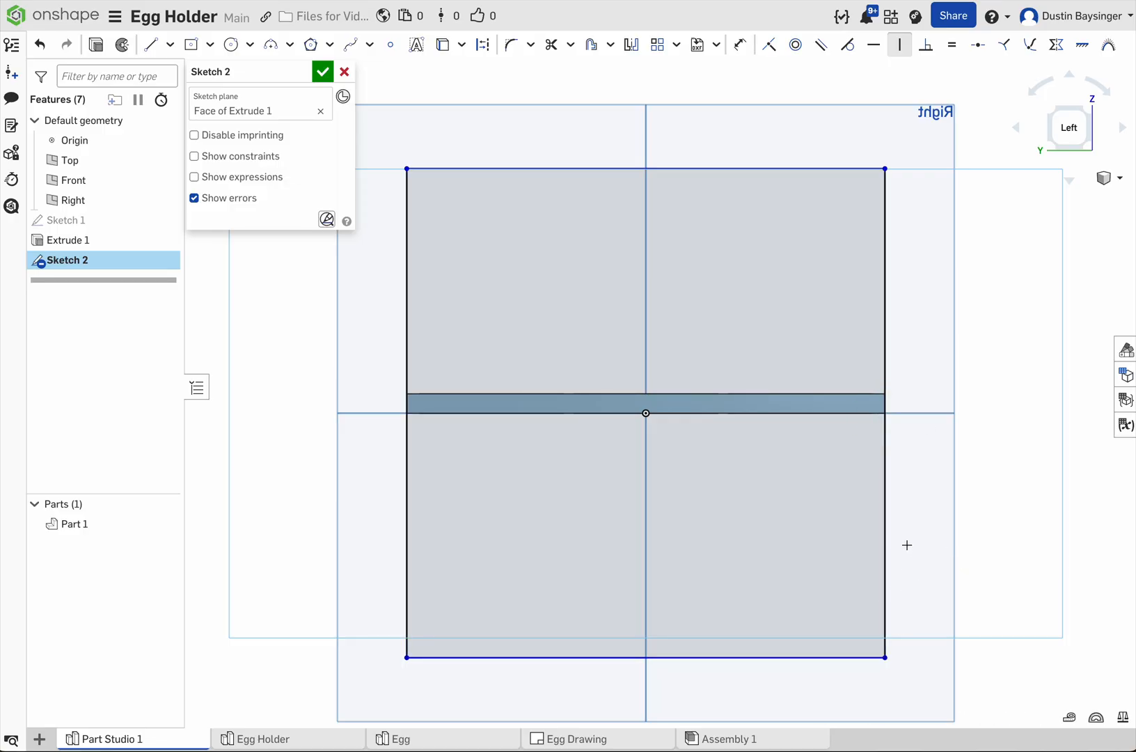
# Step: Dimension the rectangle's height to 3 in
pyautogui.press('d')
pyautogui.click(884, 502)
pyautogui.click(989, 462)
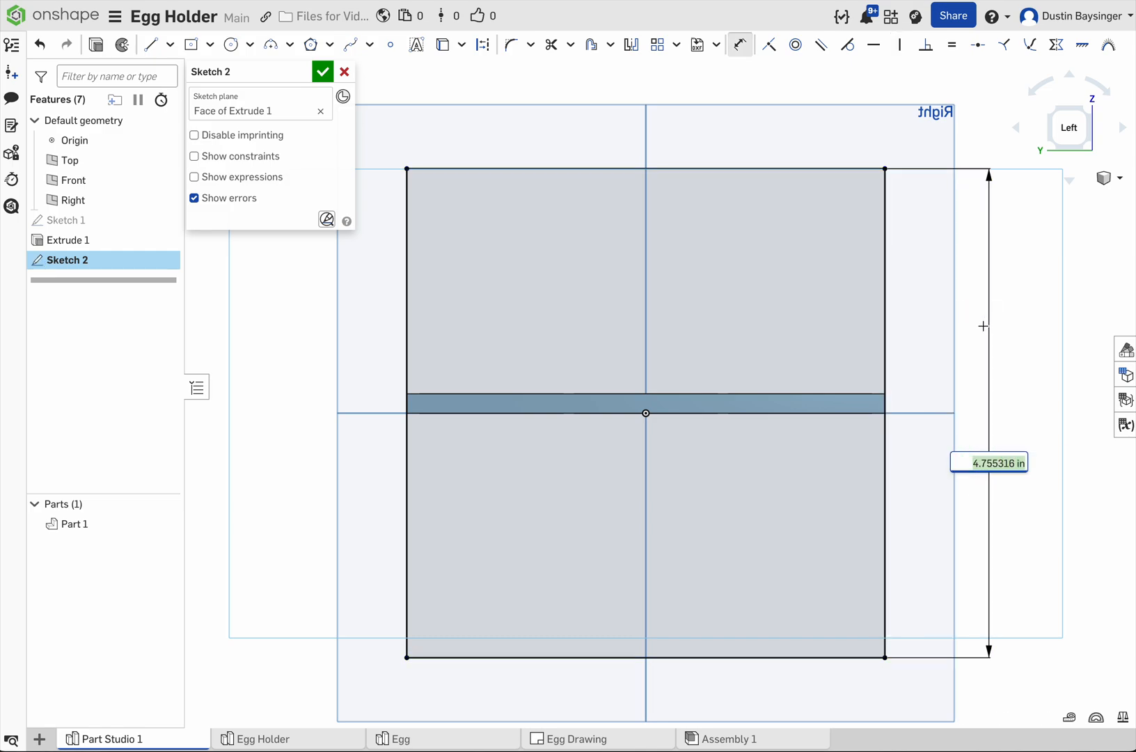
pyautogui.write('3')
pyautogui.press('Return')
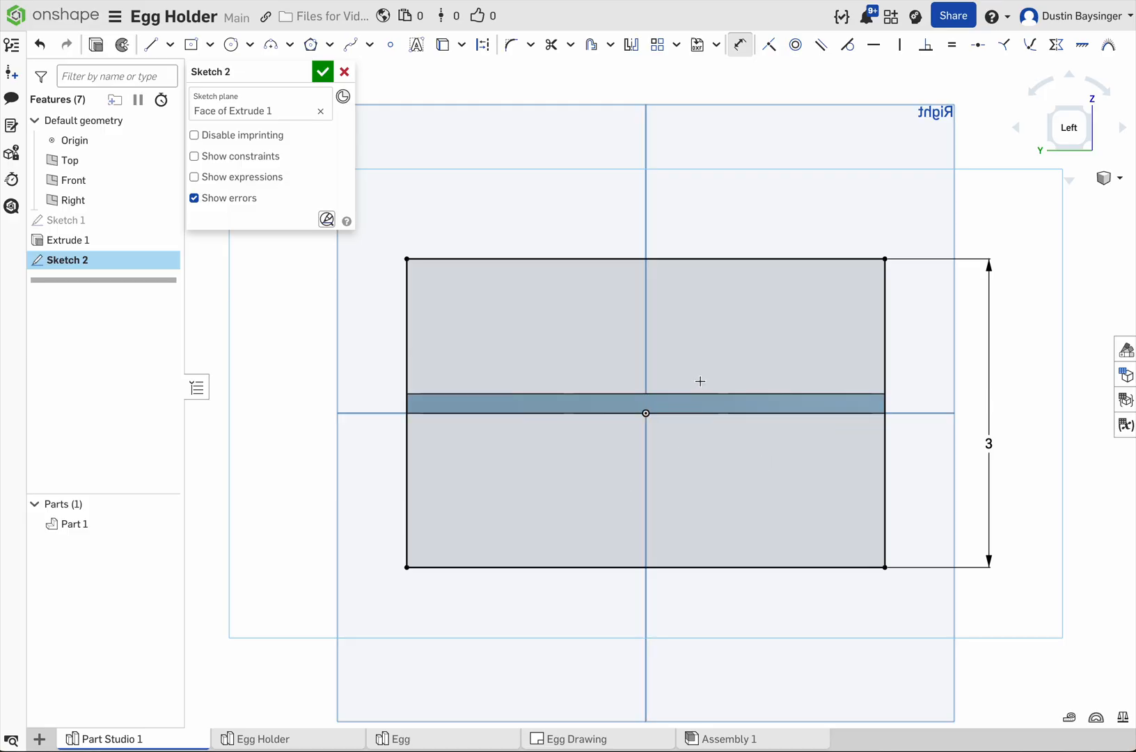
pyautogui.press('Escape')
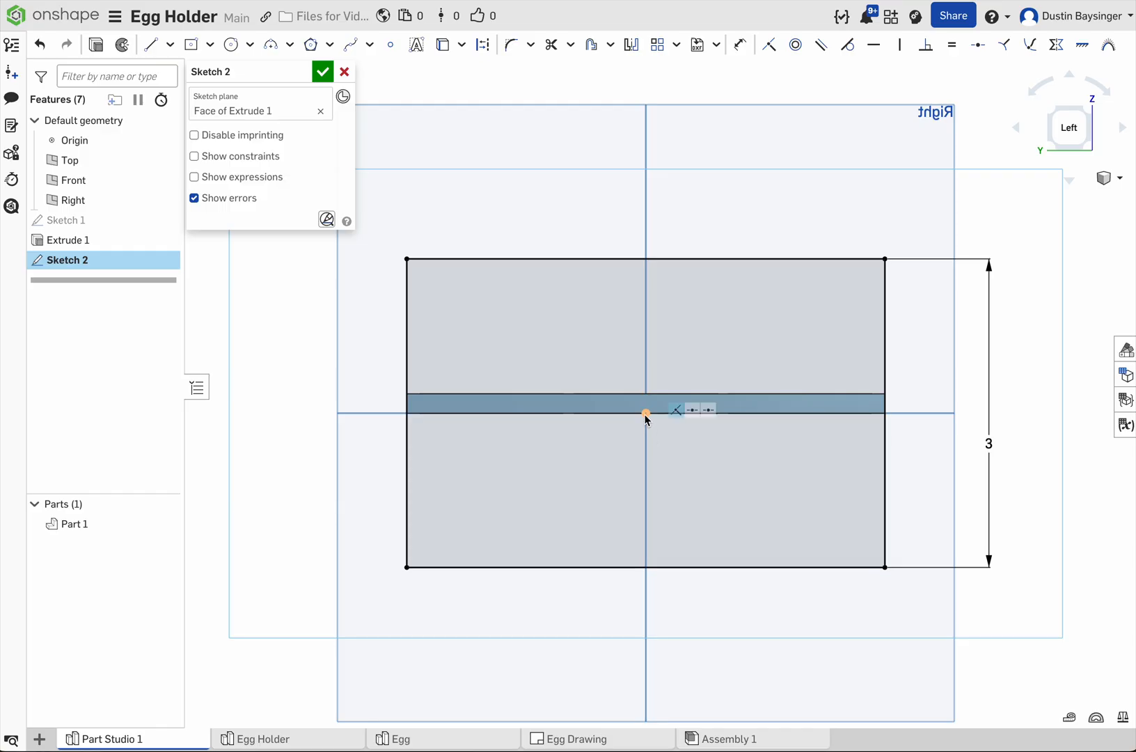
# Step: Delete the coincident constraint between the rectangle's center and the origin, and move the rectangle up about 0.49 in
pyautogui.click(645, 415)
pyautogui.click(676, 411)
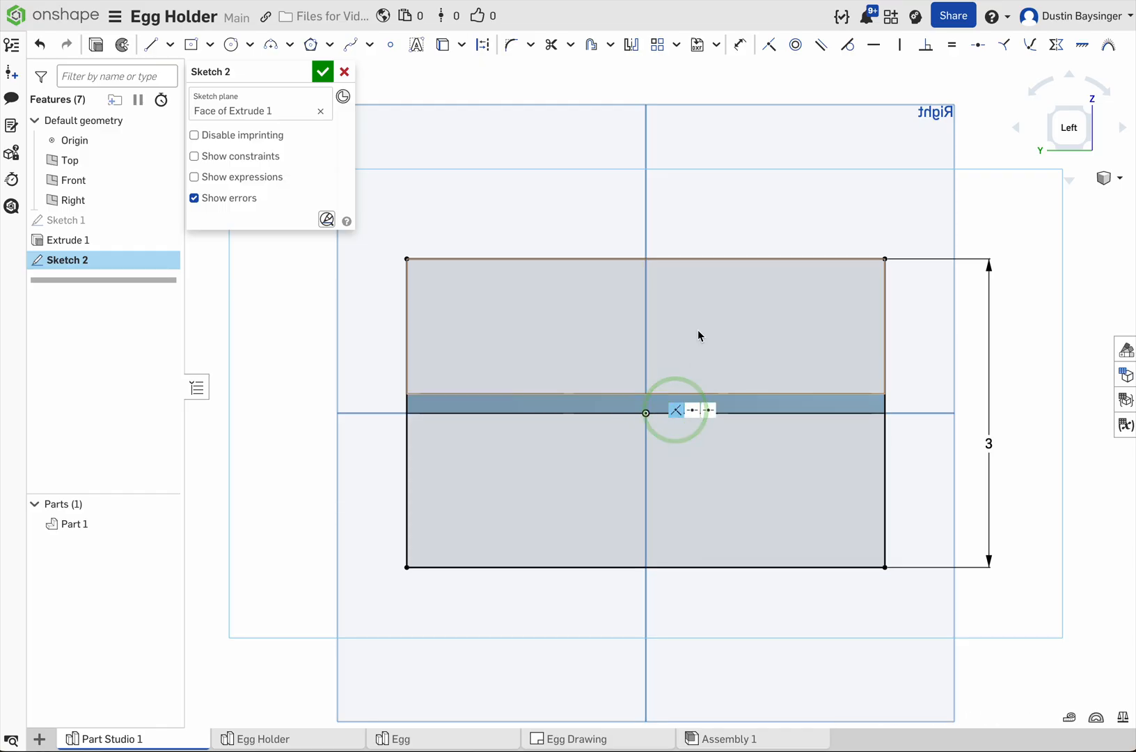
pyautogui.press('Delete')
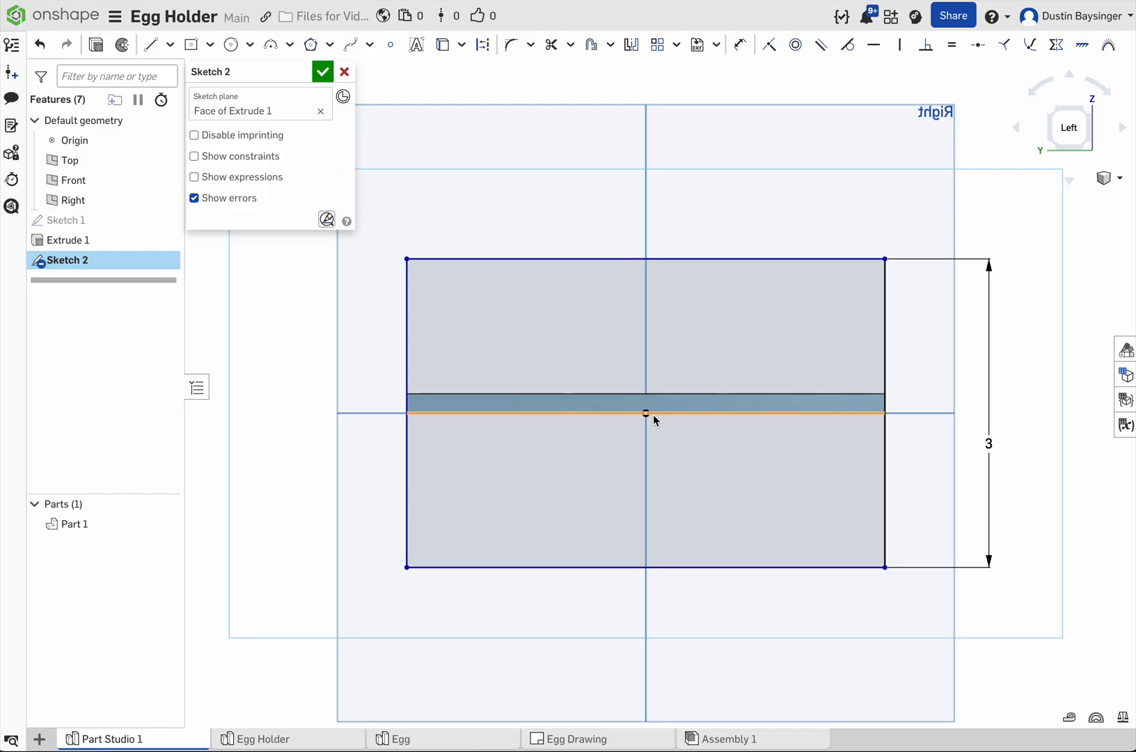
pyautogui.moveTo(644, 414); pyautogui.dragTo(641, 362)
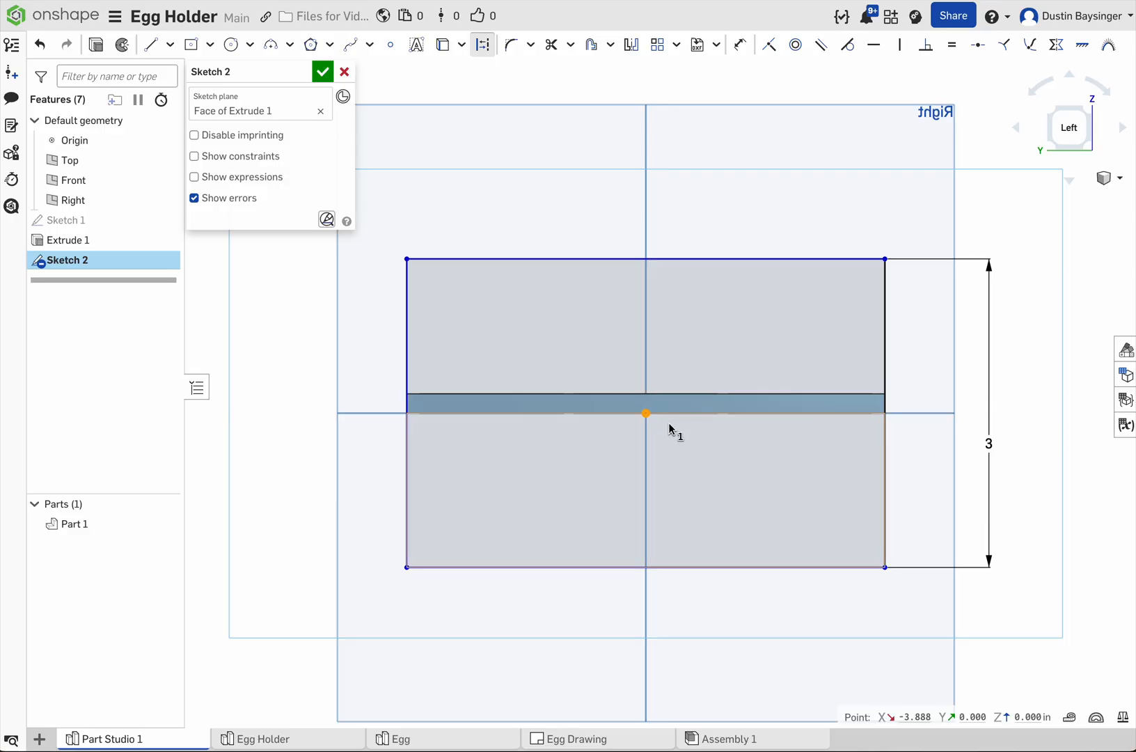
pyautogui.moveTo(645, 412); pyautogui.dragTo(646, 362)
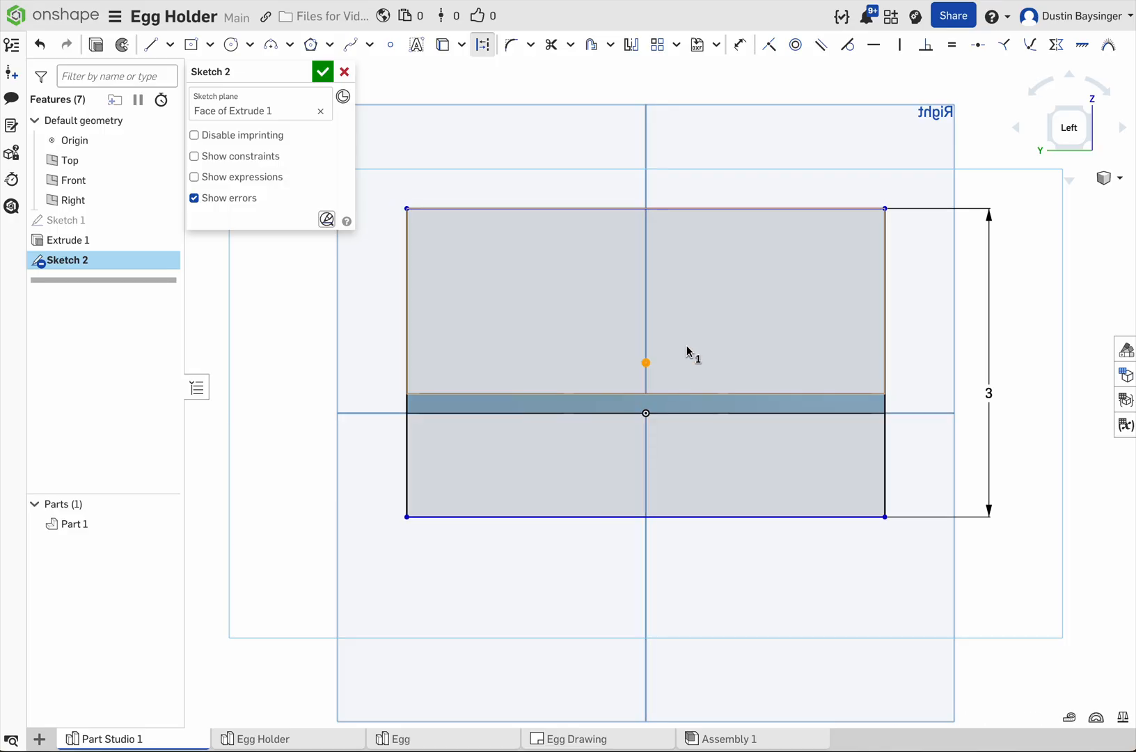
# Step: Add a vertical constraint between the rectangle's center point and the origin
pyautogui.click(901, 47)
pyautogui.click(646, 363)
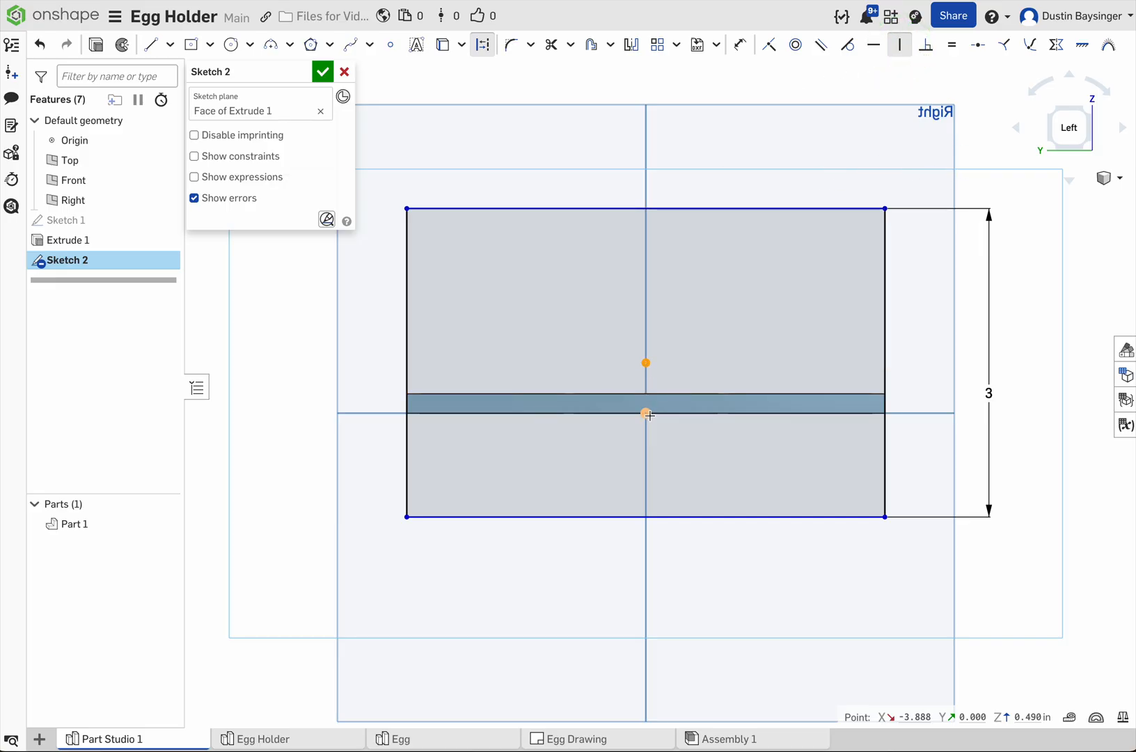
pyautogui.click(647, 415)
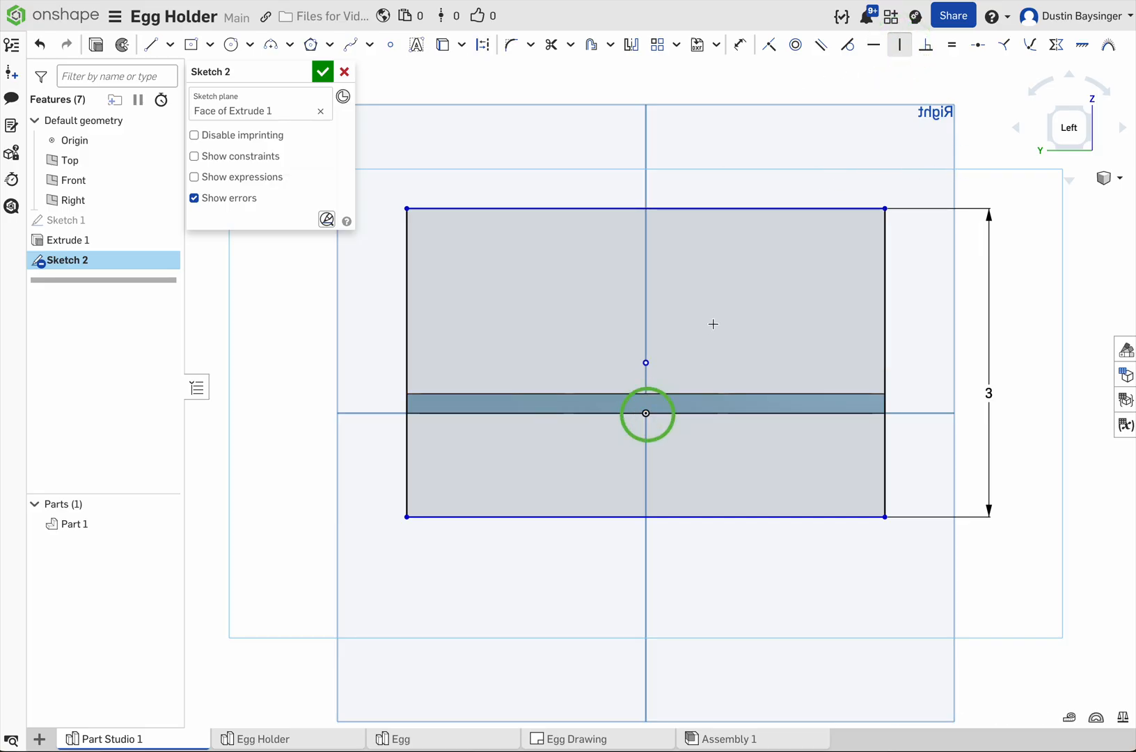
pyautogui.click(647, 362)
pyautogui.click(647, 414)
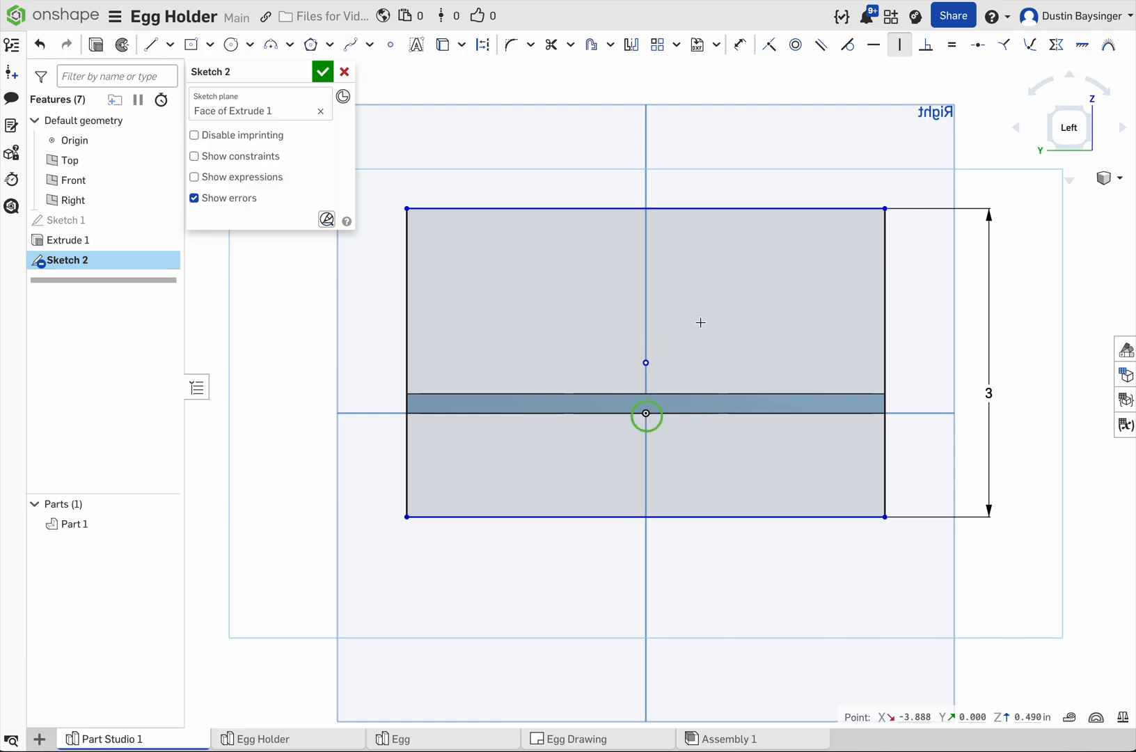
# Step: Dimension the distance from the plate's bottom edge to the rectangle's bottom edge to 0.75 in, and finish the sketch
pyautogui.press('u')
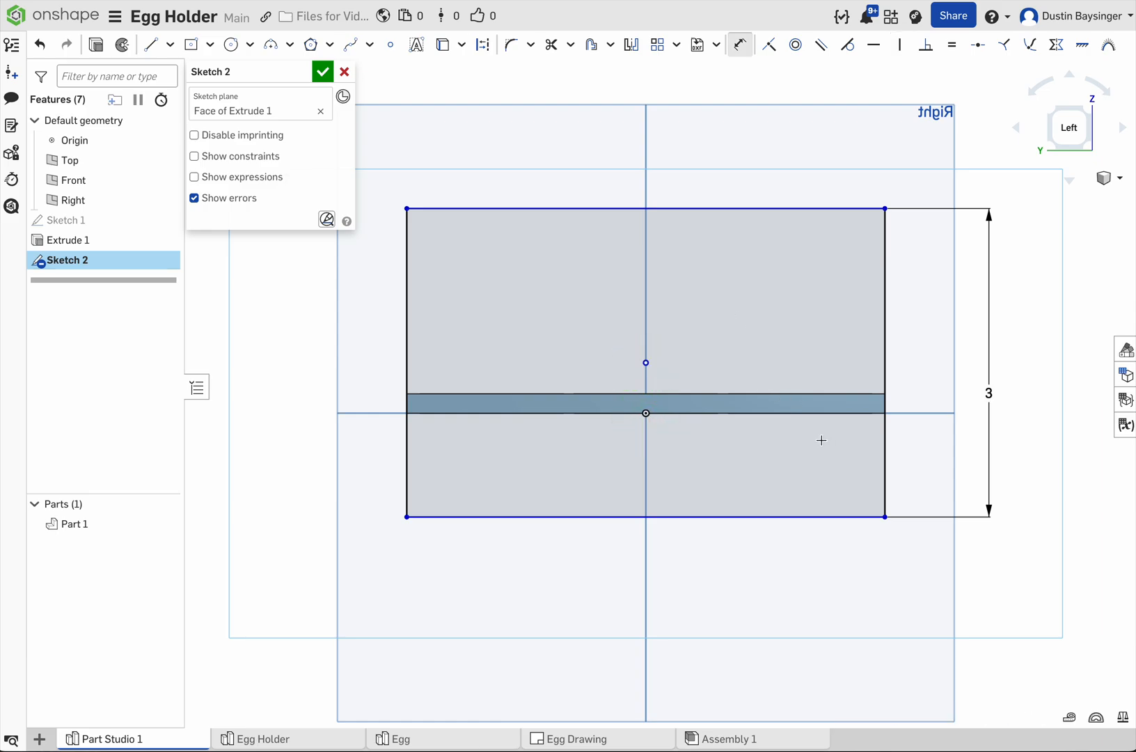
pyautogui.click(795, 414)
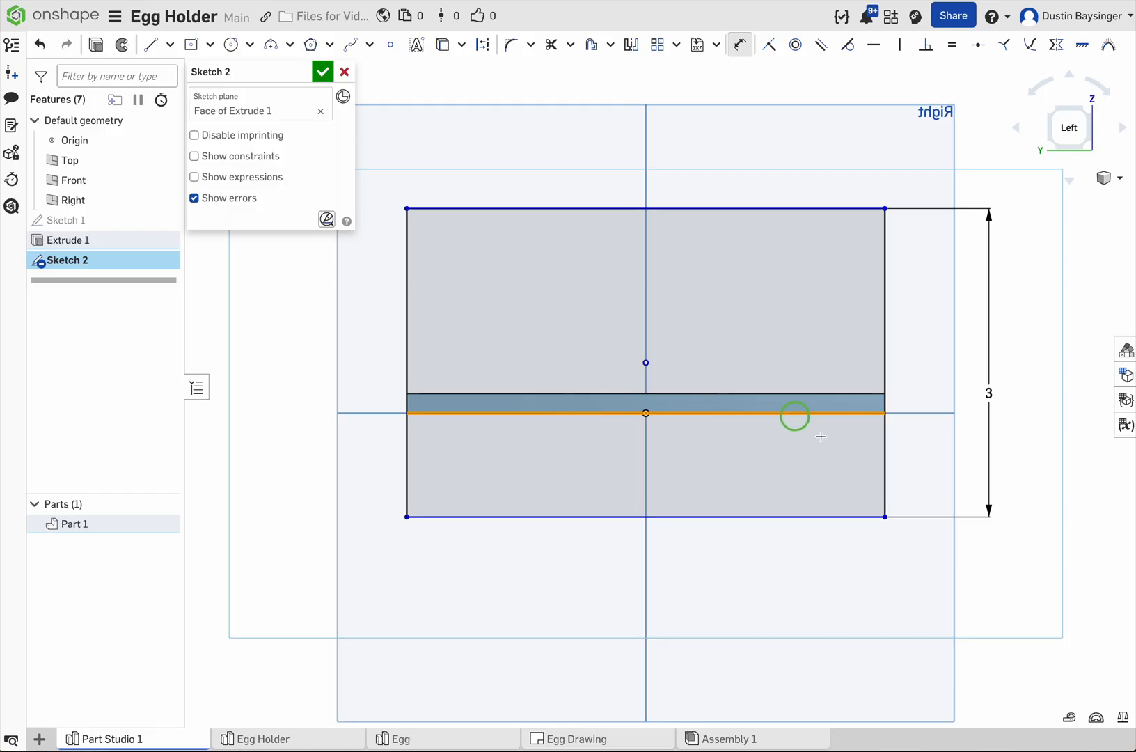
pyautogui.click(813, 517)
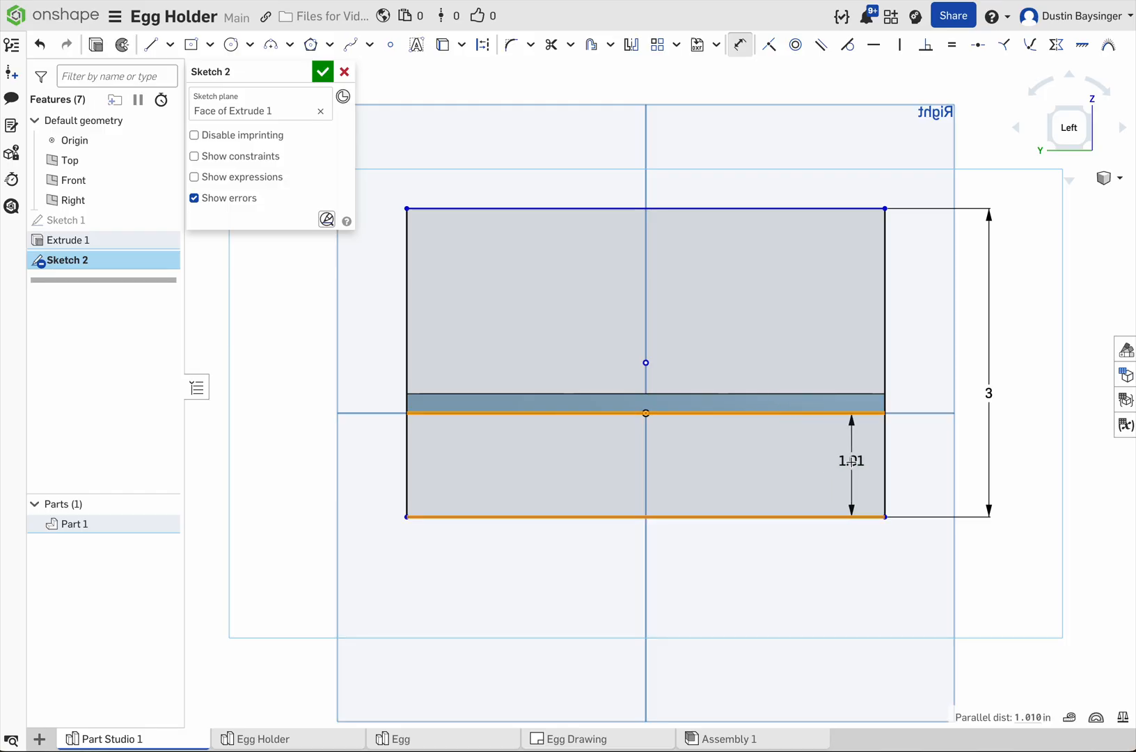
pyautogui.click(923, 476)
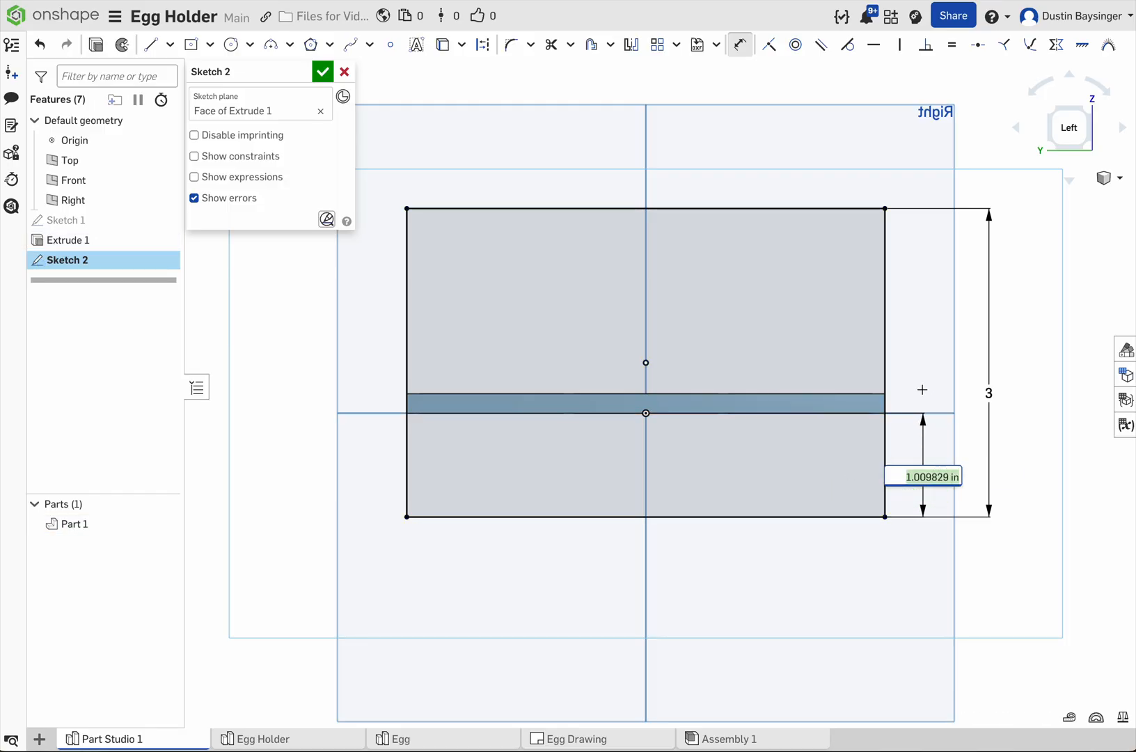
pyautogui.write('.75')
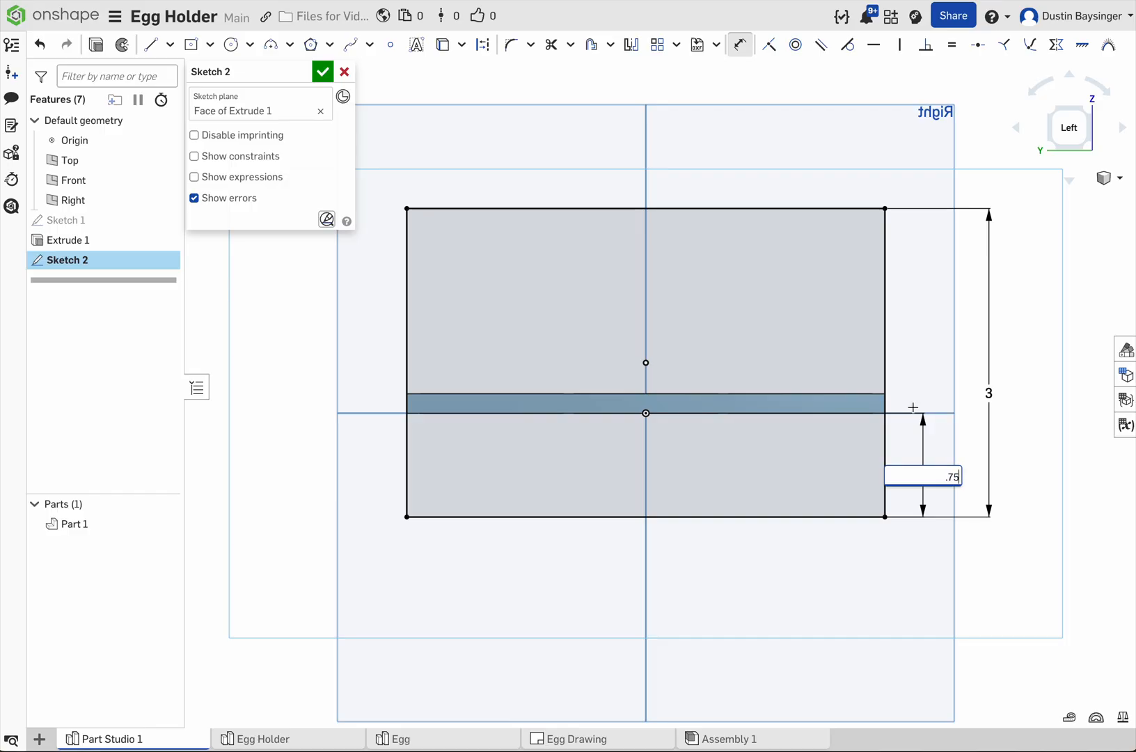
pyautogui.press('Return')
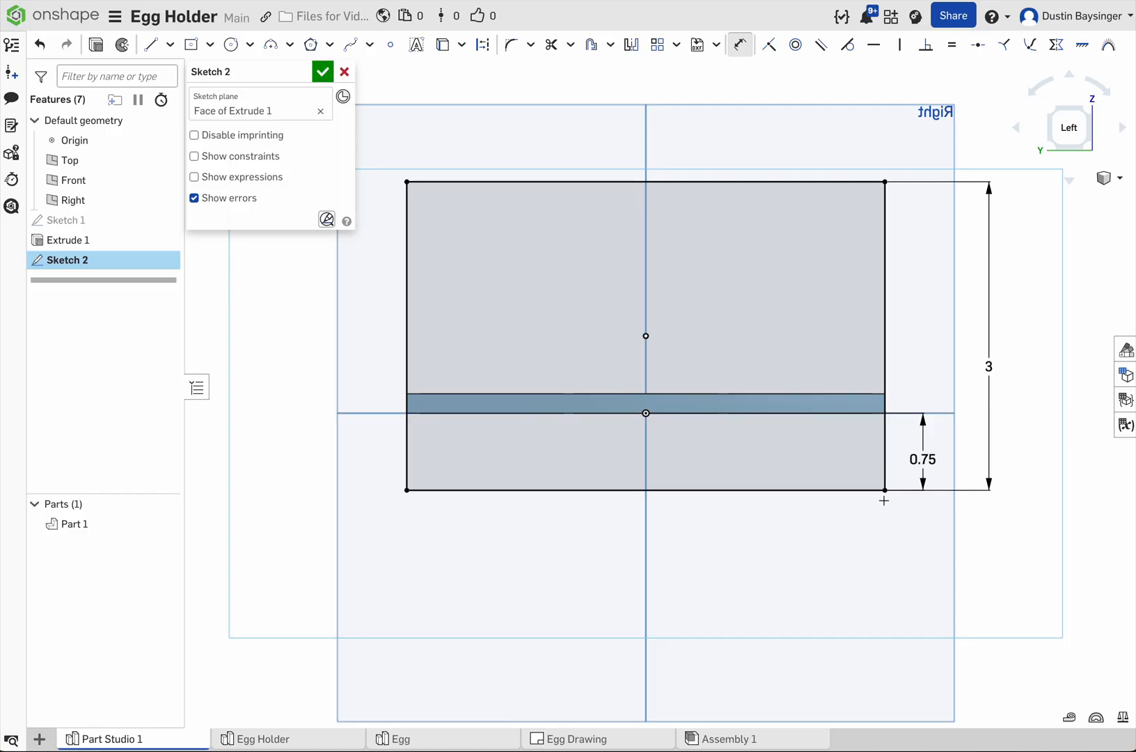
pyautogui.click(323, 70)
# Step: Extrude all regions of Sketch 2 with a blind depth of 0.25 in, added to the plate
pyautogui.click(540, 287)
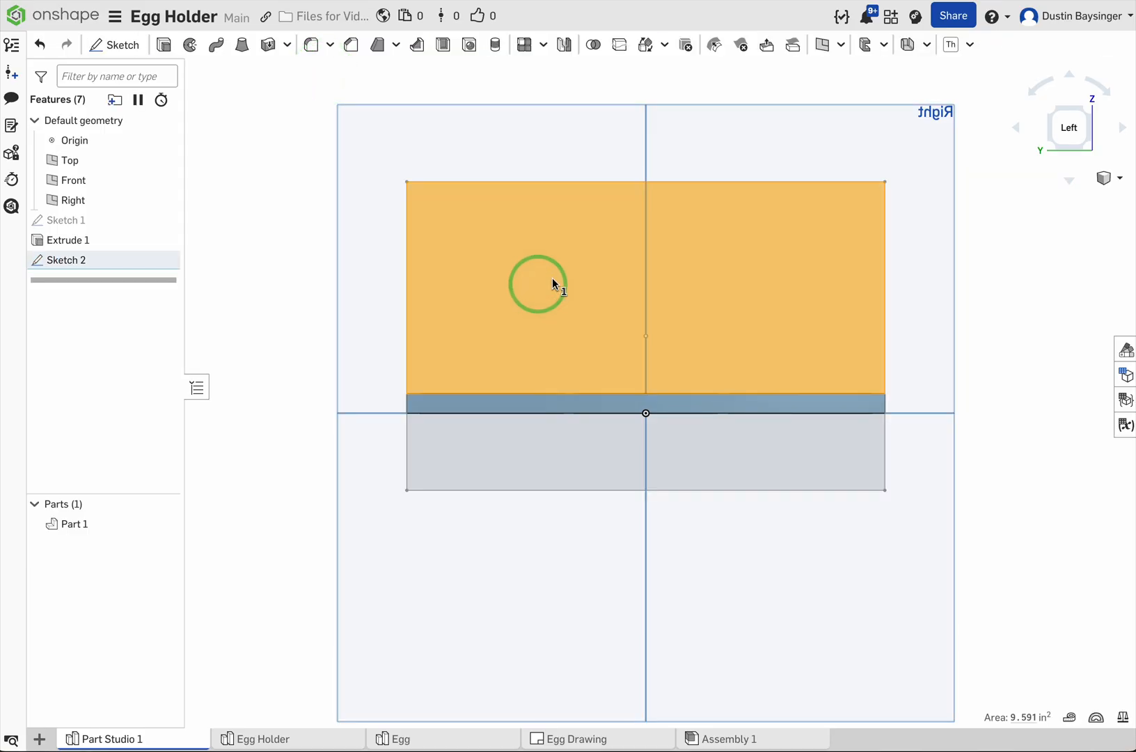
pyautogui.click(273, 122)
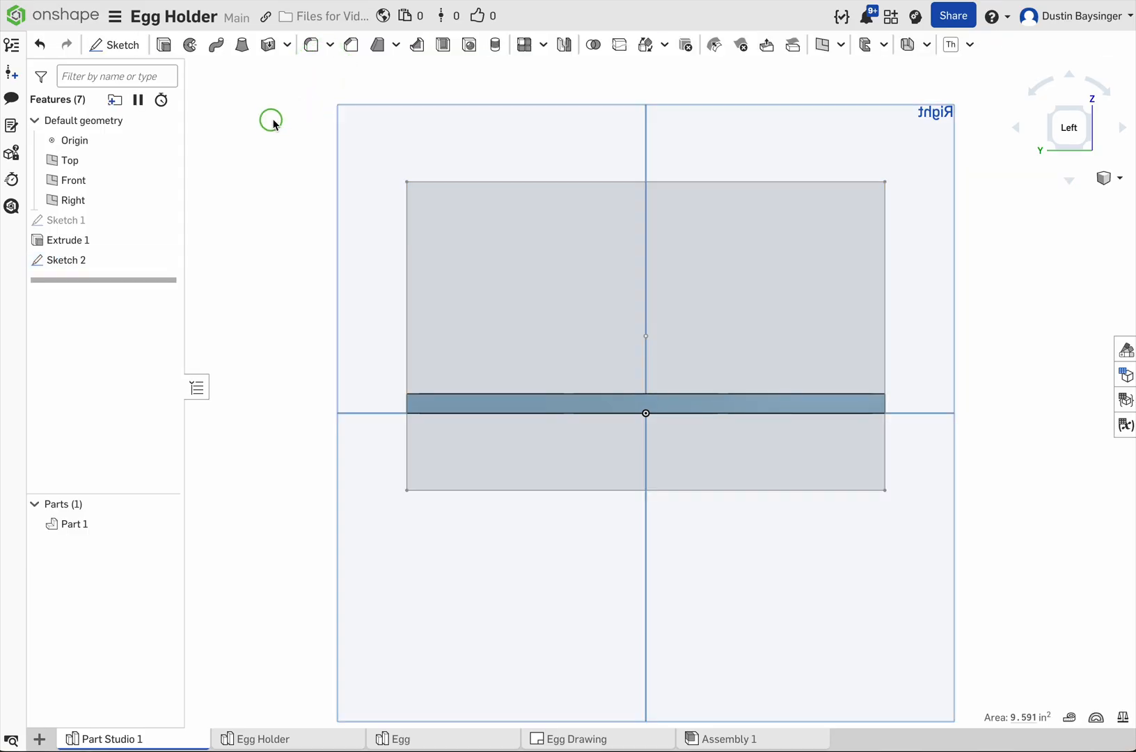
pyautogui.click(102, 259)
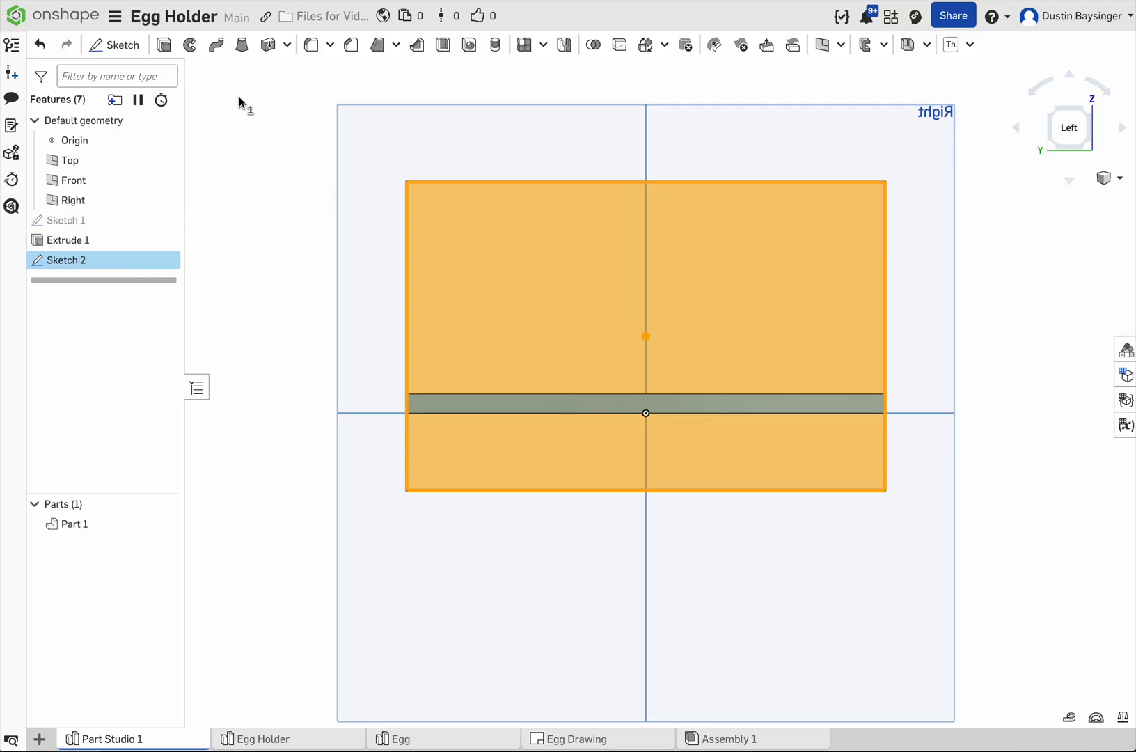
pyautogui.click(164, 45)
pyautogui.click(289, 200)
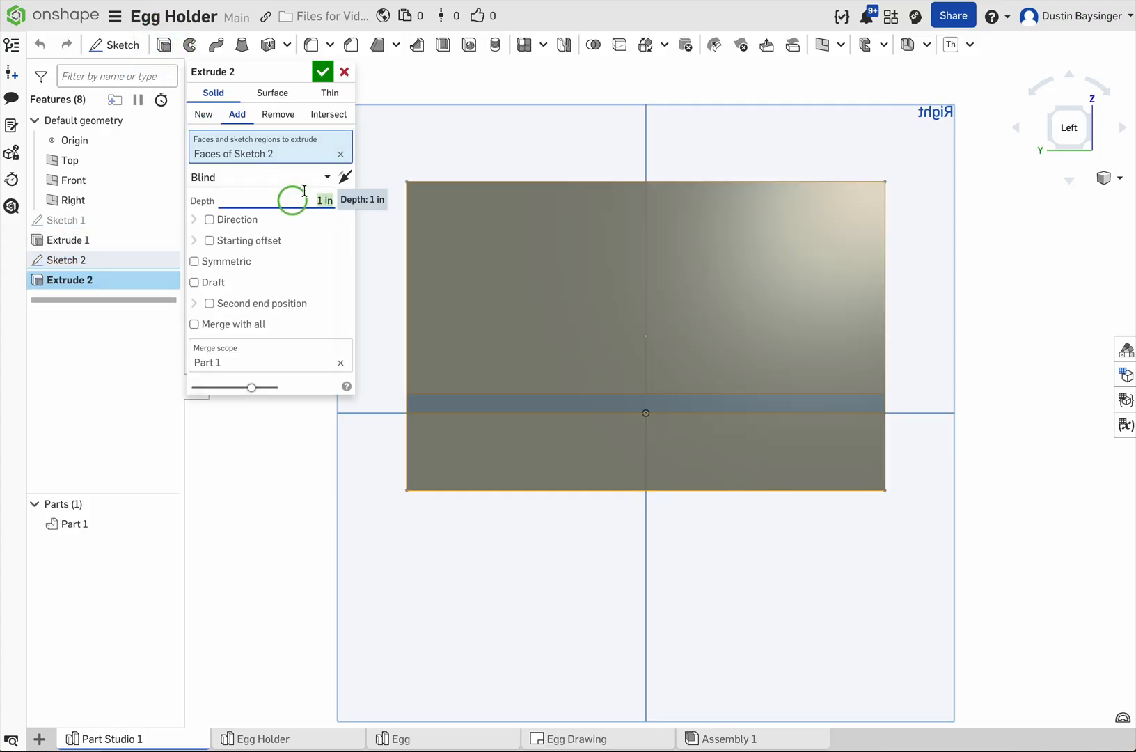
pyautogui.press('BackSpace')
pyautogui.write('.25')
pyautogui.press('Return')
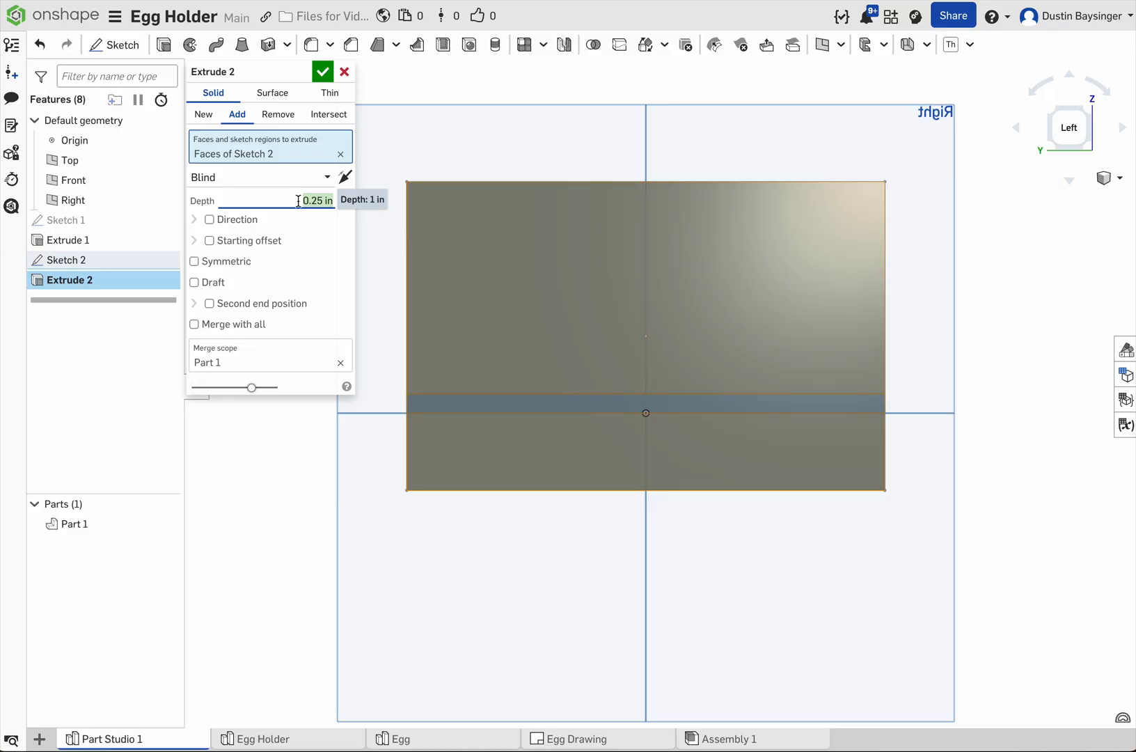
pyautogui.click(322, 72)
# Step: Edit the end panel's extrusion to create a new part instead of adding to the plate, and check the separate part
pyautogui.moveTo(356, 262); pyautogui.dragTo(335, 316, button='right')
pyautogui.moveTo(539, 302); pyautogui.dragTo(447, 354, button='middle')
pyautogui.moveTo(678, 419); pyautogui.dragTo(582, 366, button='middle')
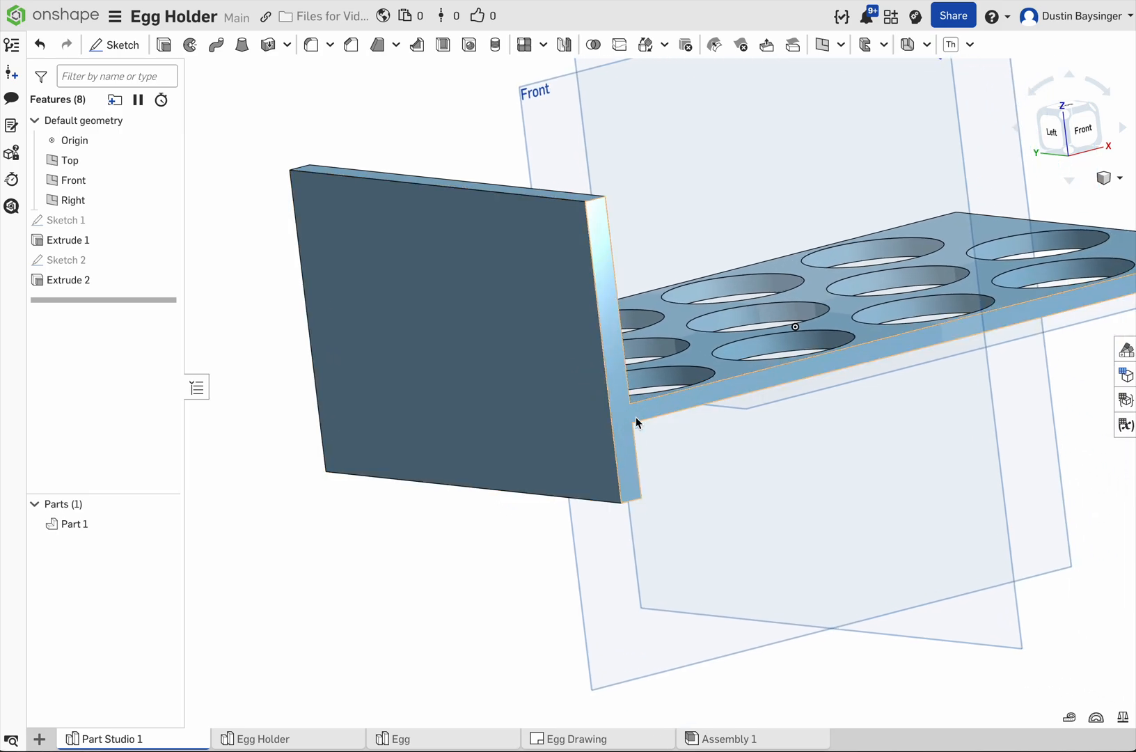
pyautogui.scroll(-1, 612, 422)
pyautogui.moveTo(609, 421); pyautogui.dragTo(559, 435, button='middle')
pyautogui.scroll(-1, 651, 430)
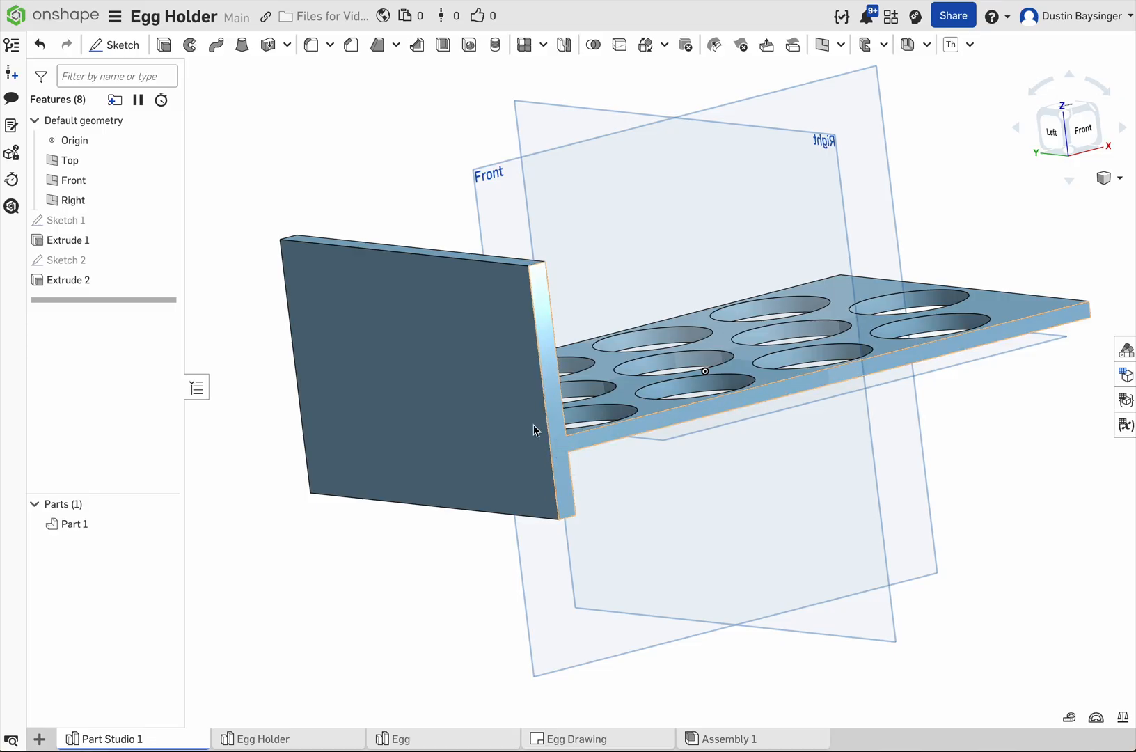
pyautogui.doubleClick(135, 280)
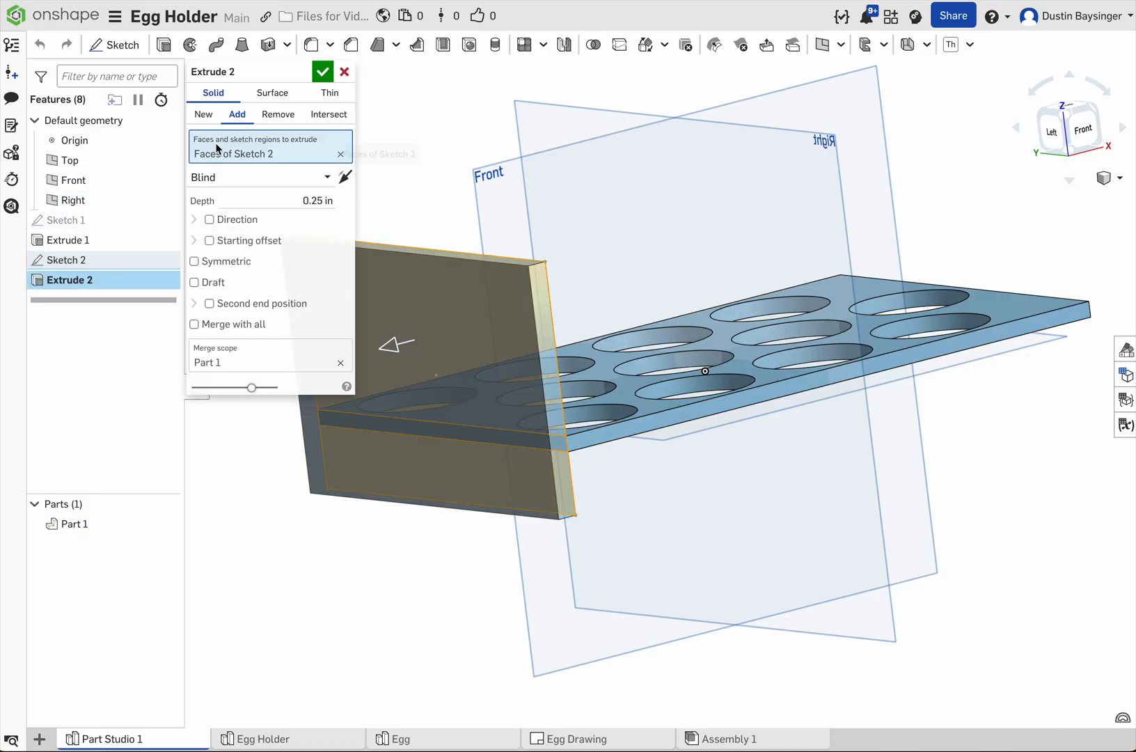
pyautogui.click(203, 115)
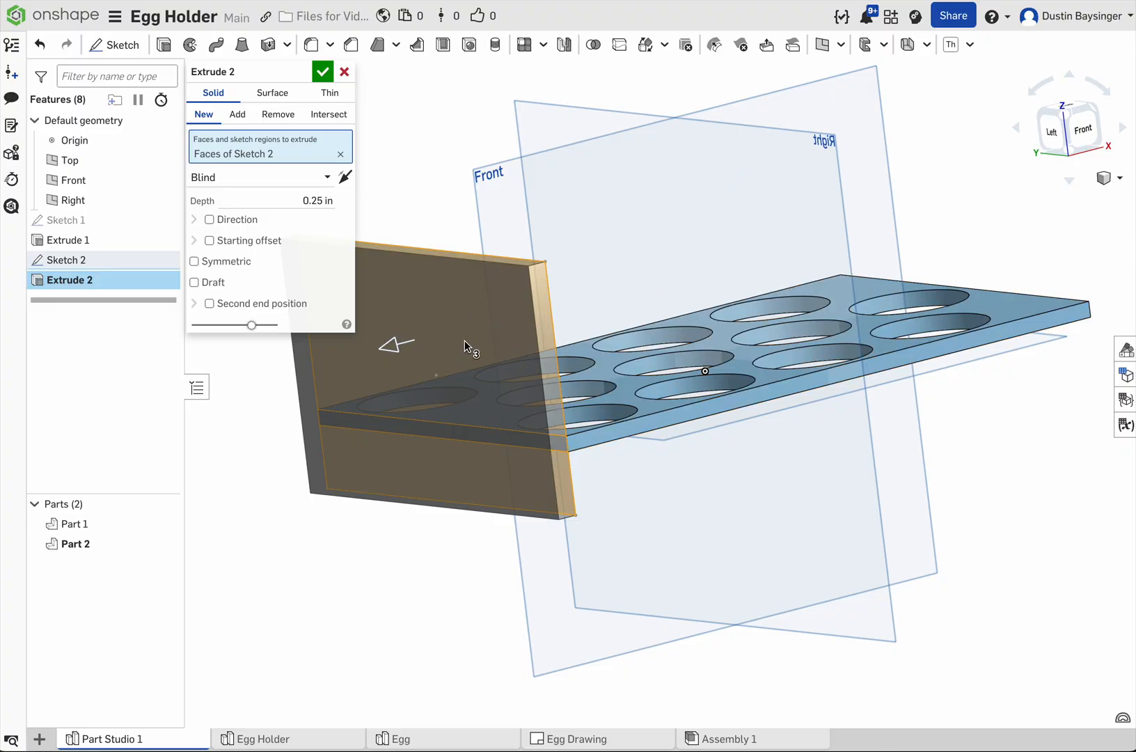
pyautogui.click(323, 73)
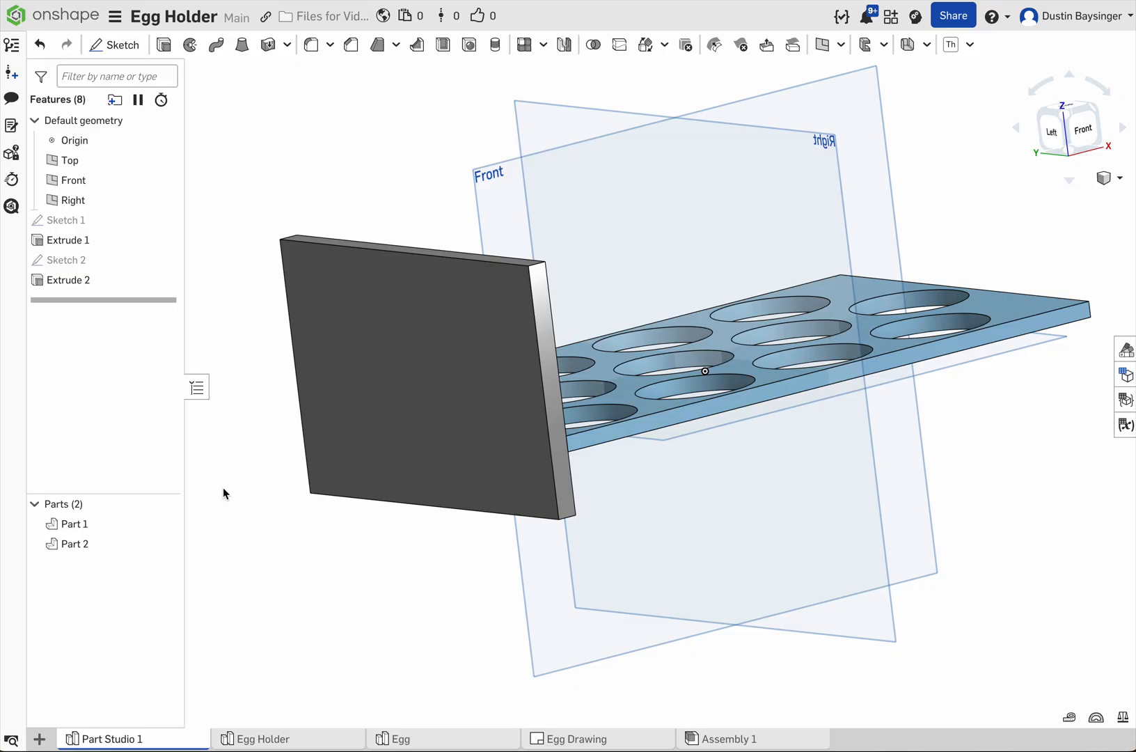
pyautogui.click(120, 546)
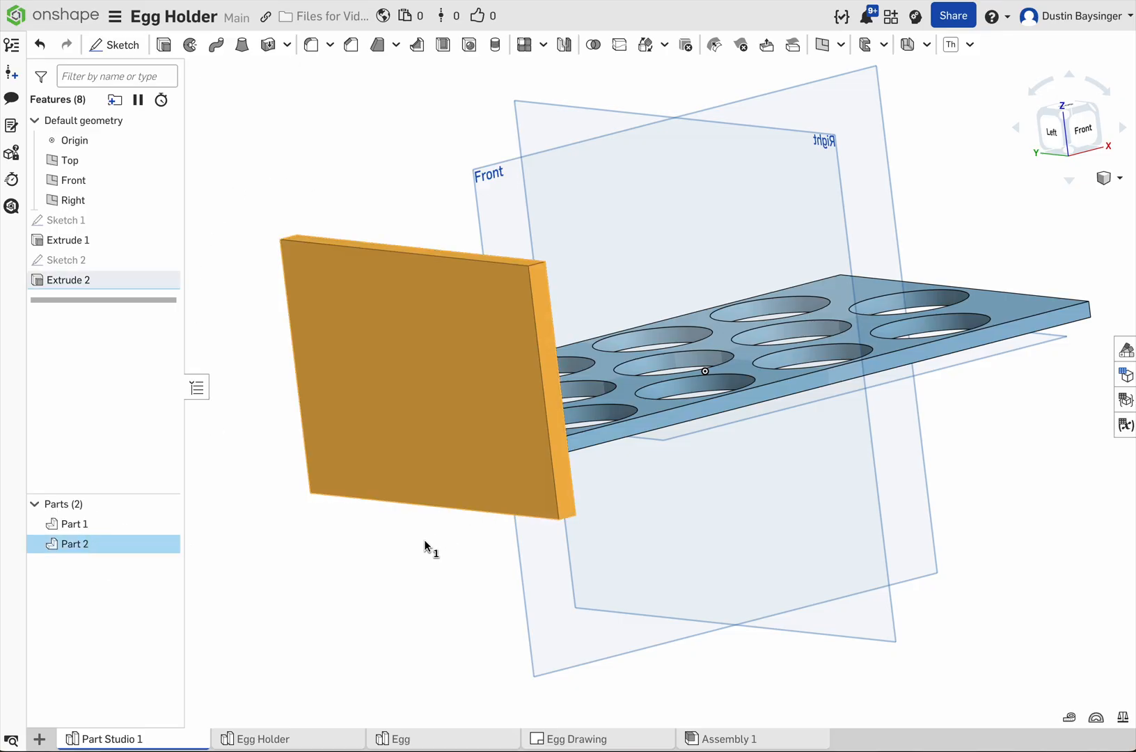
pyautogui.click(356, 557)
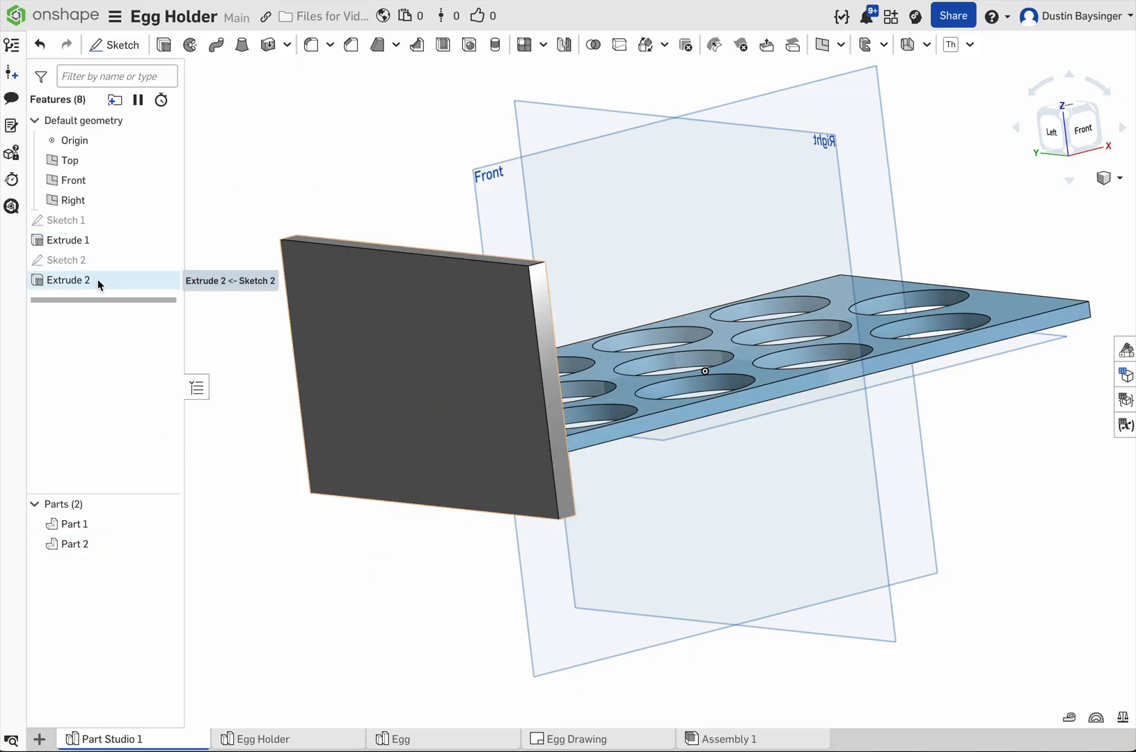
pyautogui.press('f')
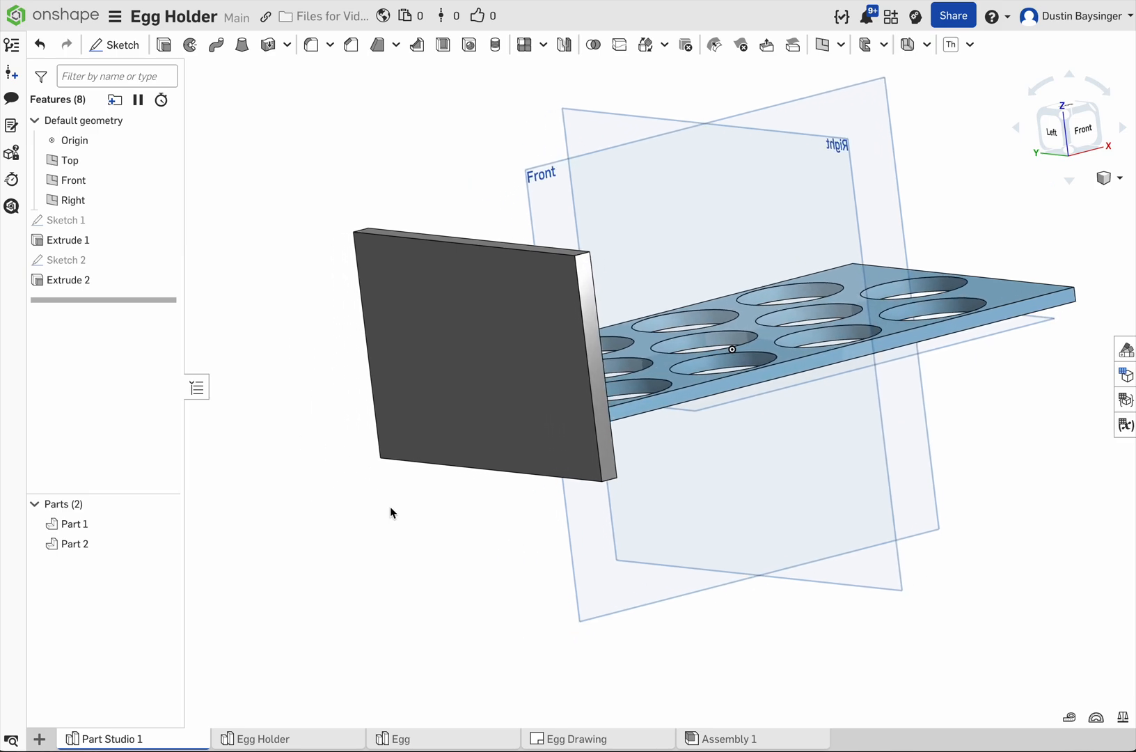
# Step: Start a new sketch on the end panel's large face on the egg plate's side, viewed straight on
pyautogui.moveTo(390, 513); pyautogui.dragTo(443, 516, button='right')
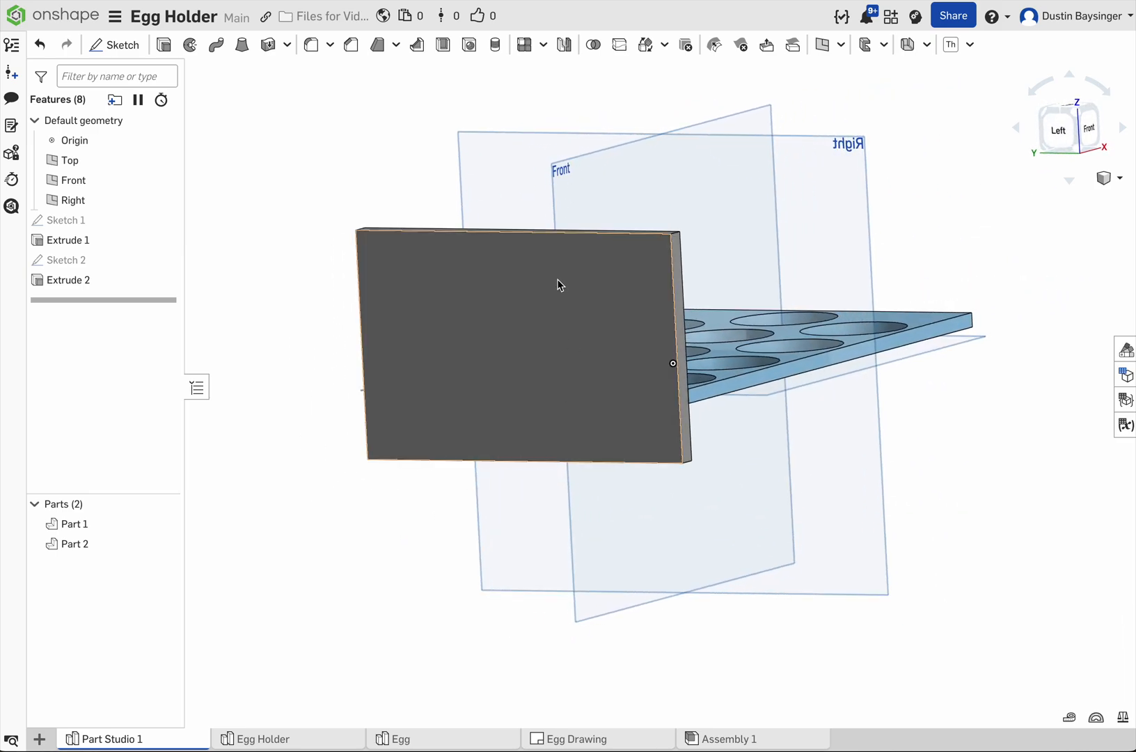
pyautogui.click(536, 288)
pyautogui.click(412, 513)
pyautogui.moveTo(412, 513); pyautogui.dragTo(309, 533, button='right')
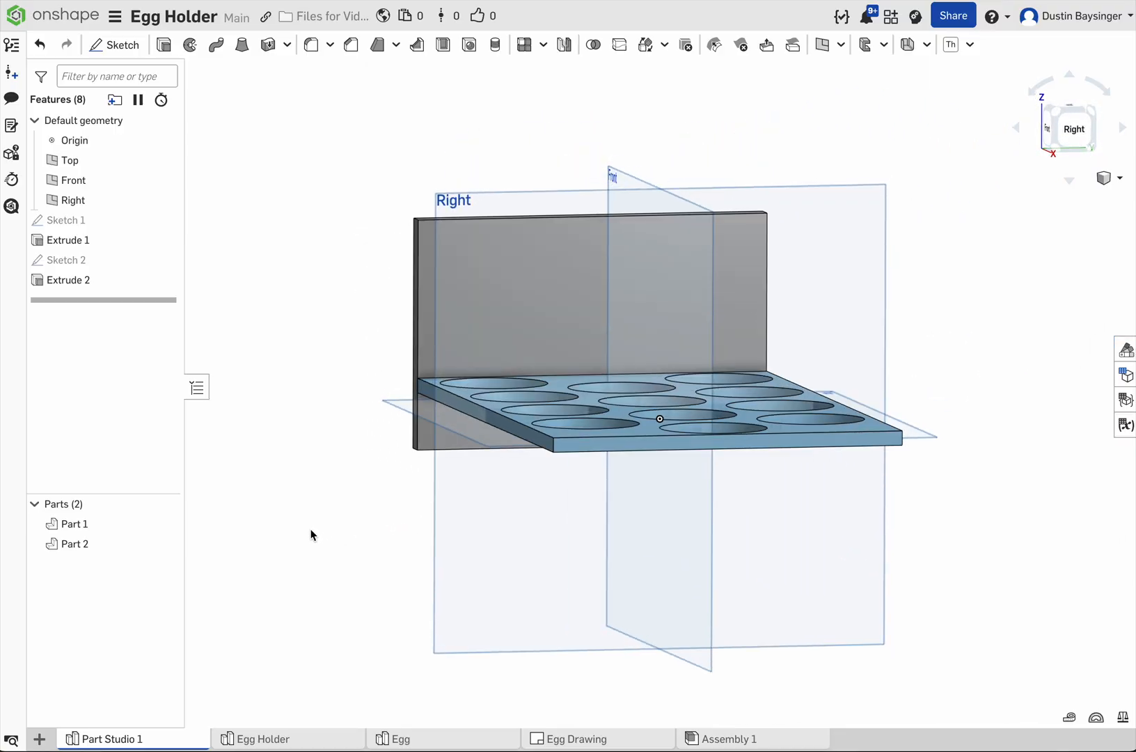
pyautogui.click(468, 241)
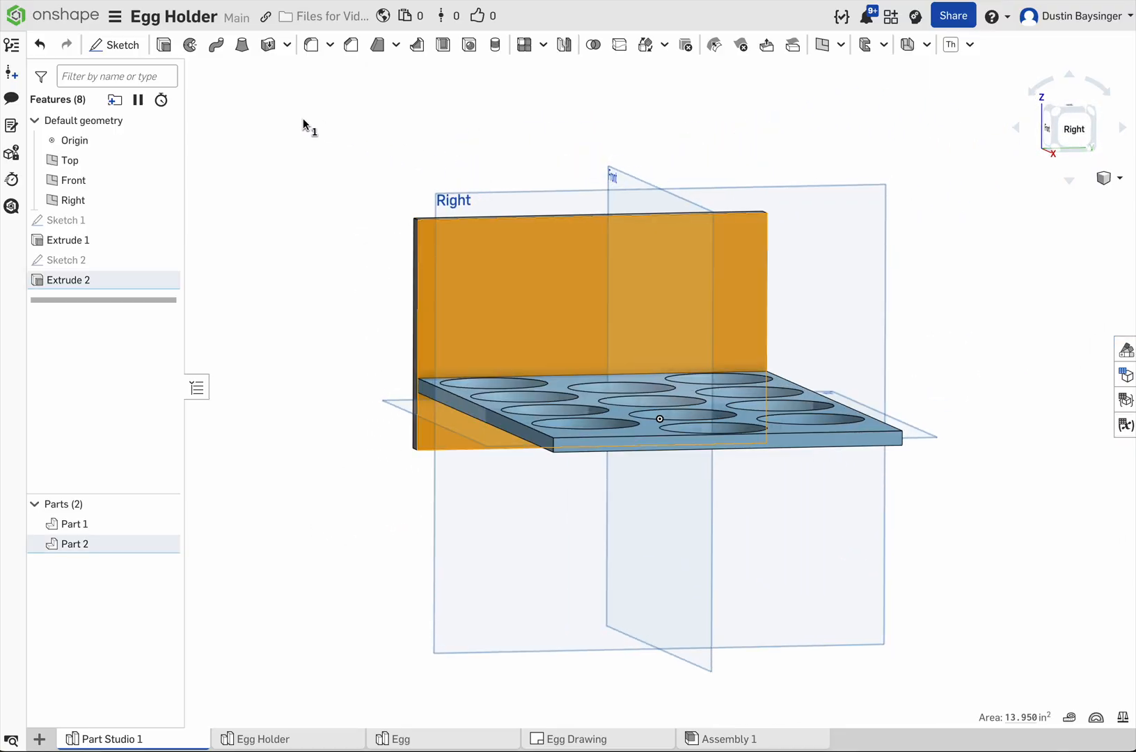
pyautogui.click(120, 53)
pyautogui.scroll(1, 540, 274)
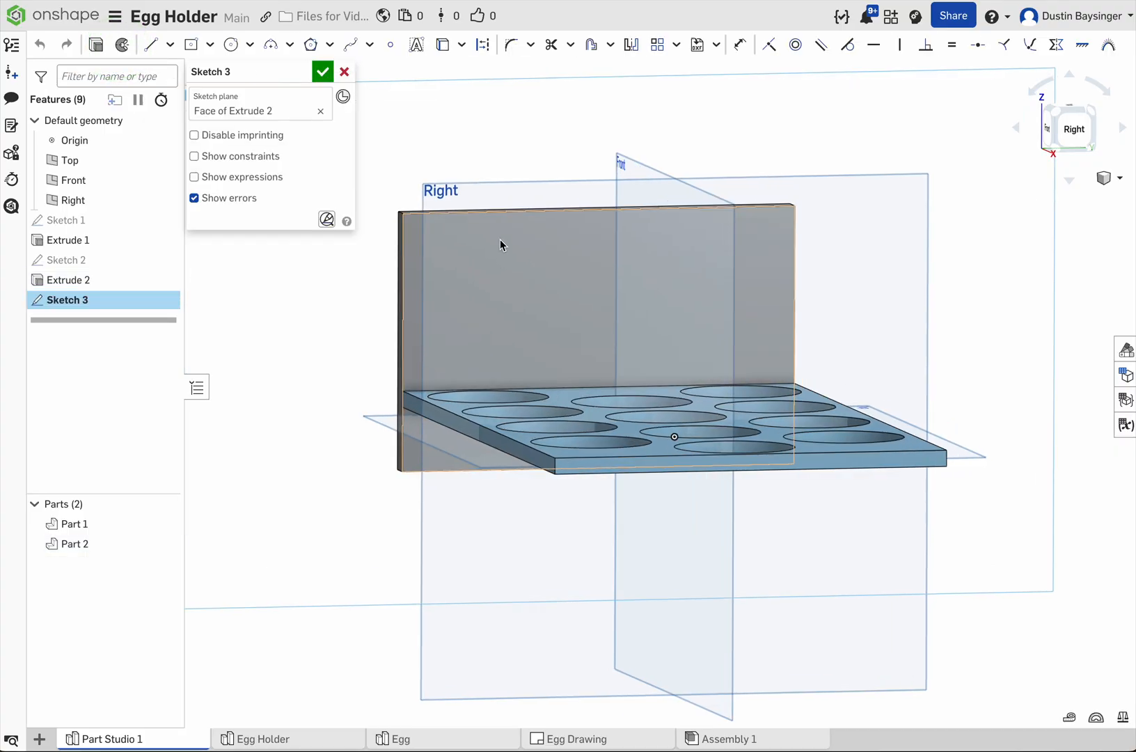
pyautogui.rightClick(510, 167)
pyautogui.click(558, 296)
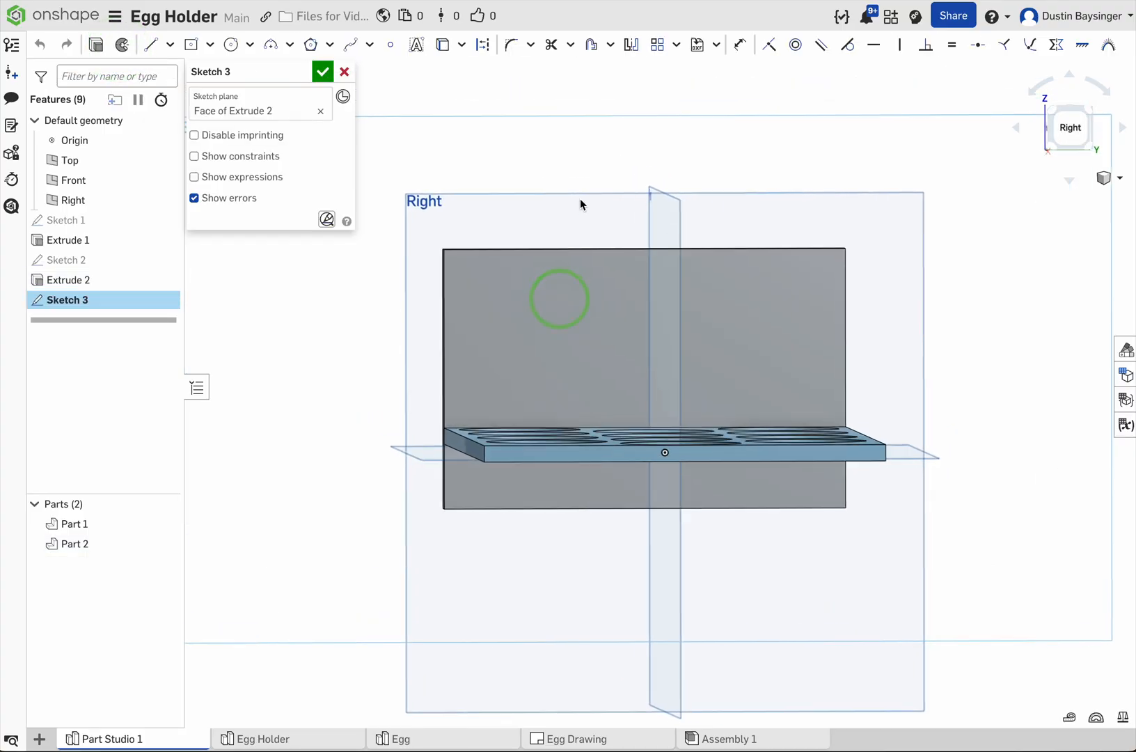
pyautogui.scroll(3, 636, 287)
pyautogui.moveTo(692, 317)
pyautogui.mouseDown(button='middle')
pyautogui.moveTo(699, 262)
pyautogui.moveTo(720, 310)
pyautogui.mouseUp(button='middle')
pyautogui.scroll(-1, 710, 274)
# Step: Sketch a five-segment line profile across the panel's upper part, with horizontal ends about 0.4 and 0.28 in, sloped sides and a lower middle about 2.52 in
pyautogui.click(151, 45)
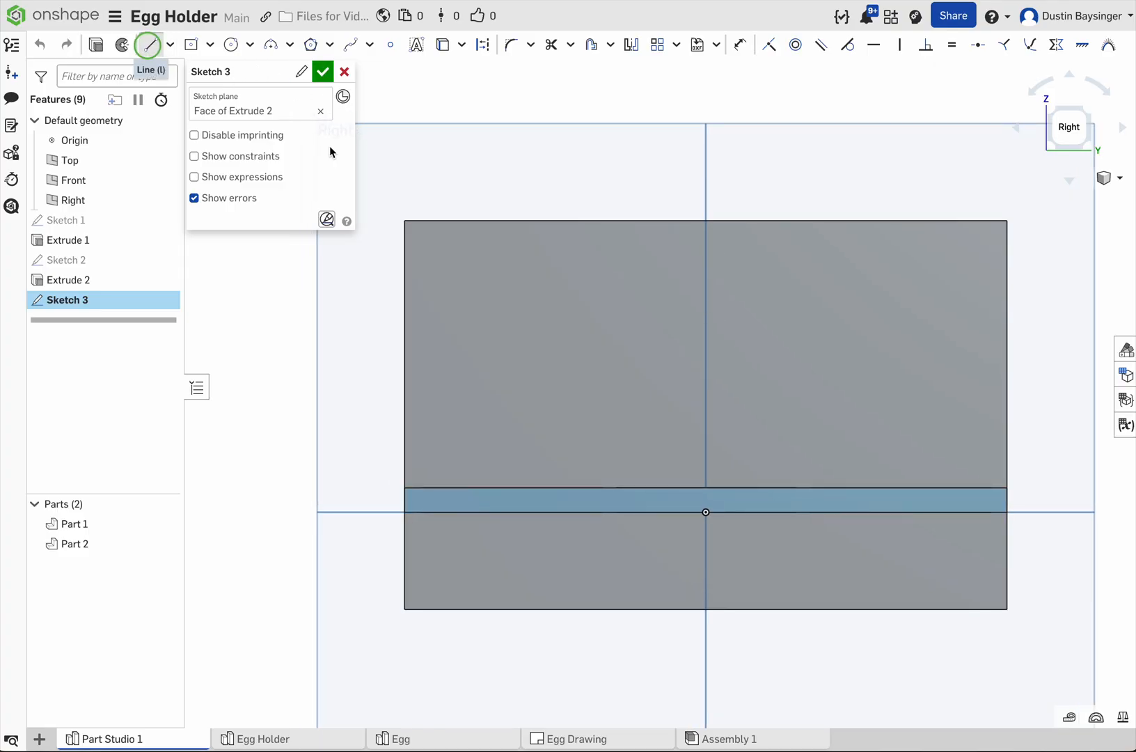
pyautogui.click(406, 237)
pyautogui.click(456, 237)
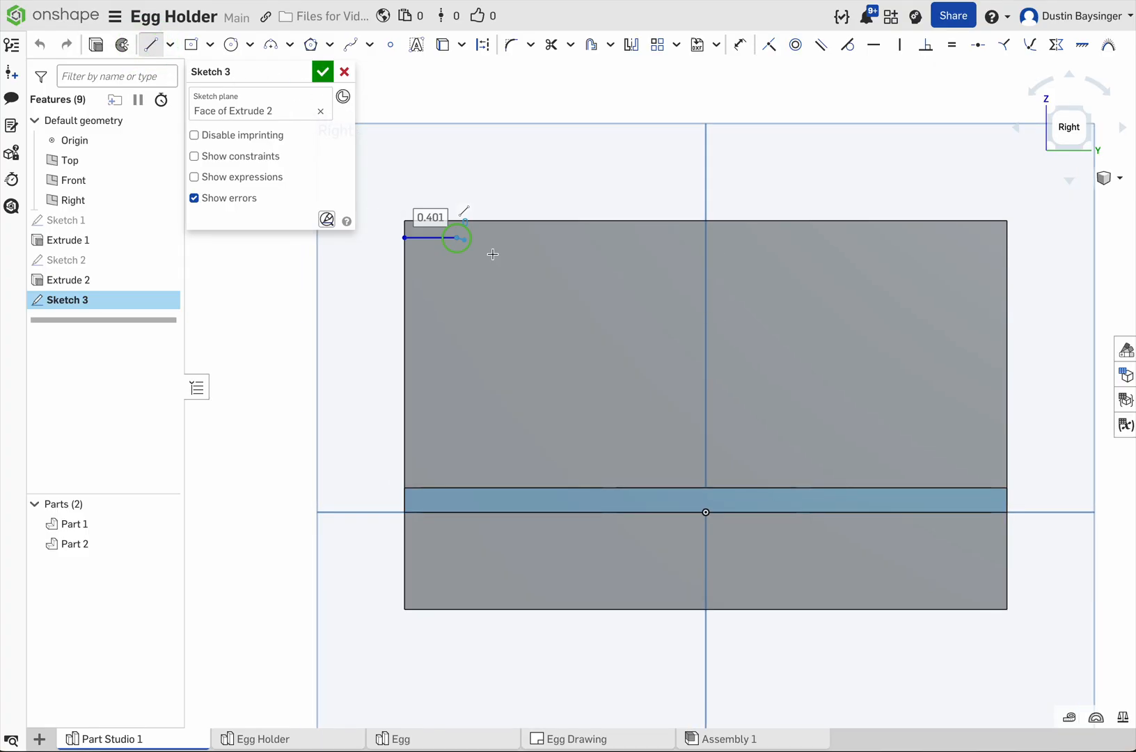
pyautogui.click(541, 300)
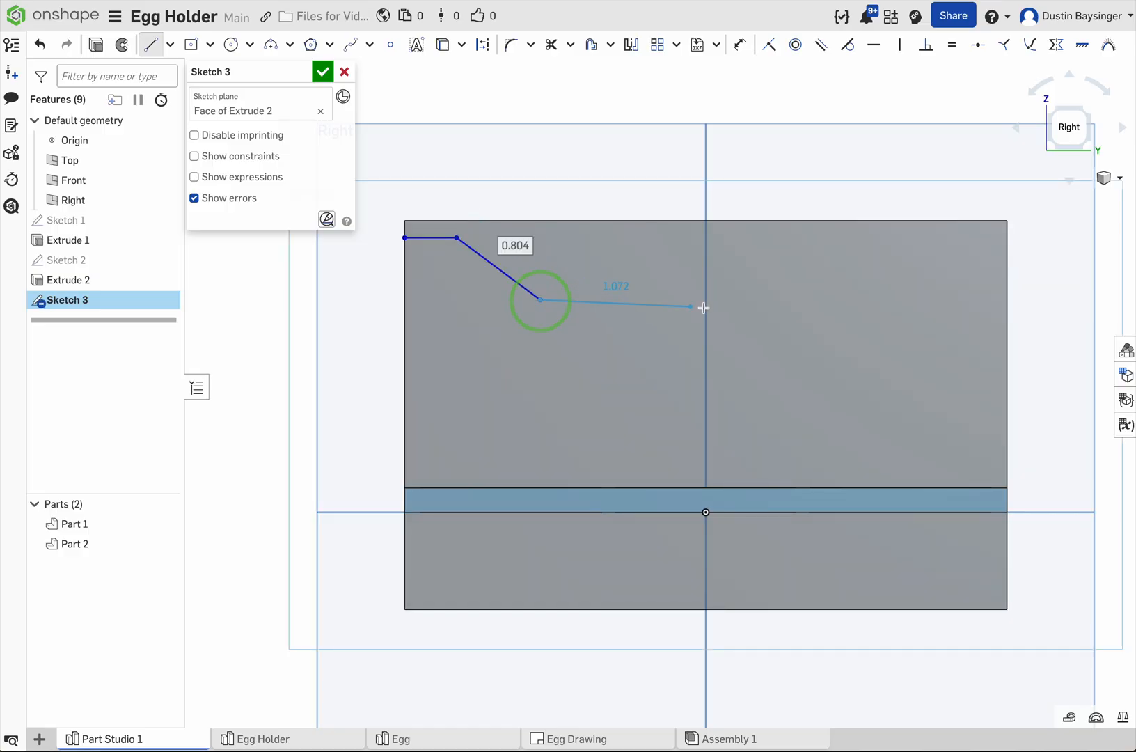
pyautogui.click(867, 300)
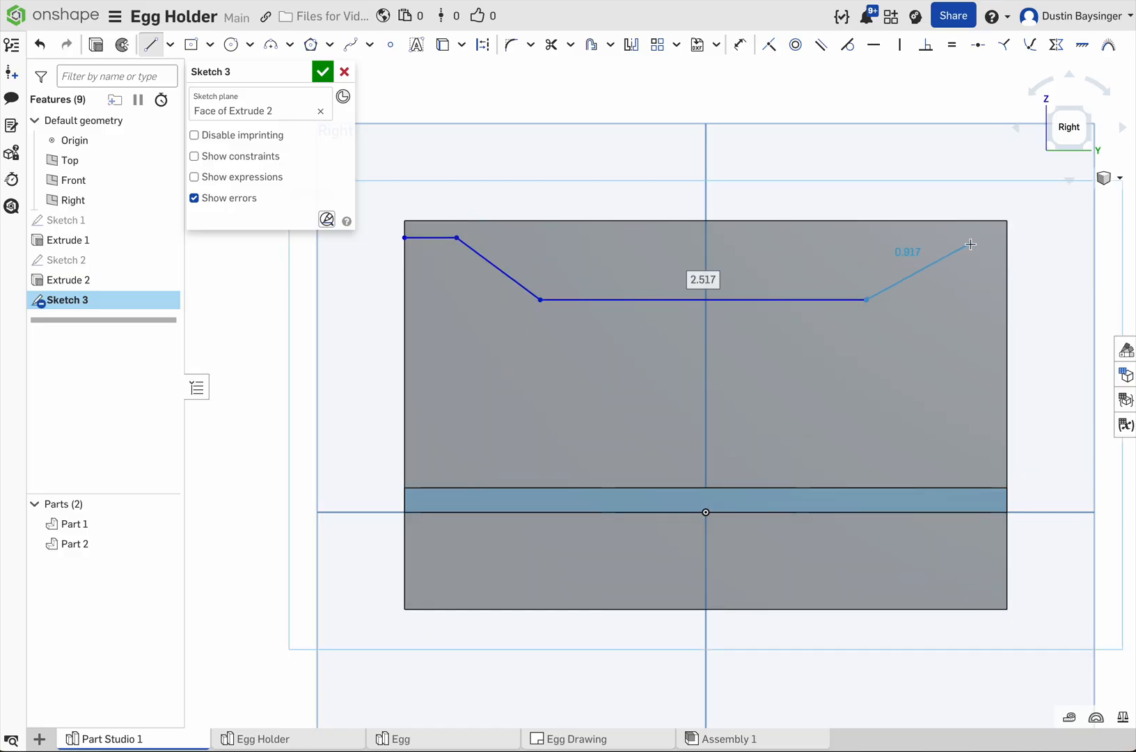
pyautogui.click(971, 245)
pyautogui.click(1008, 243)
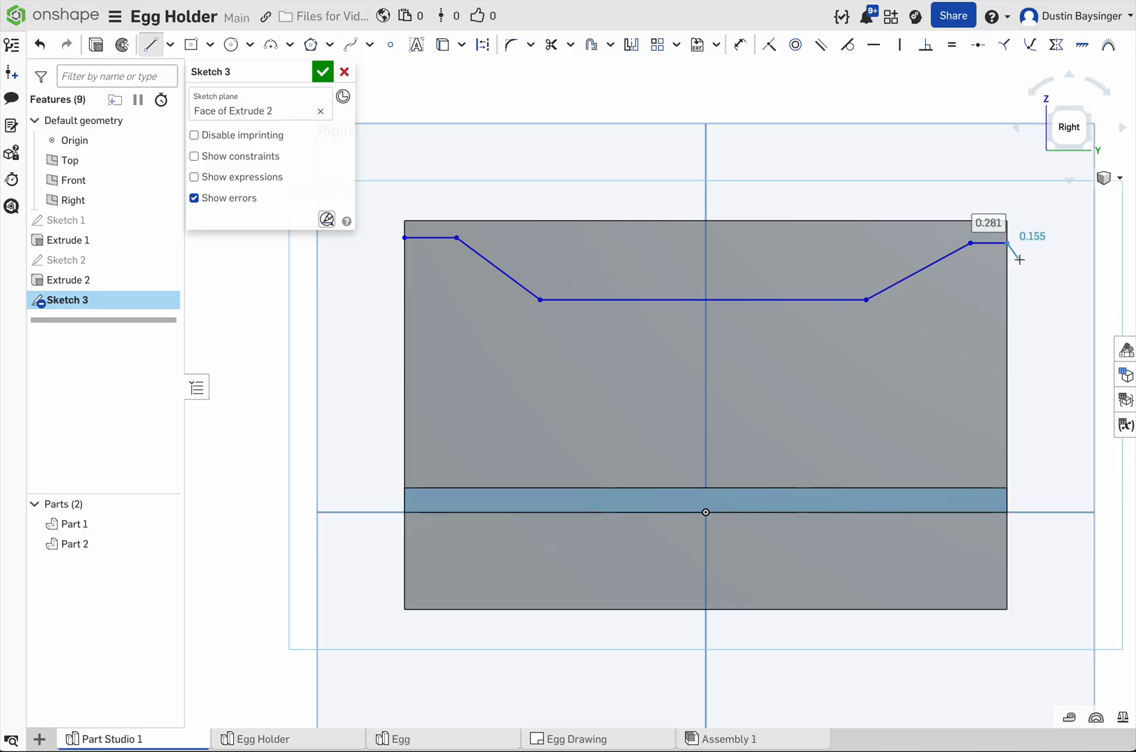
pyautogui.press('Escape')
# Step: Dimension the profile's short horizontal segment on the positive Y side to 0.25 in and the middle segment to 2 in
pyautogui.press('d')
pyautogui.click(987, 245)
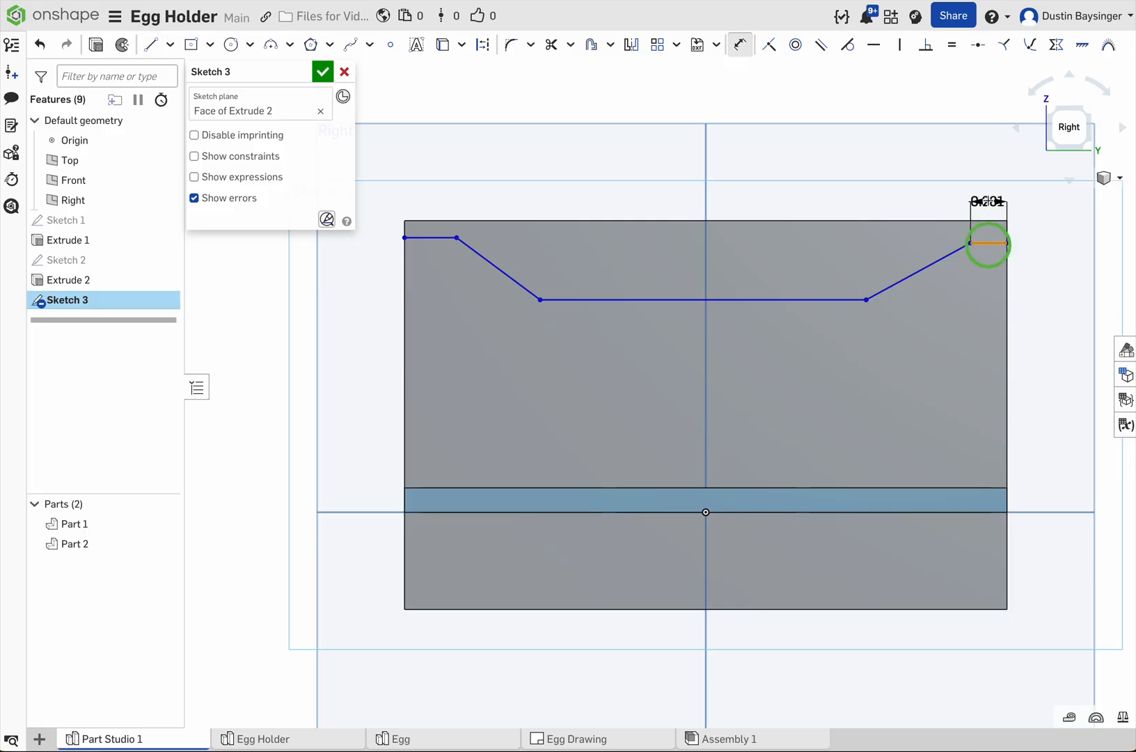
pyautogui.click(995, 160)
pyautogui.write('.25')
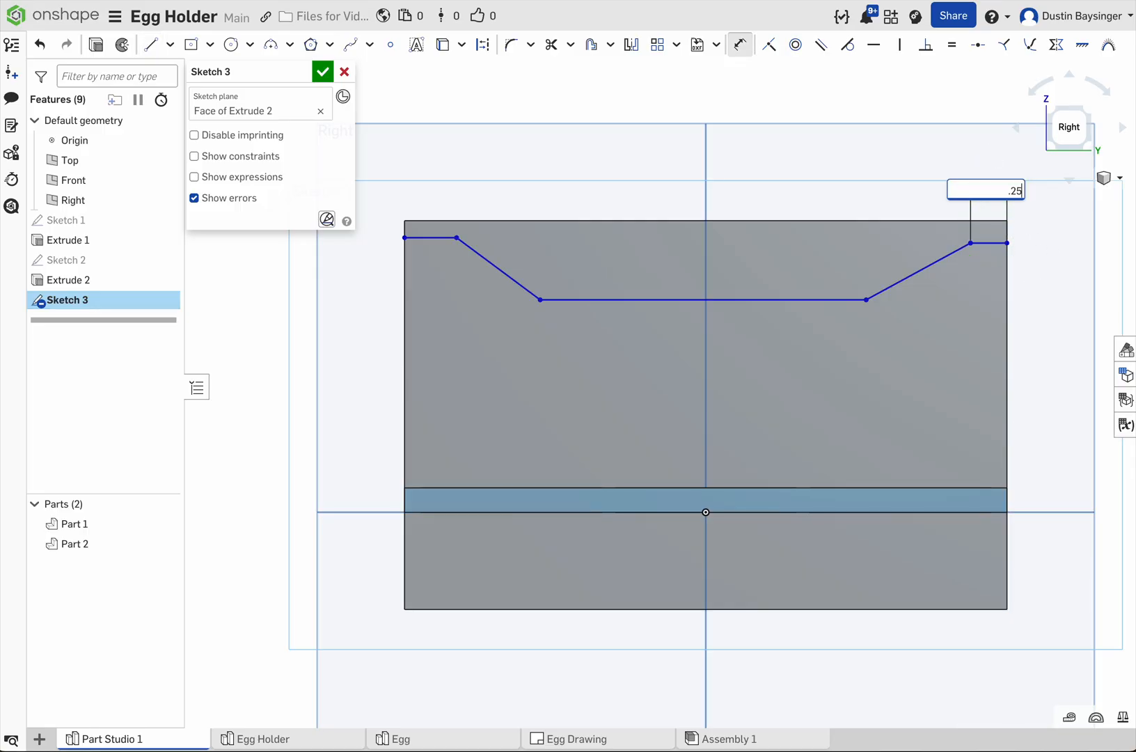
pyautogui.press('Return')
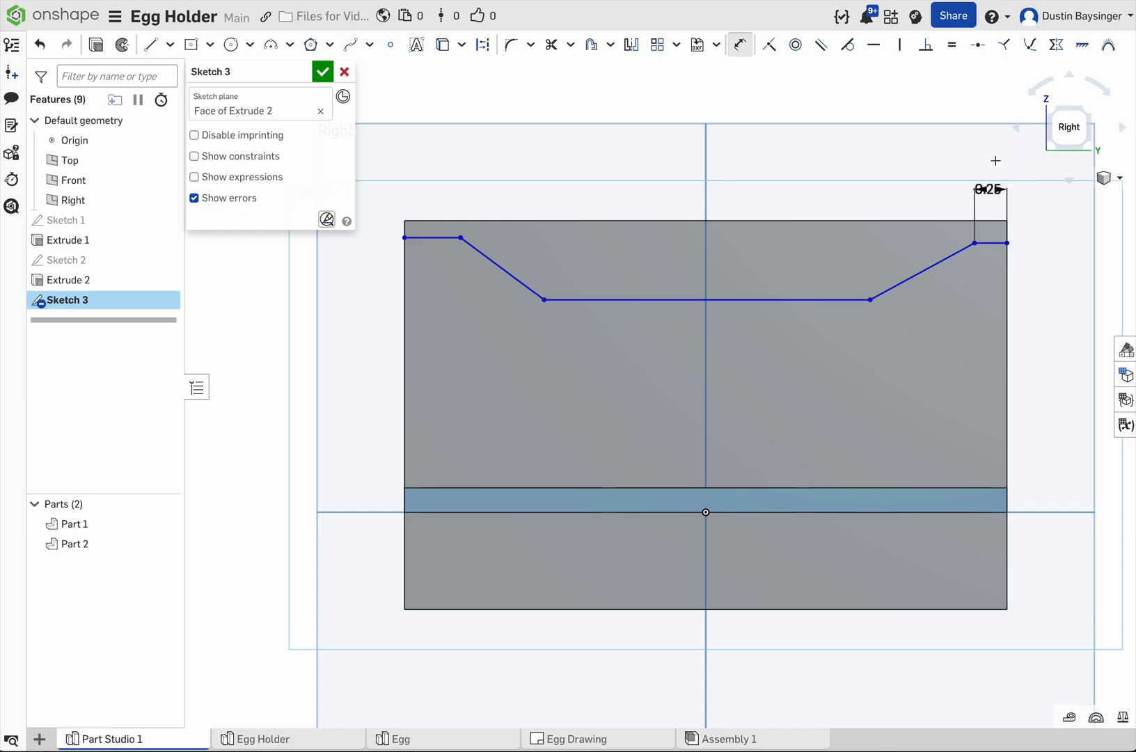
pyautogui.click(759, 299)
pyautogui.click(765, 155)
pyautogui.write('2')
pyautogui.press('Return')
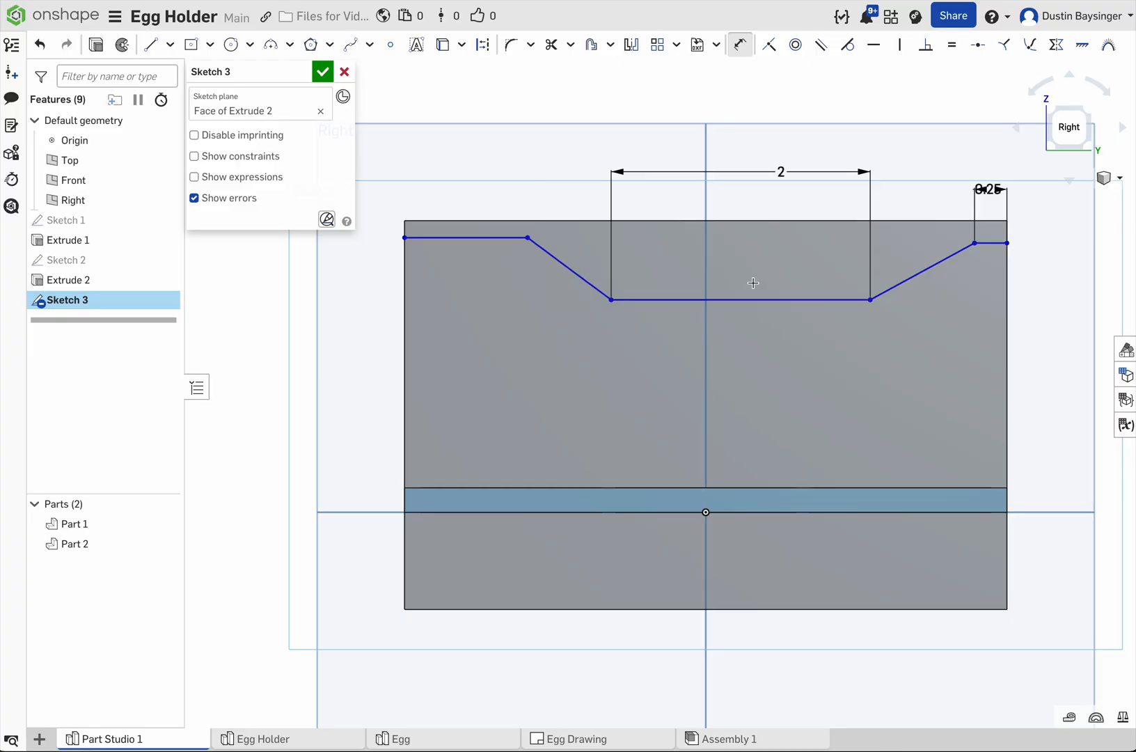
# Step: Place a point at the middle segment's midpoint and constrain it vertically to the origin
pyautogui.click(391, 44)
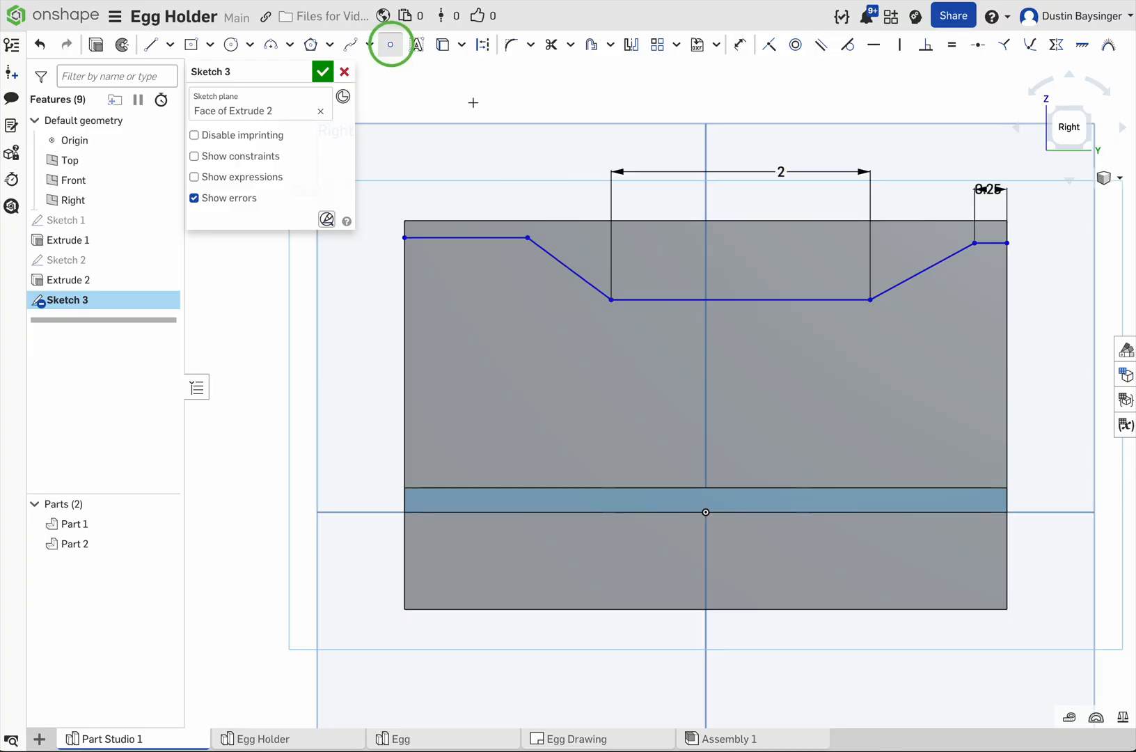
pyautogui.click(741, 300)
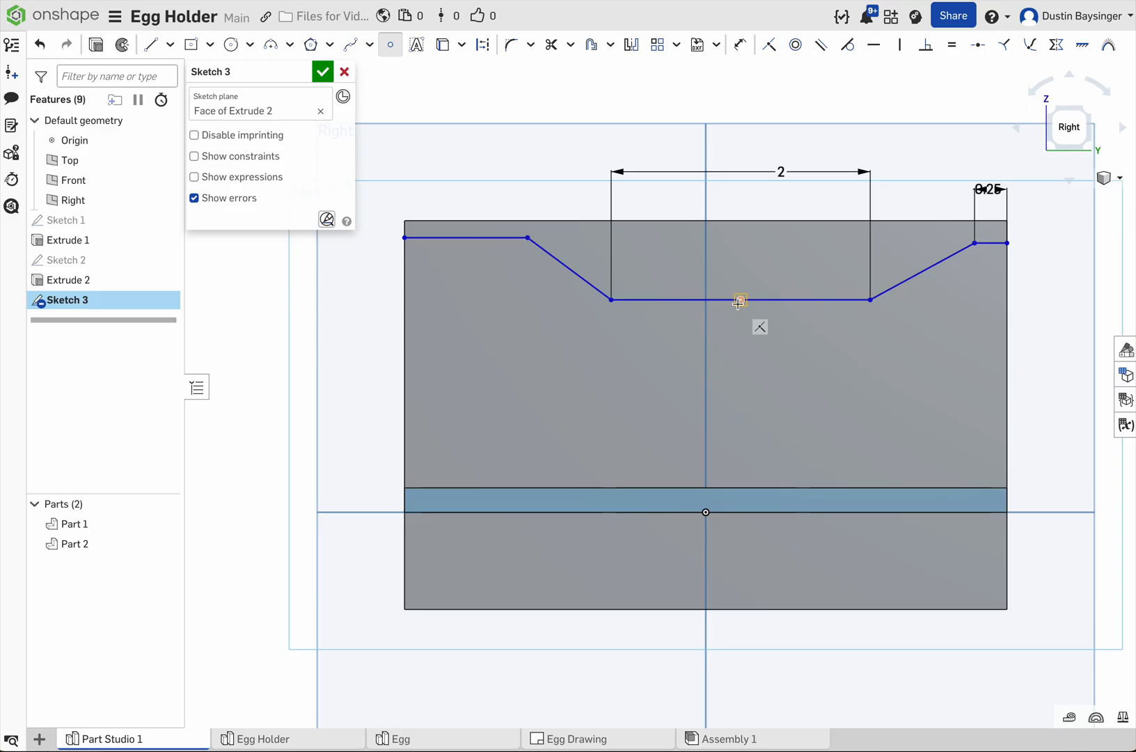
pyautogui.press('Escape')
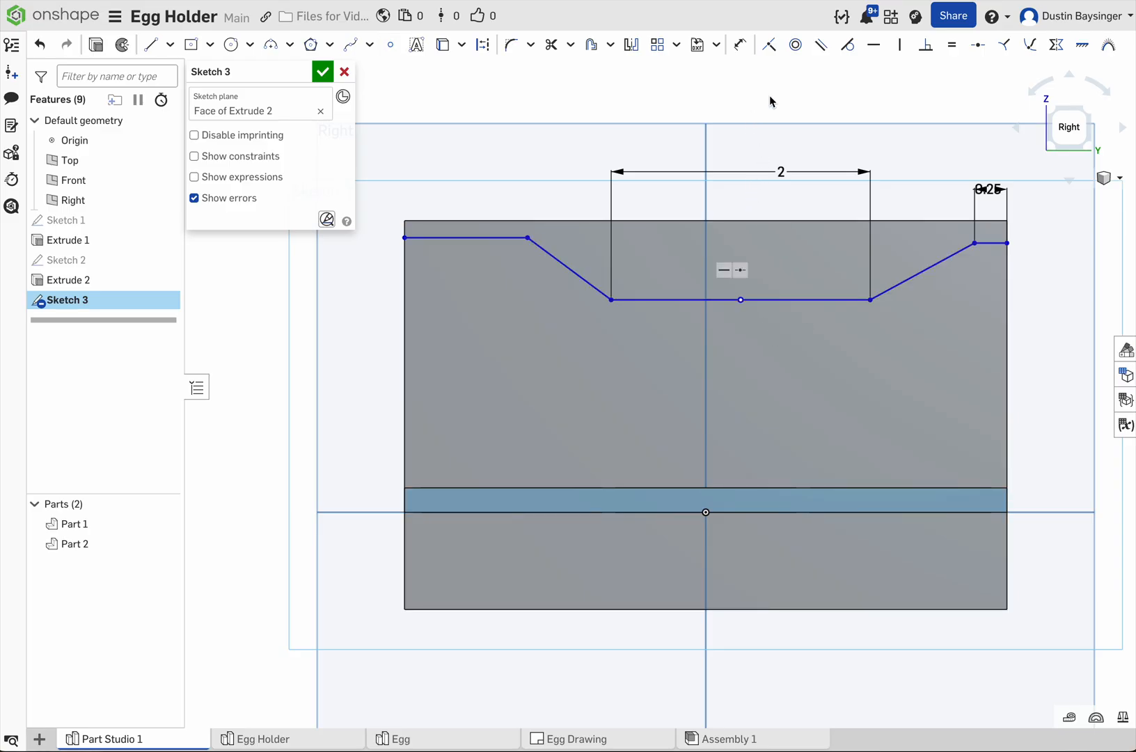
pyautogui.click(900, 47)
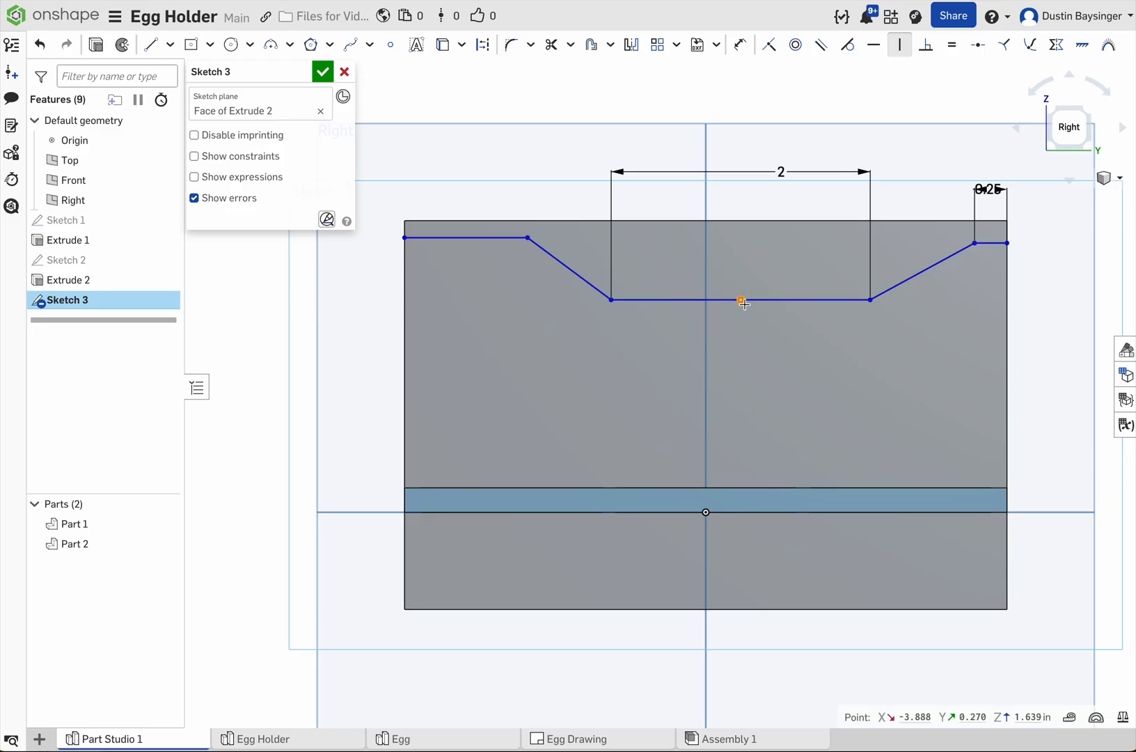
pyautogui.click(707, 513)
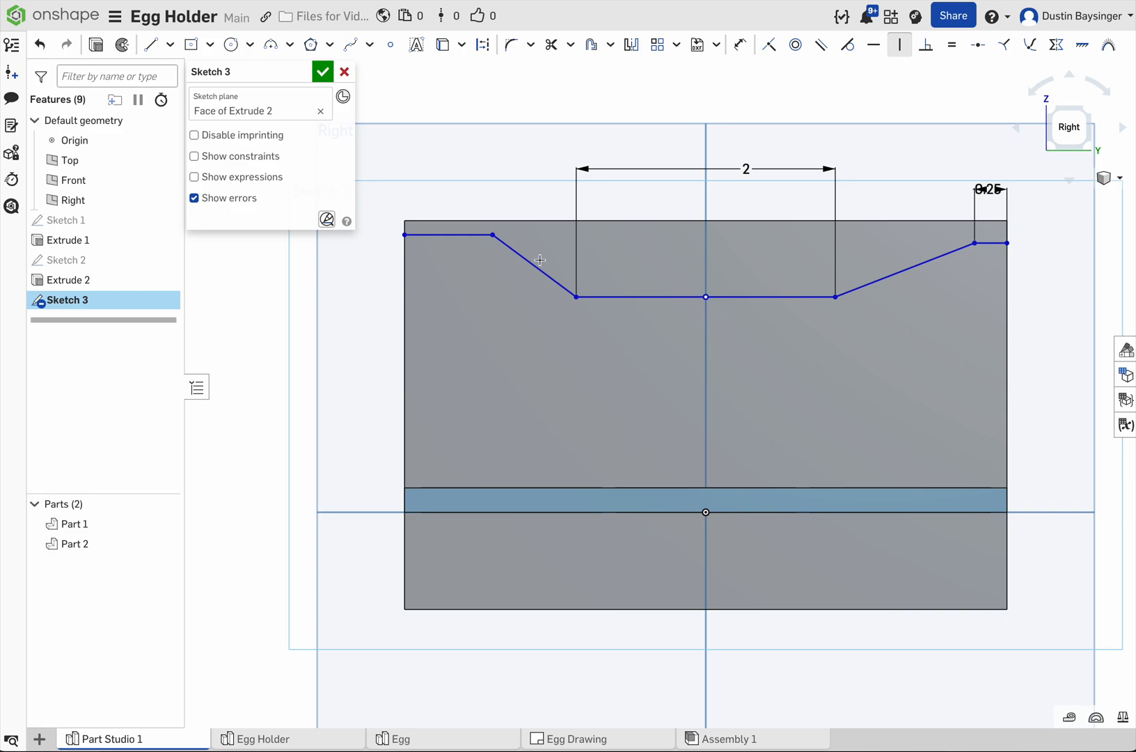
# Step: Dimension the other short end segment to 0.25 in and its vertical distance from the middle segment to 0.5 in
pyautogui.press('d')
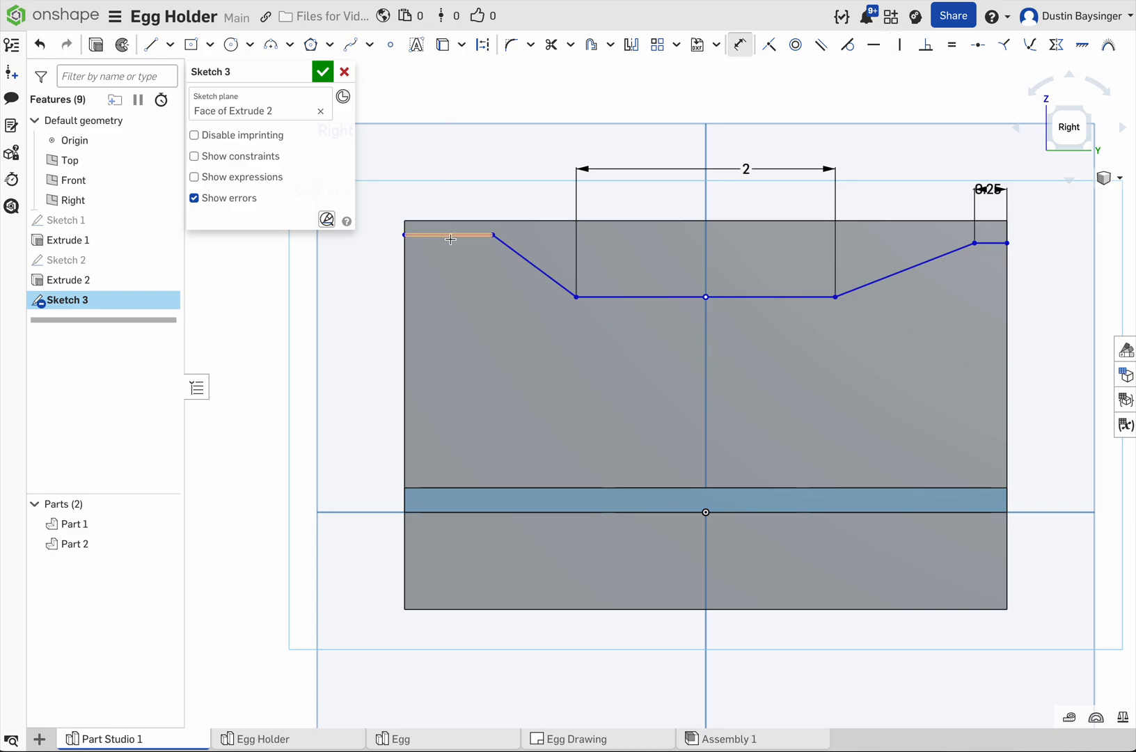
pyautogui.click(453, 173)
pyautogui.write('0.25')
pyautogui.press('Return')
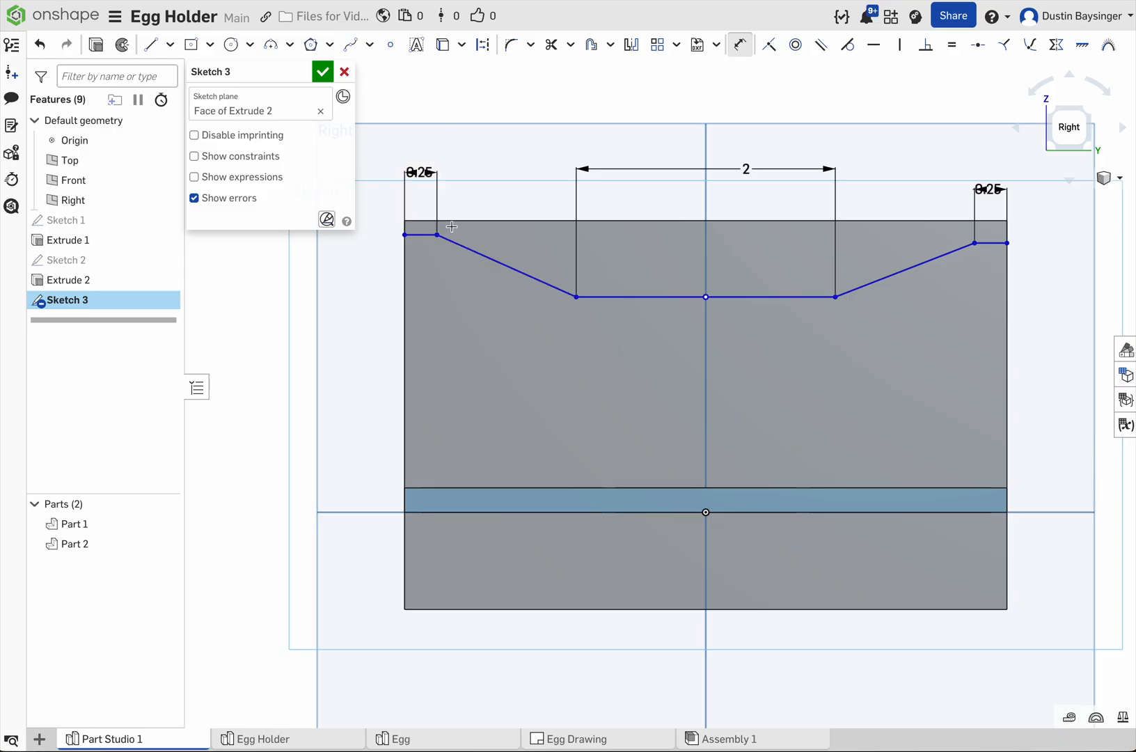
pyautogui.click(596, 297)
pyautogui.click(427, 234)
pyautogui.click(355, 262)
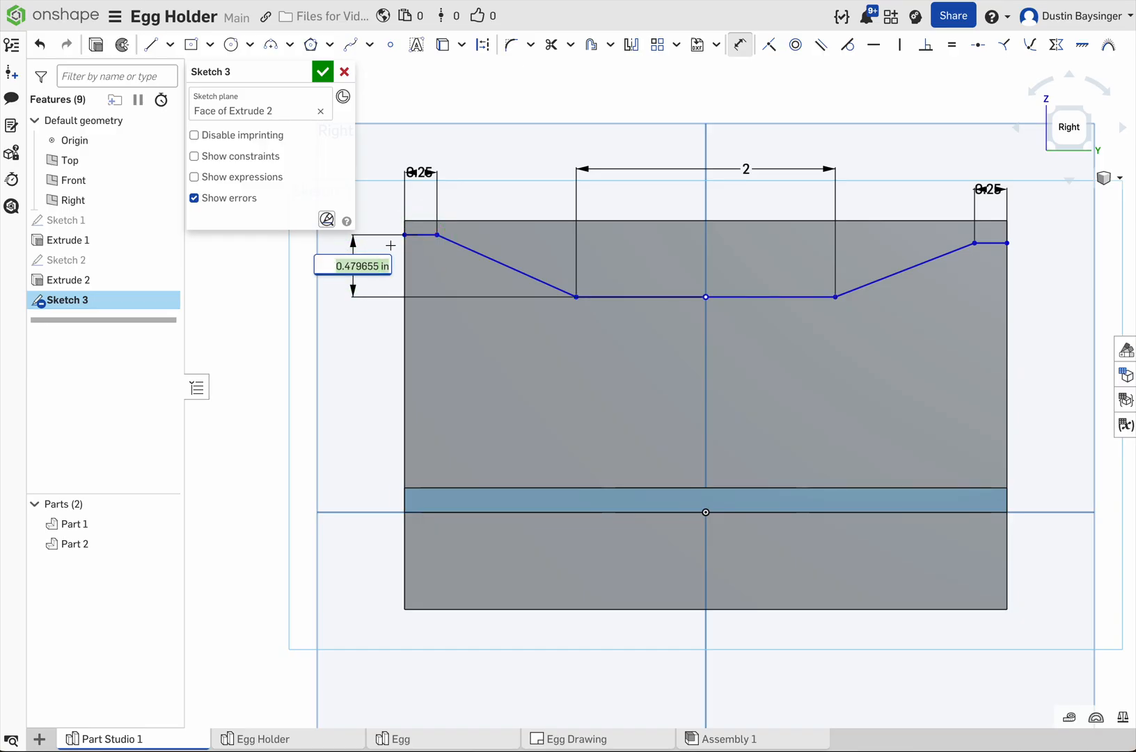
pyautogui.write('0.5')
pyautogui.press('Return')
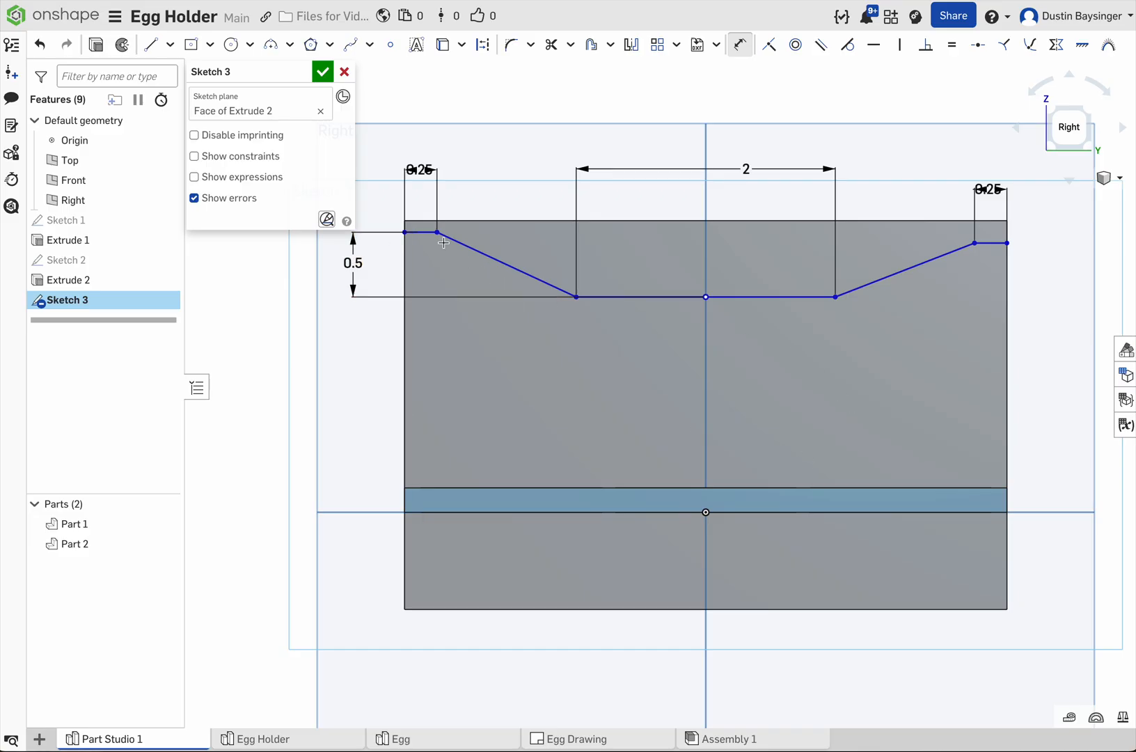
# Step: Dimension the distance between that short end segment and the panel's top edge to 0.125 in
pyautogui.click(424, 231)
pyautogui.click(421, 221)
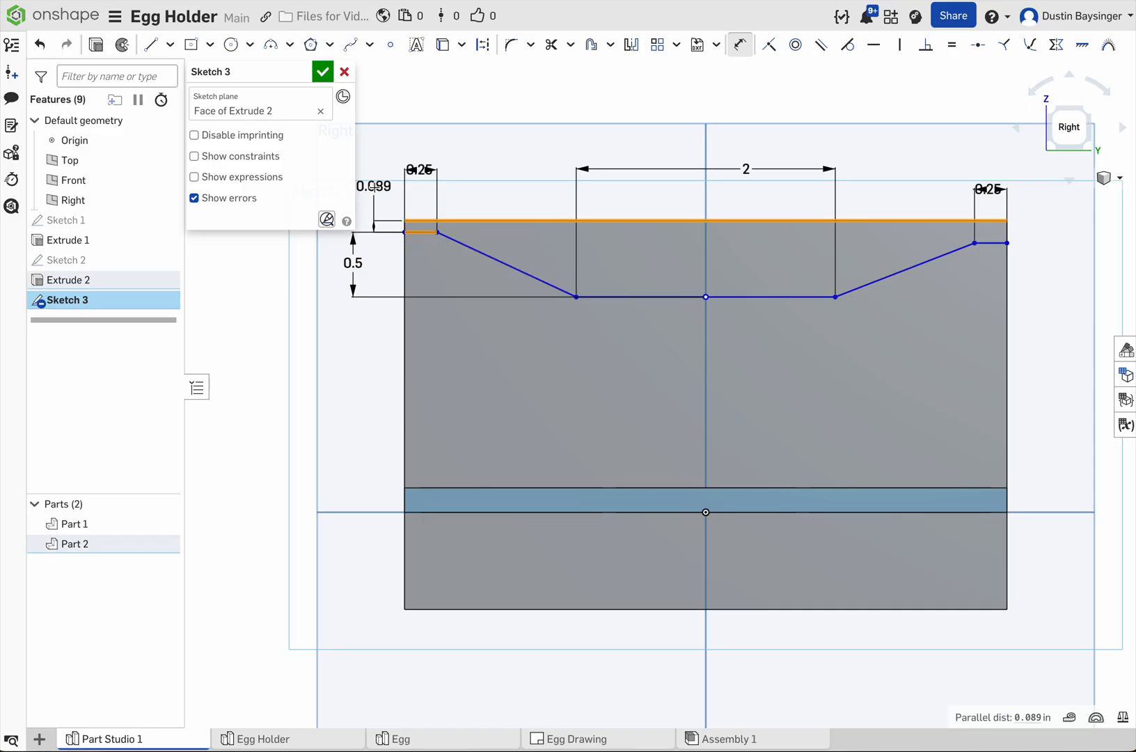
pyautogui.click(374, 186)
pyautogui.write('.125')
pyautogui.press('Return')
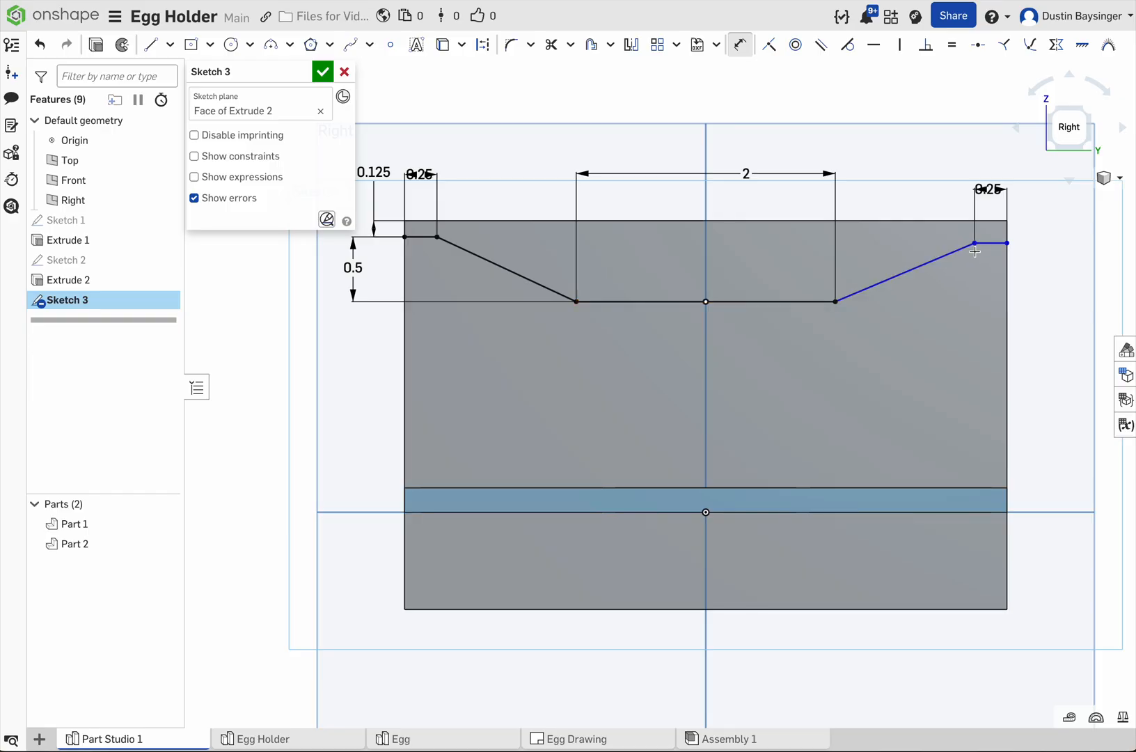
# Step: Add a horizontal constraint between the inner endpoints of the profile's two short end segments
pyautogui.click(874, 44)
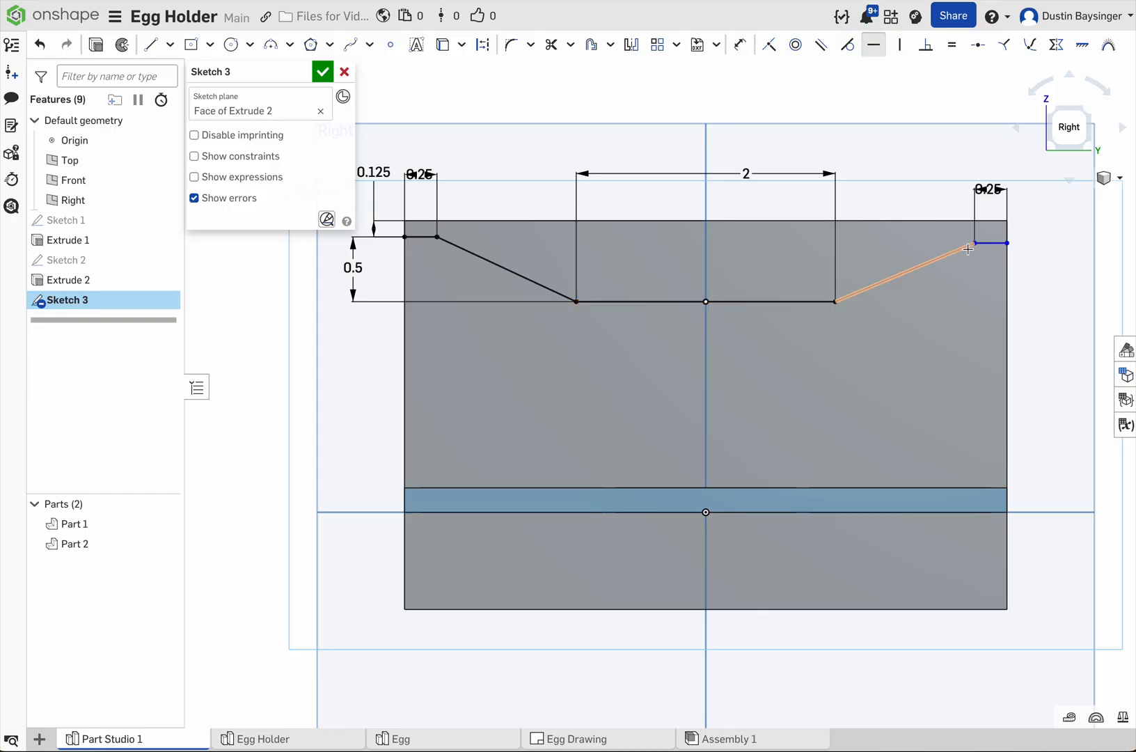
pyautogui.click(975, 243)
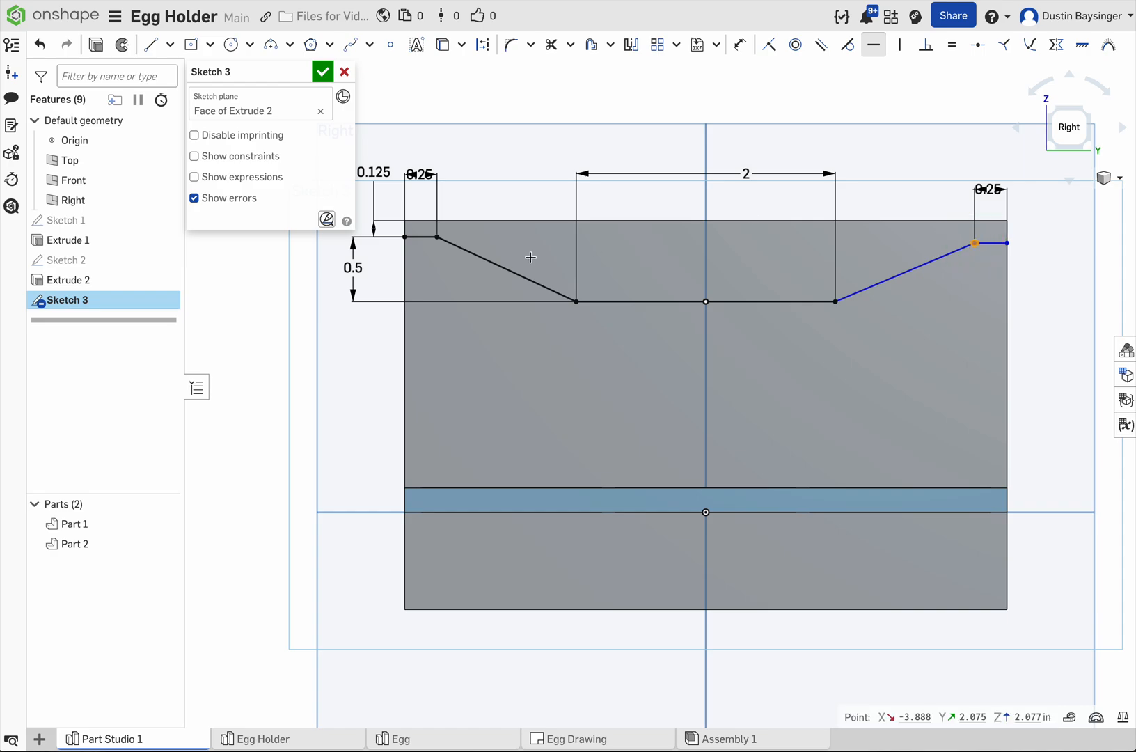
pyautogui.click(438, 237)
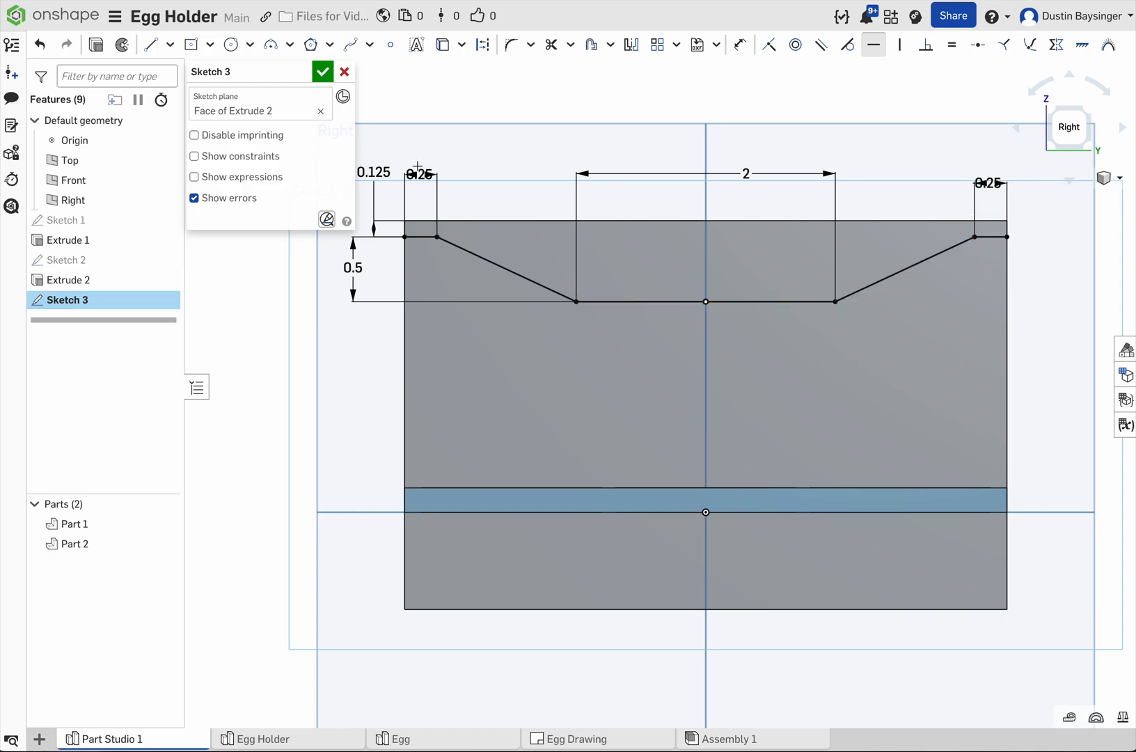
# Step: Draw a horizontal line across the panel's full width, about 0.15 in below the profile's middle segment
pyautogui.click(151, 45)
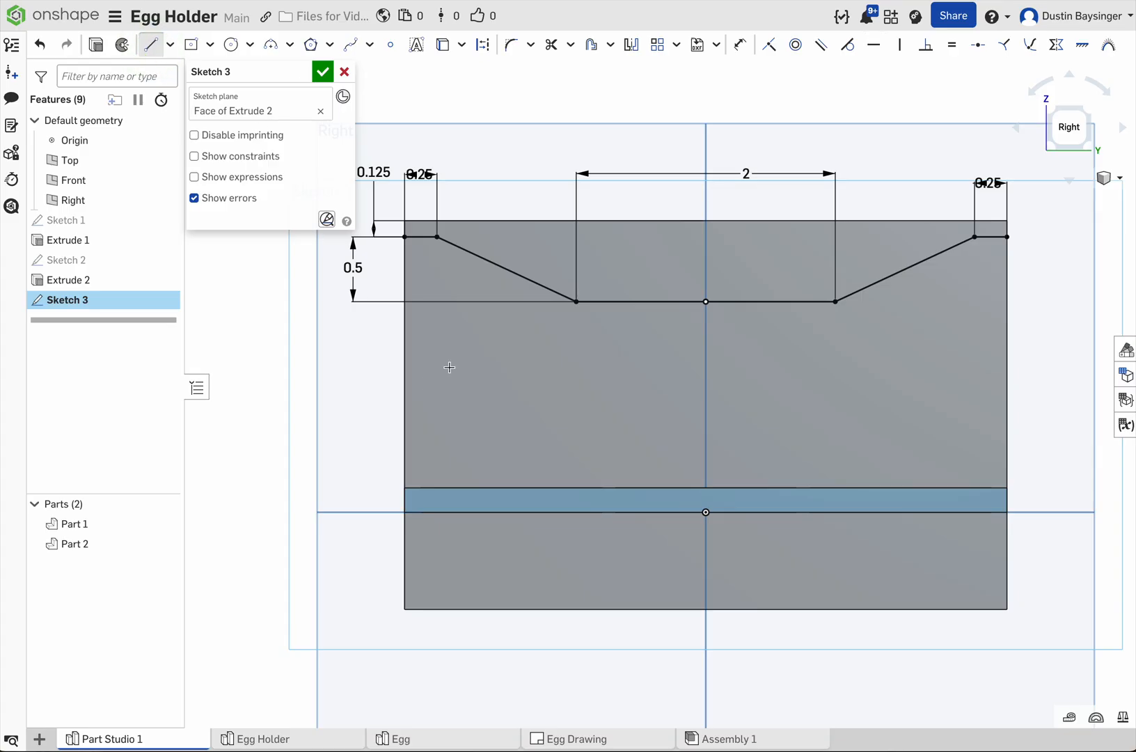
pyautogui.click(404, 321)
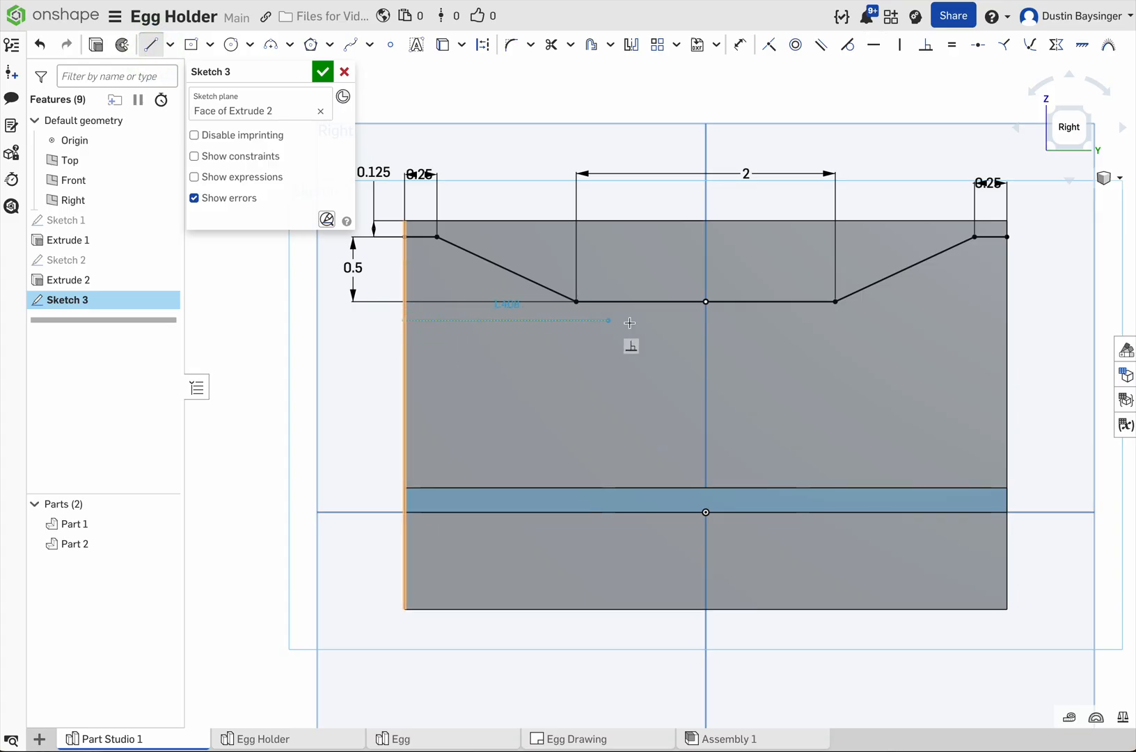
pyautogui.click(1006, 319)
pyautogui.press('Escape')
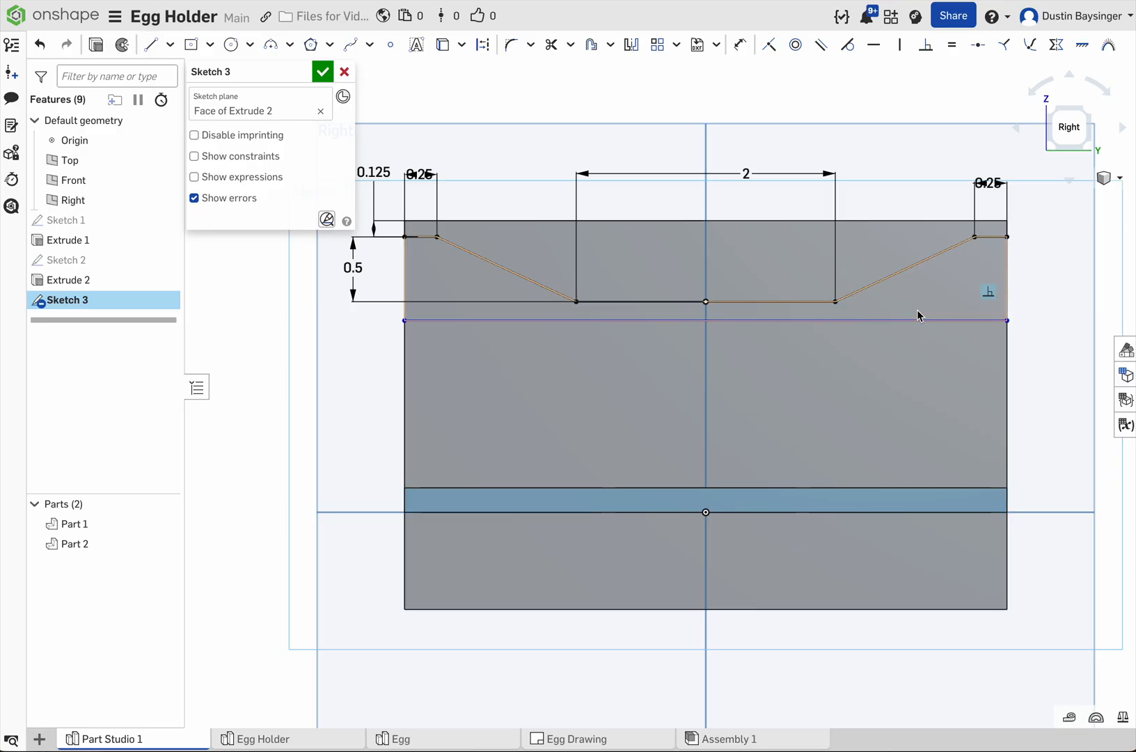
# Step: Dimension the gap between the full-width line and the profile's middle segment to 0.125 in, and finish the sketch
pyautogui.press('d')
pyautogui.click(803, 320)
pyautogui.click(801, 302)
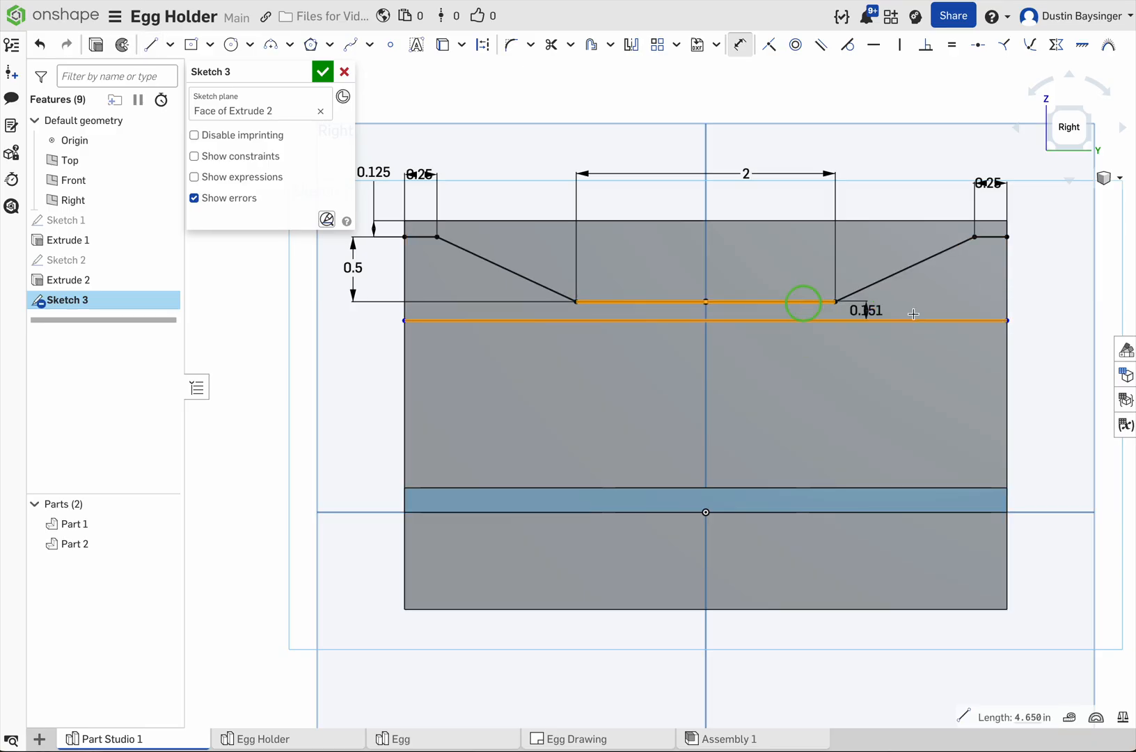
pyautogui.click(1043, 285)
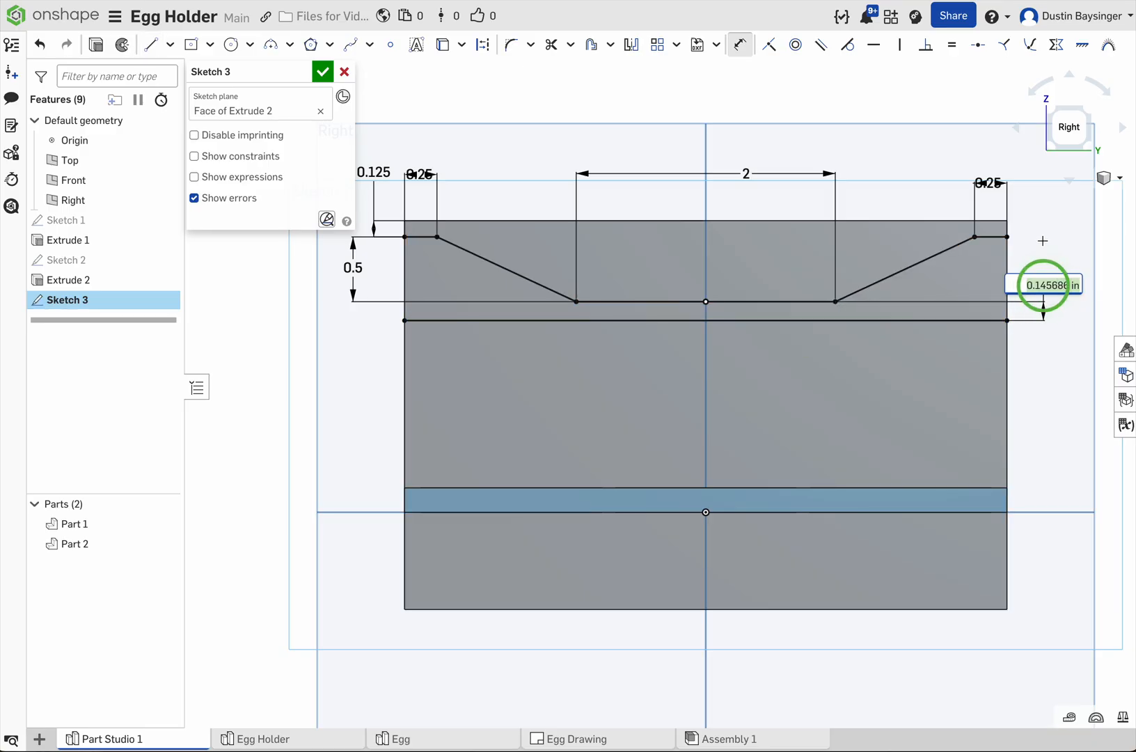
pyautogui.press('BackSpace')
pyautogui.press('Return')
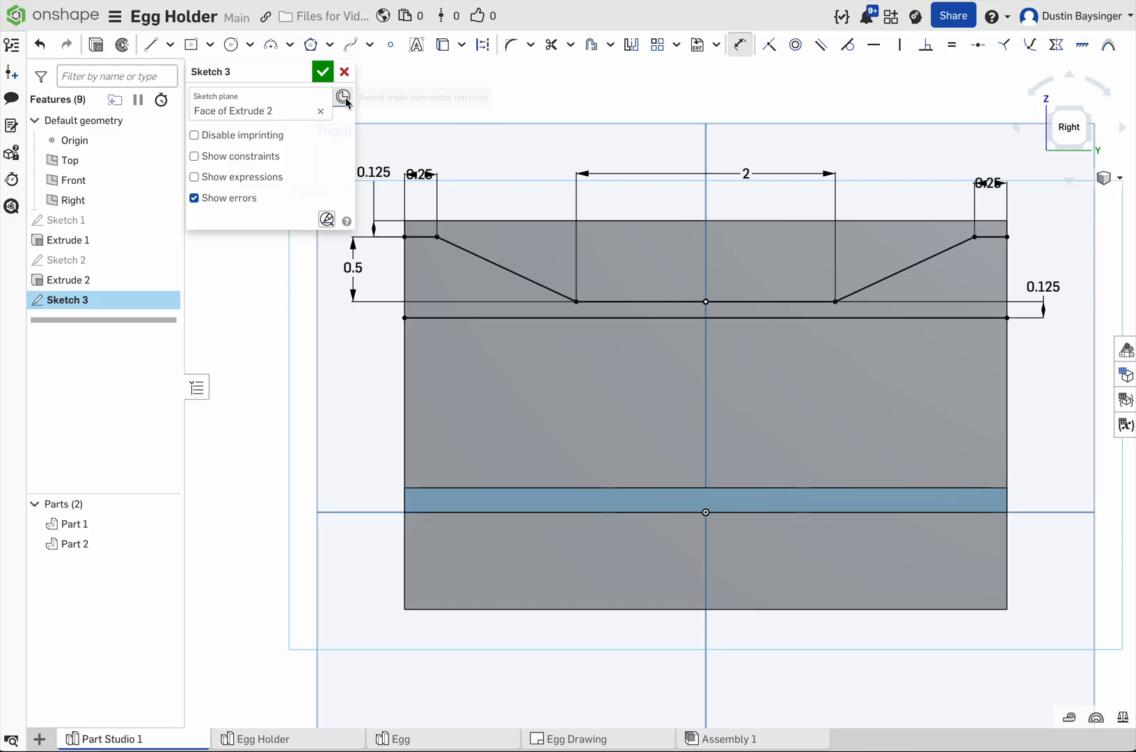
pyautogui.click(322, 72)
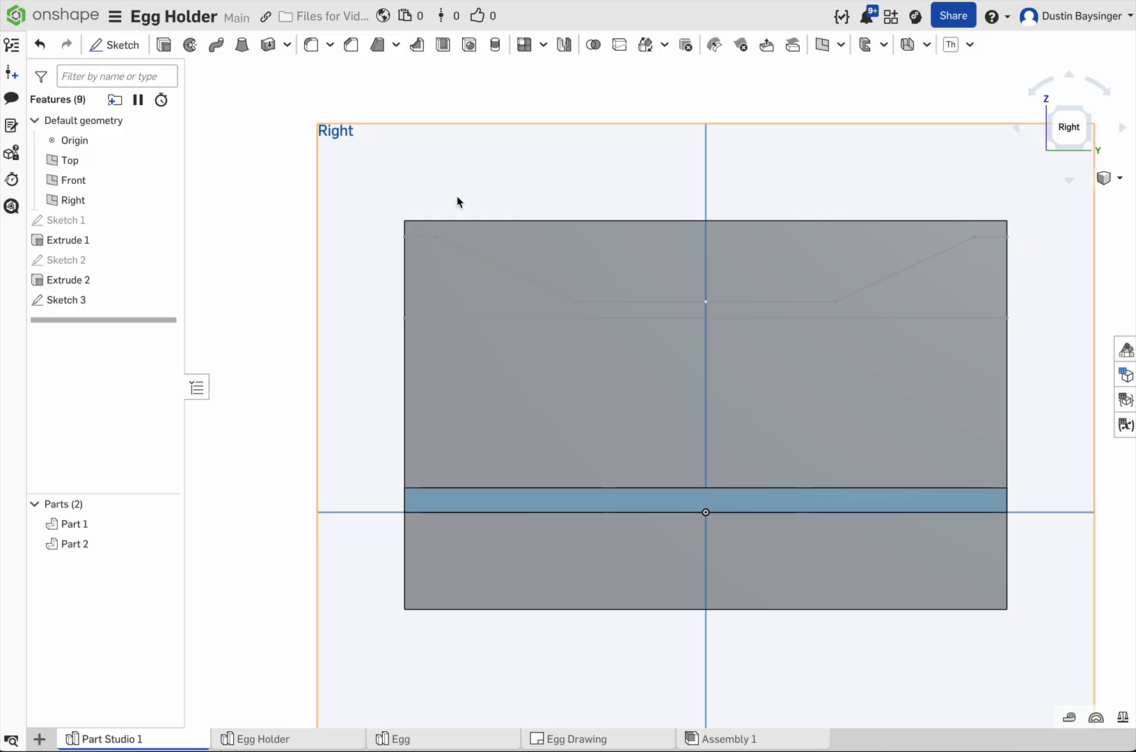
# Step: Cut away the end panel's region above the sketched profile with a 1 in deep removing extrude
pyautogui.moveTo(476, 177); pyautogui.dragTo(481, 186, button='right')
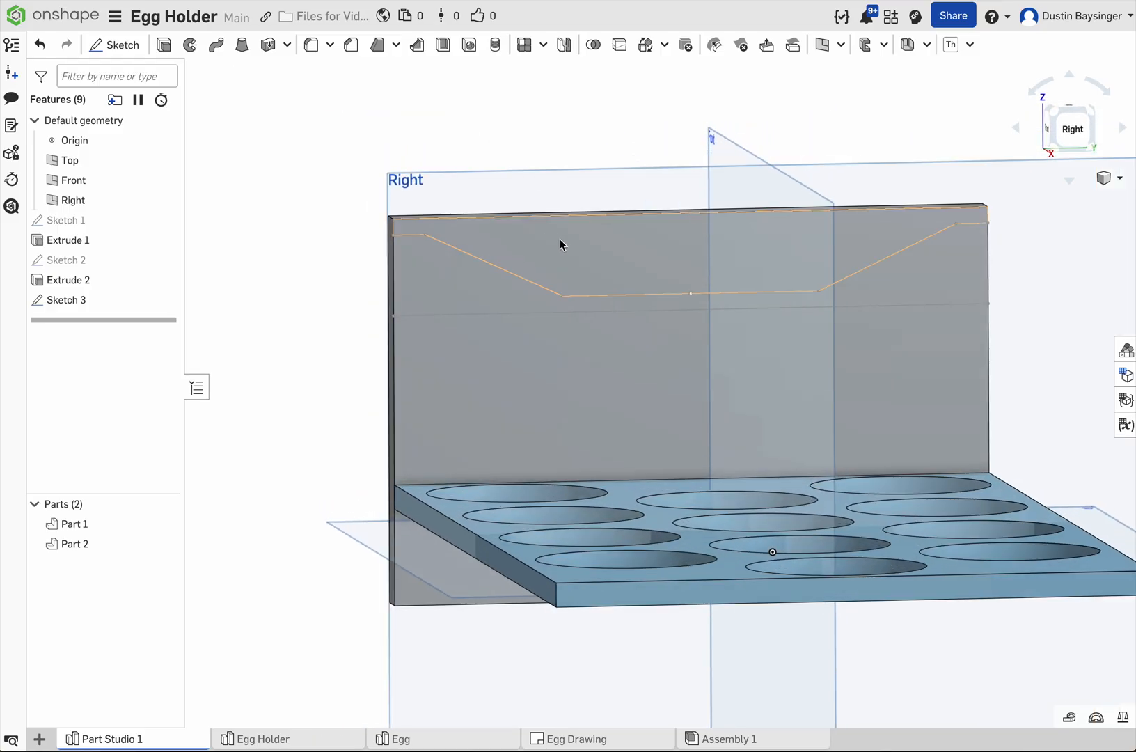
pyautogui.click(561, 239)
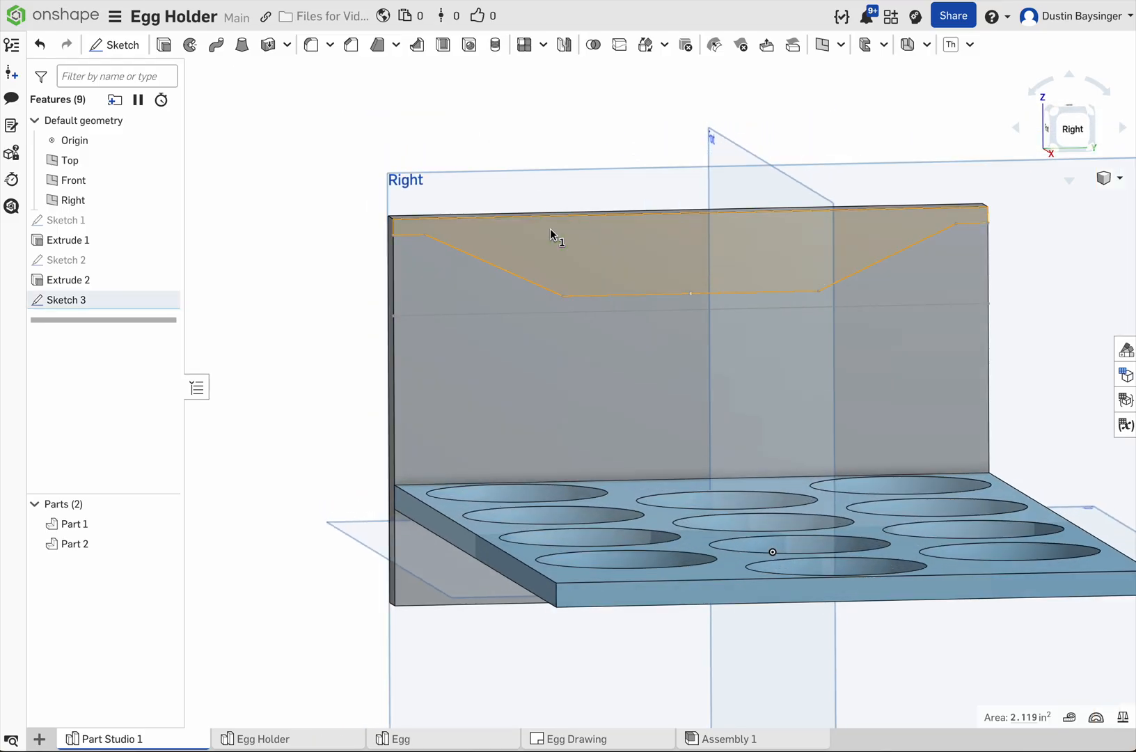
pyautogui.click(165, 46)
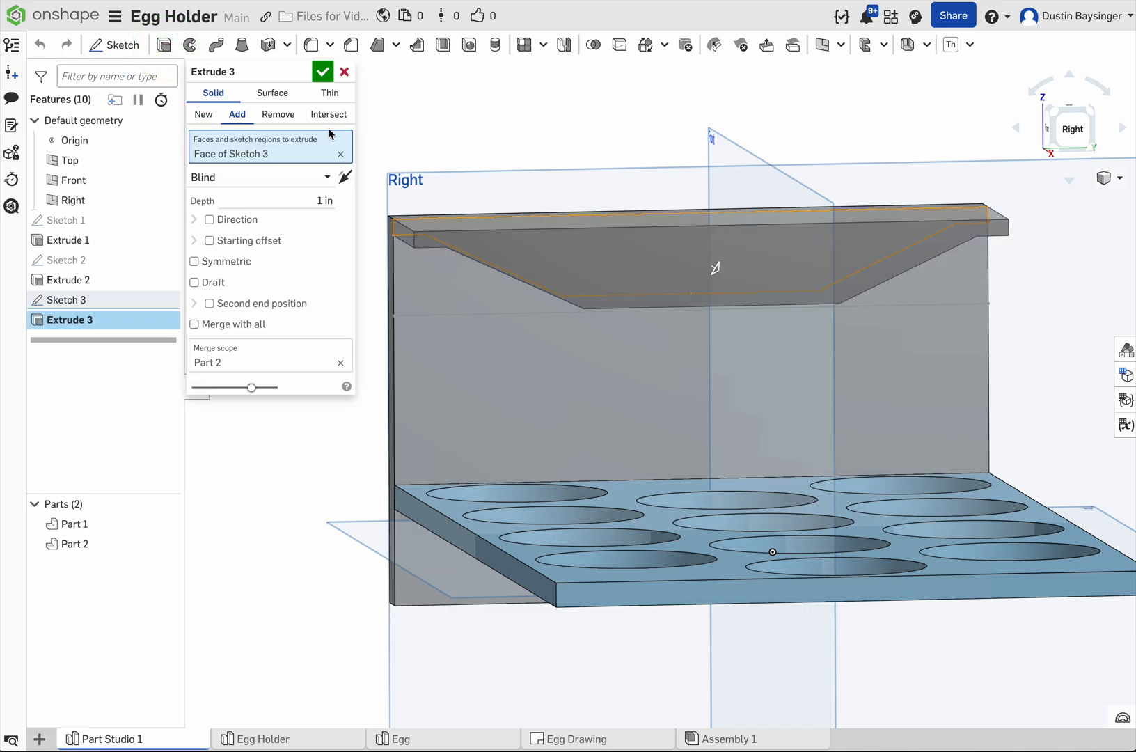
pyautogui.click(279, 114)
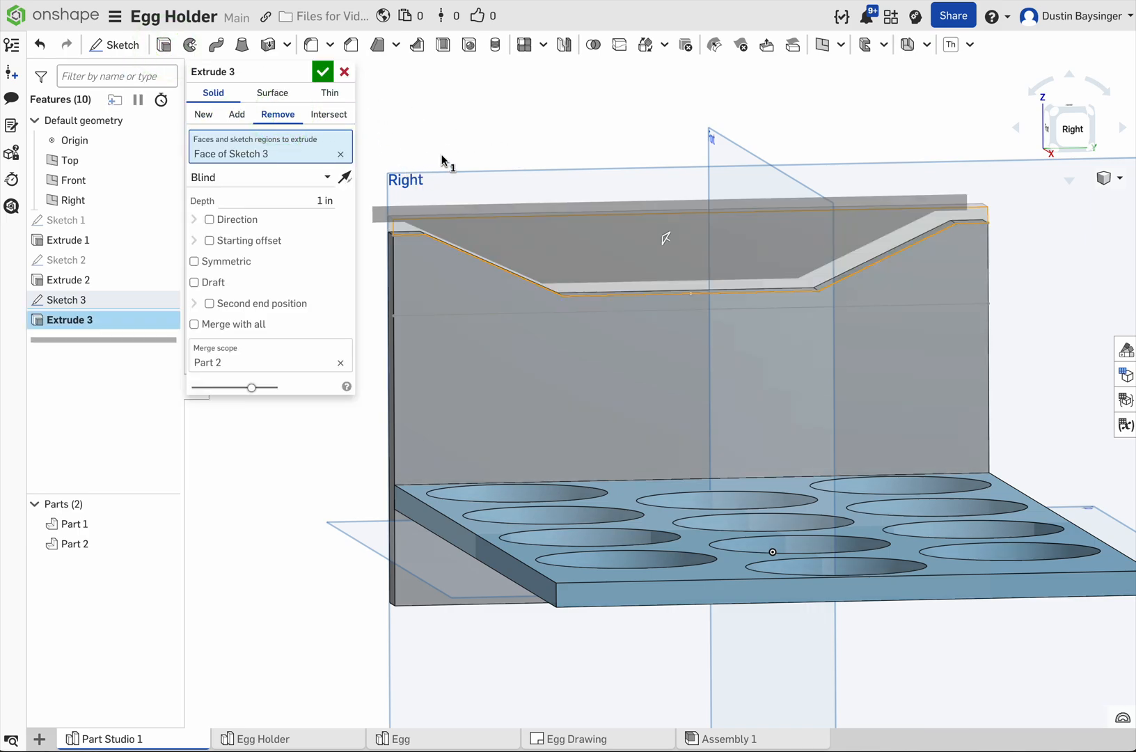
pyautogui.moveTo(496, 158); pyautogui.dragTo(523, 159, button='right')
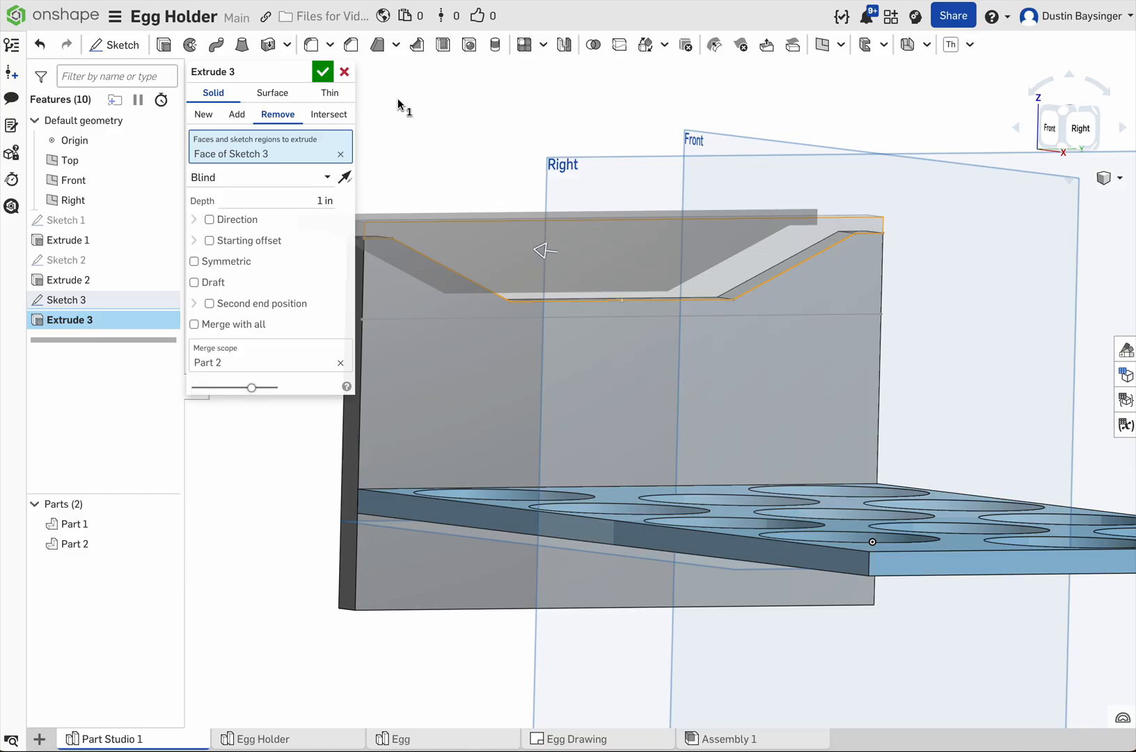
pyautogui.click(321, 76)
# Step: Cut the band between the profile and the full-width line of Sketch 3 into the panel 0.125 in deep, and hide the sketch
pyautogui.moveTo(562, 180); pyautogui.dragTo(527, 167, button='right')
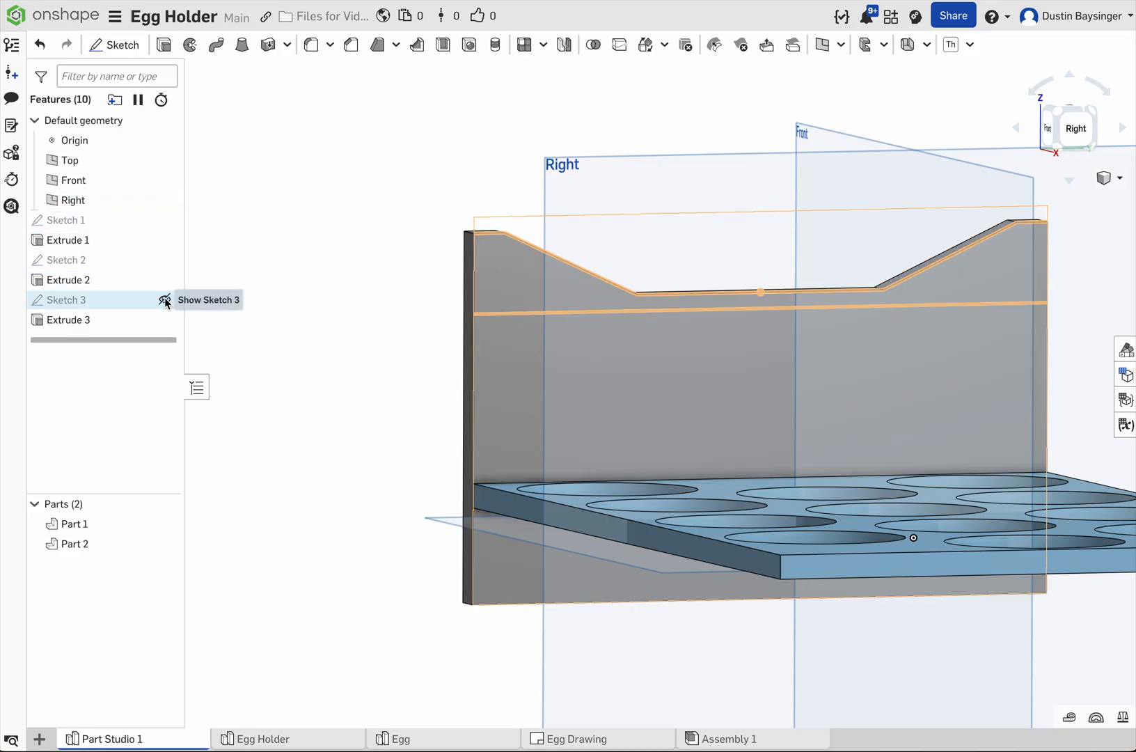
pyautogui.click(166, 300)
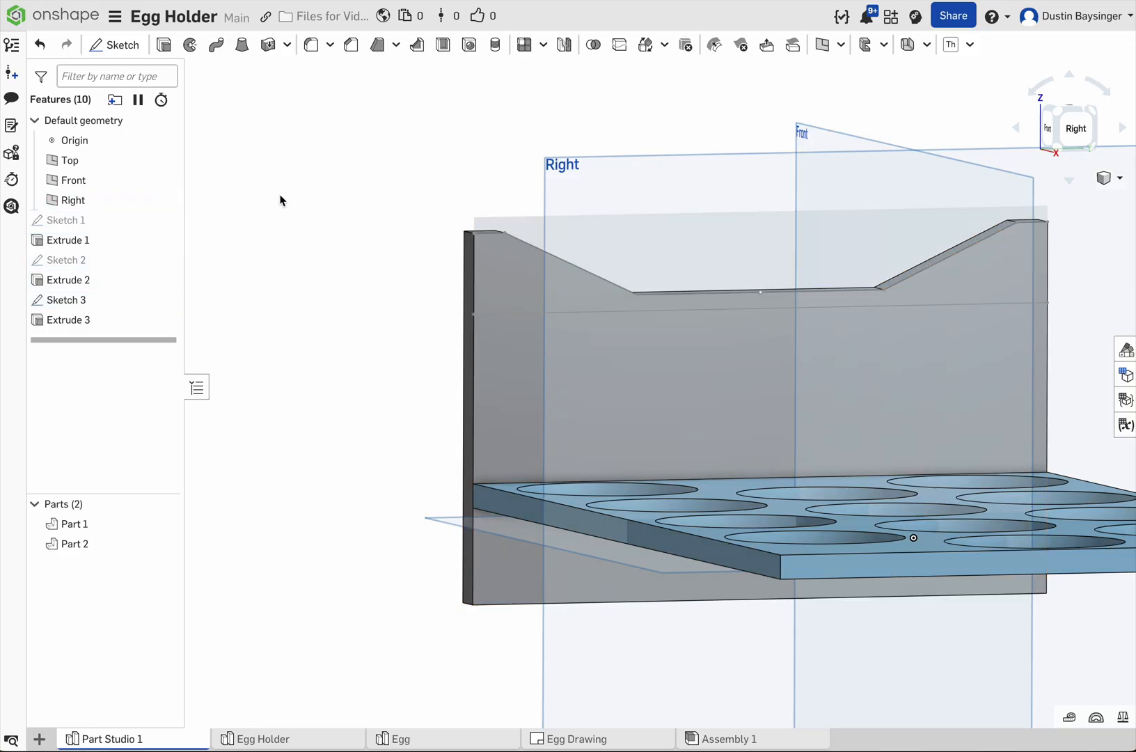
pyautogui.click(165, 45)
pyautogui.click(508, 273)
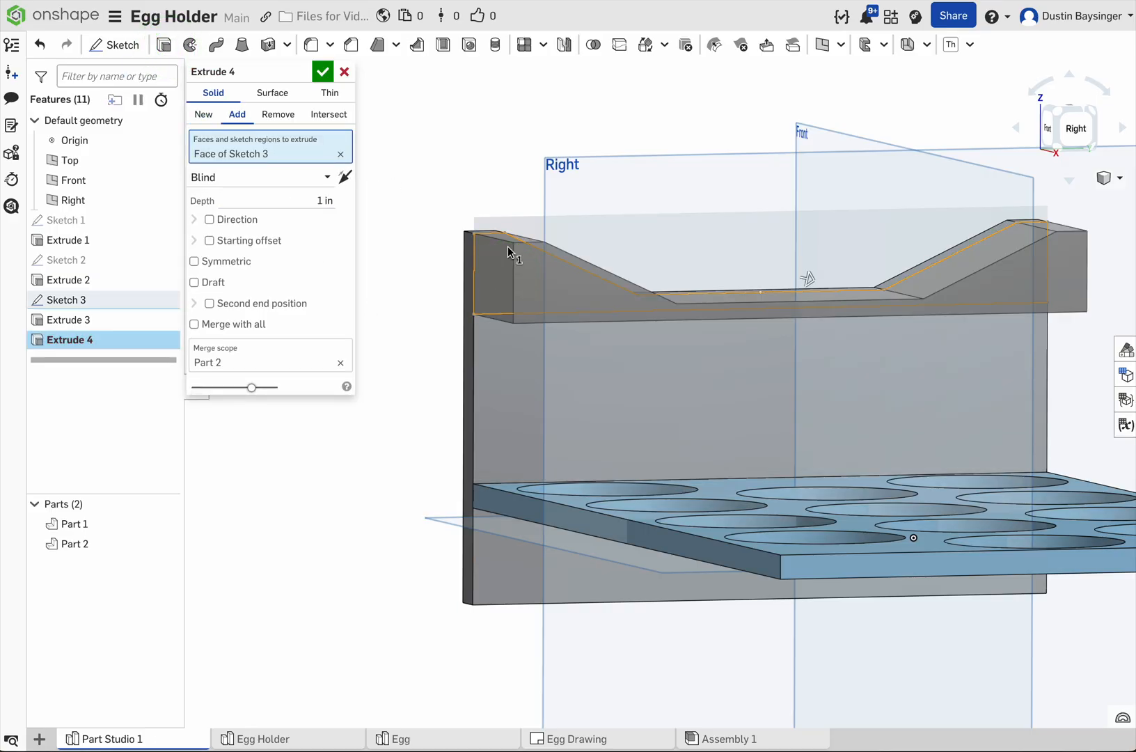
pyautogui.click(317, 199)
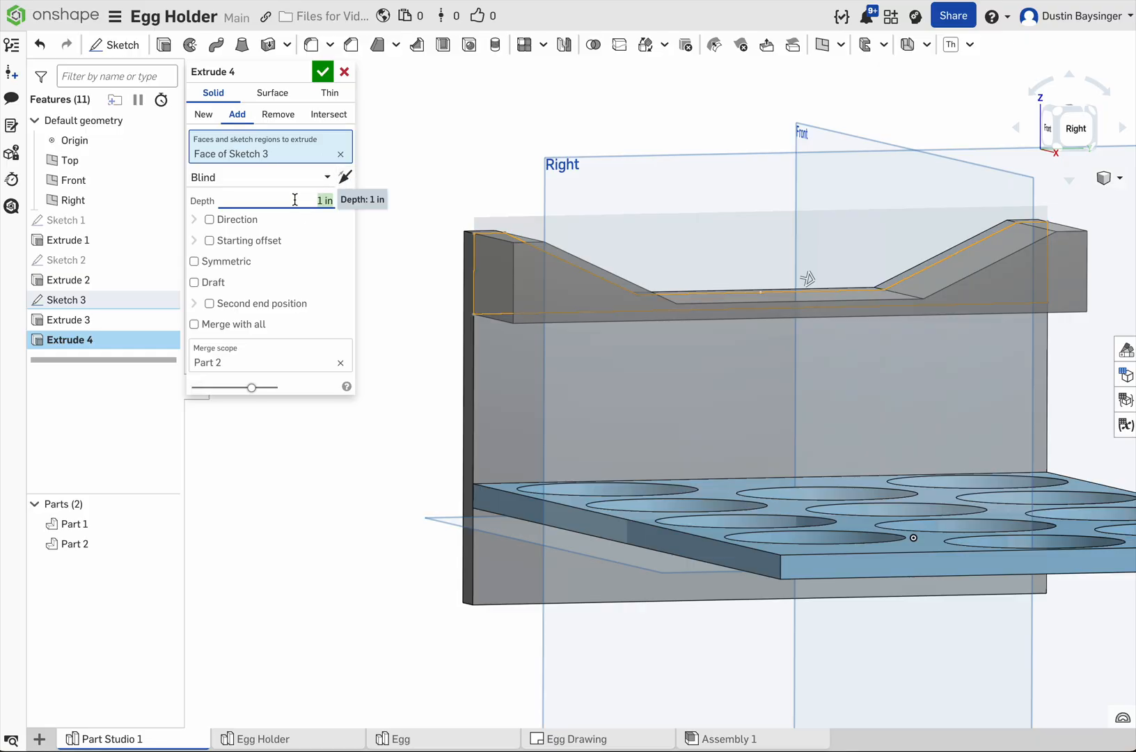
pyautogui.press('Return')
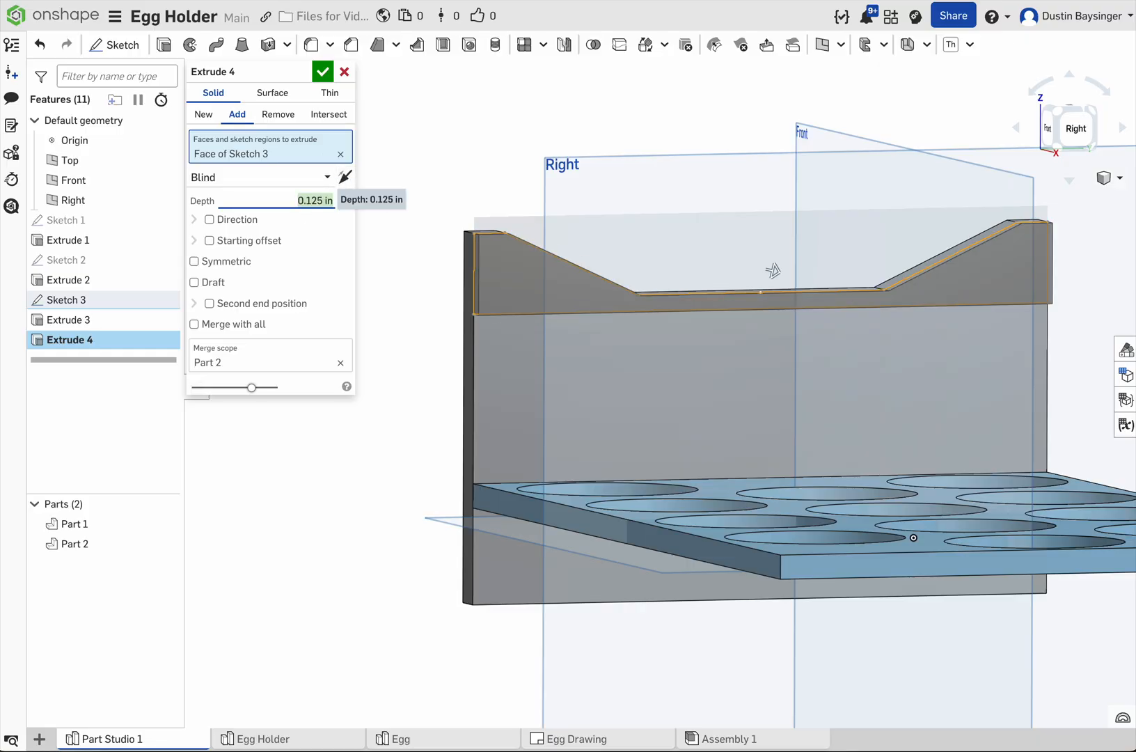
pyautogui.click(278, 114)
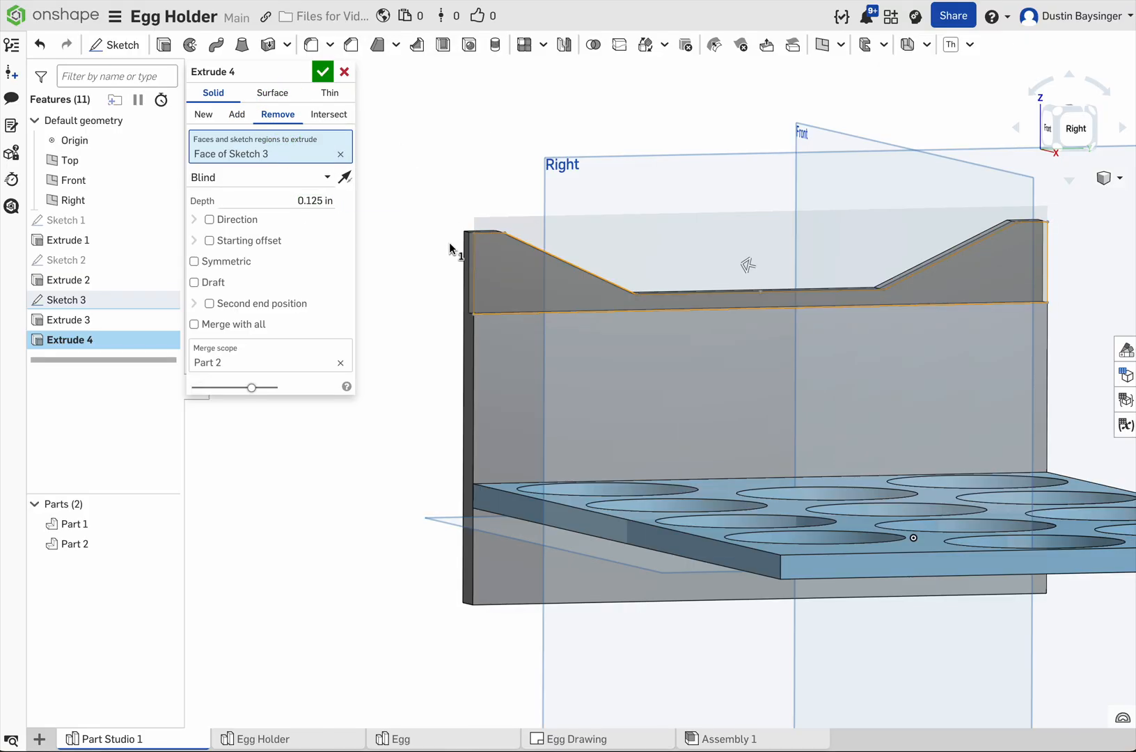
pyautogui.moveTo(434, 273); pyautogui.dragTo(599, 306, button='right')
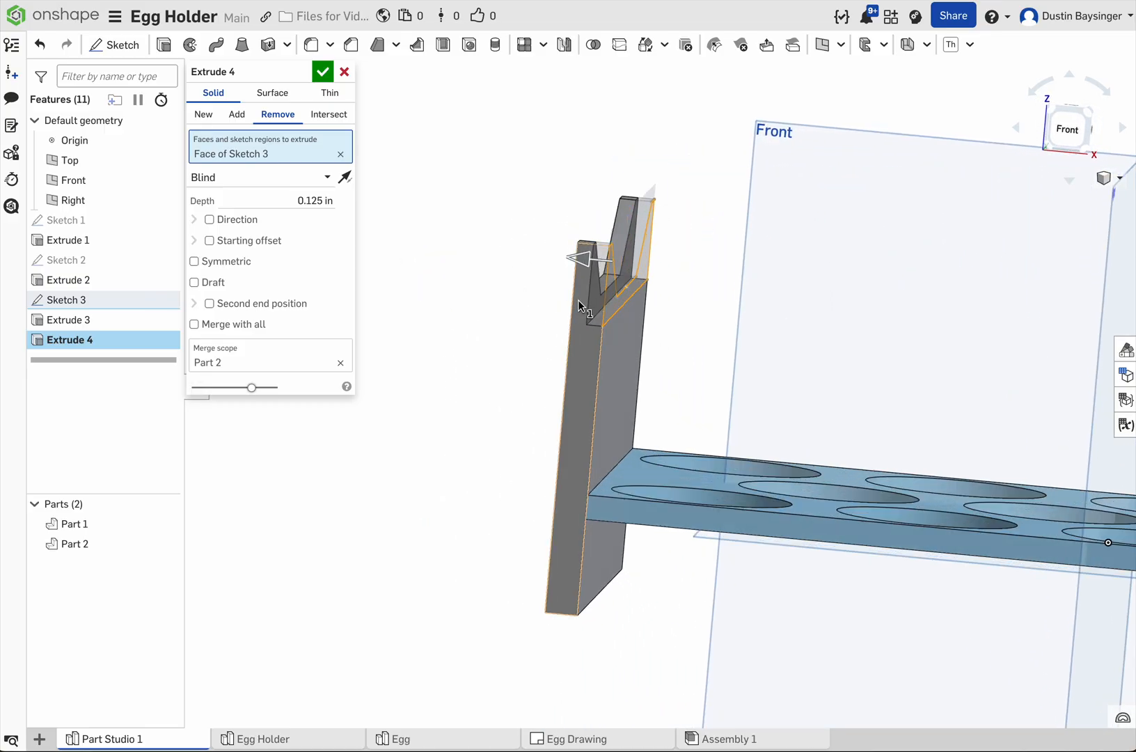
pyautogui.click(322, 71)
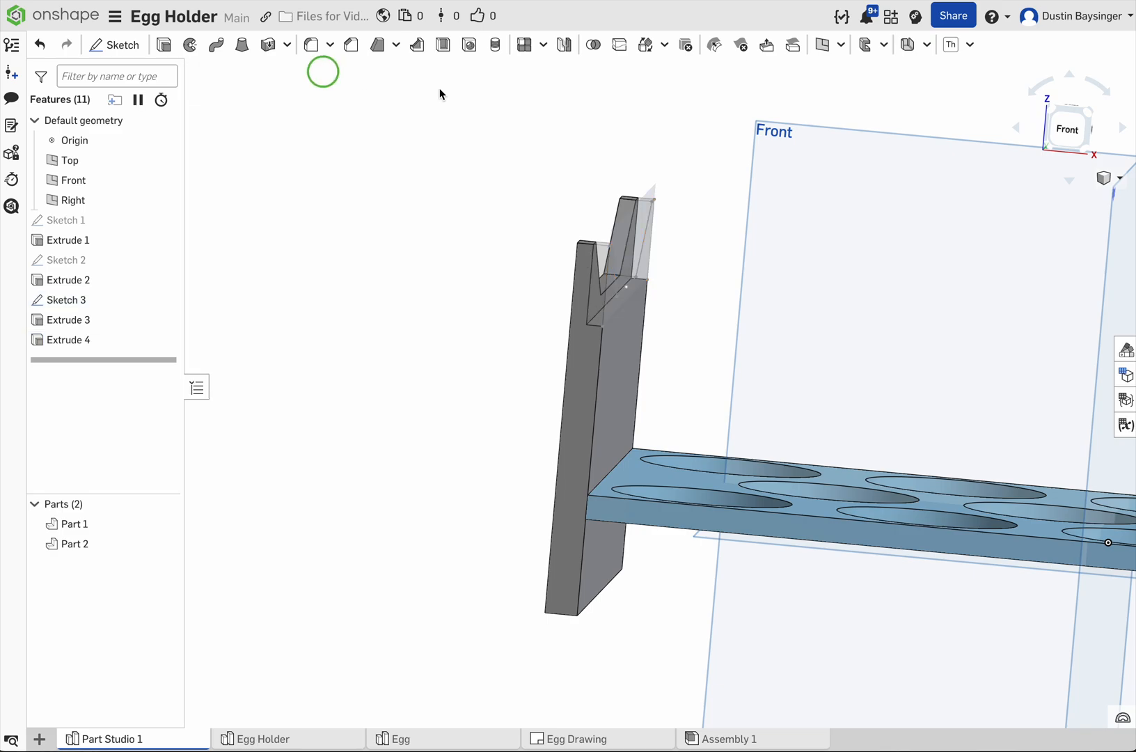
pyautogui.moveTo(529, 374); pyautogui.dragTo(488, 378, button='right')
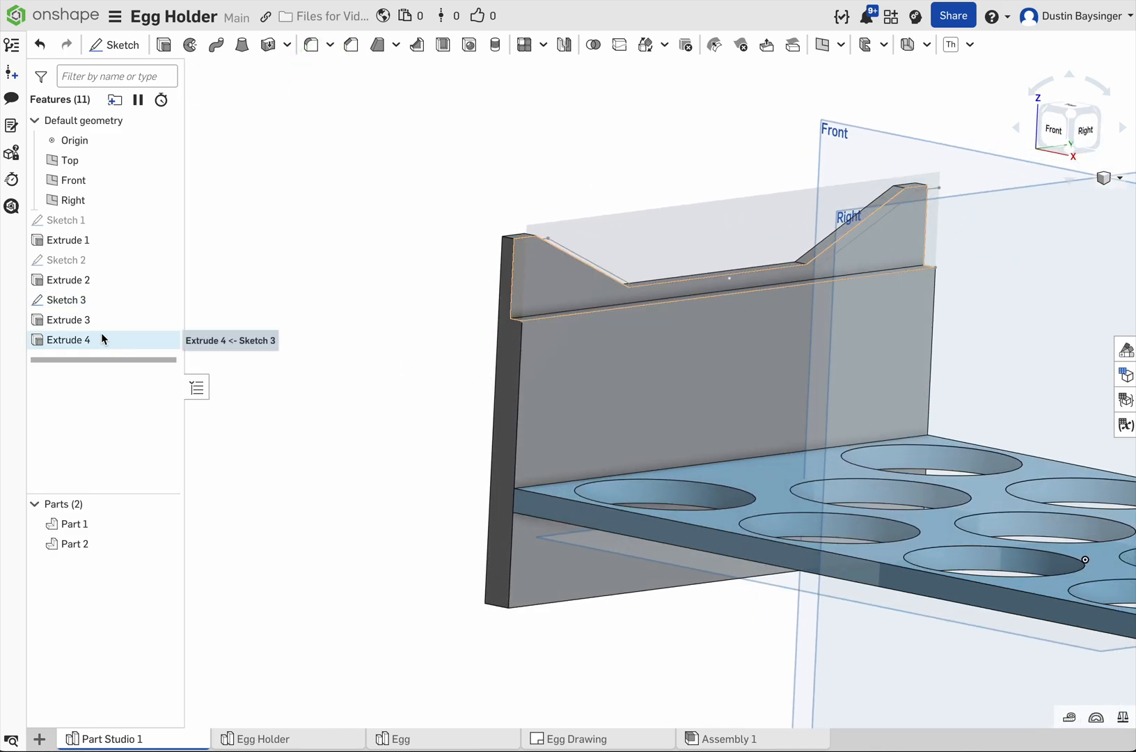
pyautogui.click(165, 299)
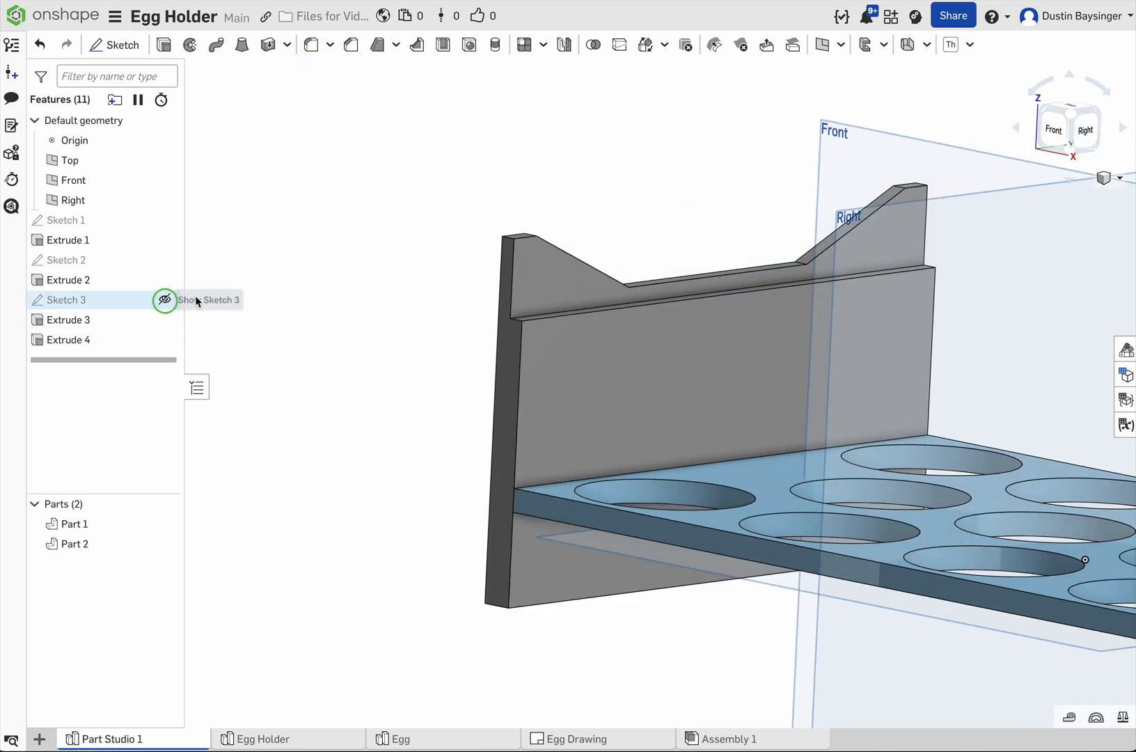
# Step: Start a sketch on the end panel's outer face and view it normal to the sketch plane
pyautogui.moveTo(365, 295)
pyautogui.mouseDown(button='right')
pyautogui.moveTo(398, 284)
pyautogui.moveTo(495, 292)
pyautogui.mouseUp(button='right')
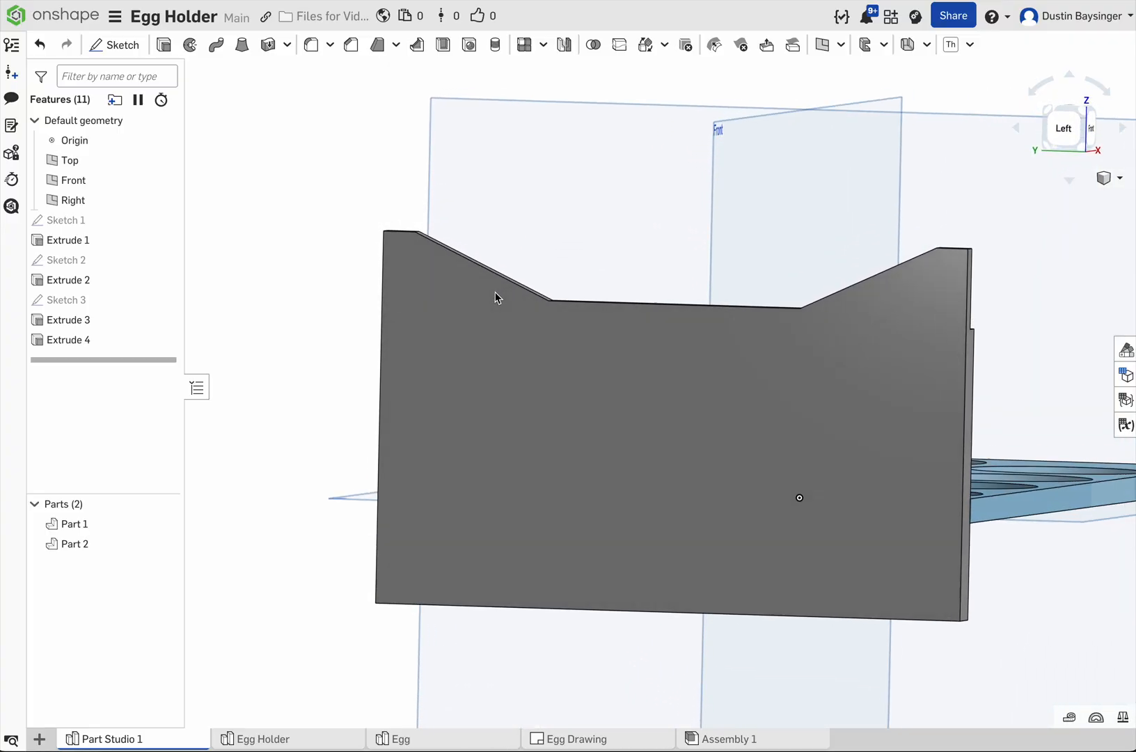
pyautogui.click(682, 512)
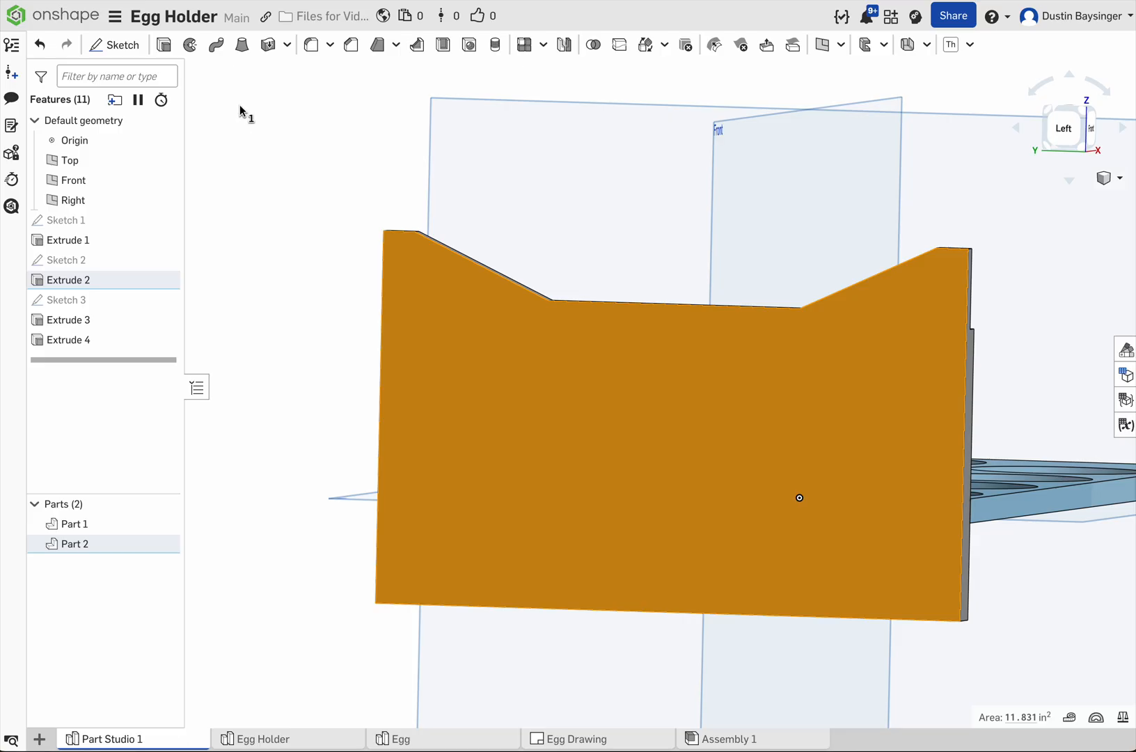
pyautogui.click(114, 45)
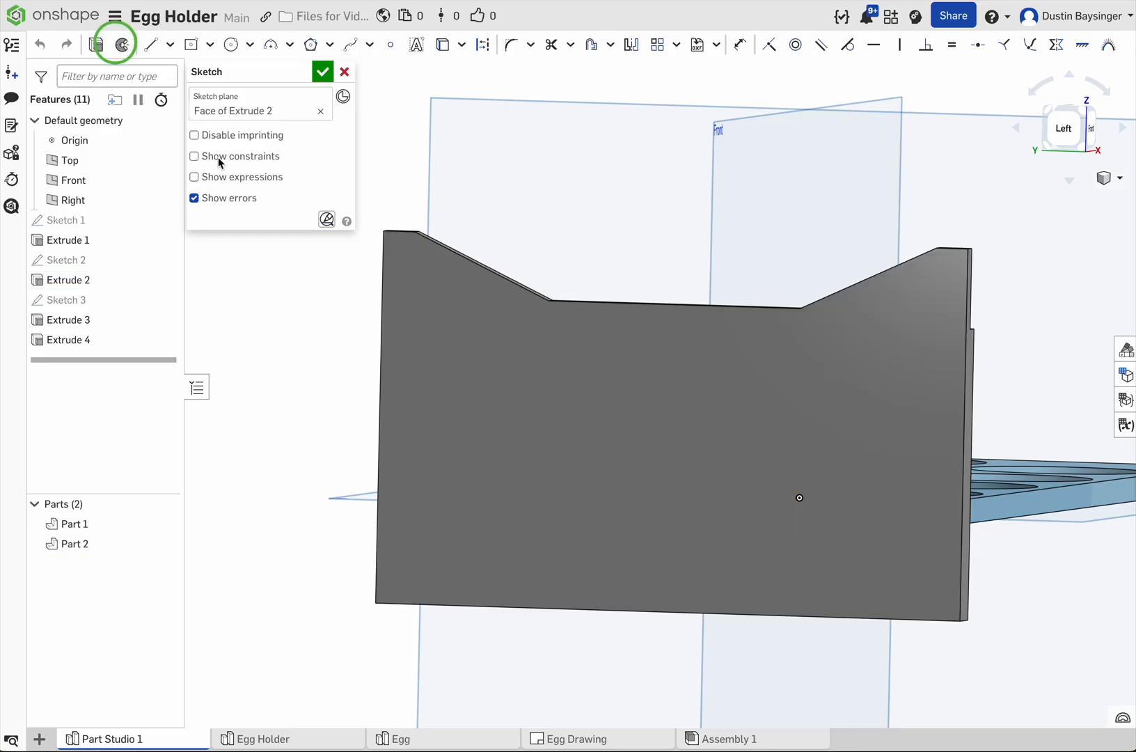
pyautogui.rightClick(306, 388)
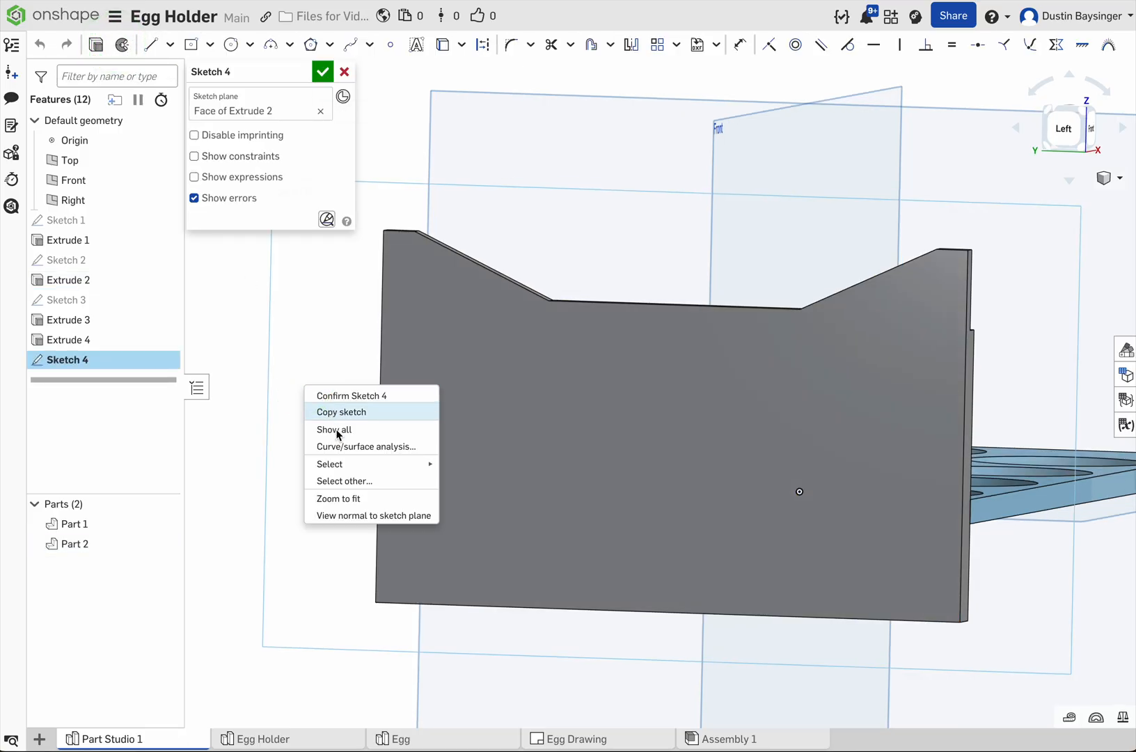
pyautogui.click(350, 520)
pyautogui.scroll(2, 653, 494)
pyautogui.moveTo(652, 515); pyautogui.dragTo(685, 559, button='middle')
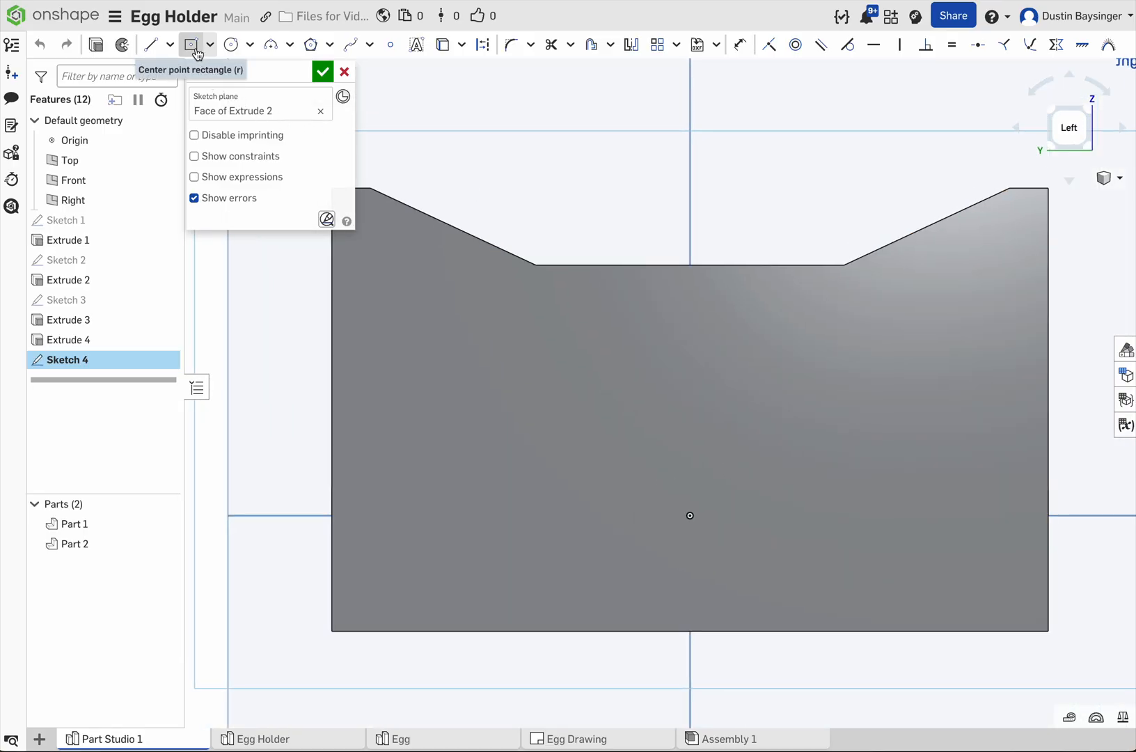
# Step: Draw a line about 0.68 in long inward from the panel's +Y side edge near the bottom, and constrain it horizontal
pyautogui.click(150, 44)
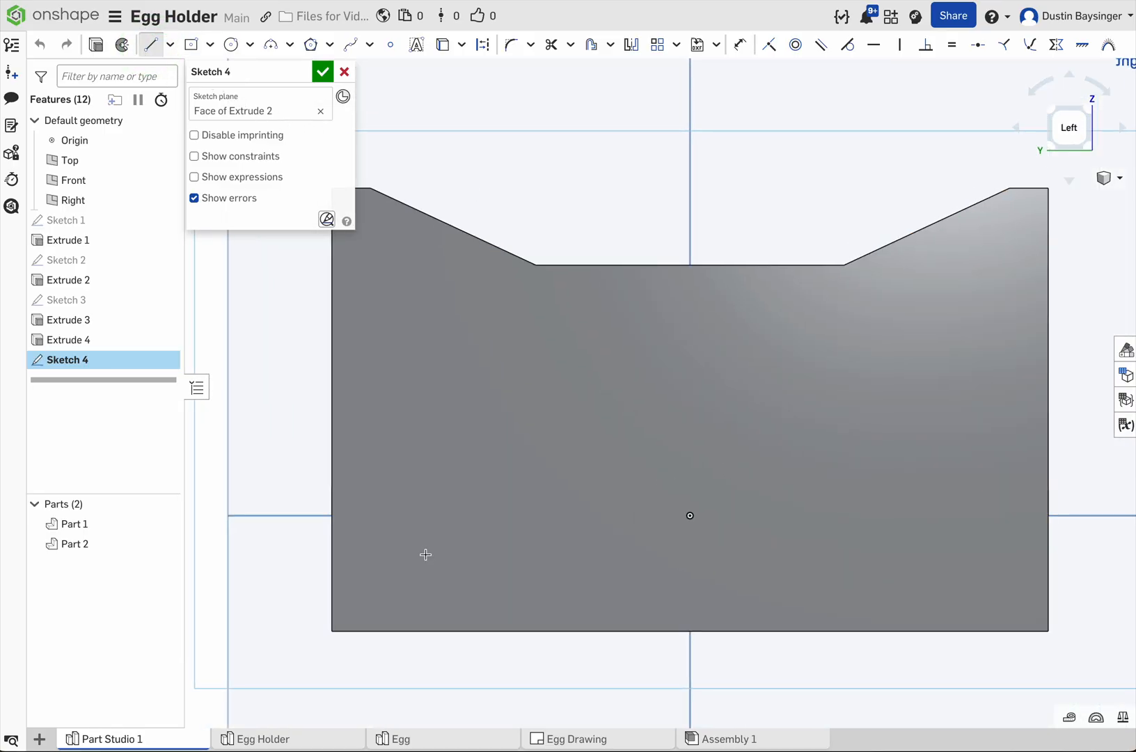
pyautogui.click(330, 591)
pyautogui.click(433, 613)
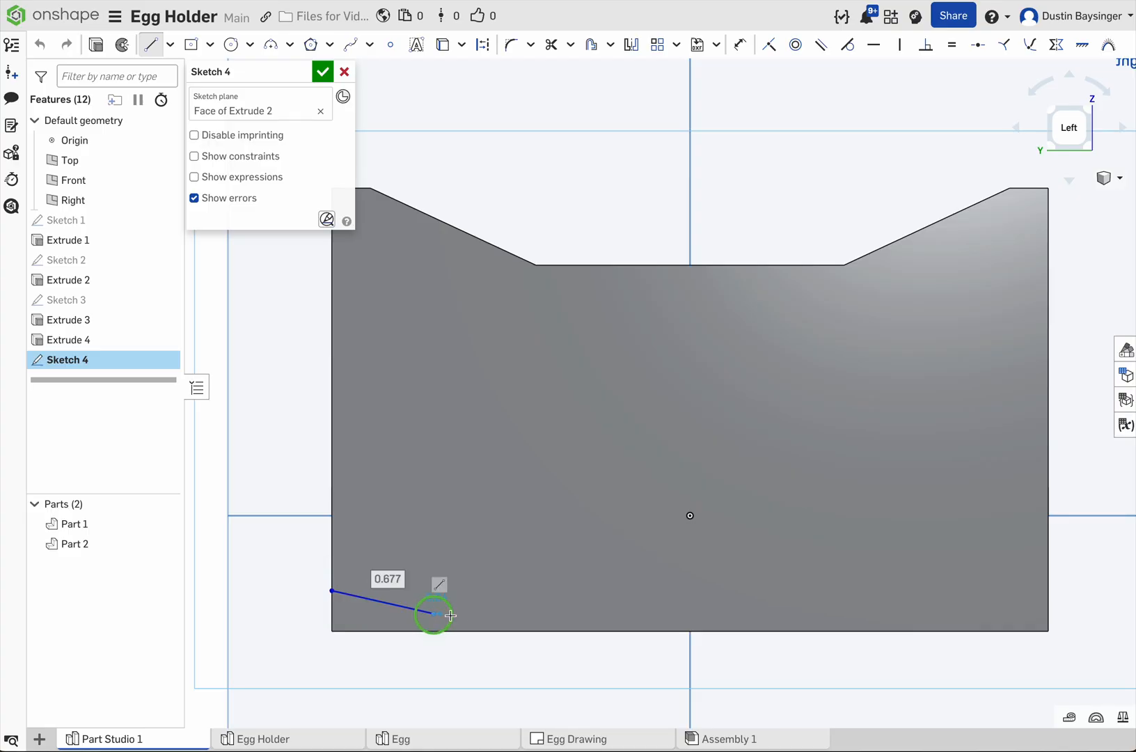
pyautogui.press('Escape')
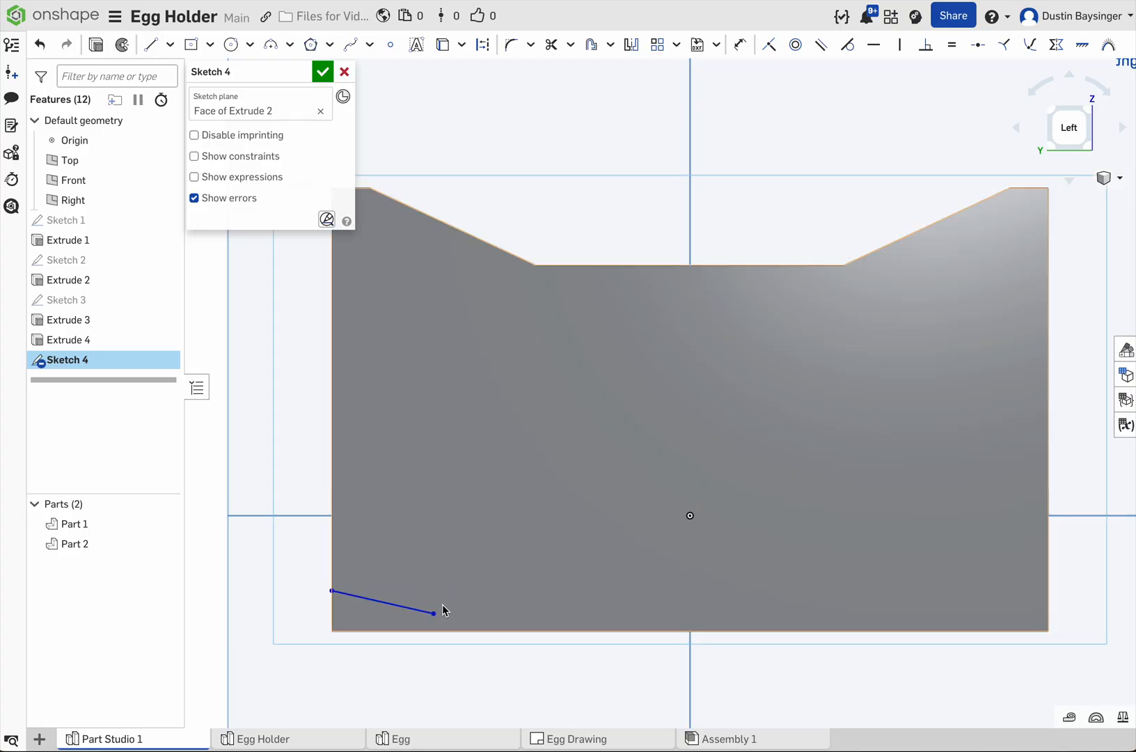
pyautogui.click(383, 602)
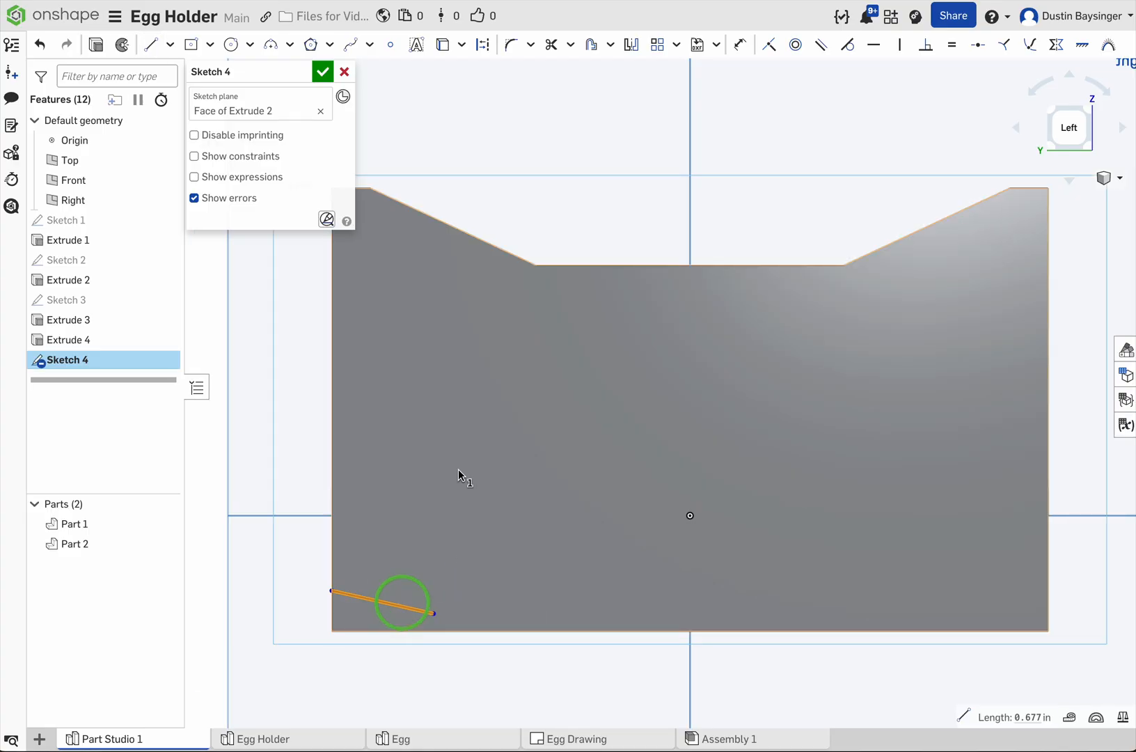
pyautogui.click(876, 46)
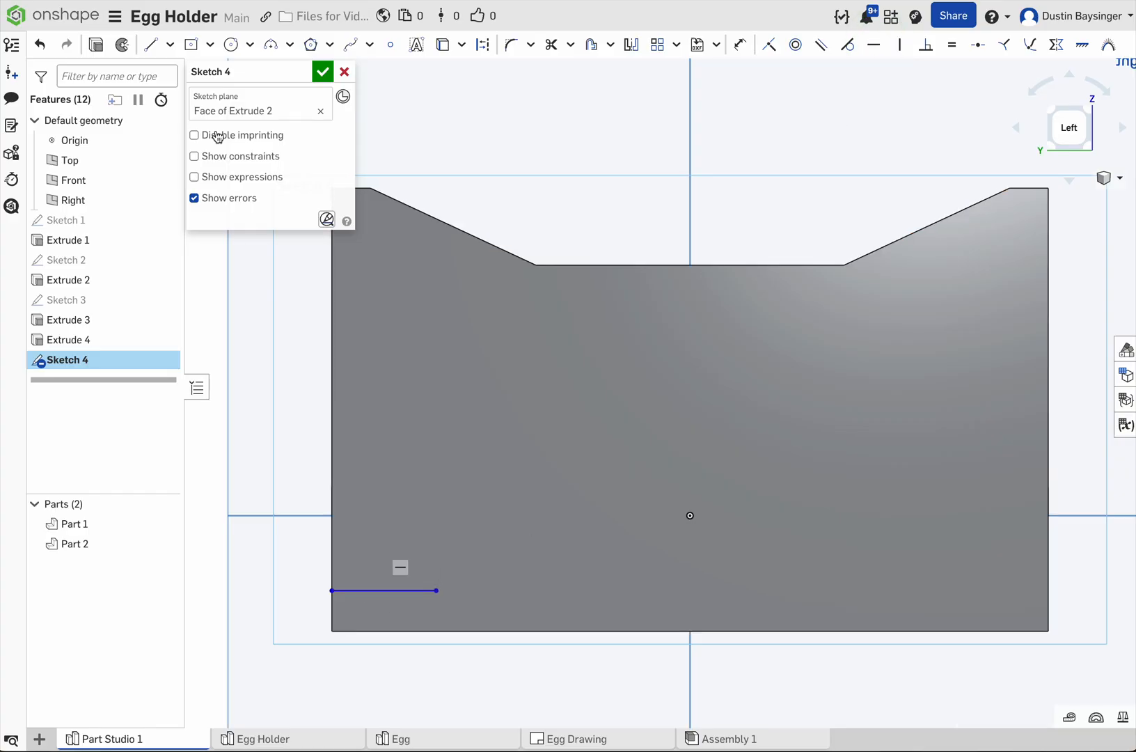
# Step: Continue the profile with a 0.63 in downward slope, a 1.708 in horizontal segment, a 0.932 in upward slope and a horizontal segment to the opposite edge
pyautogui.press('l')
pyautogui.moveTo(437, 591); pyautogui.dragTo(528, 619)
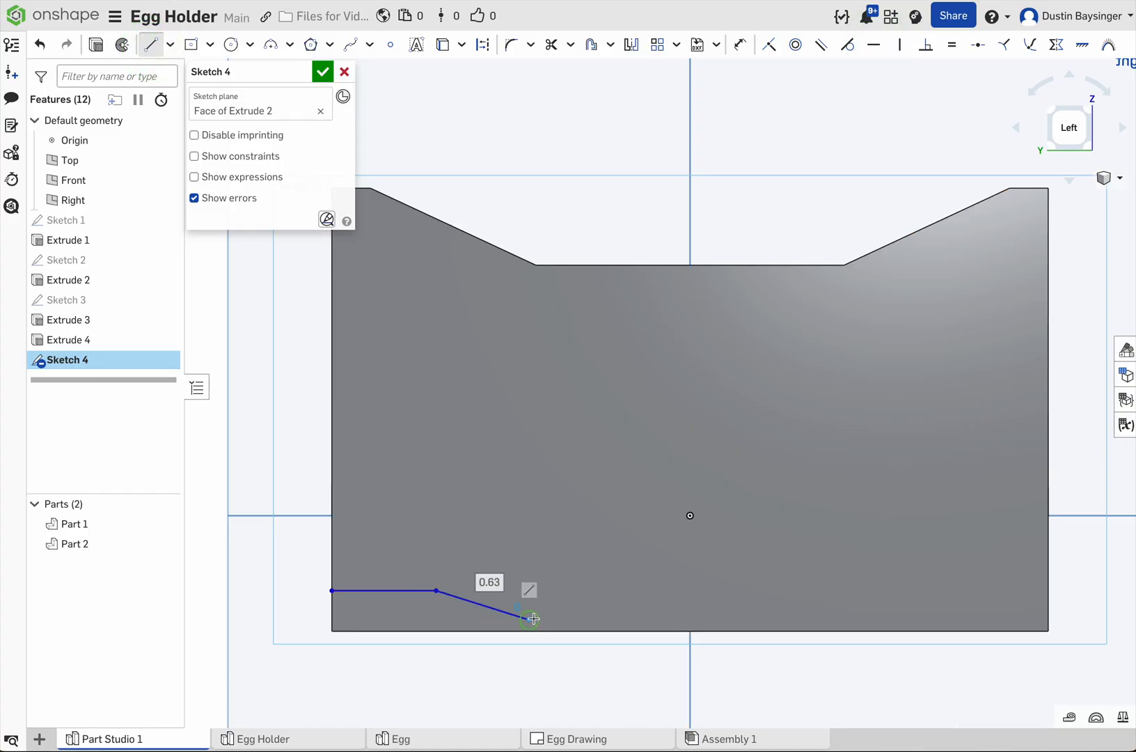
pyautogui.click(791, 619)
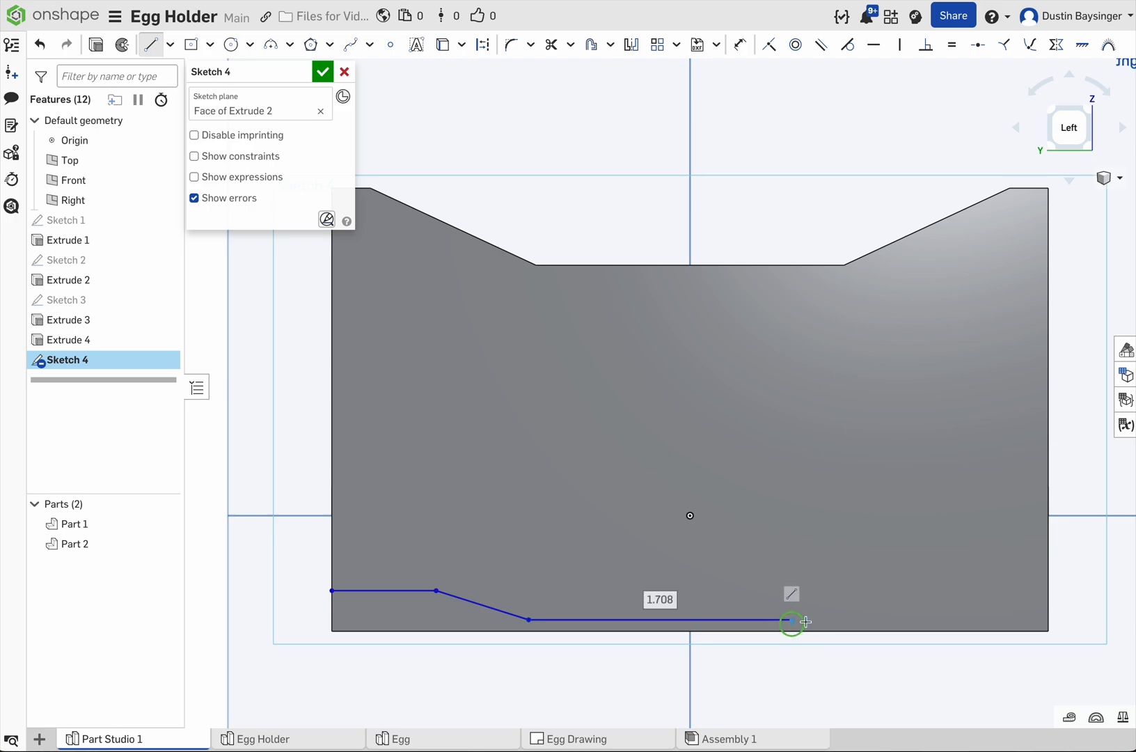
pyautogui.click(930, 583)
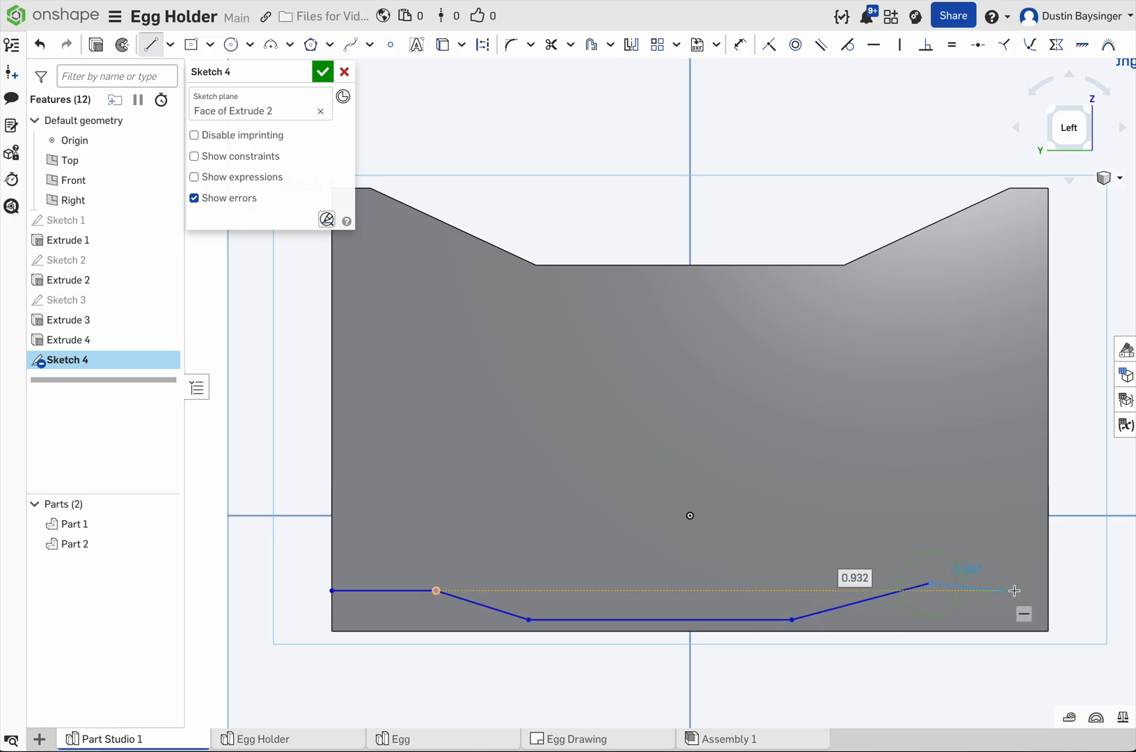
pyautogui.click(1049, 583)
pyautogui.press('d')
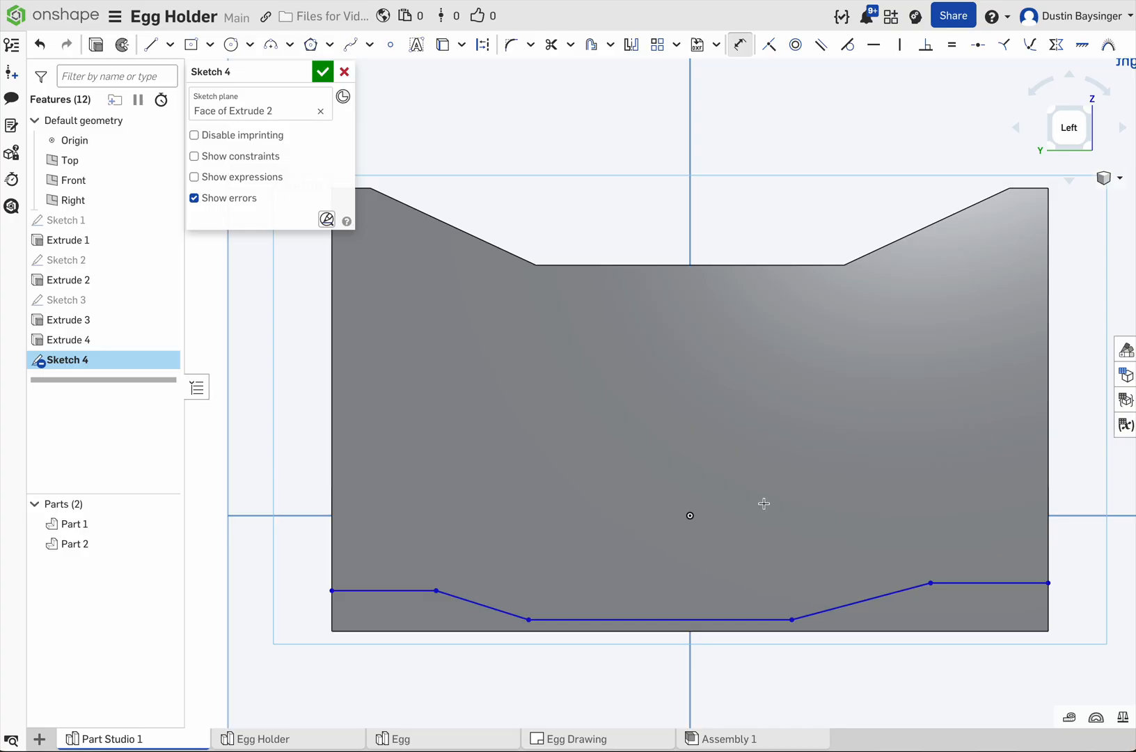
pyautogui.press('Escape')
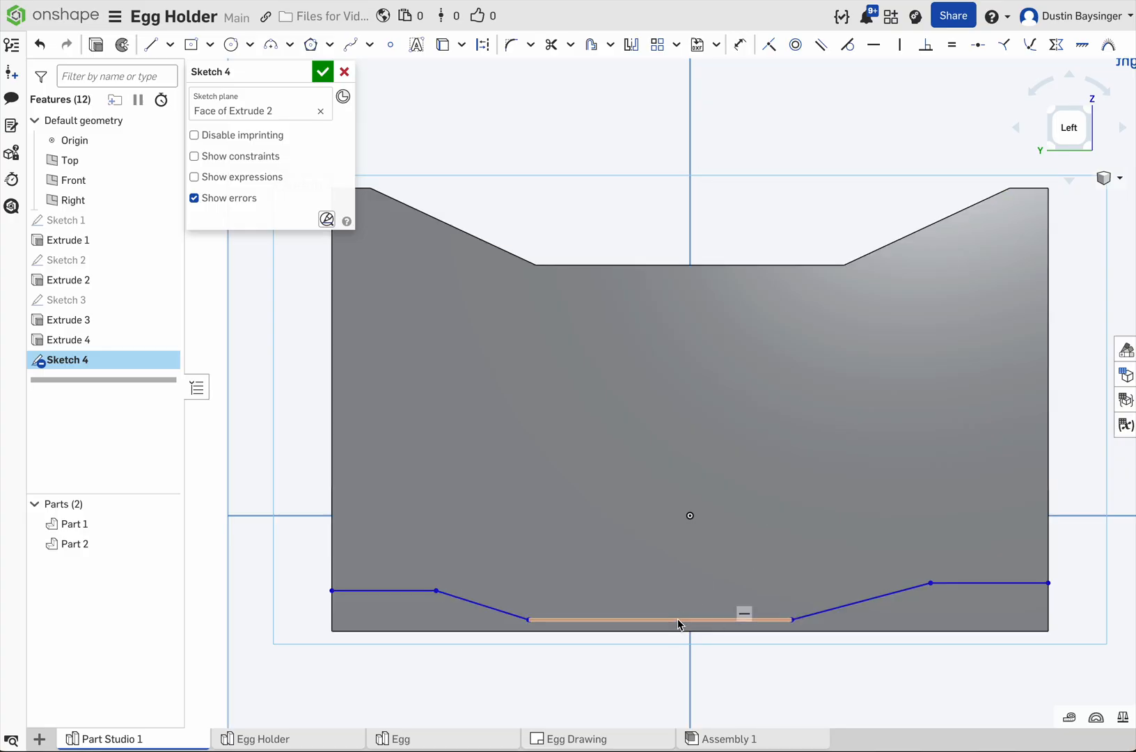
# Step: Place a point at the midpoint of the profile's lowest horizontal segment and constrain it vertically to the origin
pyautogui.click(391, 45)
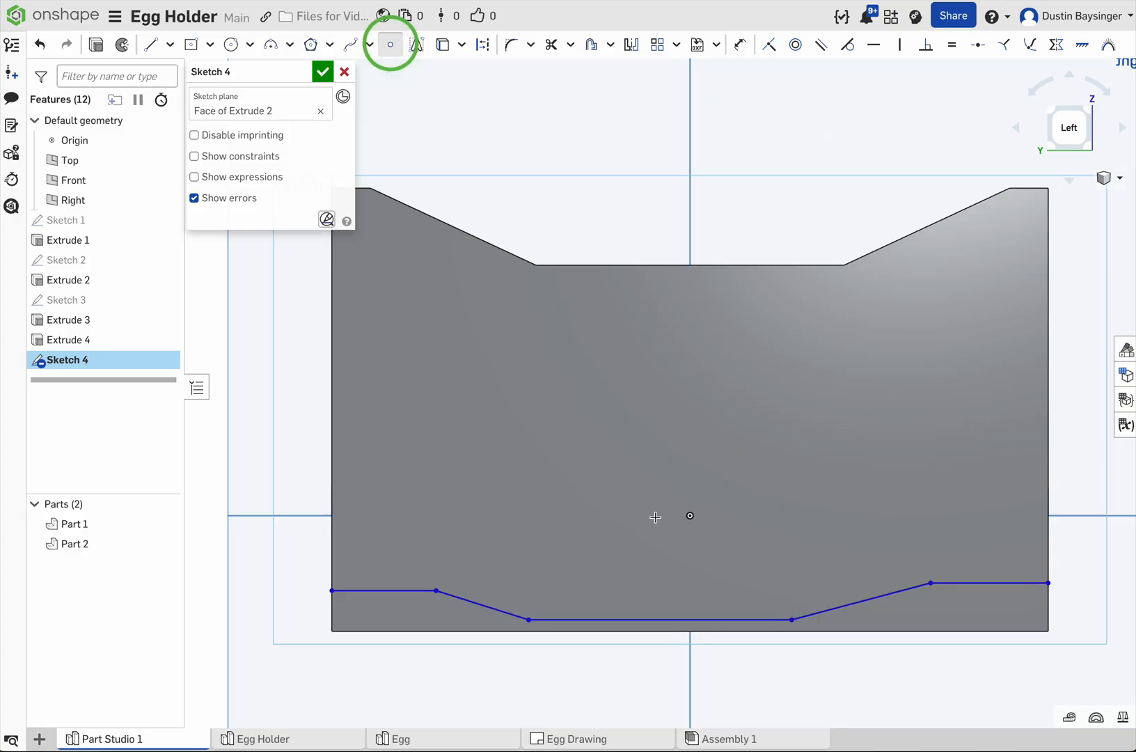
pyautogui.click(660, 619)
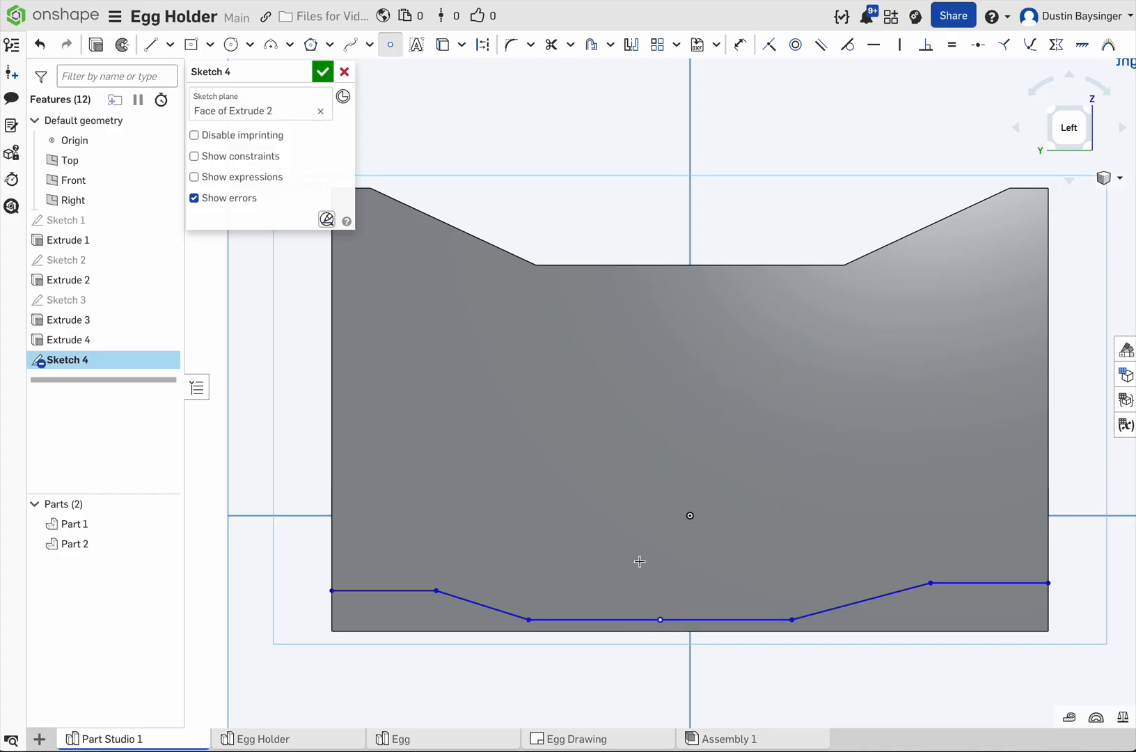
pyautogui.click(900, 45)
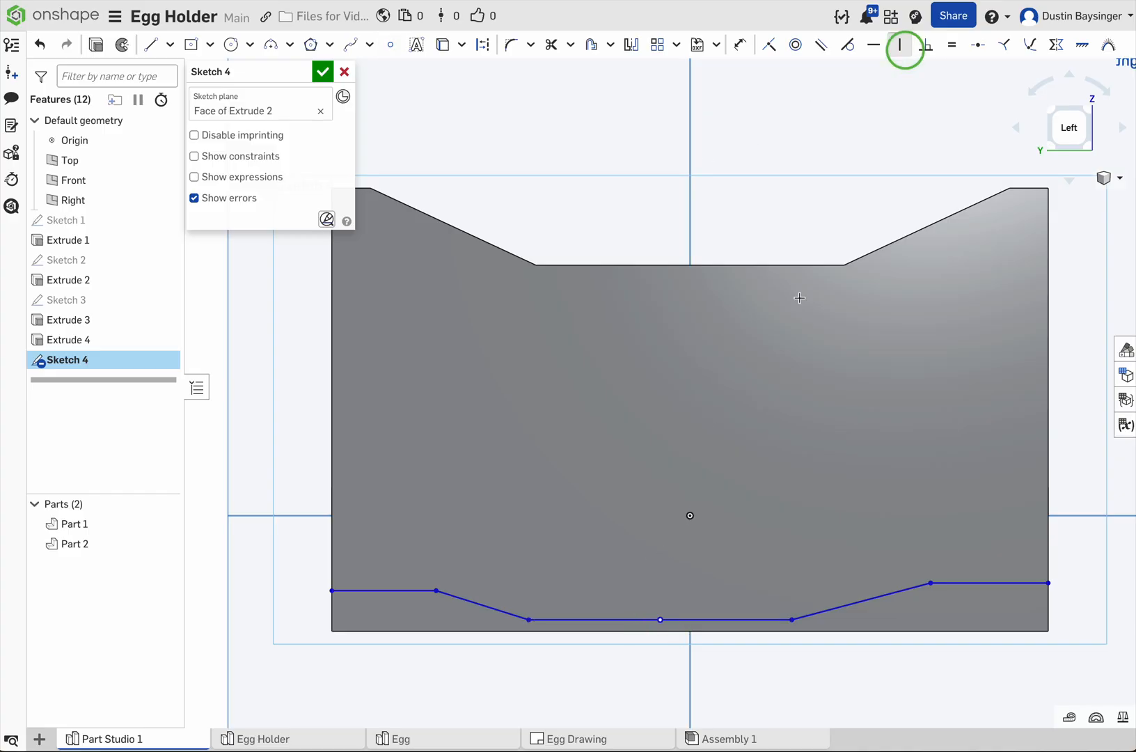
pyautogui.click(660, 619)
pyautogui.click(690, 515)
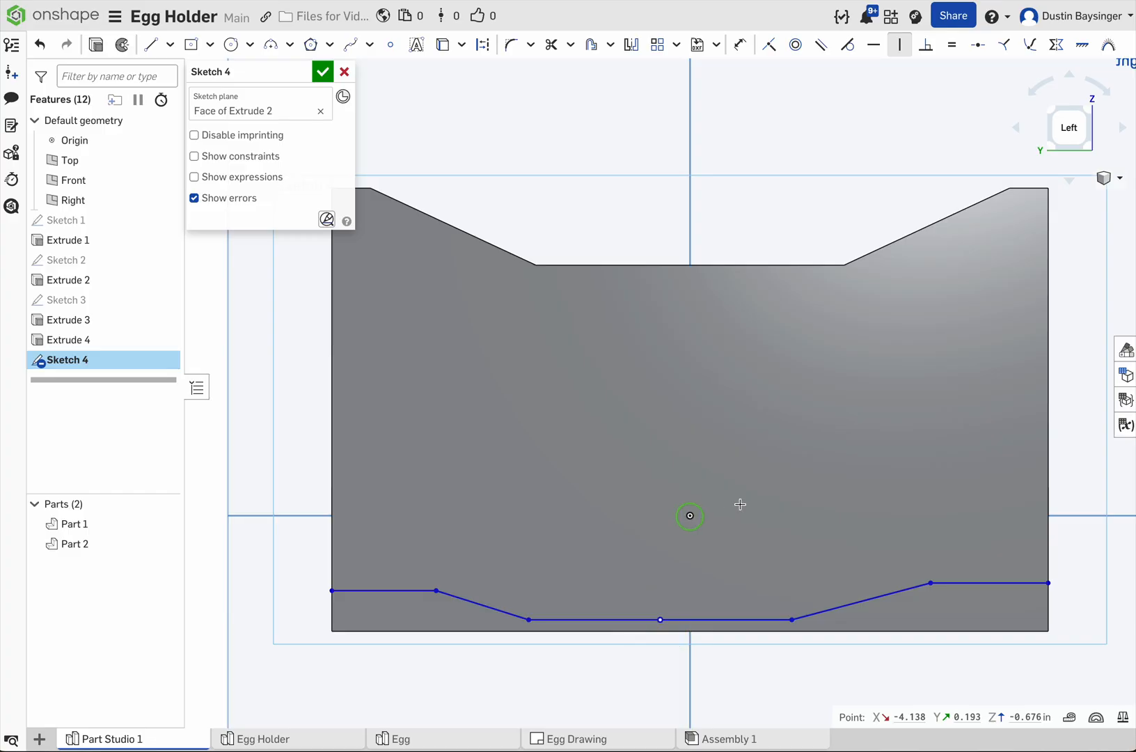
# Step: Dimension the length of the profile's lowest horizontal segment to 2 in
pyautogui.press('d')
pyautogui.click(742, 624)
pyautogui.click(736, 520)
pyautogui.write('2')
pyautogui.press('Return')
# Step: Dimension the vertical distance between the profile's lowest segment and the horizontal segment at the panel's -Y side to 0.5 in
pyautogui.click(800, 623)
pyautogui.click(1021, 589)
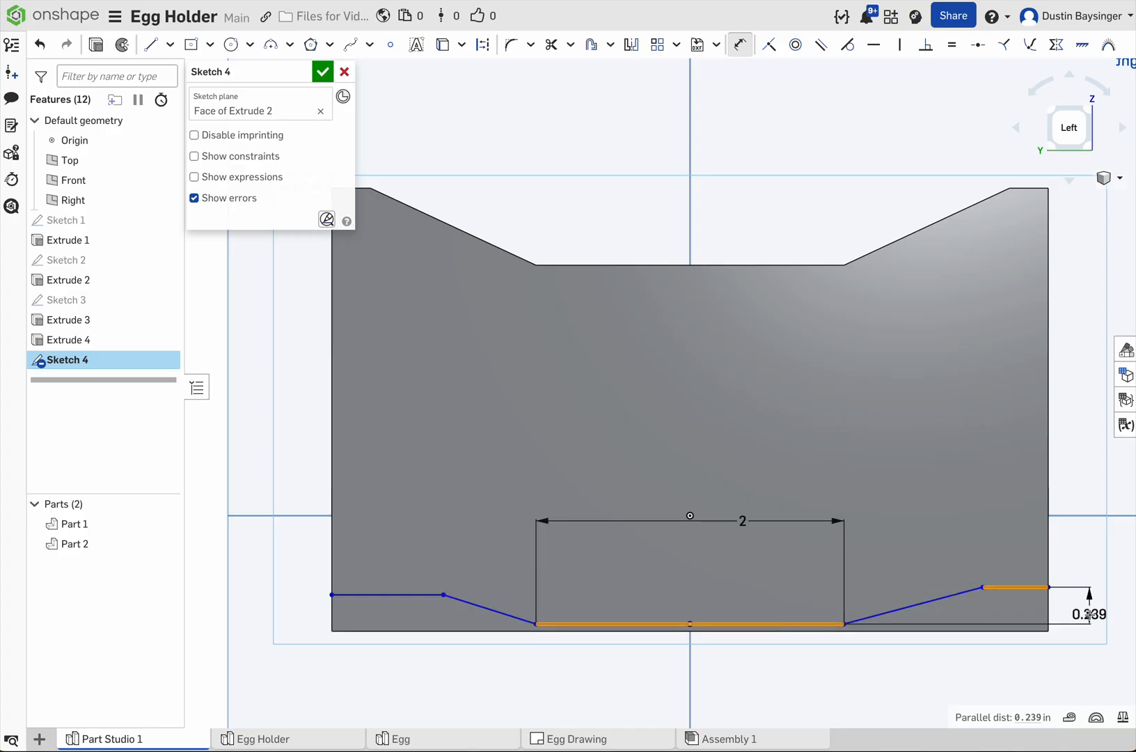
pyautogui.click(1090, 612)
pyautogui.write('.5')
pyautogui.press('Return')
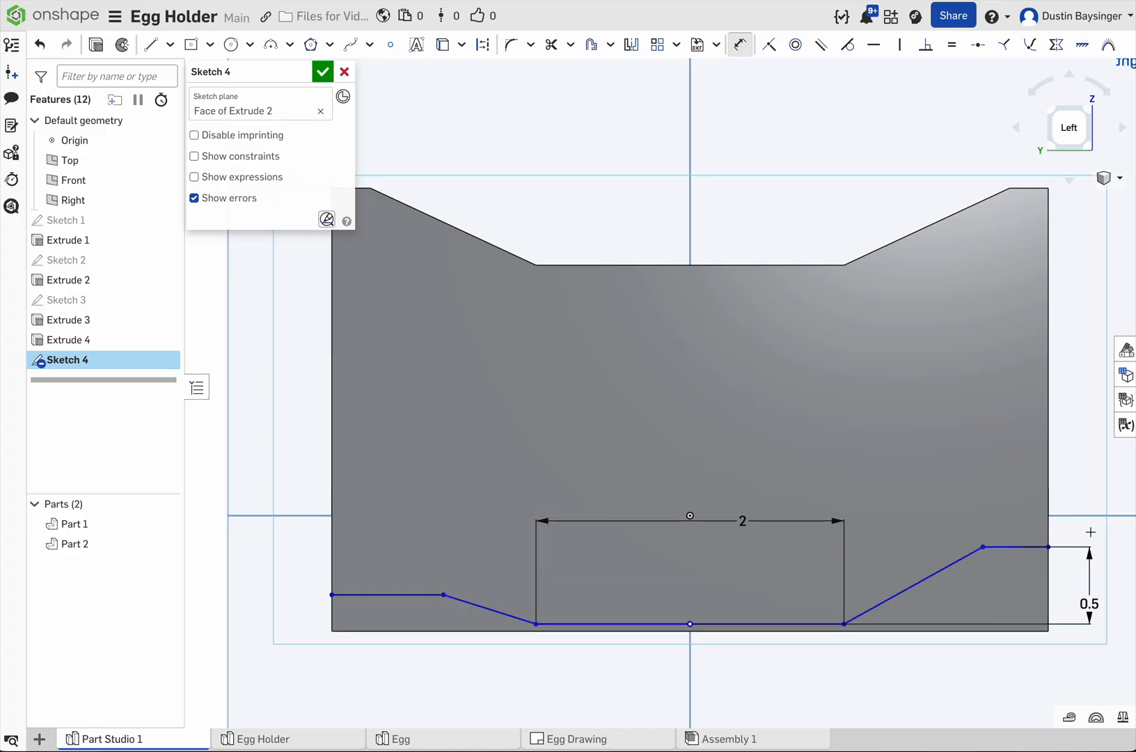
# Step: Dimension the profile's two outer horizontal segments to 0.25 in each
pyautogui.click(997, 547)
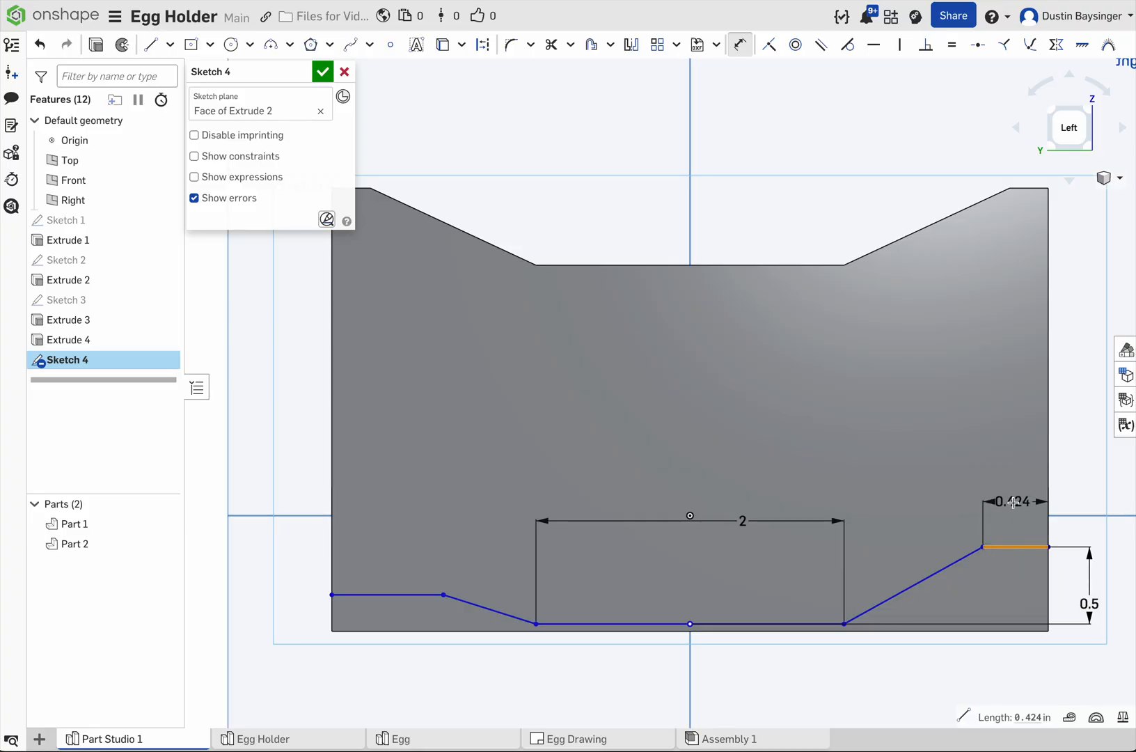
pyautogui.click(1014, 503)
pyautogui.write('.25')
pyautogui.press('Return')
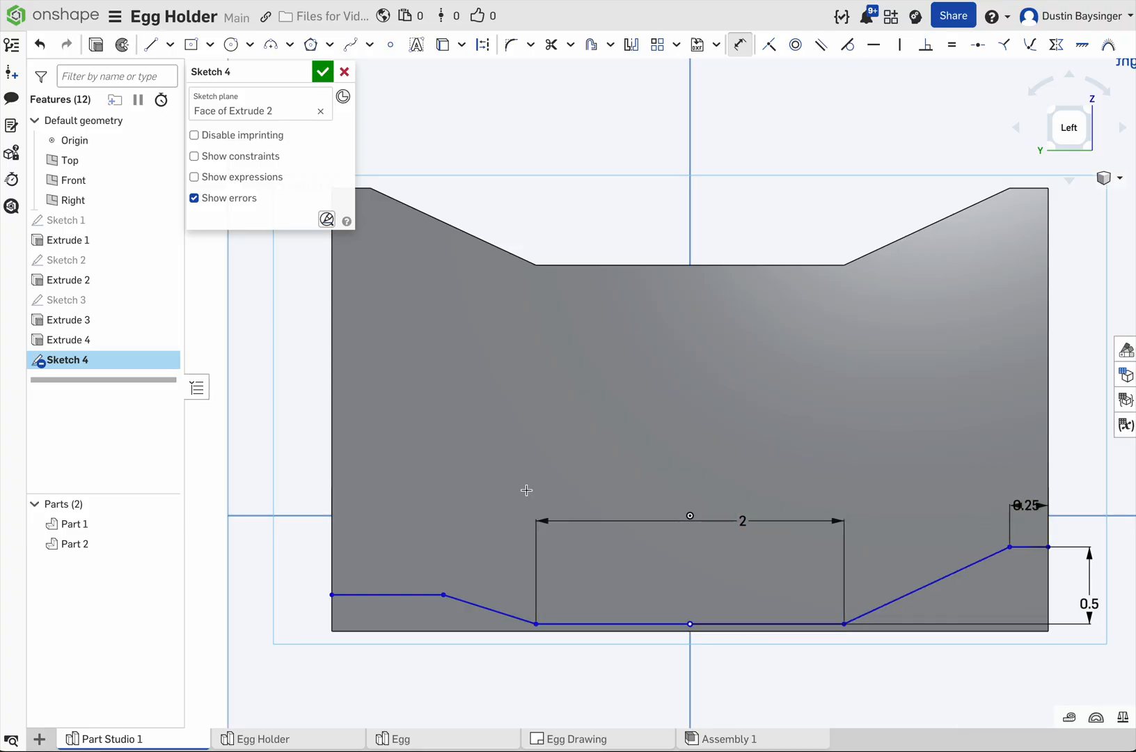
pyautogui.click(418, 587)
pyautogui.click(409, 518)
pyautogui.press('BackSpace')
pyautogui.write('.25')
pyautogui.press('Return')
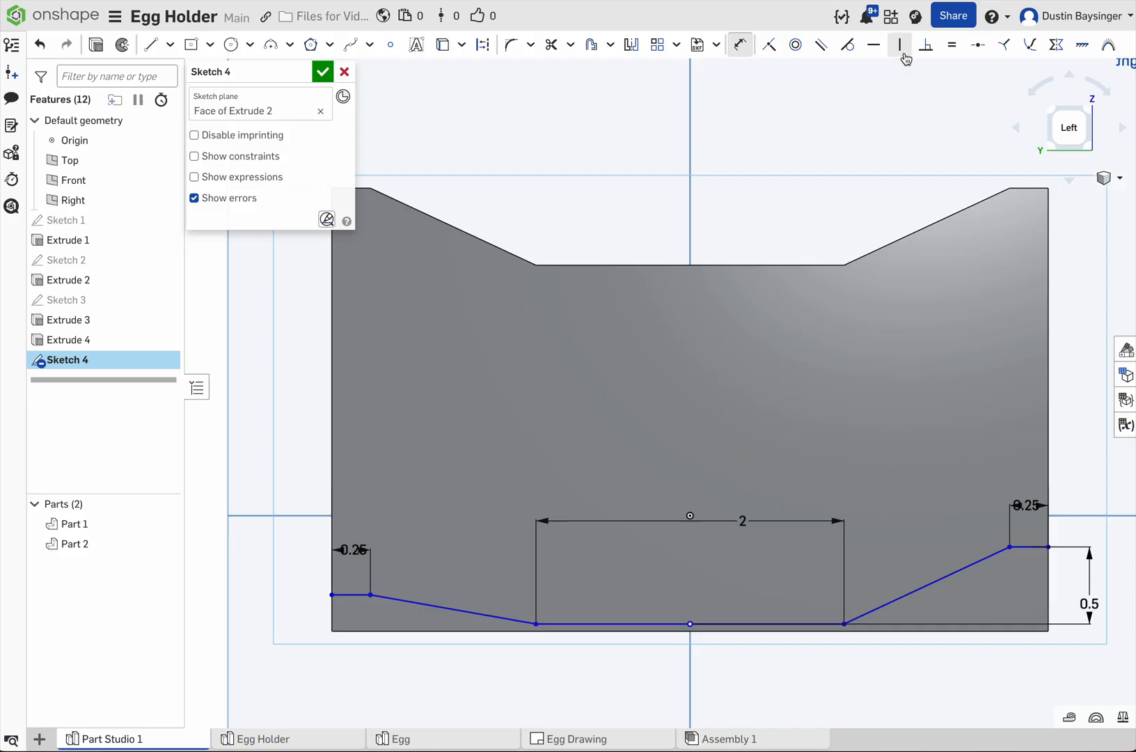
# Step: Constrain the inner endpoints of the two outer segments horizontally to each other
pyautogui.click(874, 44)
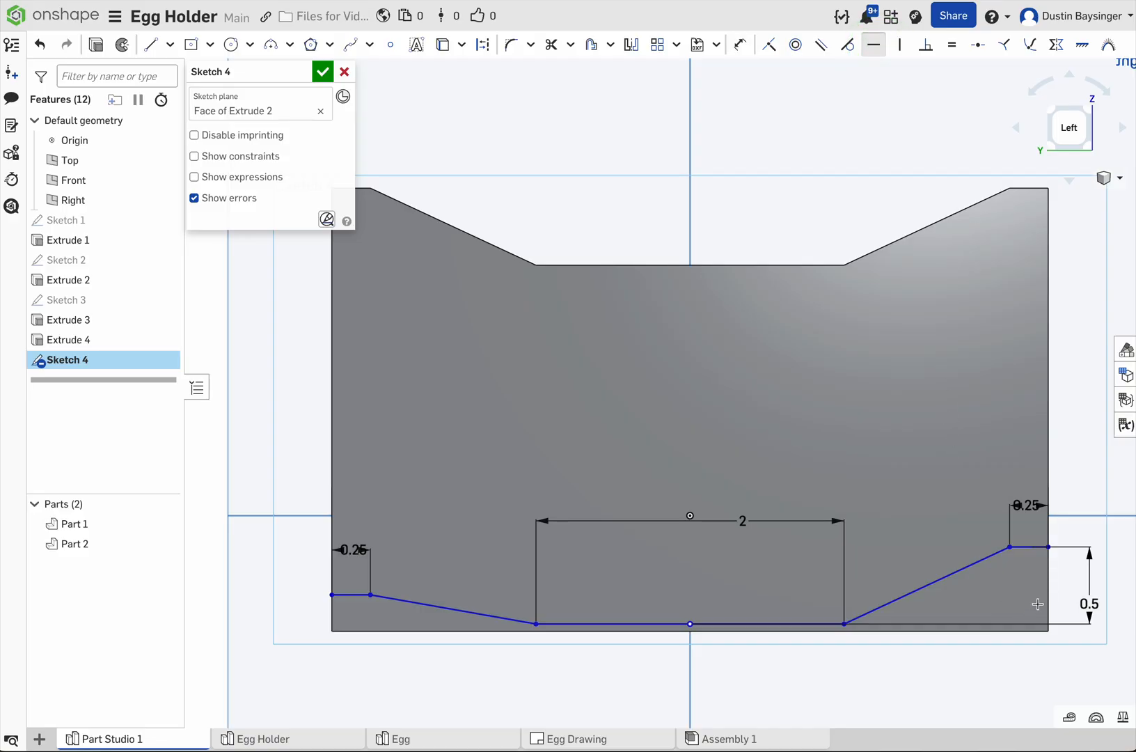
pyautogui.click(371, 594)
pyautogui.click(1012, 549)
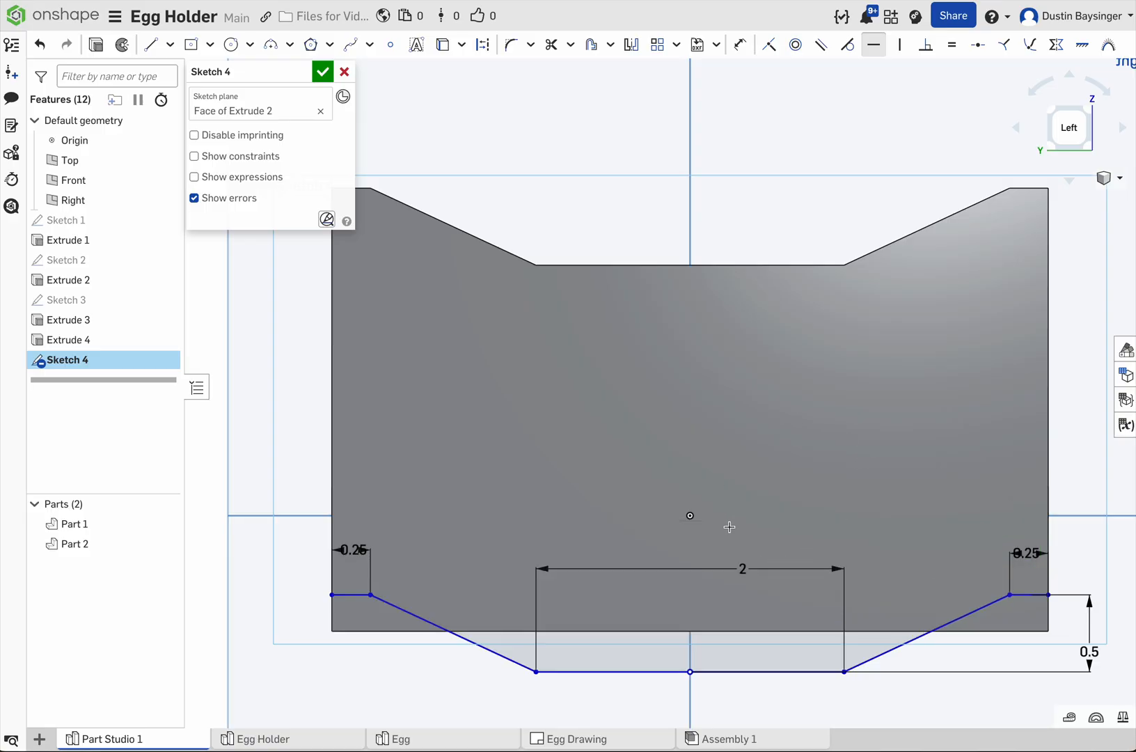
pyautogui.press('Escape')
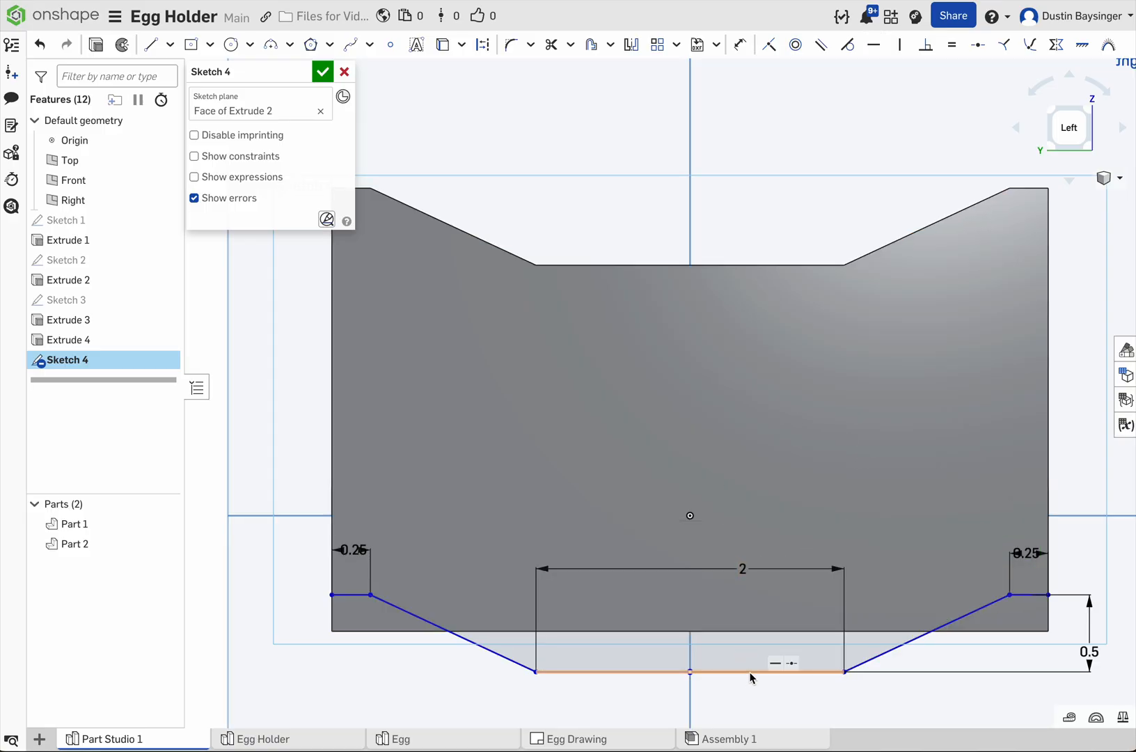
# Step: Move the profile up onto the panel, dimension its lowest segment 0.125 in from the panel's bottom edge, and finish the sketch
pyautogui.moveTo(750, 674); pyautogui.dragTo(750, 591)
pyautogui.press('d')
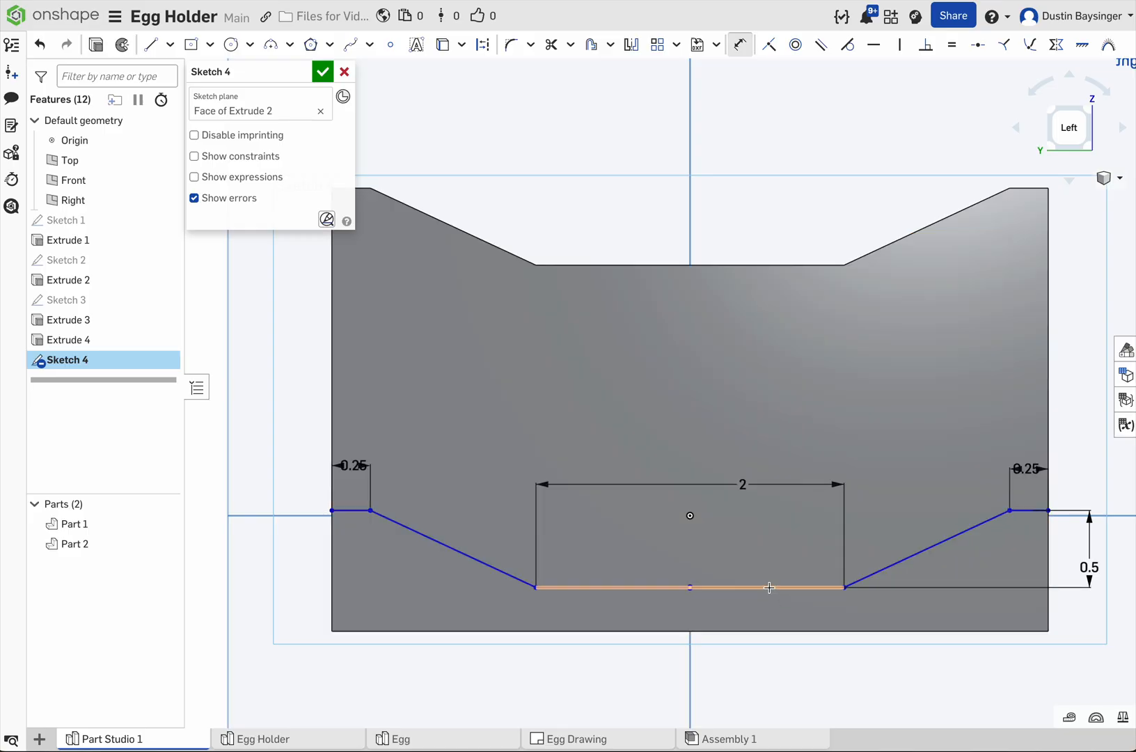
pyautogui.click(768, 599)
pyautogui.click(770, 631)
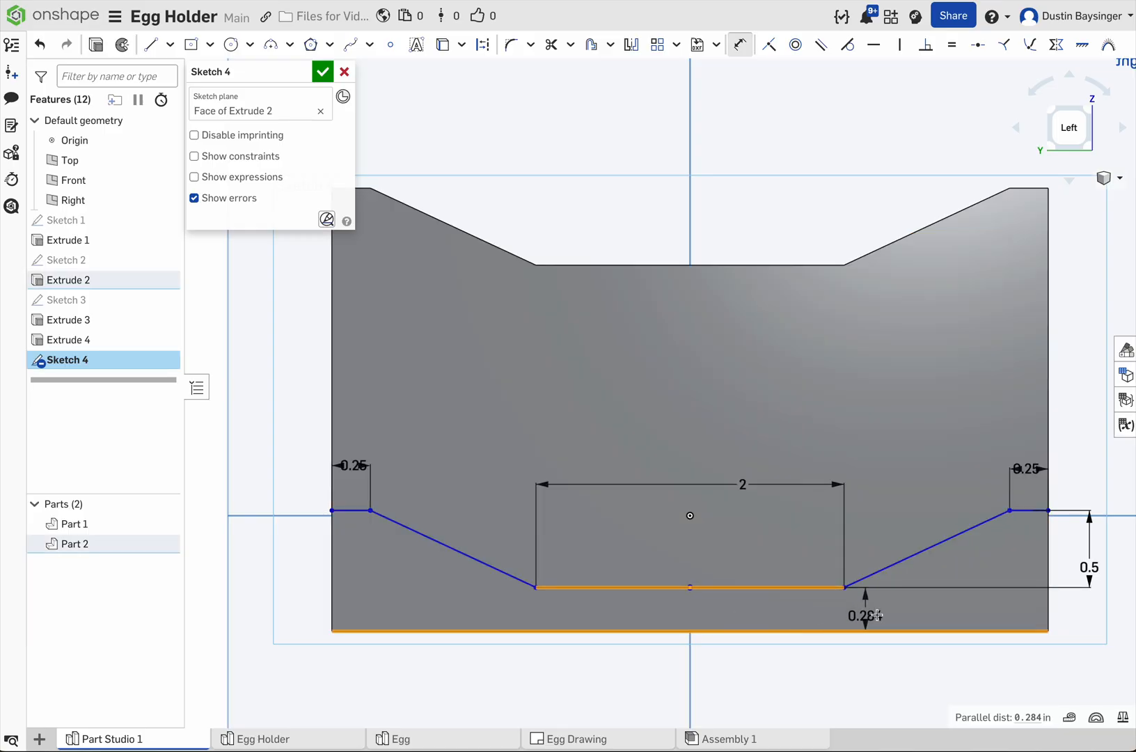
pyautogui.click(1090, 621)
pyautogui.press('BackSpace')
pyautogui.write('.125')
pyautogui.press('Return')
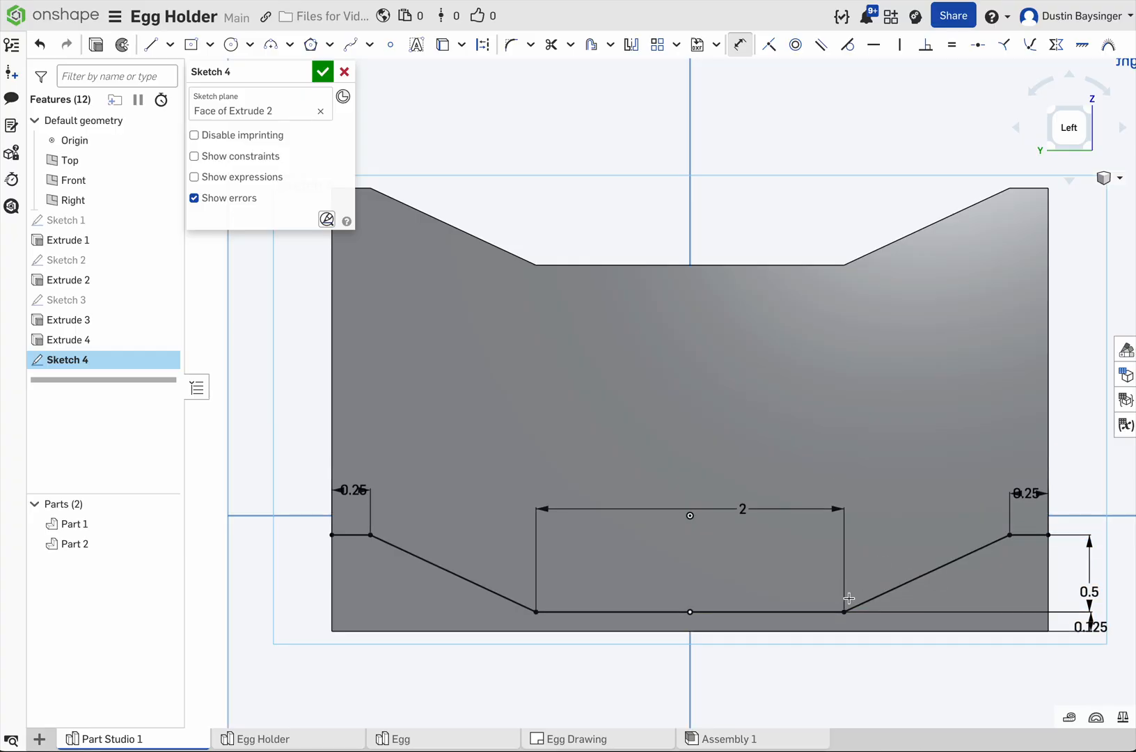
pyautogui.moveTo(914, 515); pyautogui.dragTo(905, 520, button='right')
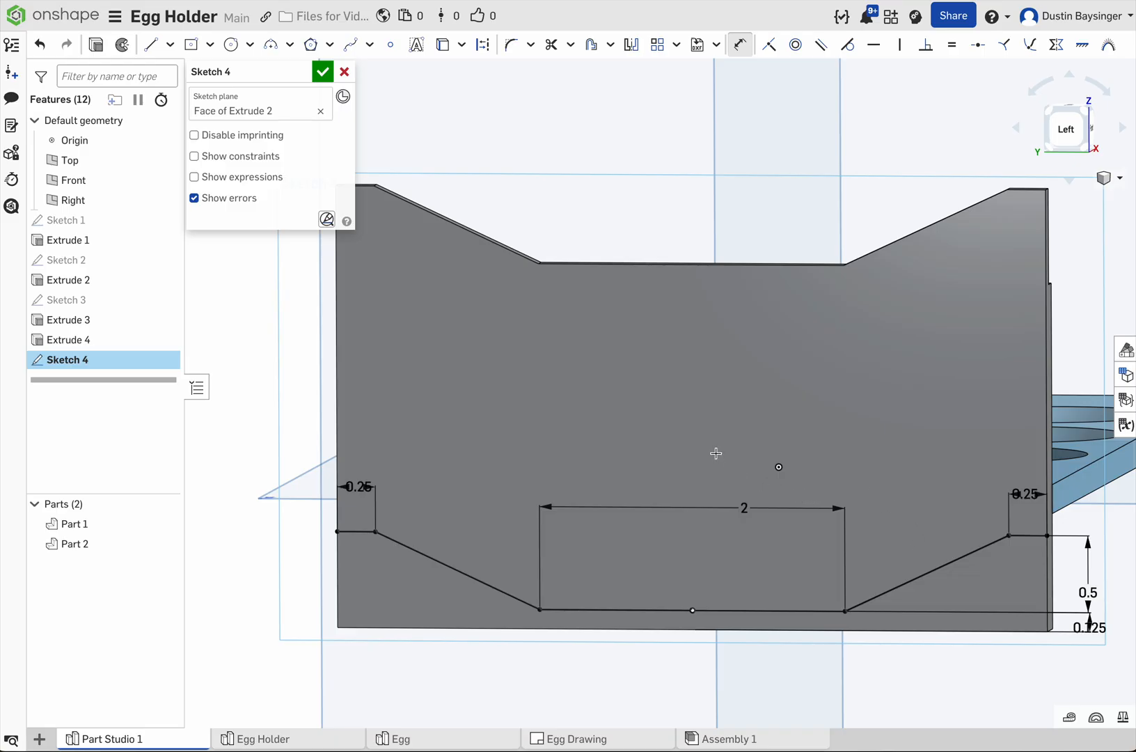
pyautogui.click(322, 72)
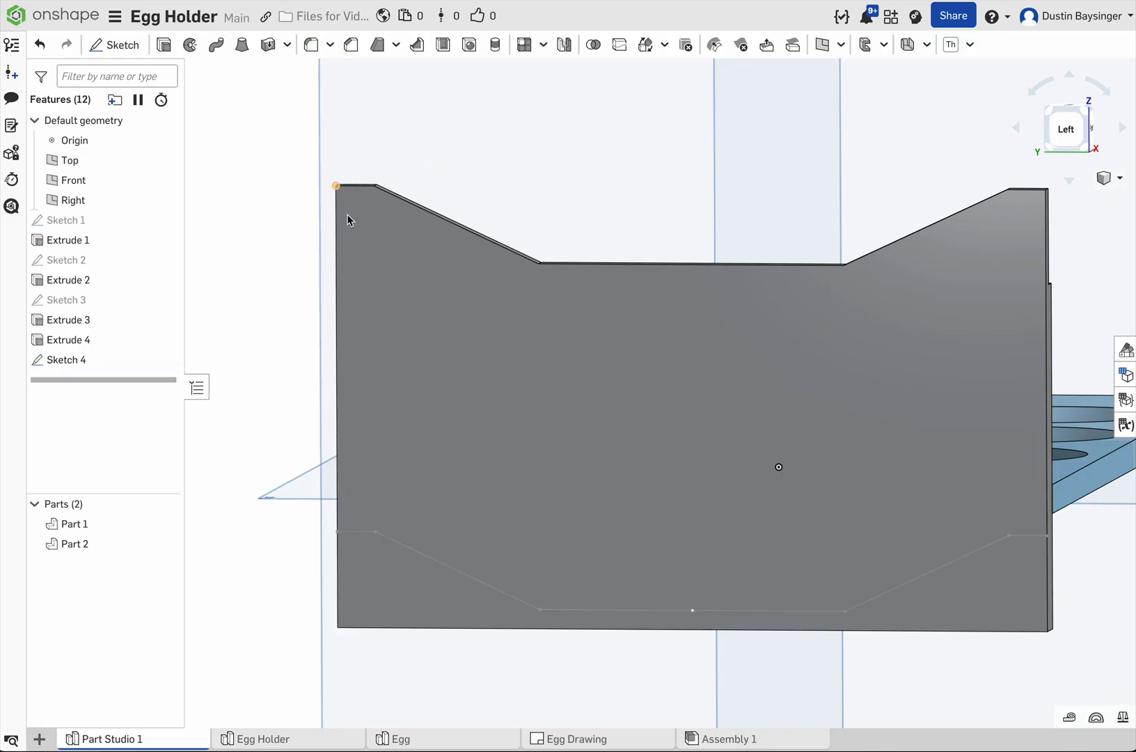
# Step: Cut the sketch region below the profile from the end panel with a blind Remove extrude of depth 0.125+.01 in
pyautogui.click(447, 594)
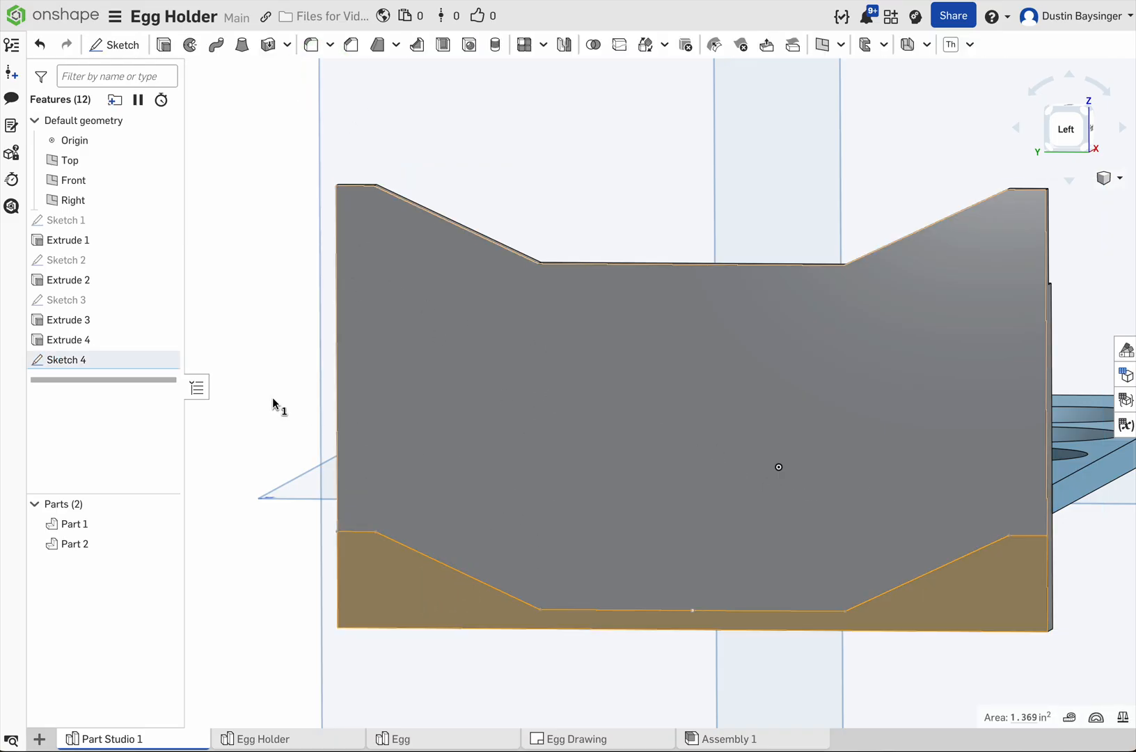
pyautogui.click(166, 47)
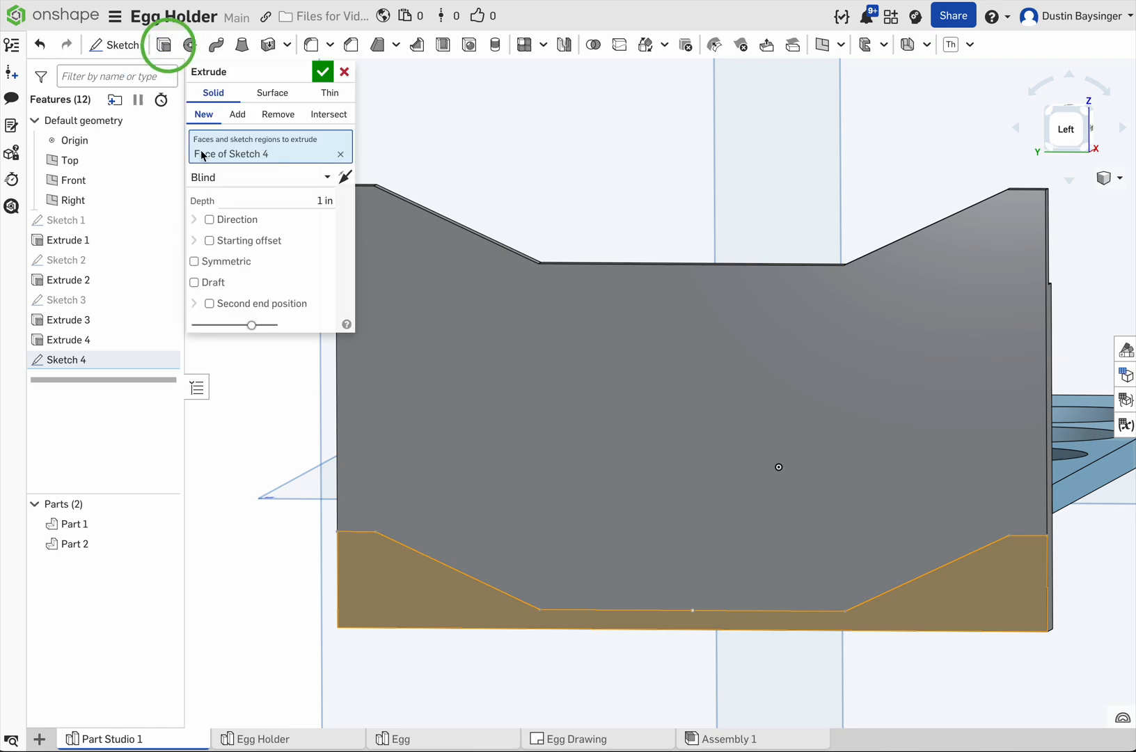
pyautogui.click(278, 115)
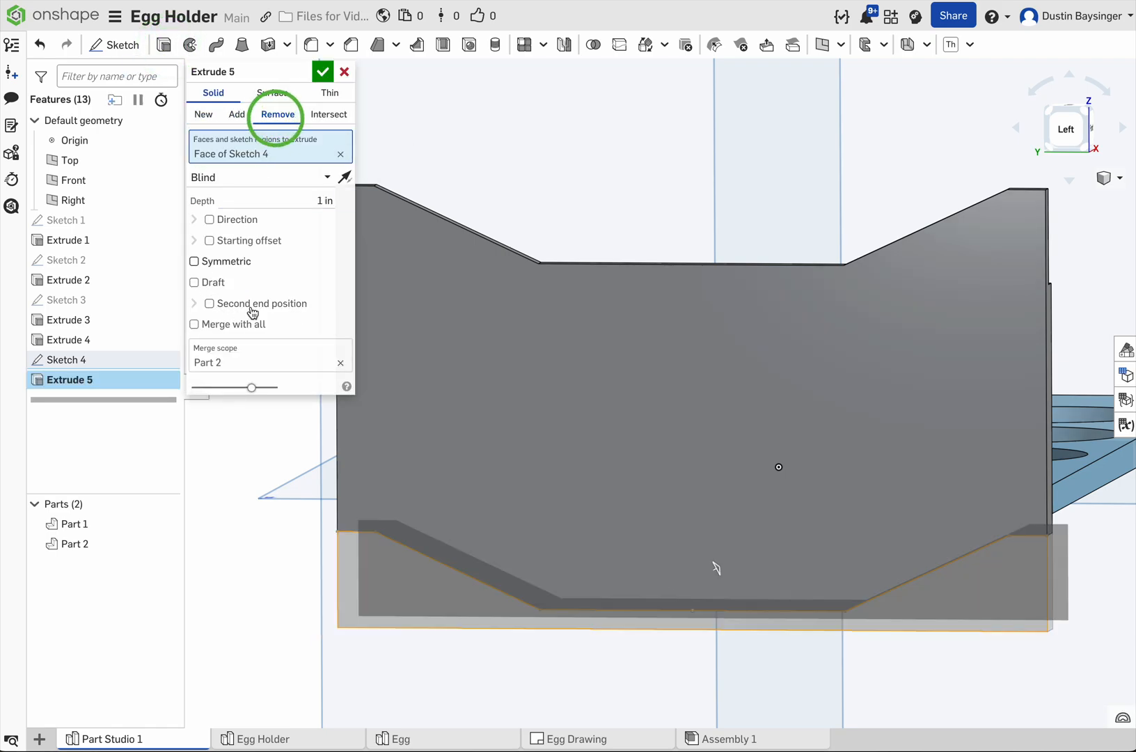
pyautogui.moveTo(531, 203); pyautogui.dragTo(516, 211, button='right')
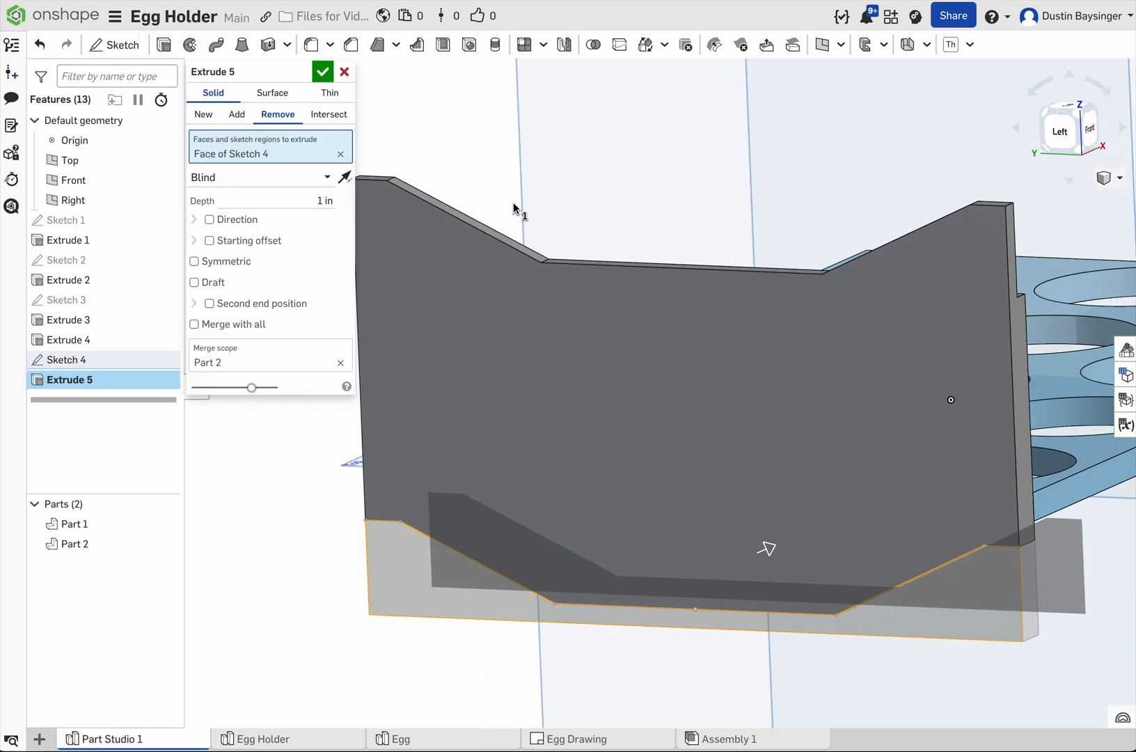
pyautogui.click(276, 196)
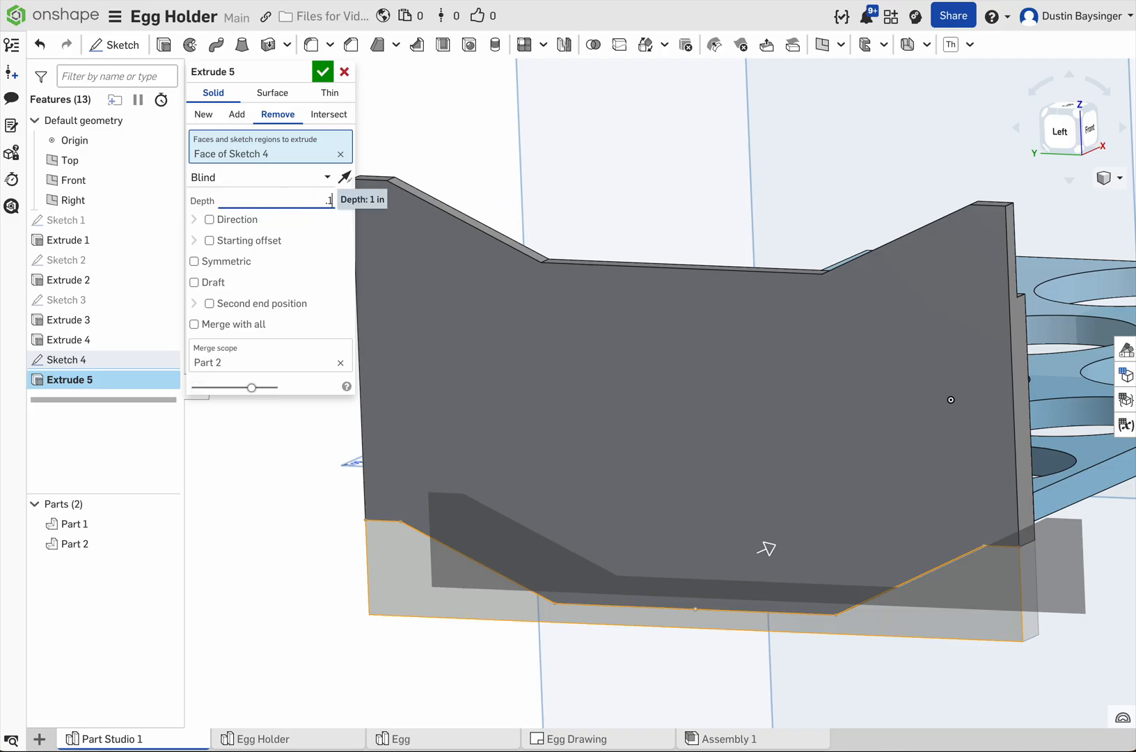
pyautogui.write('.125')
pyautogui.press('Return')
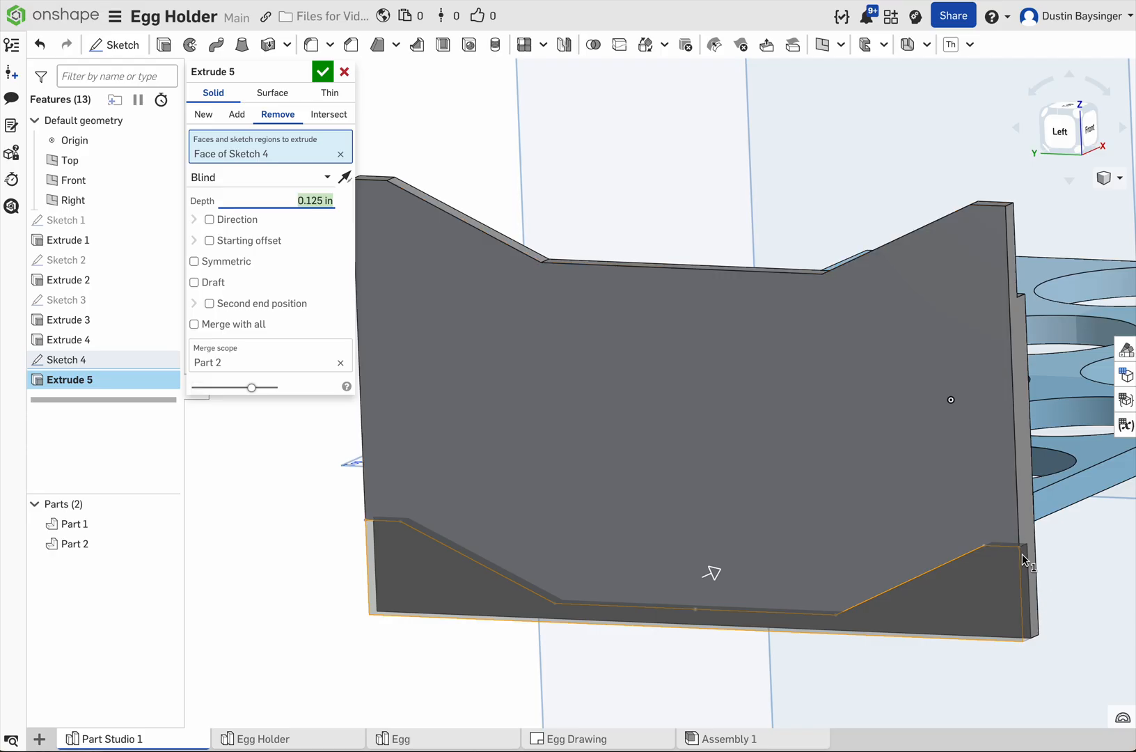
pyautogui.click(332, 200)
pyautogui.write('+.01')
pyautogui.press('Return')
pyautogui.click(322, 71)
# Step: Start a new sketch on the end panel's narrow front side face
pyautogui.moveTo(629, 393); pyautogui.dragTo(778, 547, button='right')
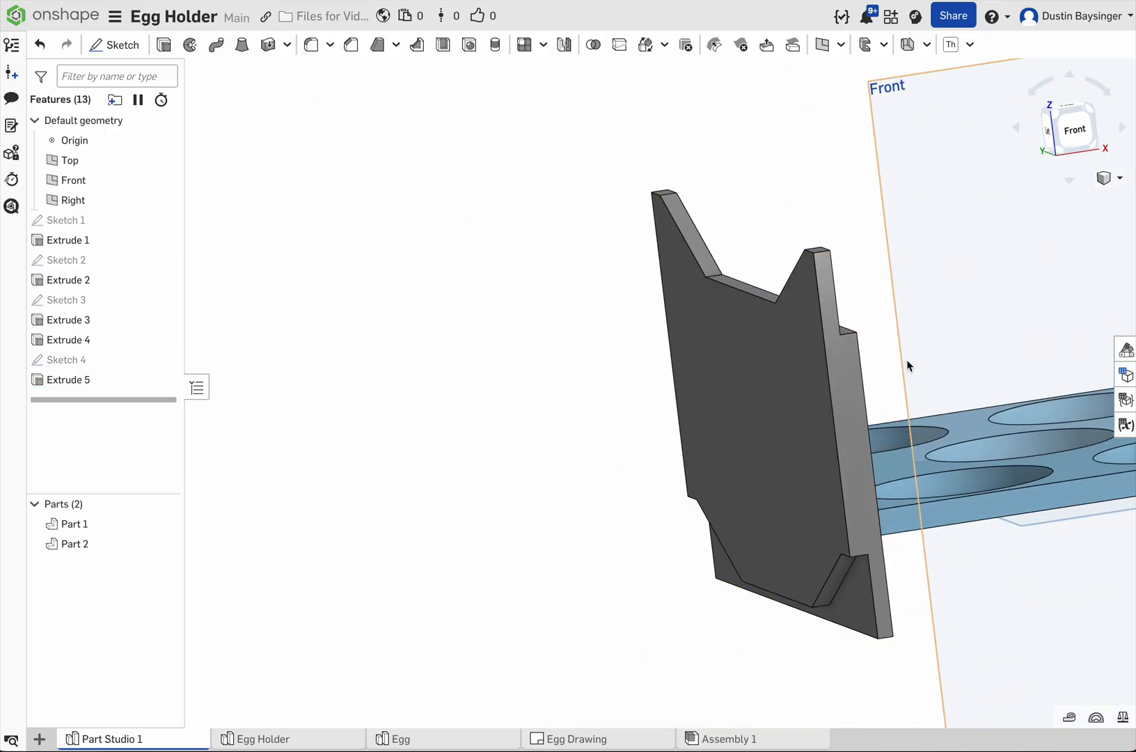
pyautogui.moveTo(840, 401); pyautogui.dragTo(858, 515, button='right')
pyautogui.moveTo(945, 540); pyautogui.dragTo(898, 540, button='right')
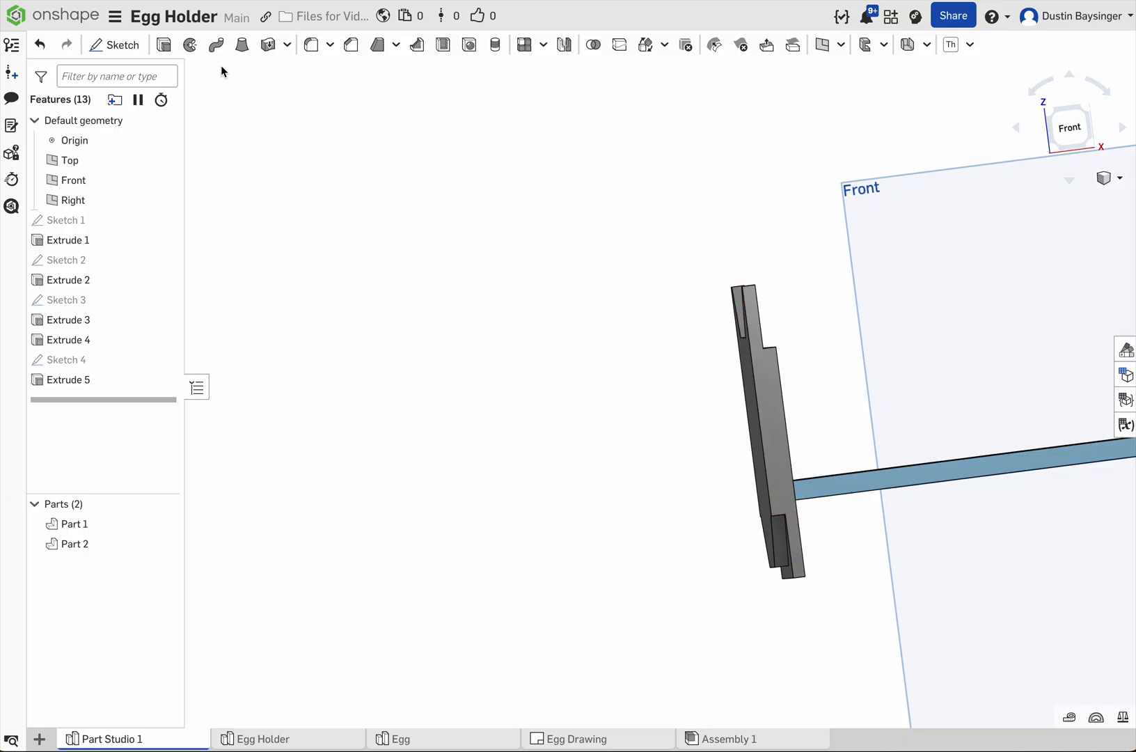
pyautogui.click(118, 45)
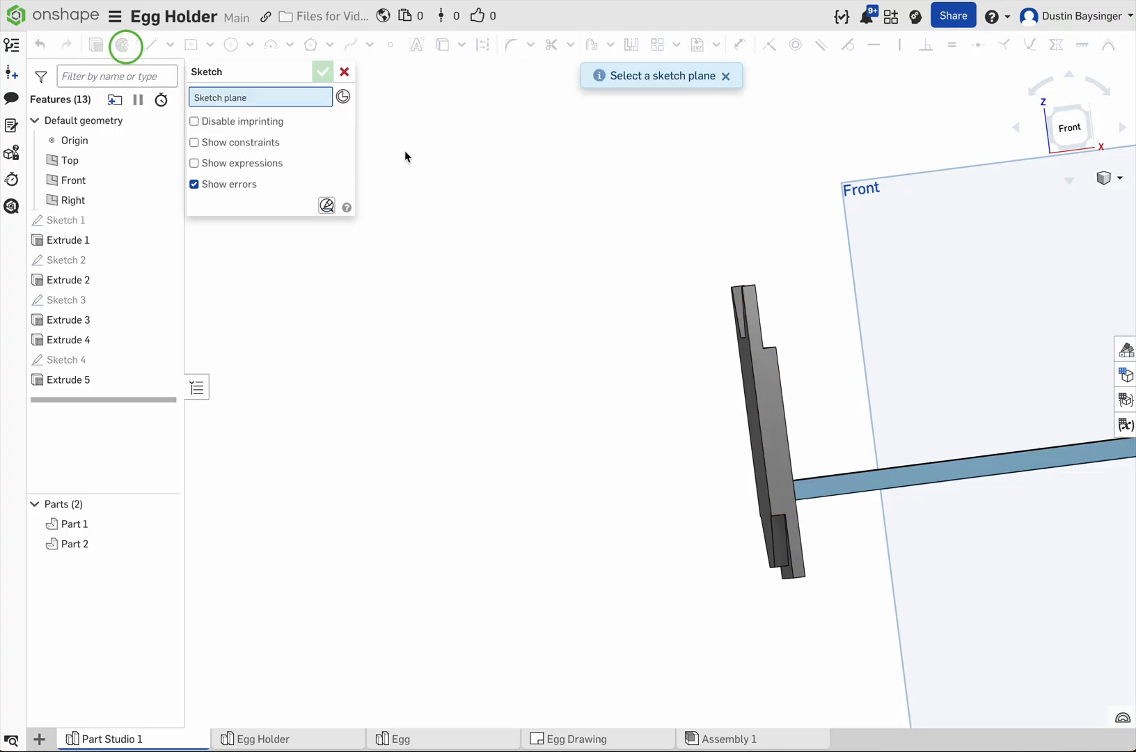
pyautogui.click(767, 376)
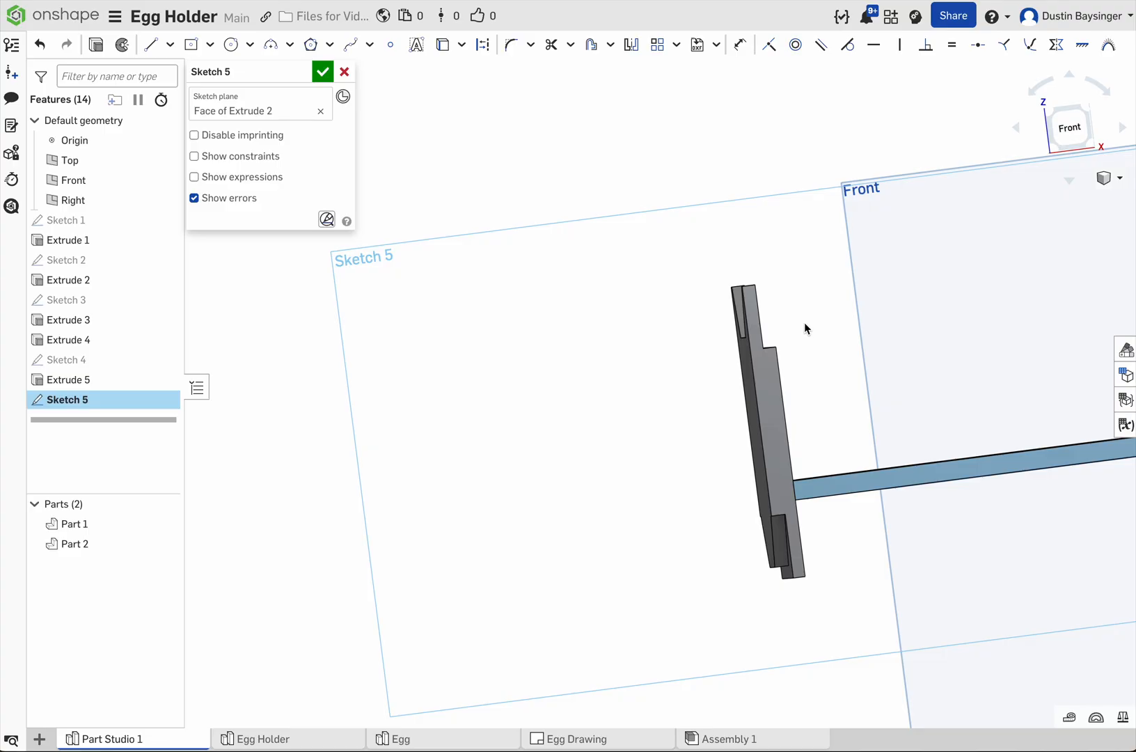
pyautogui.rightClick(822, 340)
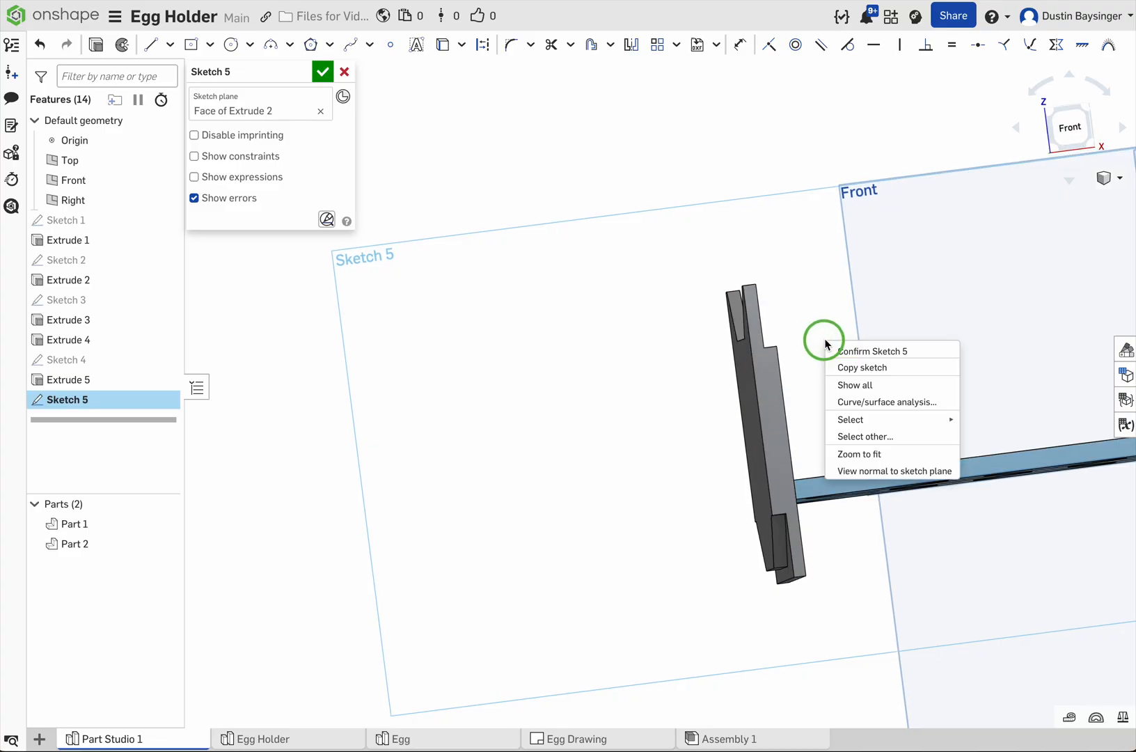
pyautogui.click(864, 471)
pyautogui.scroll(8, 658, 298)
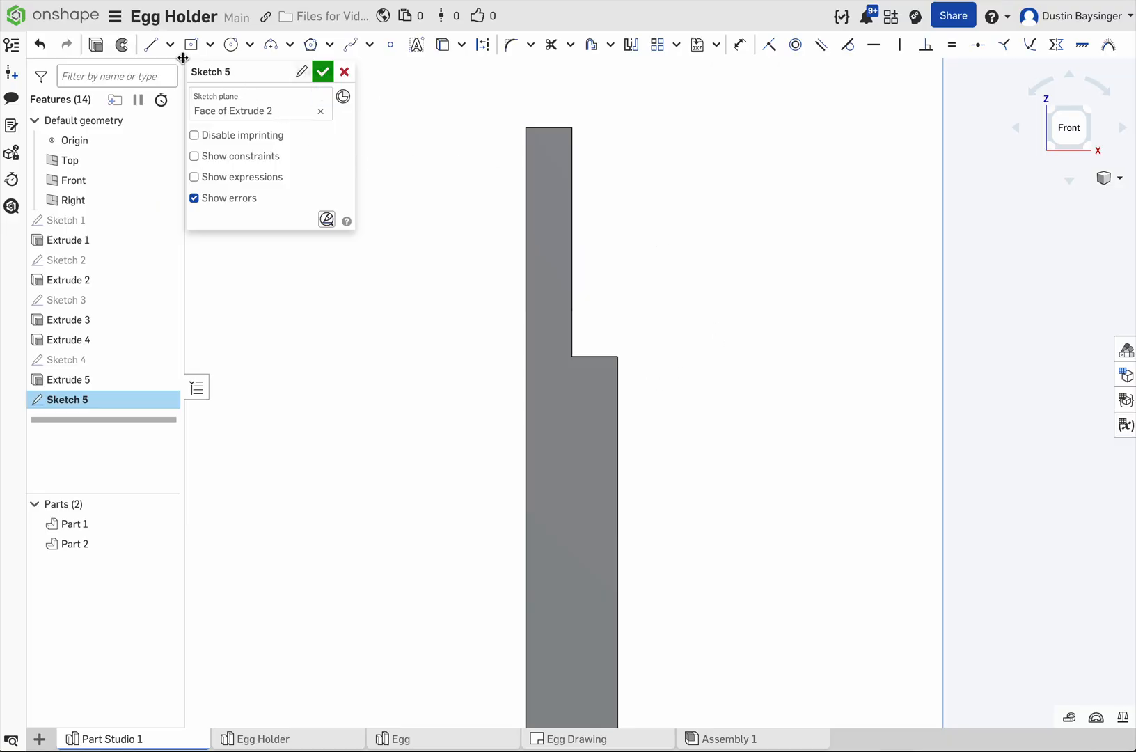
# Step: From the step's outer corner, draw lines 0.192 in up, 0.243 in outward, 0.192 in down, and about 0.384 in diagonally back to the panel edge
pyautogui.click(160, 47)
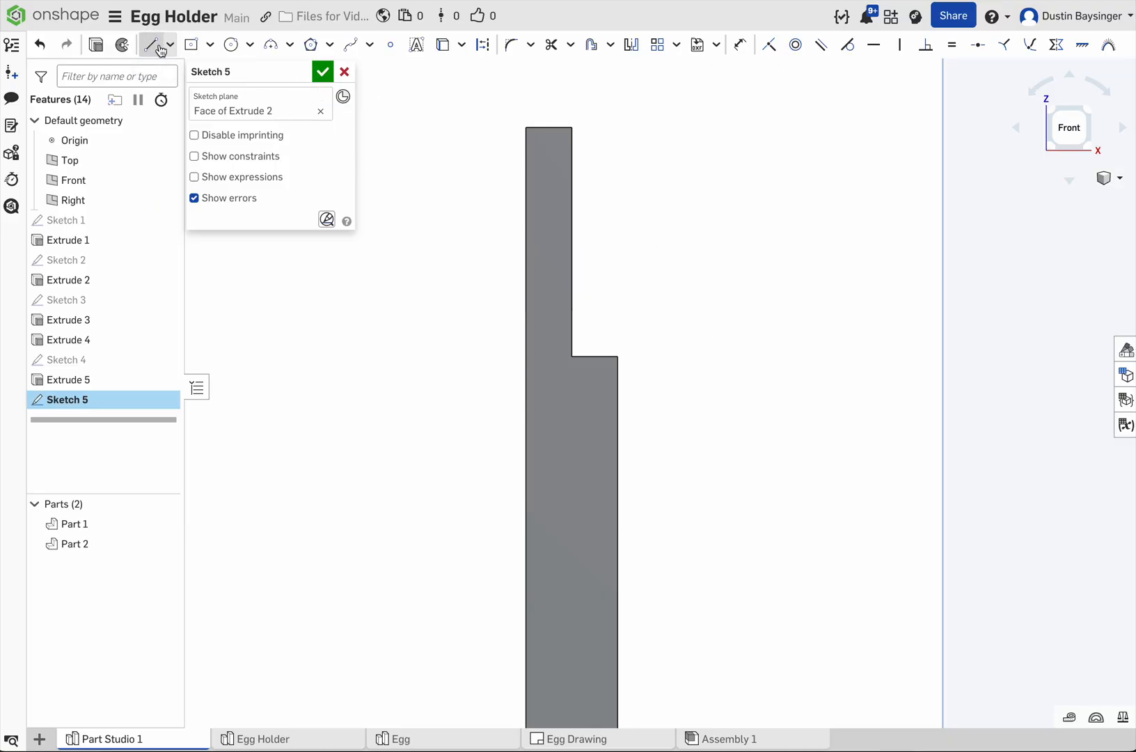
pyautogui.click(617, 357)
pyautogui.click(617, 287)
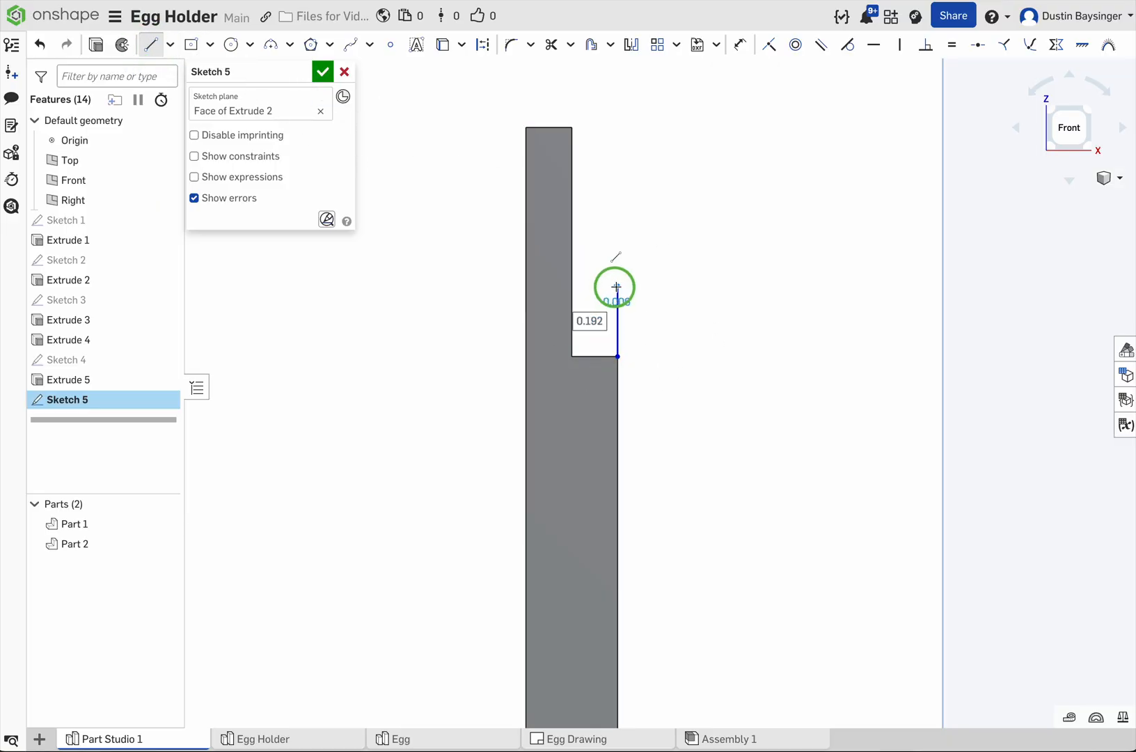
pyautogui.click(706, 286)
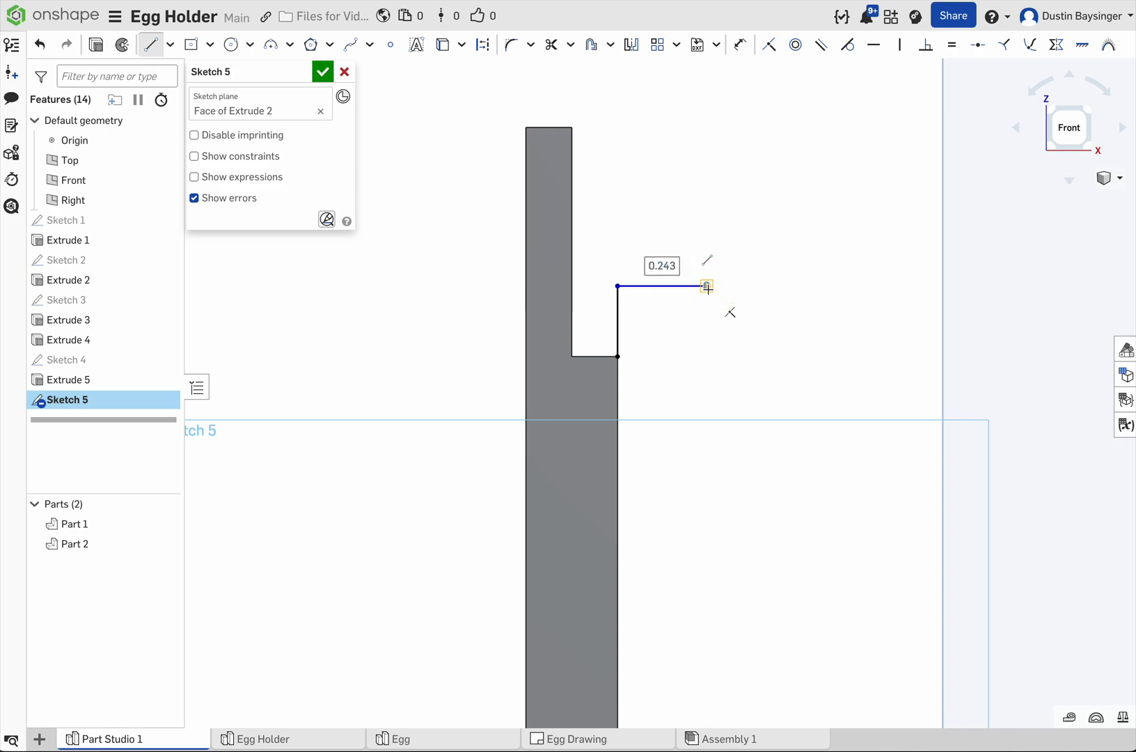
pyautogui.click(708, 357)
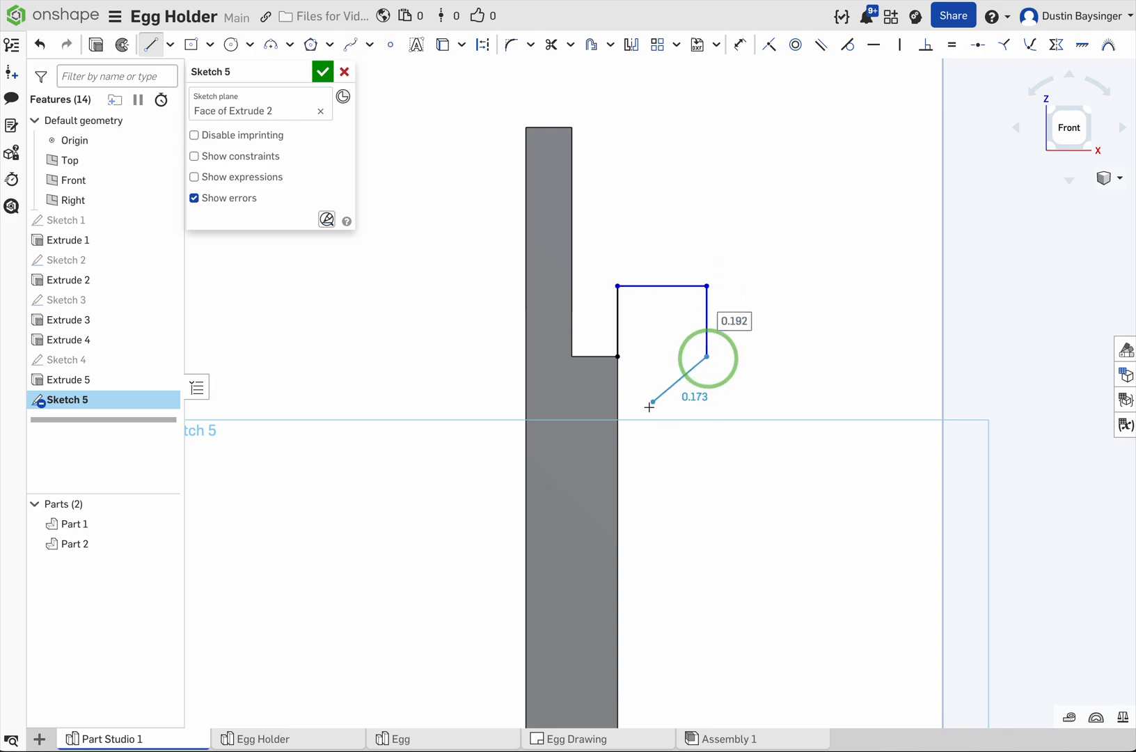
pyautogui.click(619, 466)
pyautogui.press('Escape')
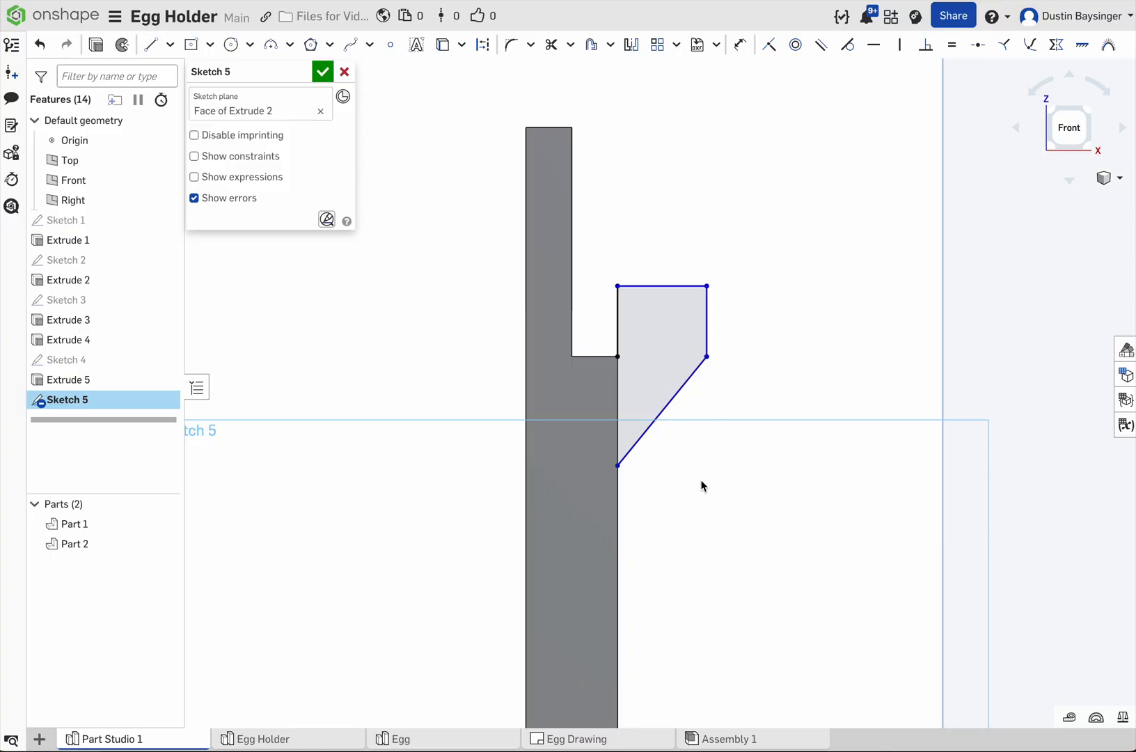
# Step: Dimension the angle between the diagonal line and the panel's vertical edge to 45 degrees
pyautogui.press('d')
pyautogui.click(651, 424)
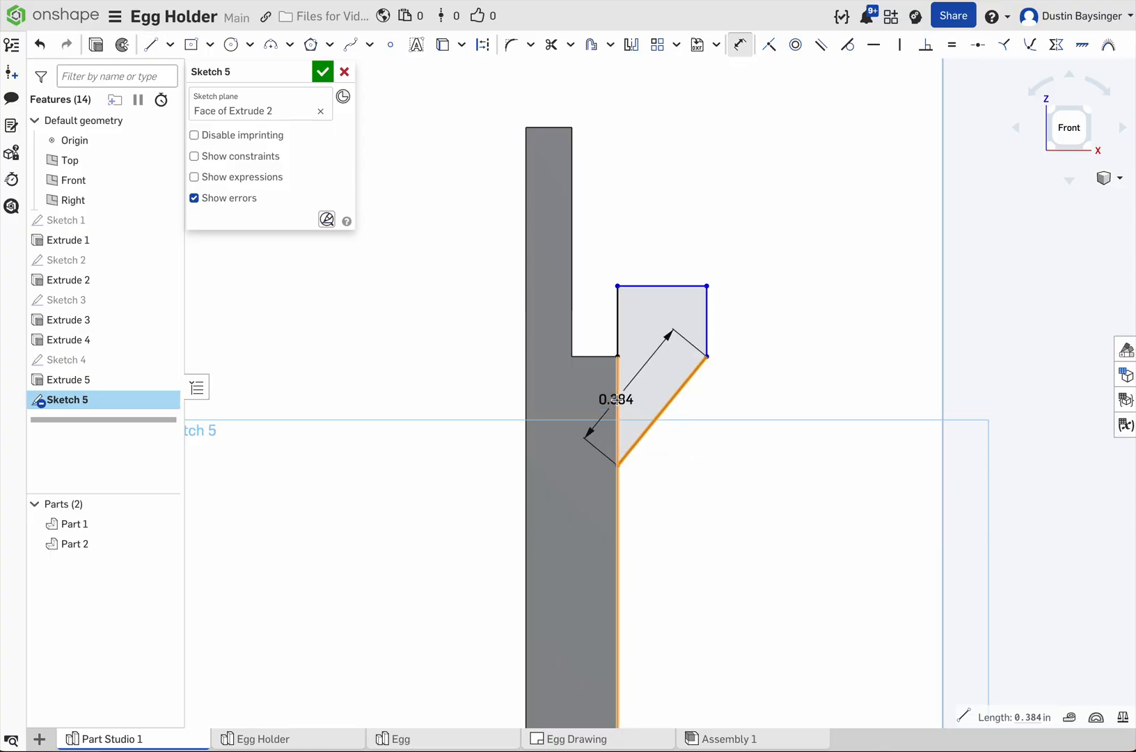
pyautogui.click(618, 402)
pyautogui.click(648, 385)
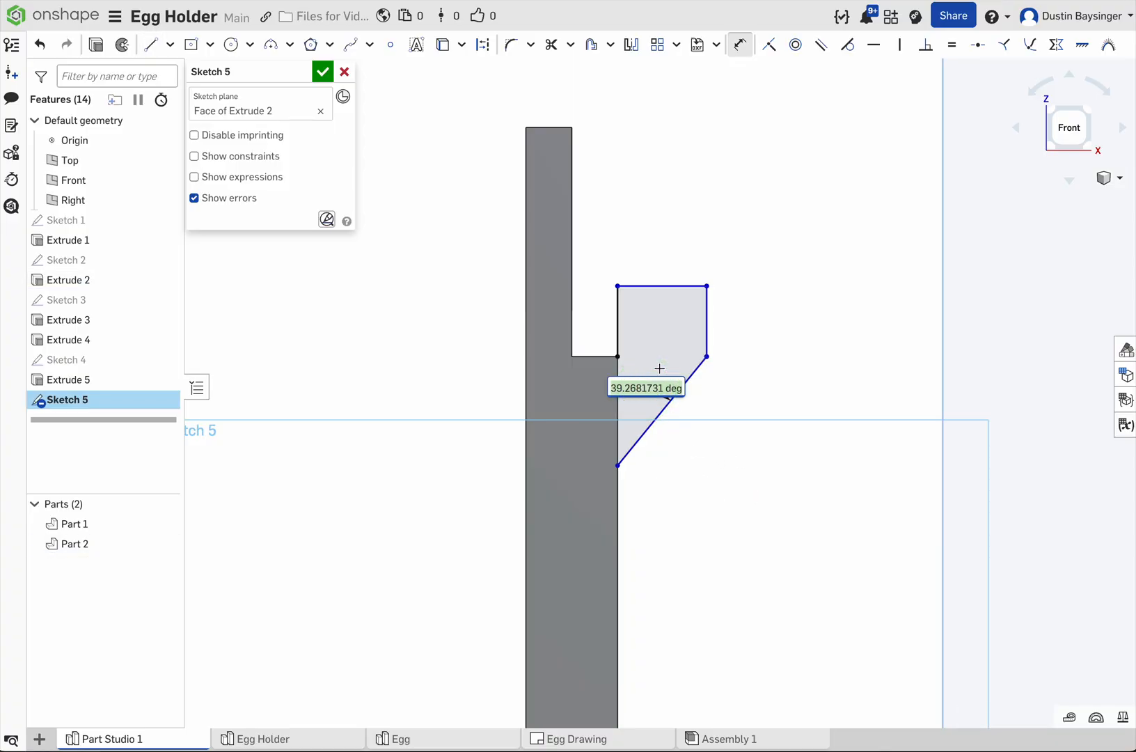
pyautogui.write('45')
pyautogui.press('Return')
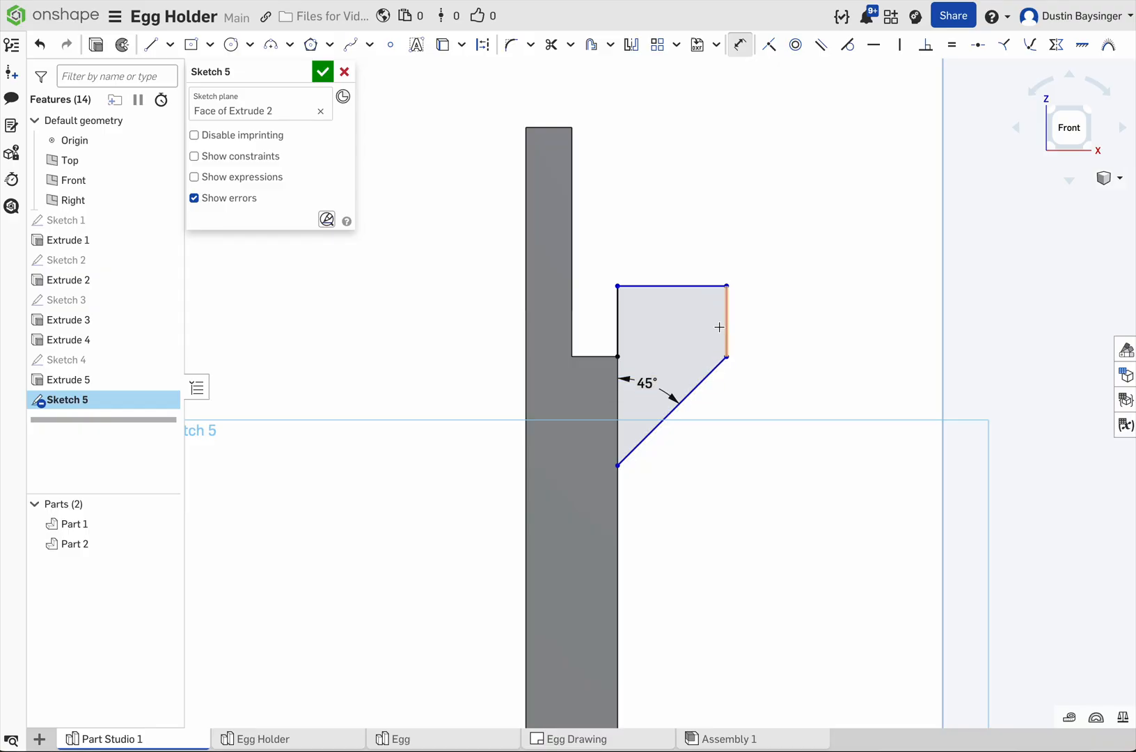
# Step: Dimension the small profile's top horizontal line to 0.0625 in
pyautogui.click(688, 287)
pyautogui.click(690, 220)
pyautogui.write('.0625')
pyautogui.press('Return')
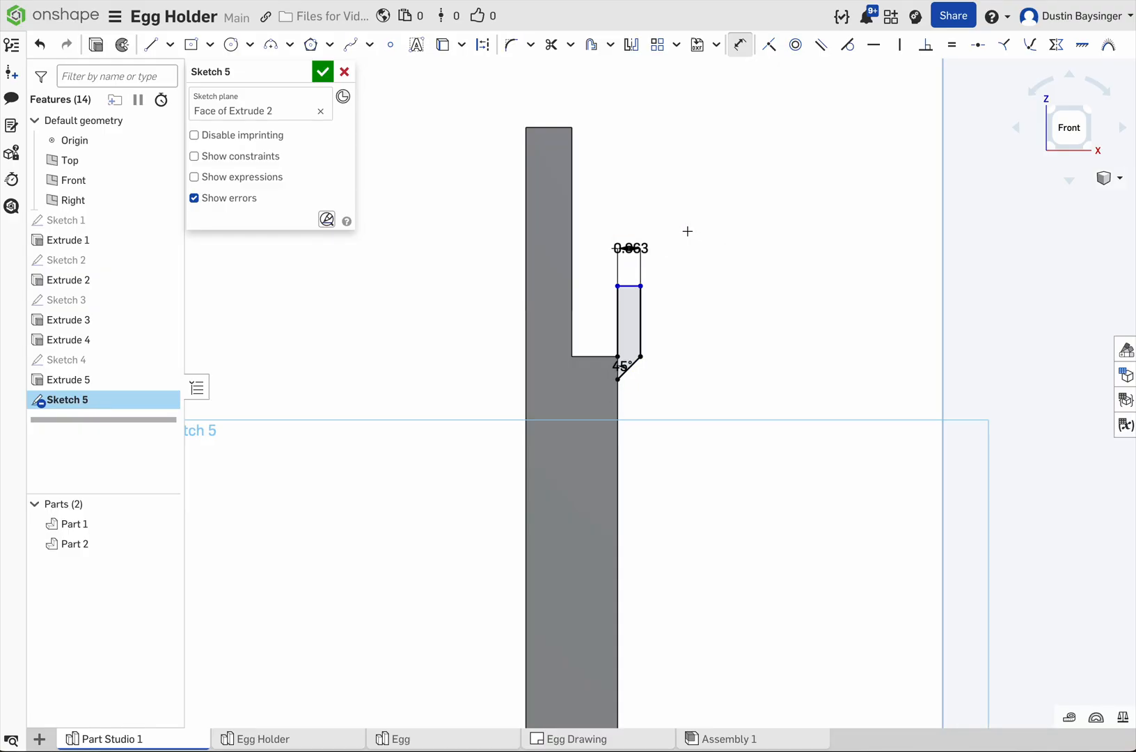
# Step: Dimension the small profile's outer vertical line to 0.125 in
pyautogui.scroll(3, 655, 319)
pyautogui.click(638, 321)
pyautogui.click(703, 304)
pyautogui.press('BackSpace')
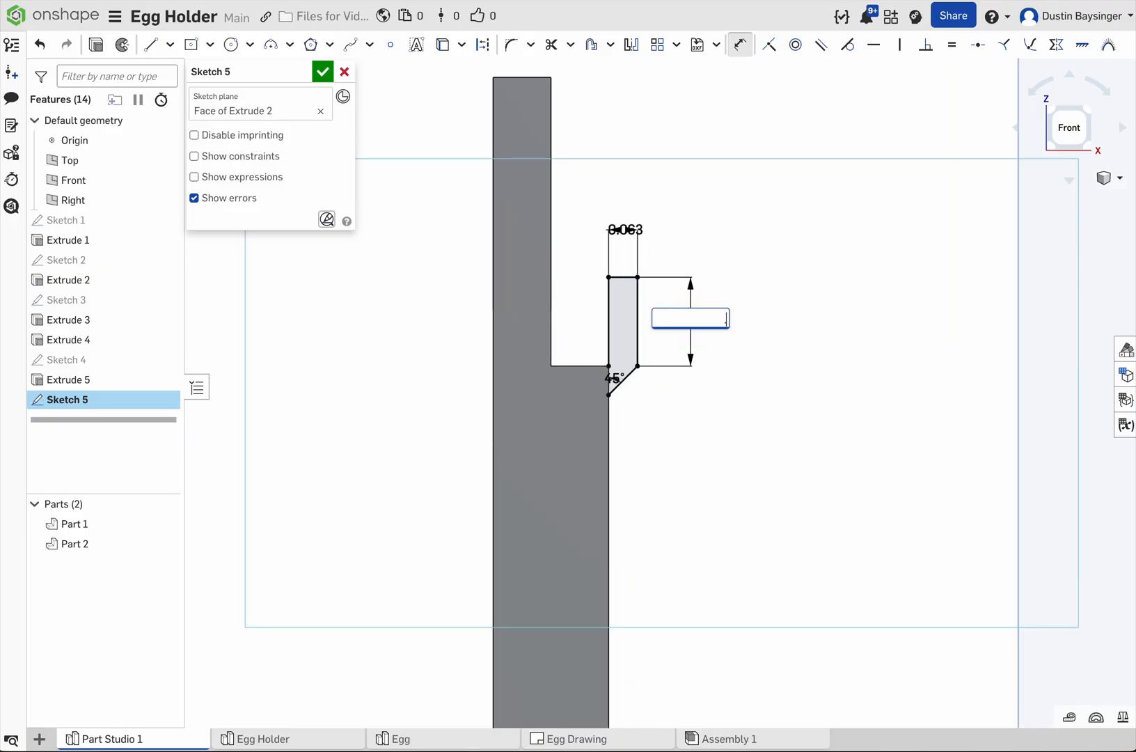
pyautogui.press('Return')
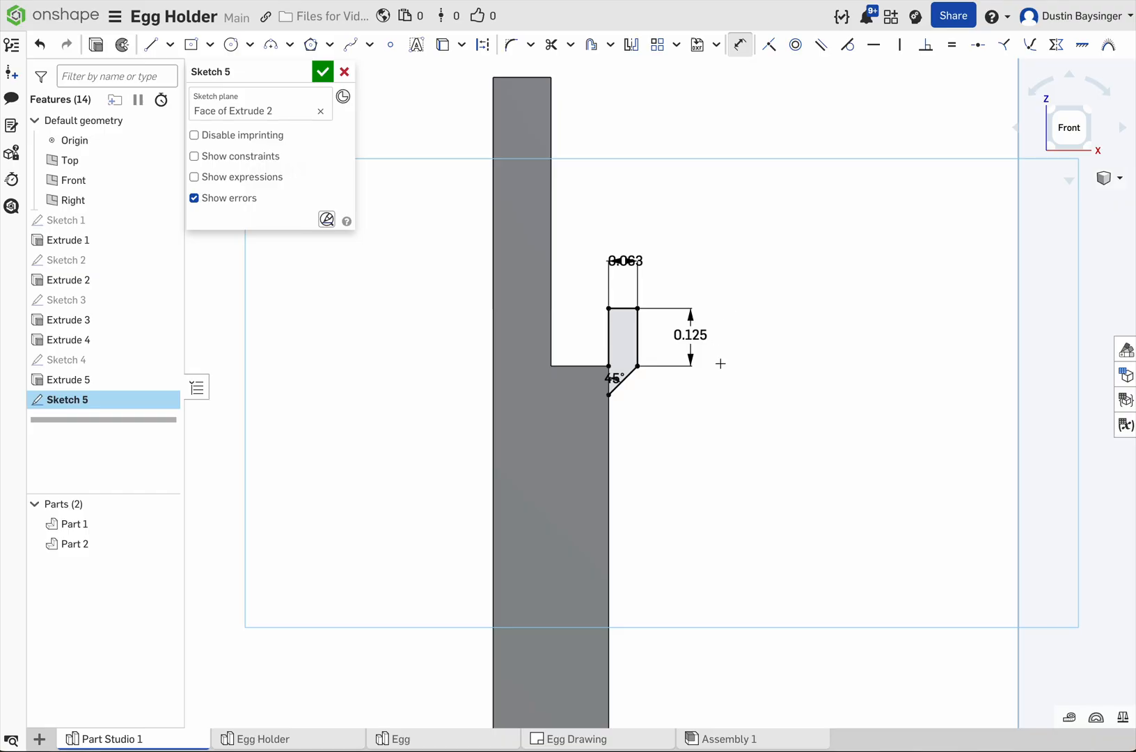
# Step: Set the profile's outer vertical line to 0.0625 in and finish the sketch
pyautogui.doubleClick(691, 335)
pyautogui.write('.0625')
pyautogui.press('Return')
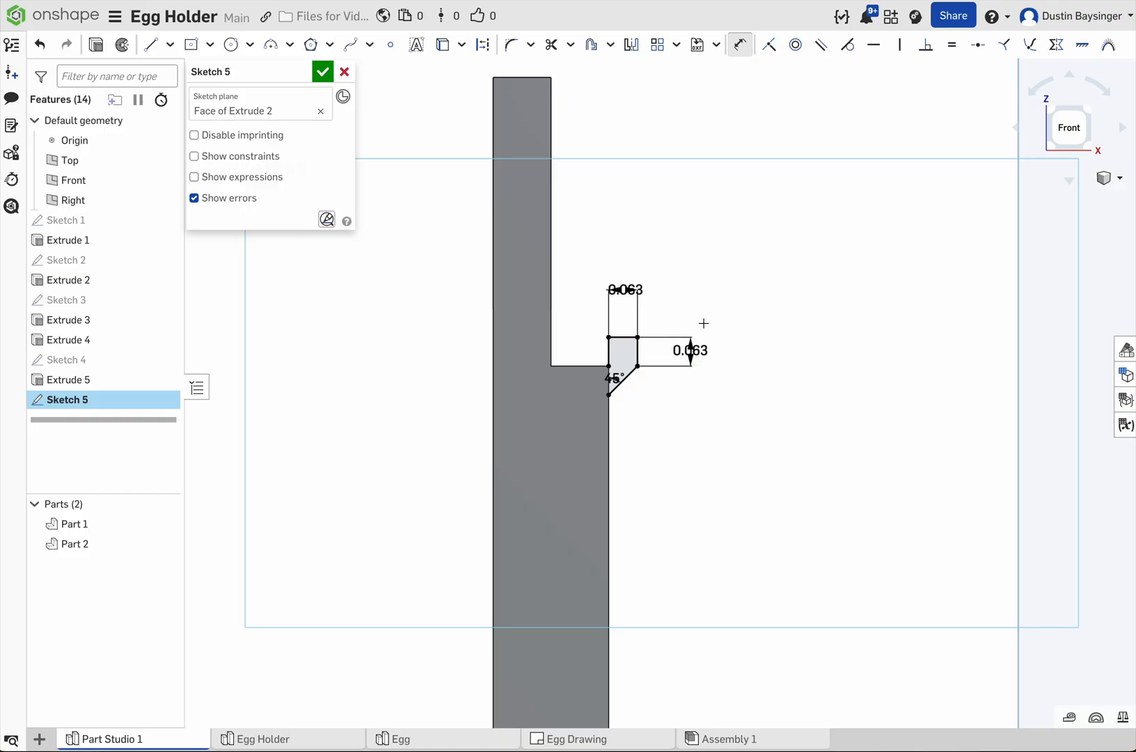
pyautogui.click(320, 72)
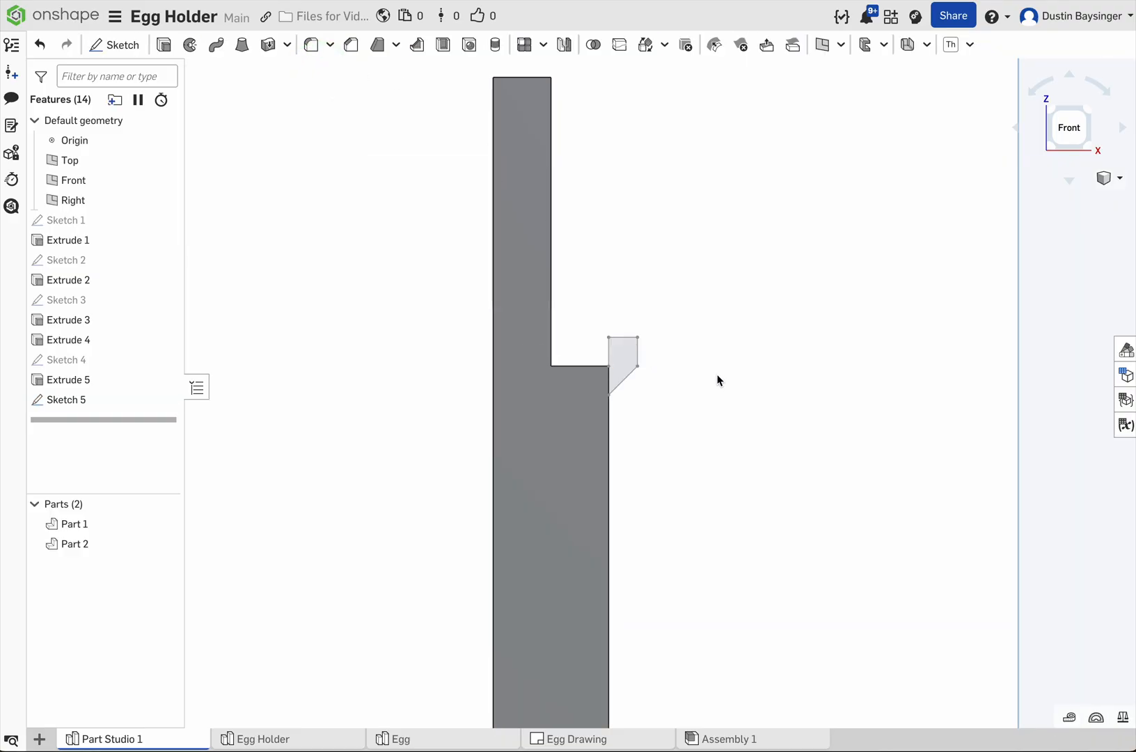
# Step: Extrude the small lip profile as an added feature, flipping the direction so it runs along the end panel
pyautogui.click(626, 357)
pyautogui.click(168, 48)
pyautogui.moveTo(784, 330); pyautogui.dragTo(754, 354, button='right')
pyautogui.scroll(-5, 754, 354)
pyautogui.moveTo(801, 348); pyautogui.dragTo(609, 438, button='middle')
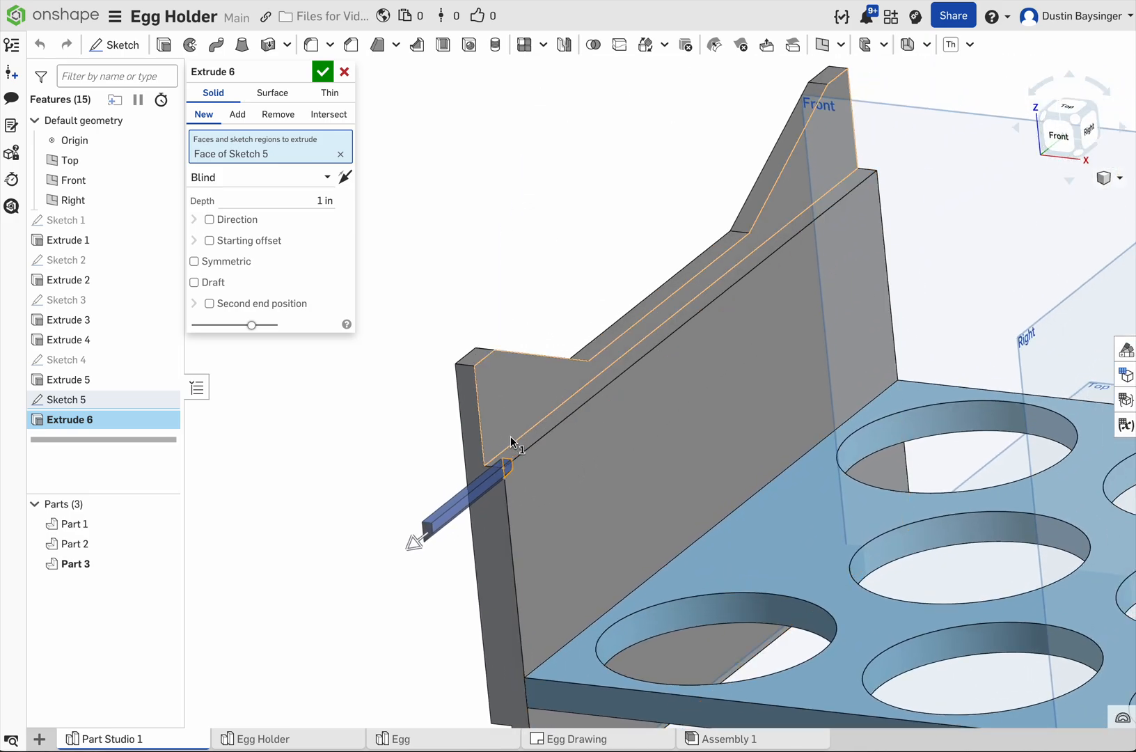
pyautogui.click(235, 118)
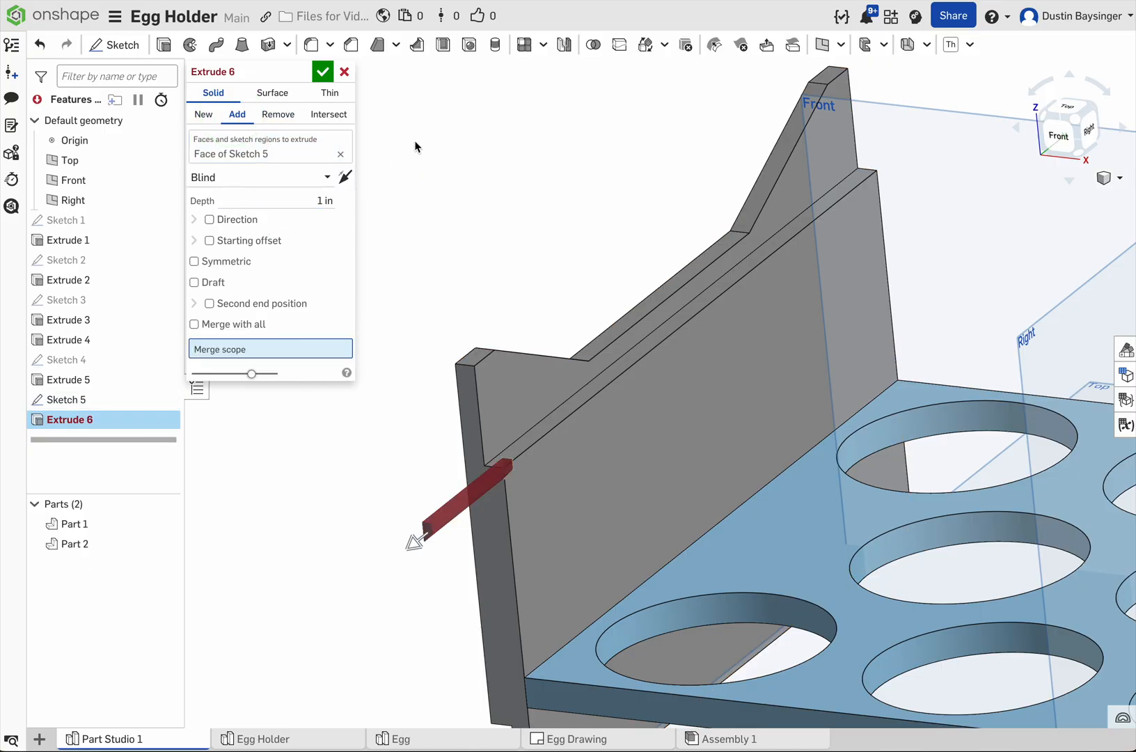
pyautogui.click(346, 180)
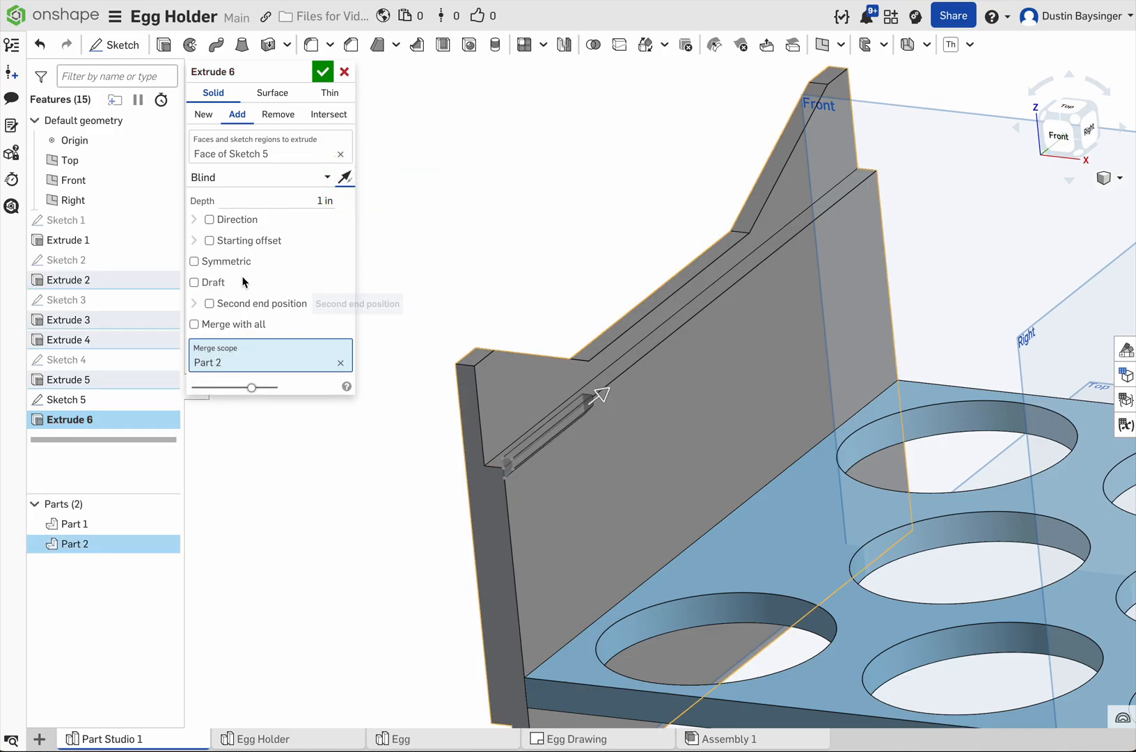
# Step: Set the lip extrusion to end up to the end panel's opposite narrow side face and accept it
pyautogui.click(258, 184)
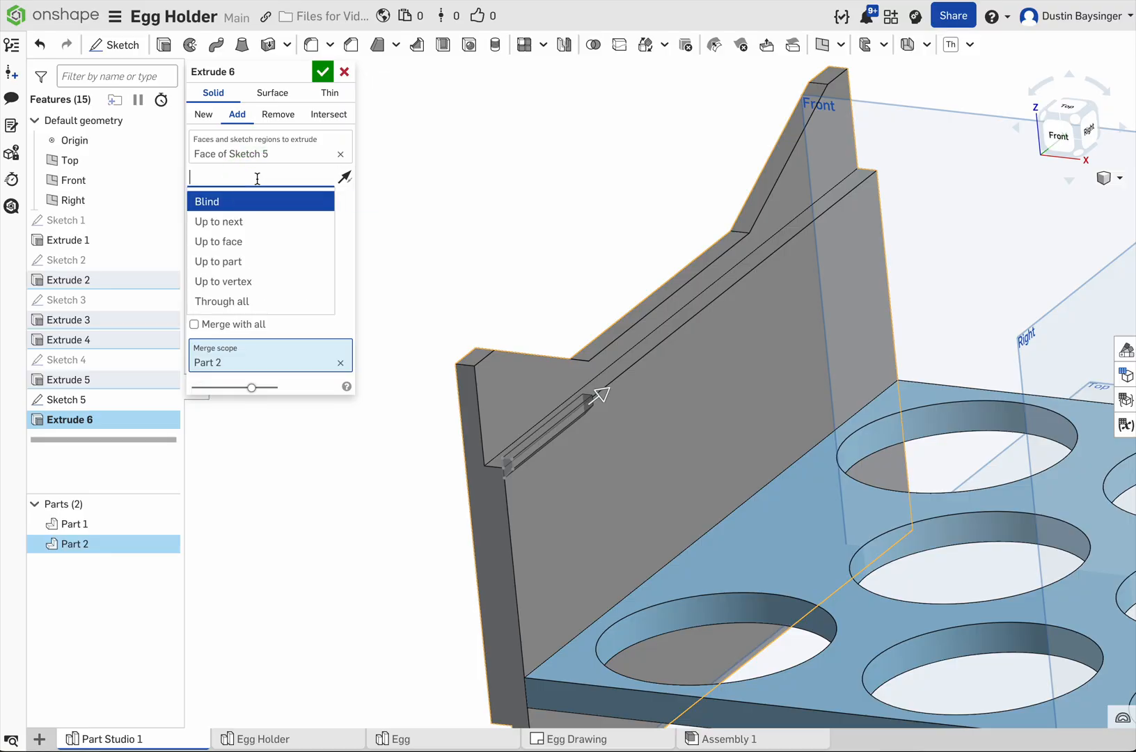
pyautogui.click(256, 223)
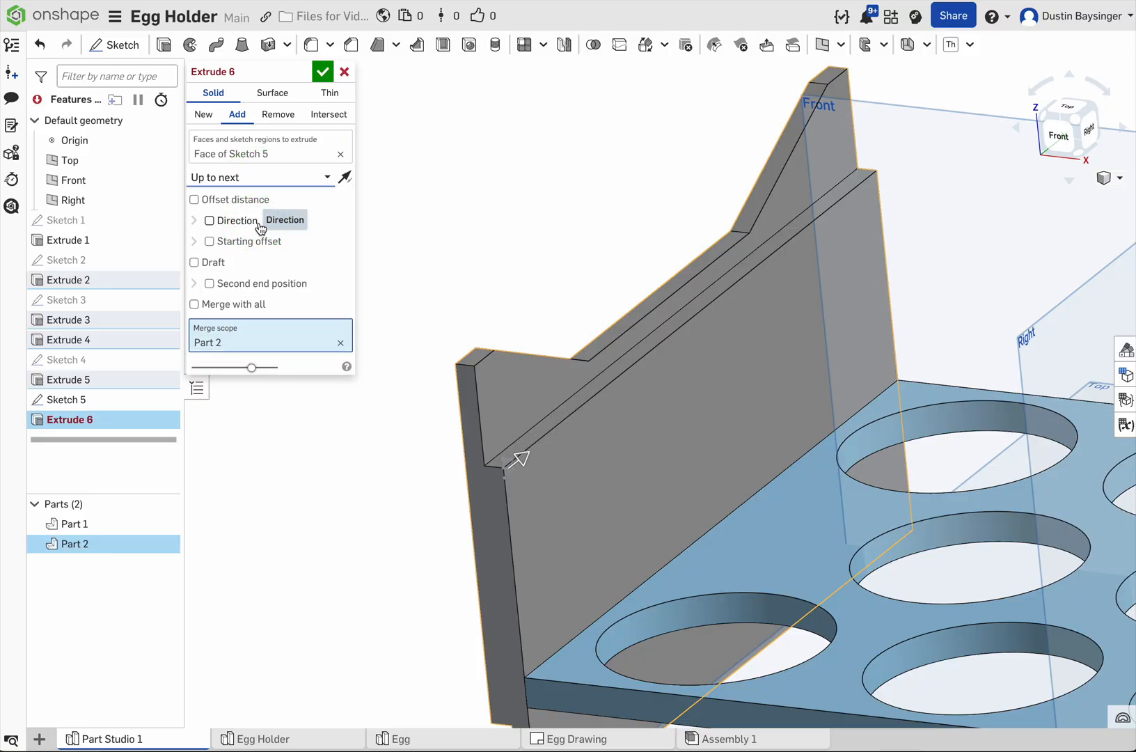
pyautogui.click(270, 183)
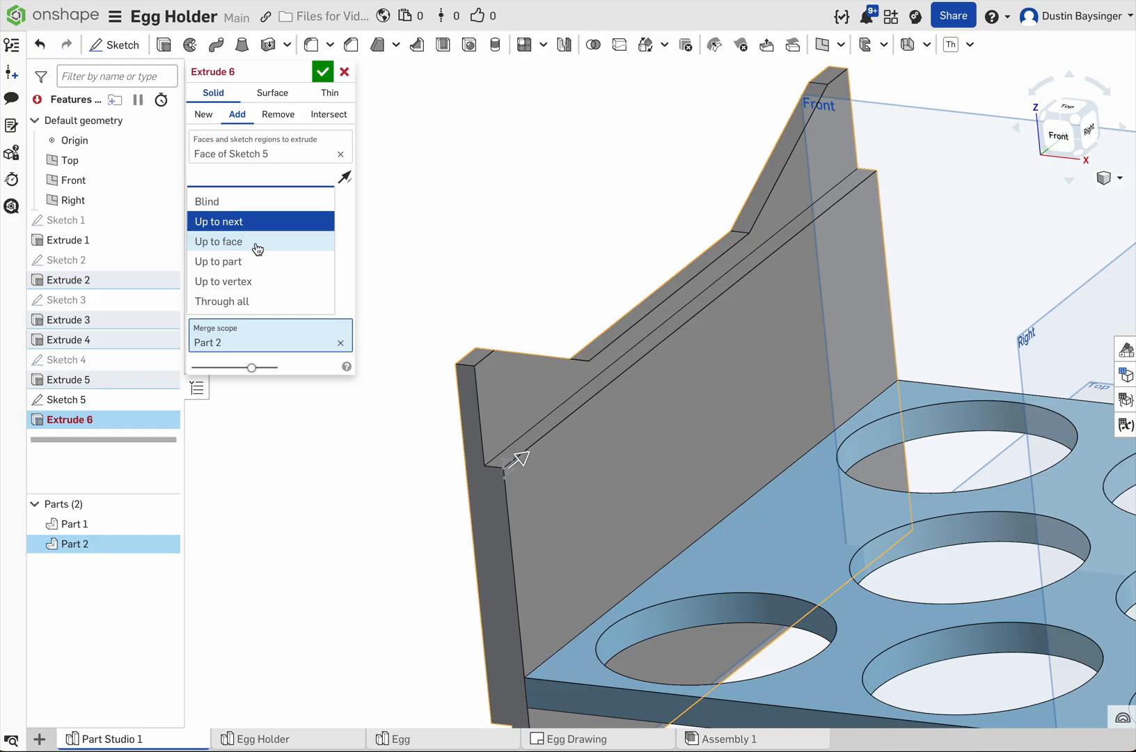
pyautogui.click(257, 243)
pyautogui.scroll(-2, 483, 225)
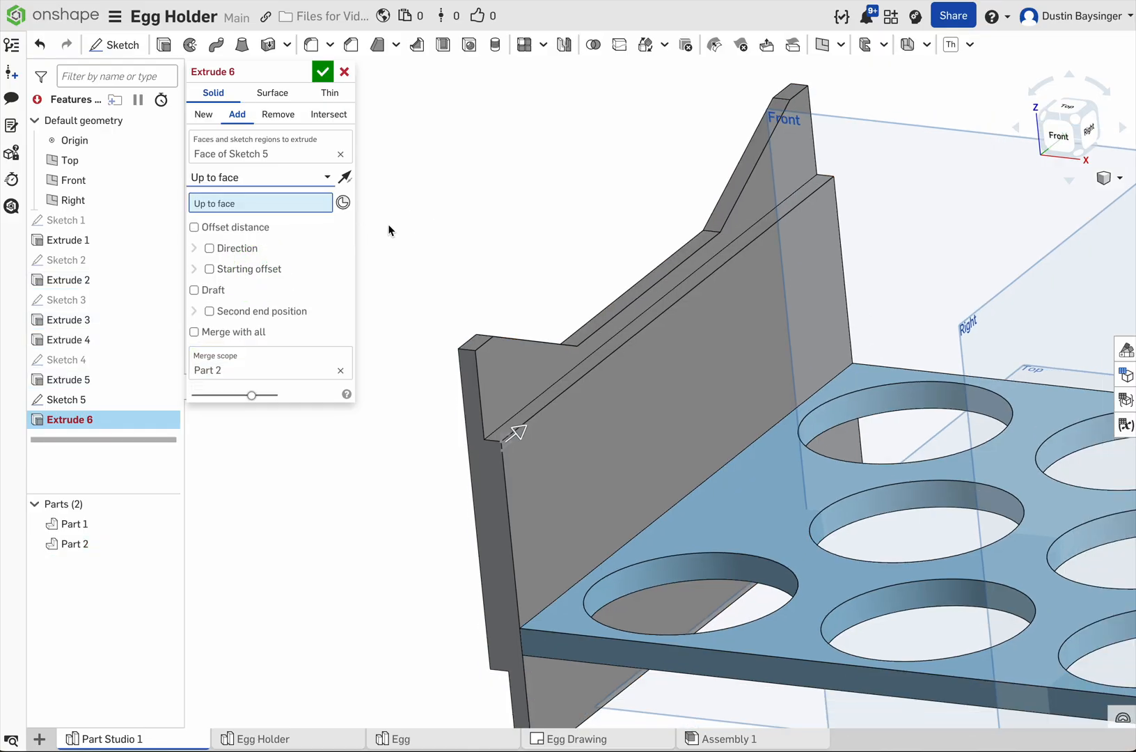
pyautogui.moveTo(593, 192); pyautogui.dragTo(497, 225, button='right')
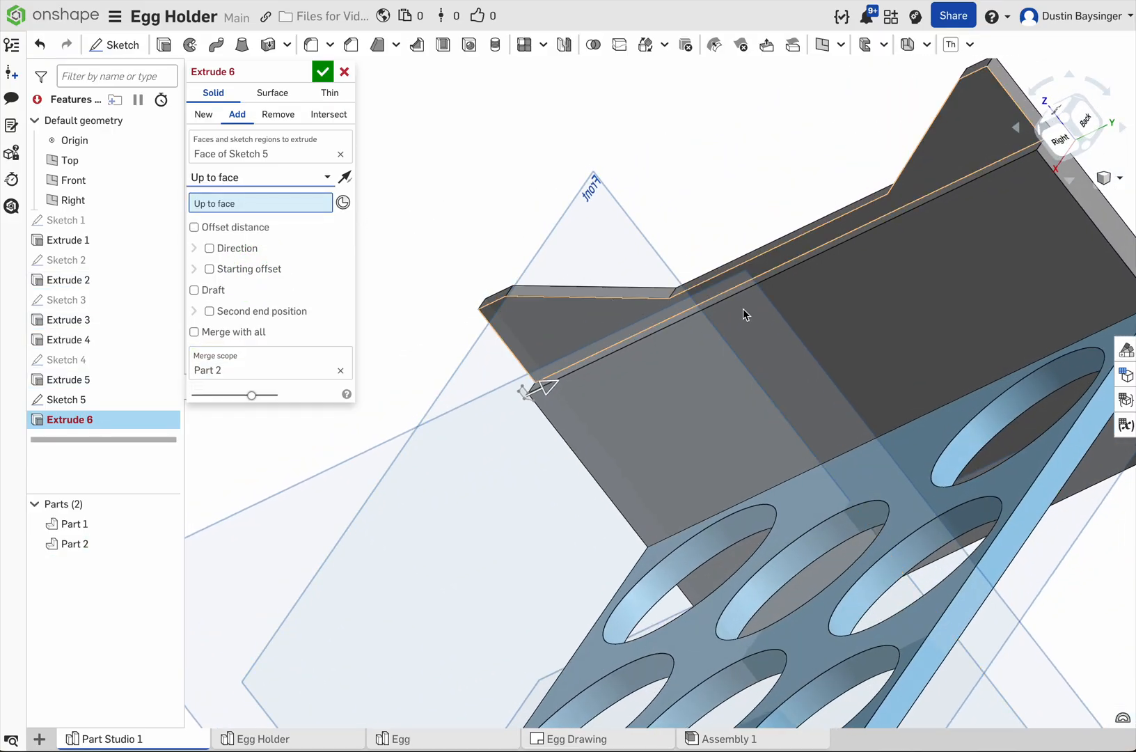
pyautogui.moveTo(749, 165); pyautogui.dragTo(674, 220, button='middle')
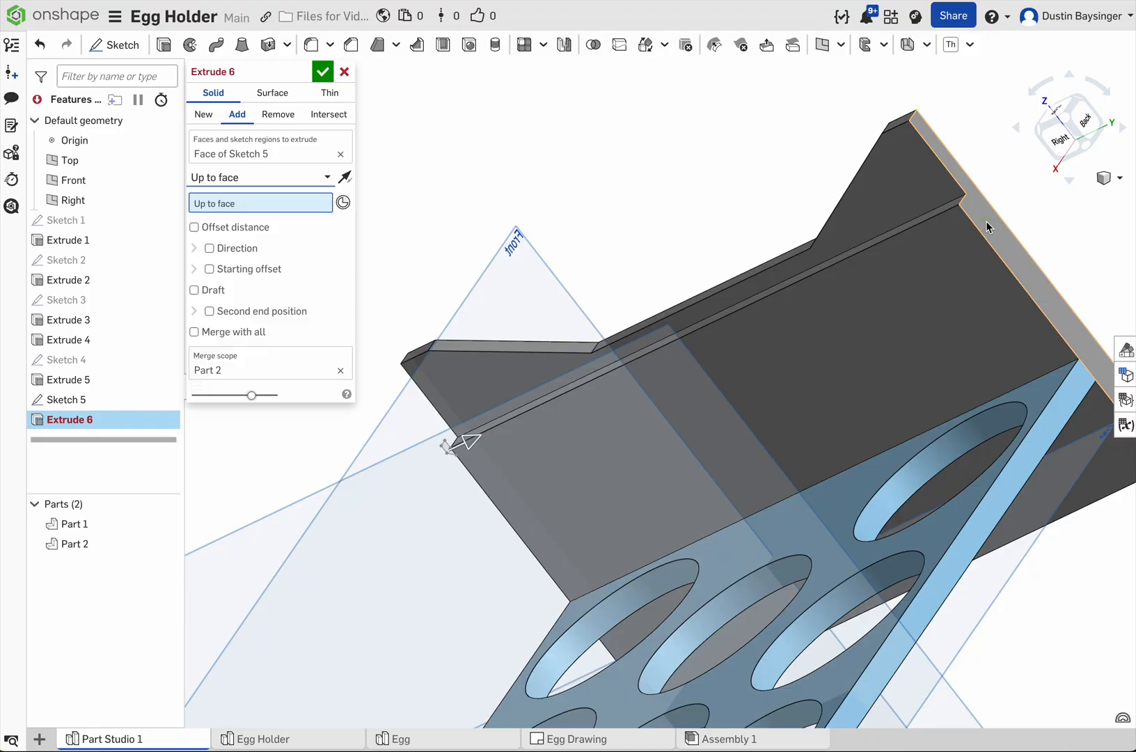
pyautogui.click(988, 228)
pyautogui.moveTo(712, 171); pyautogui.dragTo(835, 119, button='right')
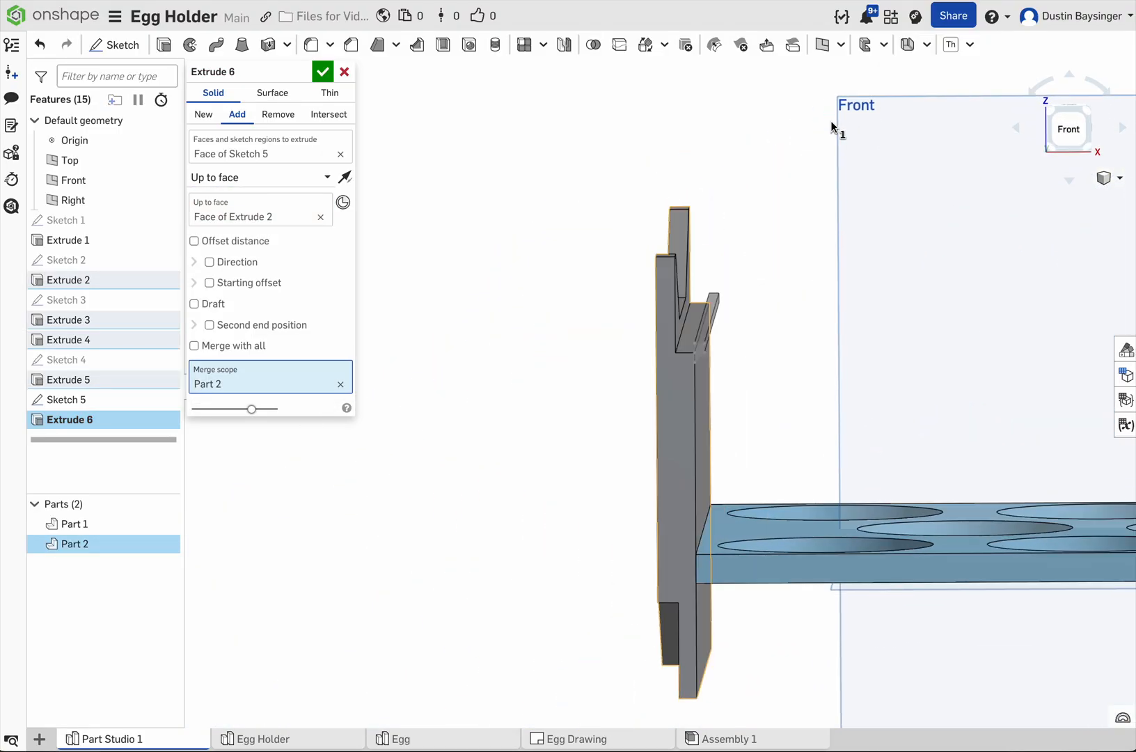
pyautogui.click(322, 75)
# Step: Add an equal-distance chamfer of 0.03125 in to the lip's inner top edge
pyautogui.scroll(5, 743, 358)
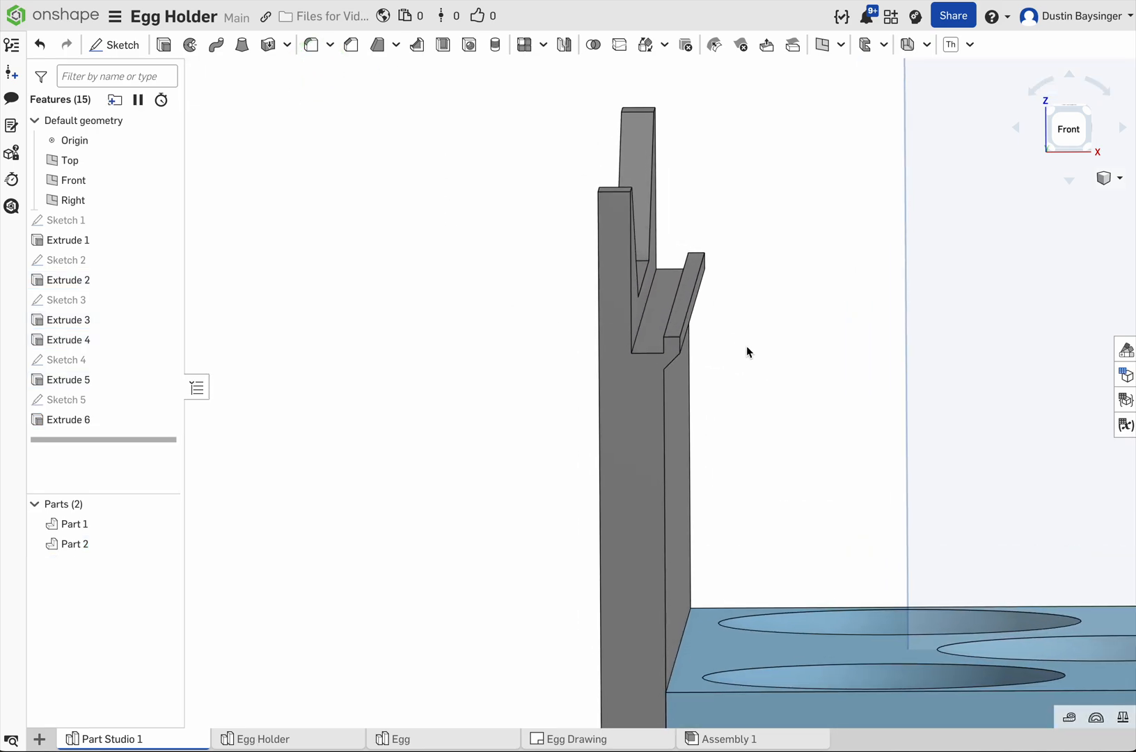
pyautogui.moveTo(749, 347); pyautogui.dragTo(692, 330, button='right')
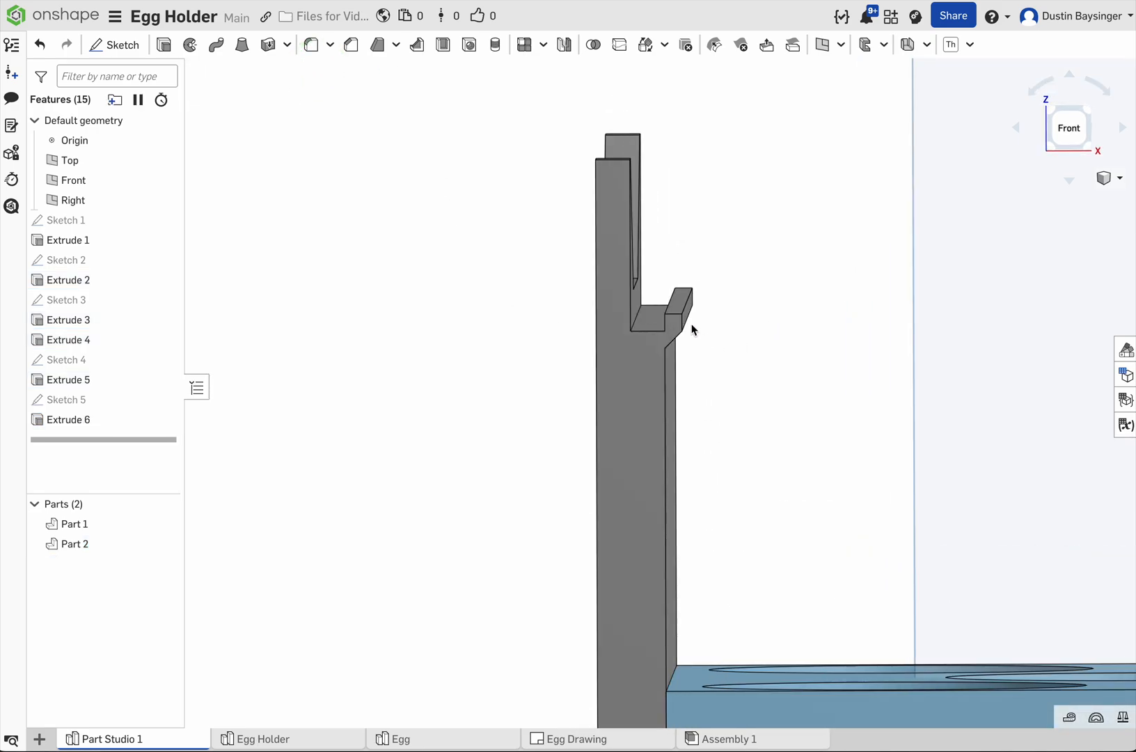
pyautogui.scroll(3, 698, 326)
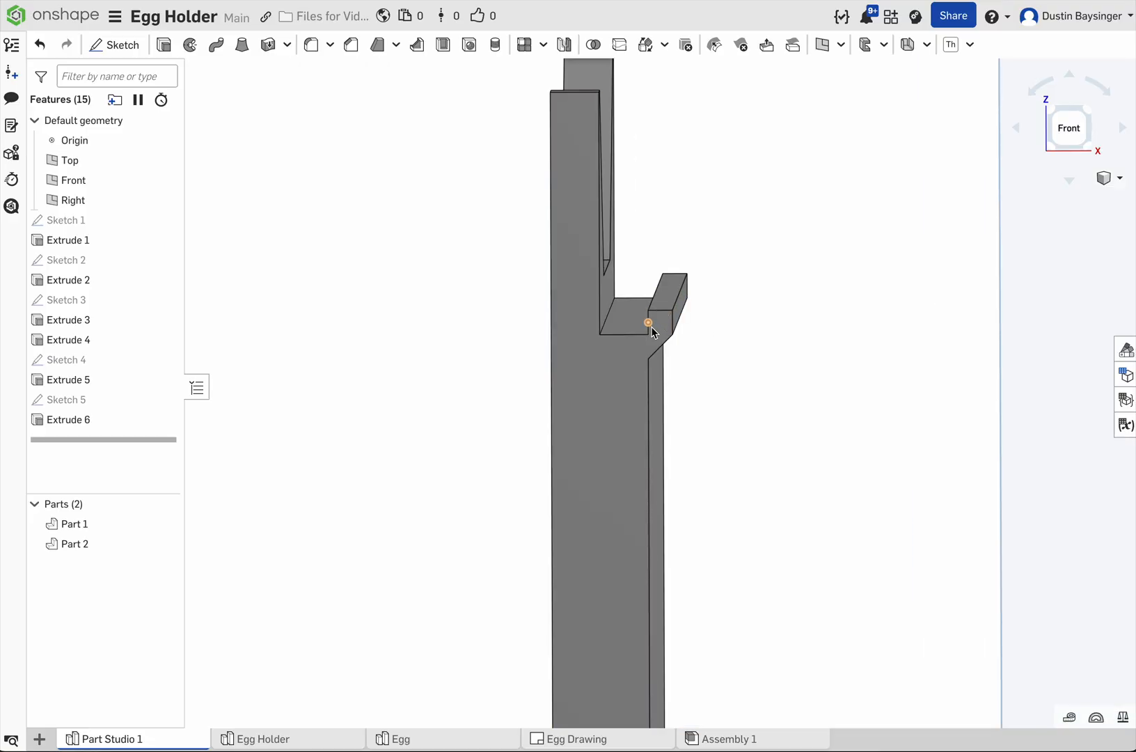
pyautogui.scroll(3, 702, 321)
pyautogui.moveTo(701, 321); pyautogui.dragTo(672, 319, button='right')
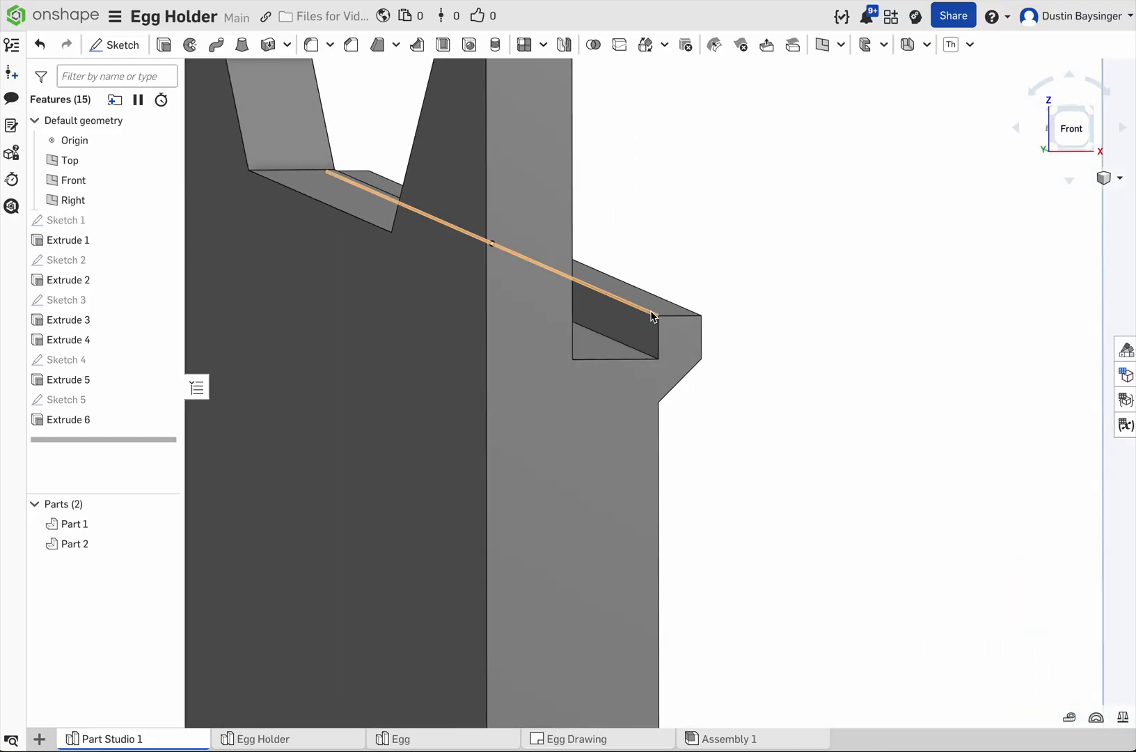
pyautogui.click(654, 315)
pyautogui.click(358, 46)
pyautogui.scroll(-2, 662, 308)
pyautogui.moveTo(814, 266); pyautogui.dragTo(790, 267, button='right')
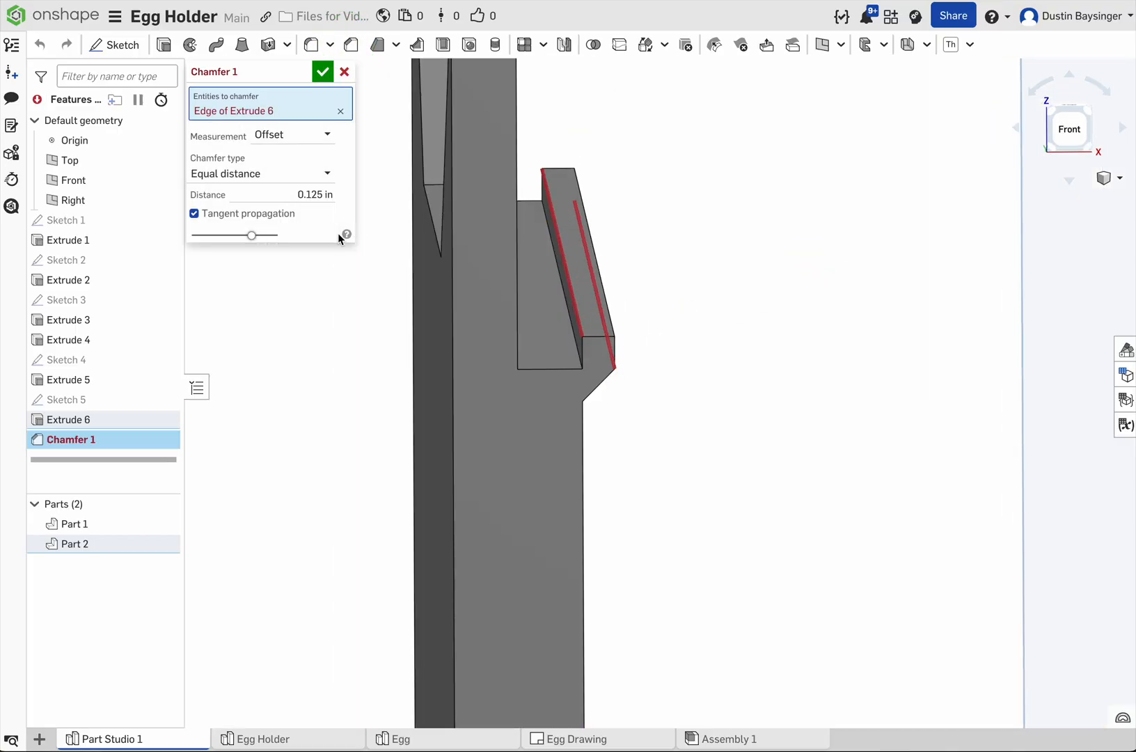
pyautogui.click(291, 197)
pyautogui.write('0')
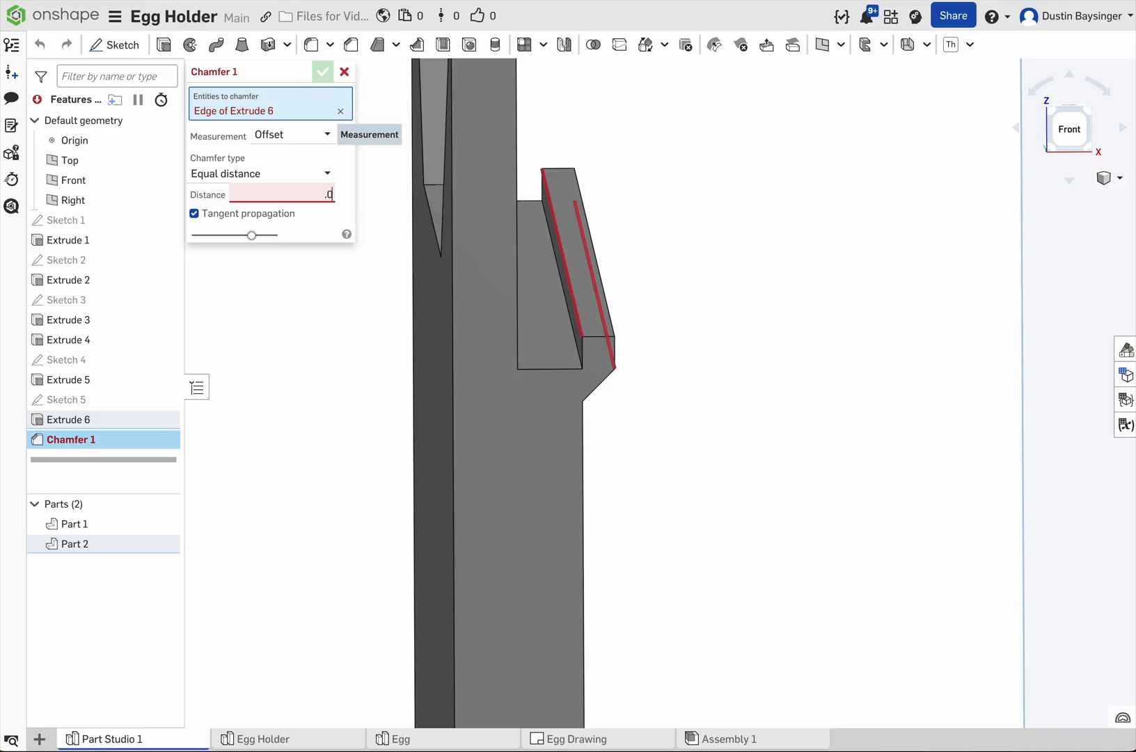
pyautogui.write('03125')
pyautogui.press('Return')
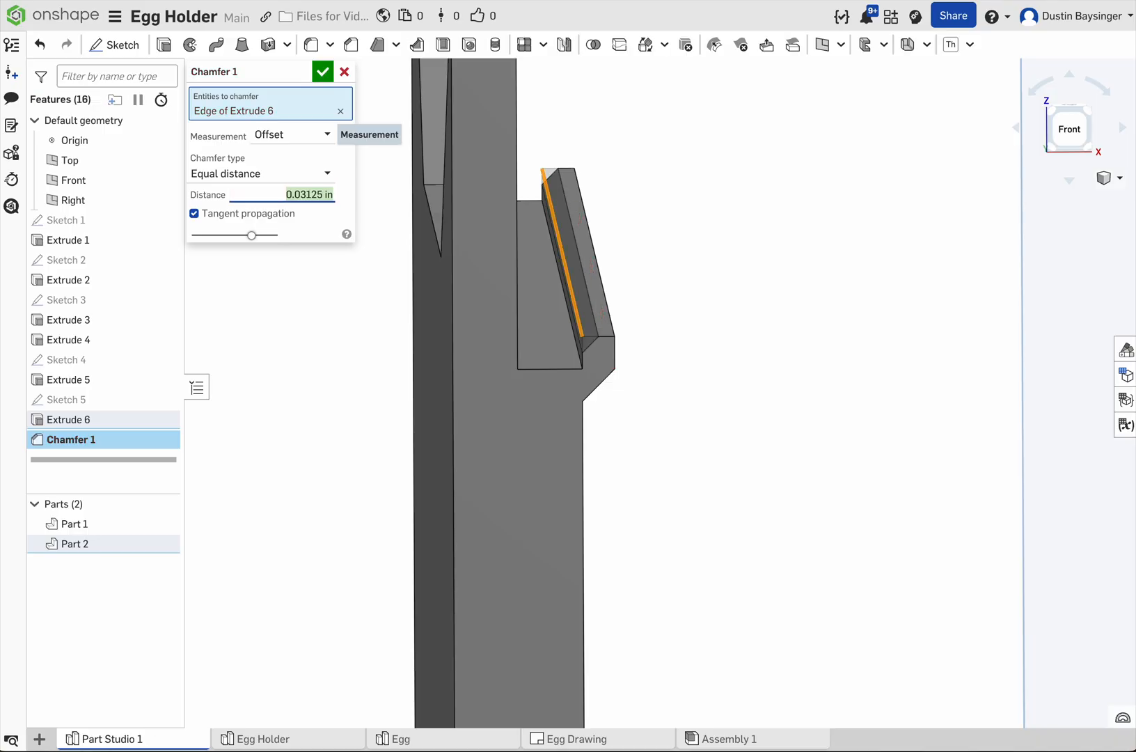
# Step: Set the lip chamfer's distance to 0.0625 in and accept it
pyautogui.moveTo(687, 342)
pyautogui.mouseDown(button='right')
pyautogui.moveTo(705, 336)
pyautogui.moveTo(700, 348)
pyautogui.mouseUp(button='right')
pyautogui.click(289, 195)
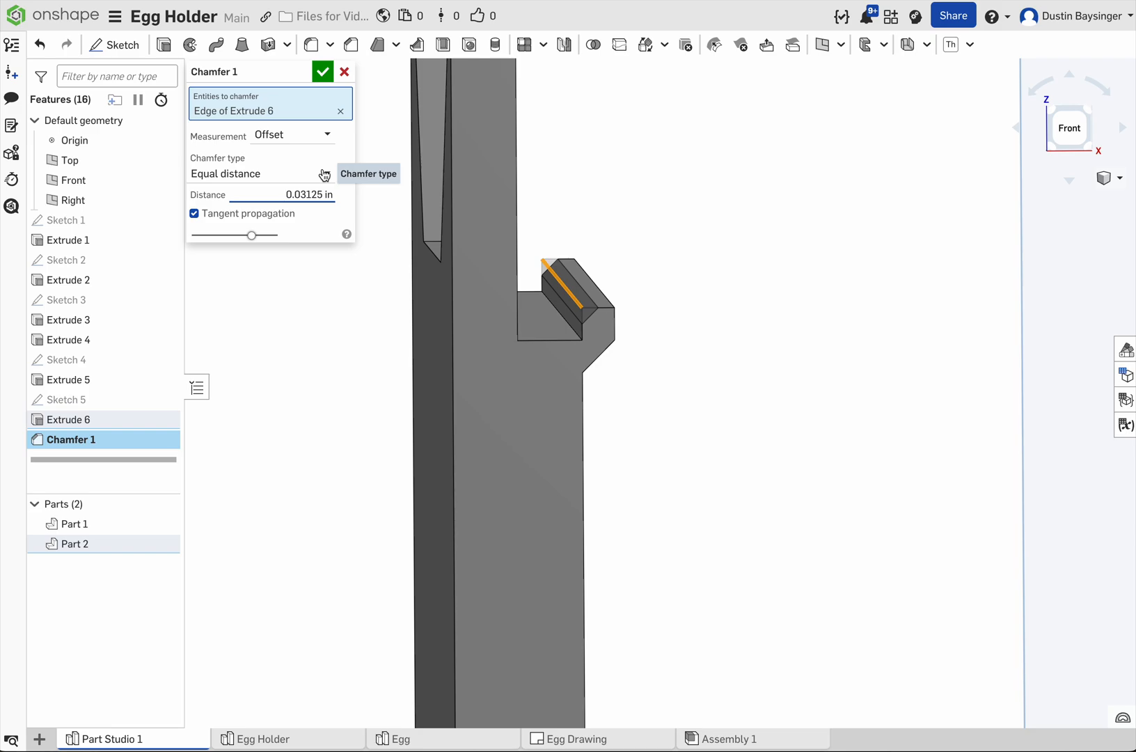
pyautogui.write('.0625')
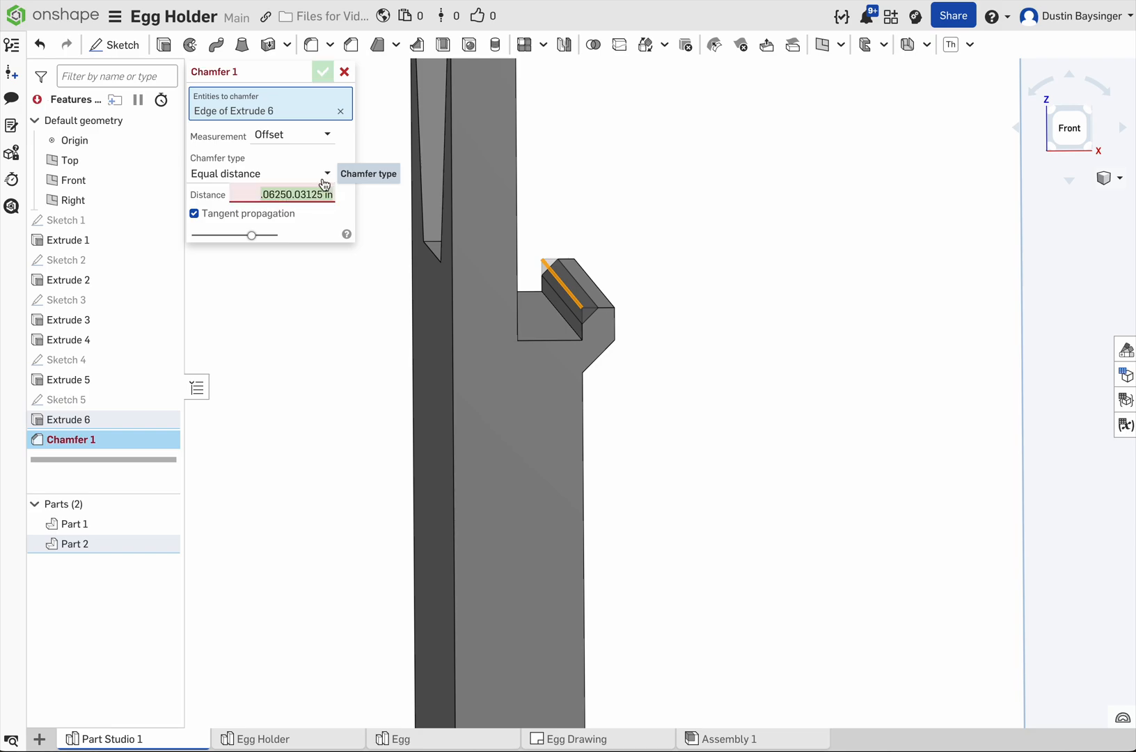
pyautogui.moveTo(261, 197); pyautogui.dragTo(352, 198)
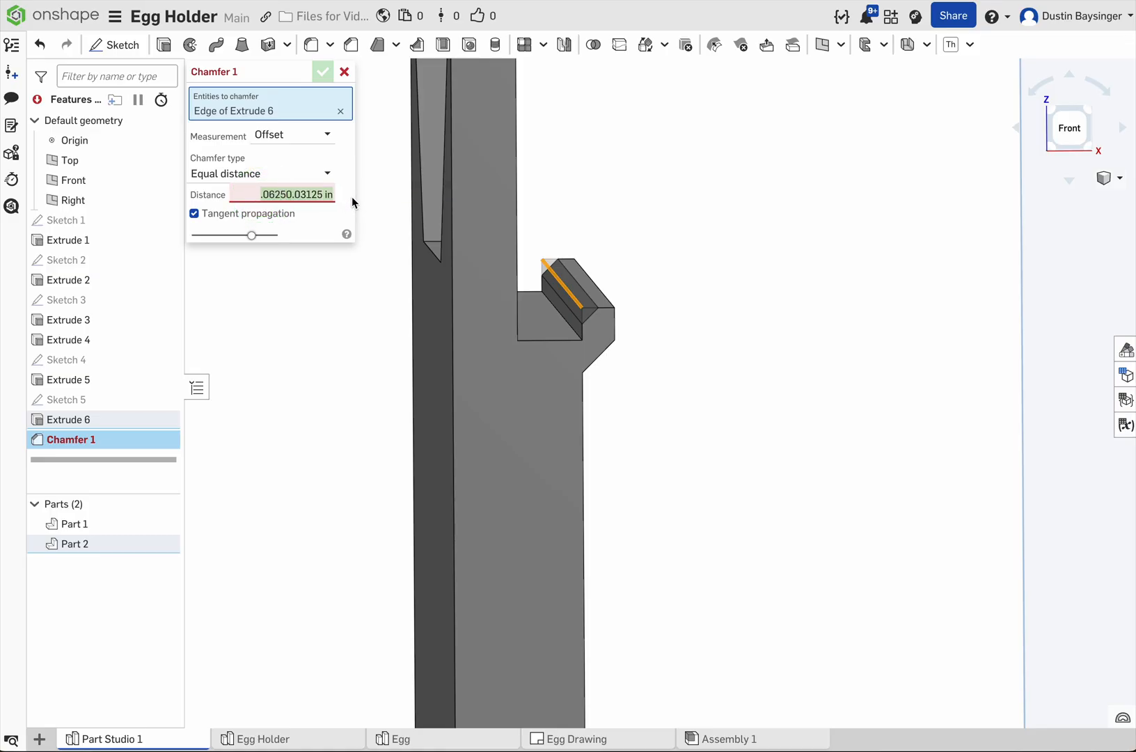
pyautogui.write('.0625')
pyautogui.press('Return')
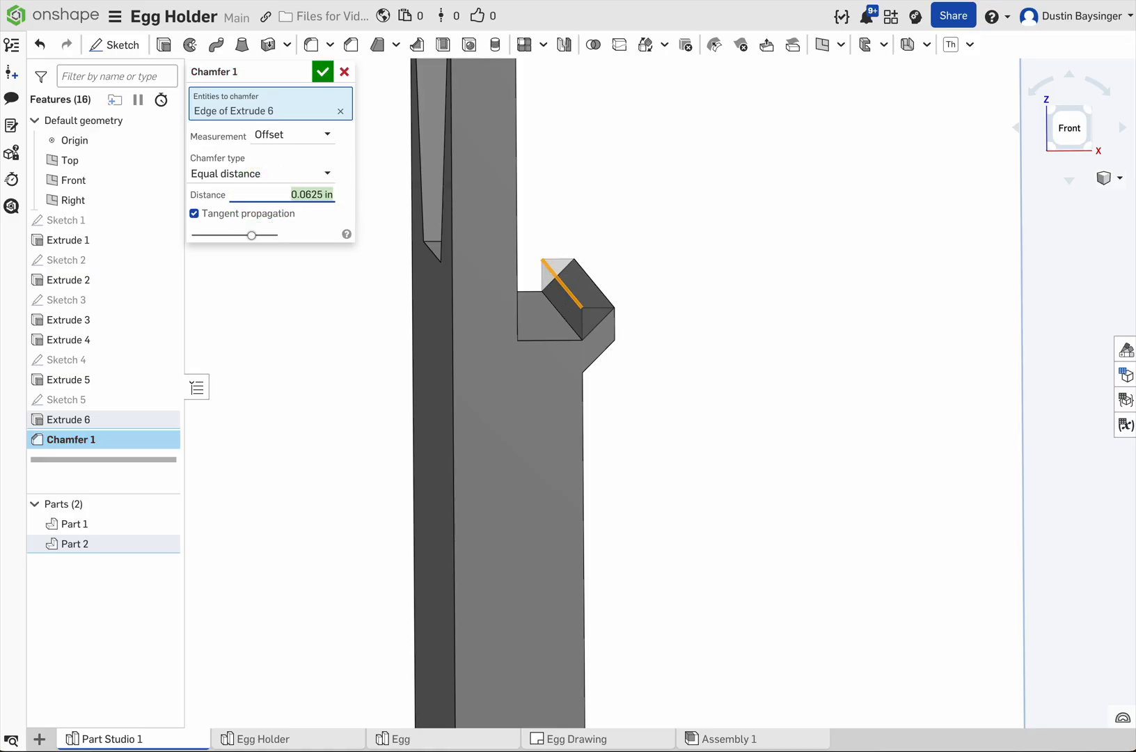
pyautogui.moveTo(746, 411); pyautogui.dragTo(740, 407, button='right')
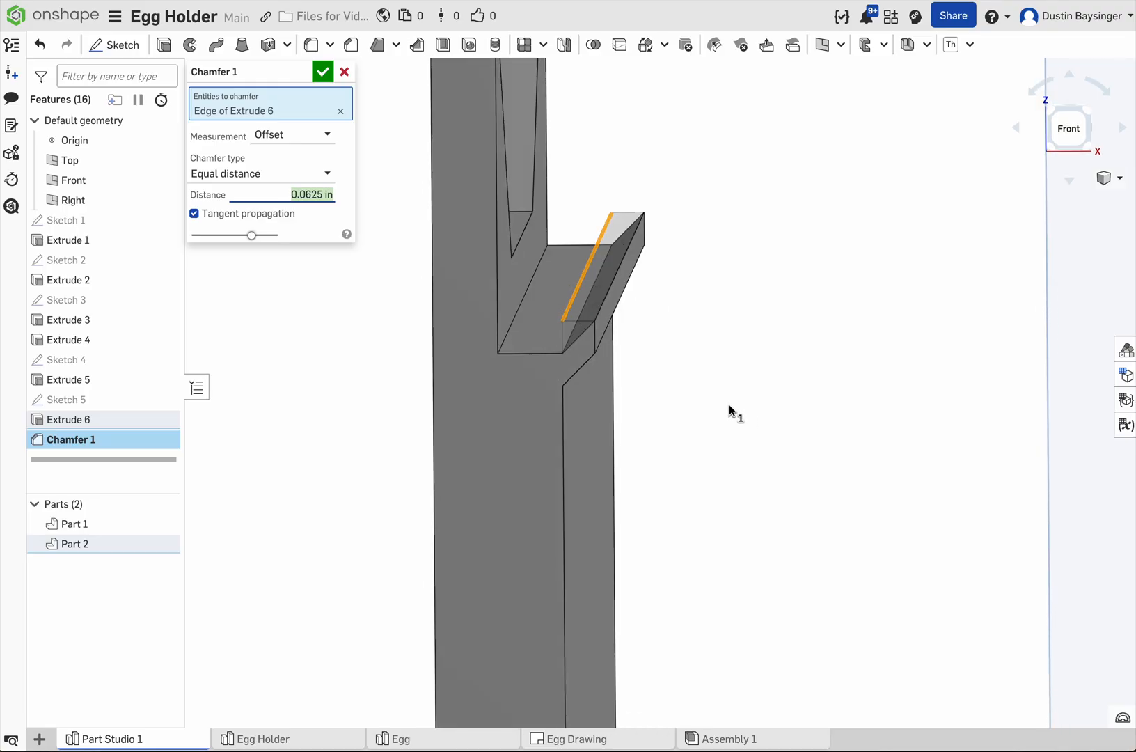
pyautogui.click(322, 70)
# Step: Start a new sketch on the end panel's large outer face and view it straight on
pyautogui.scroll(-5, 565, 275)
pyautogui.scroll(-3, 684, 340)
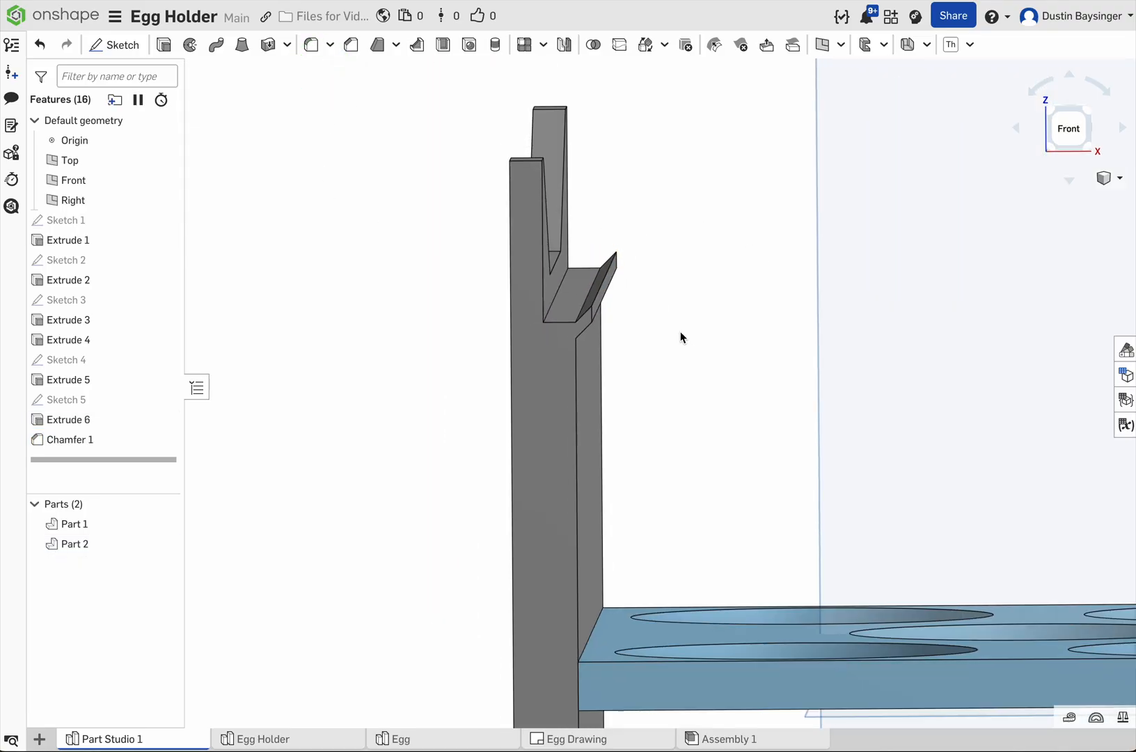
pyautogui.moveTo(684, 387); pyautogui.dragTo(694, 398, button='right')
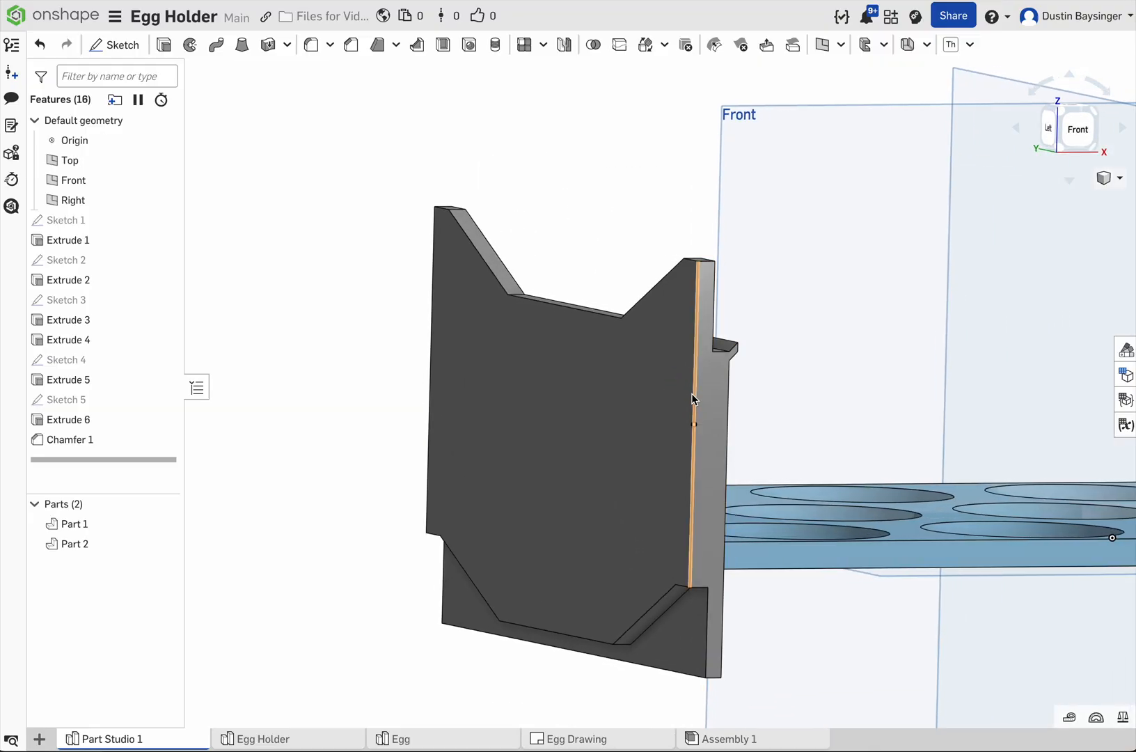
pyautogui.click(593, 432)
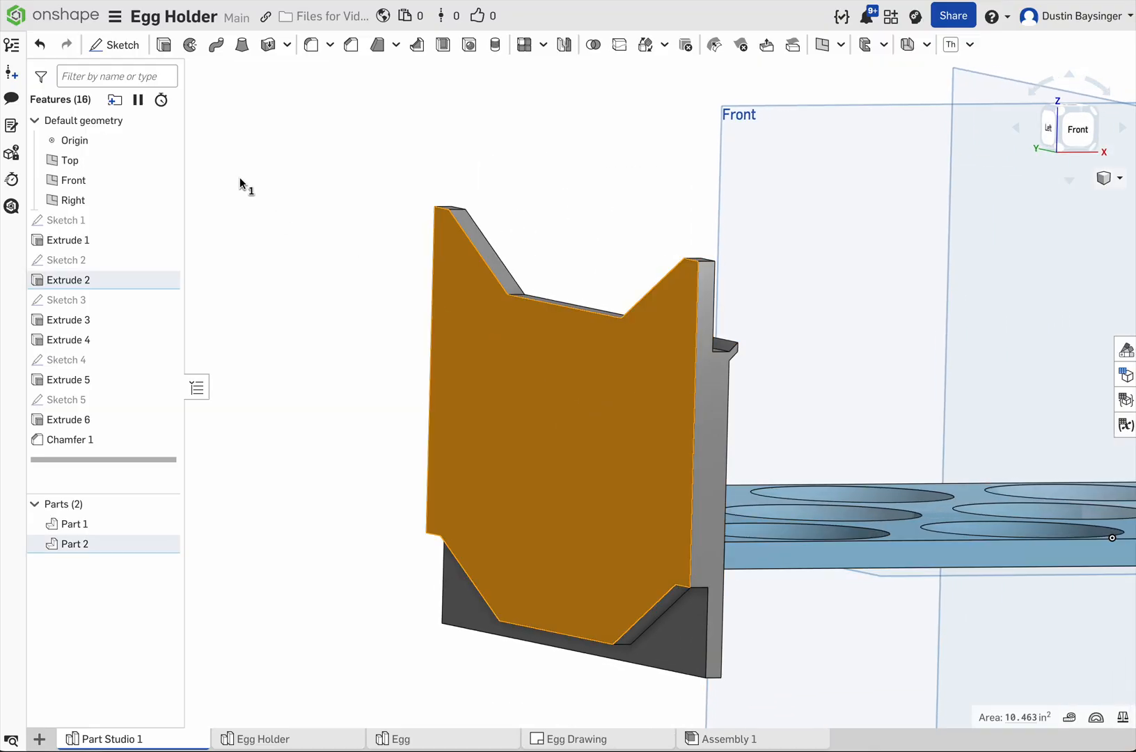
pyautogui.click(103, 44)
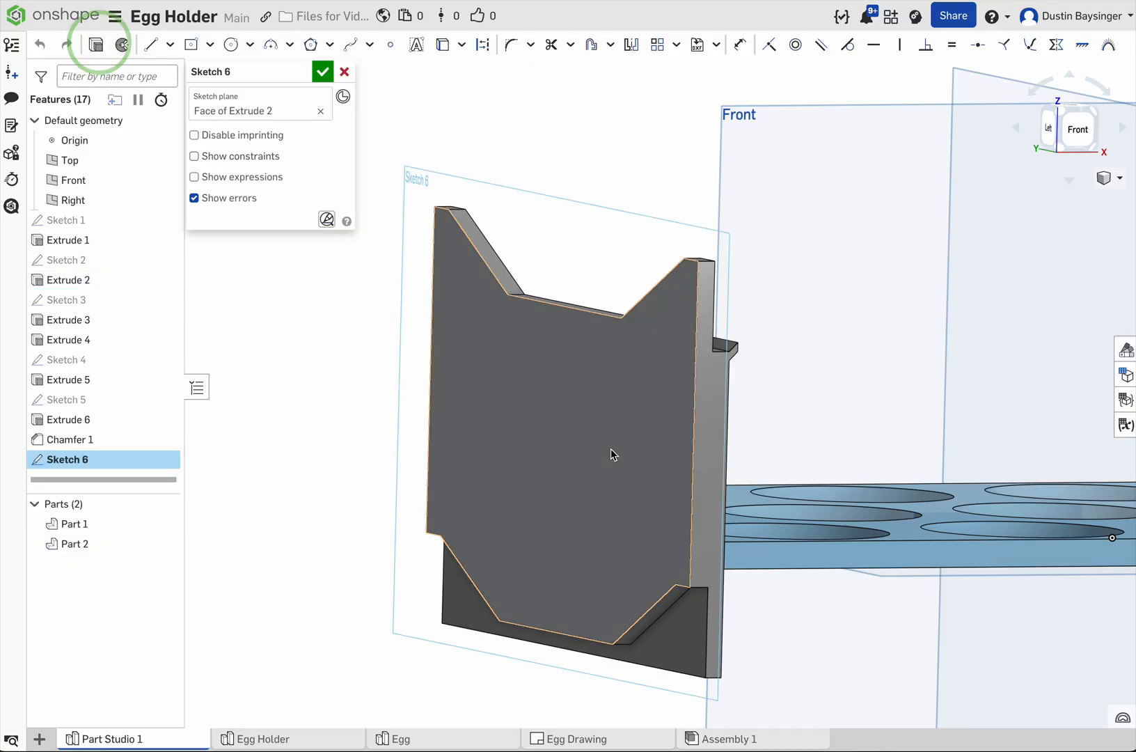
pyautogui.rightClick(346, 371)
pyautogui.click(394, 508)
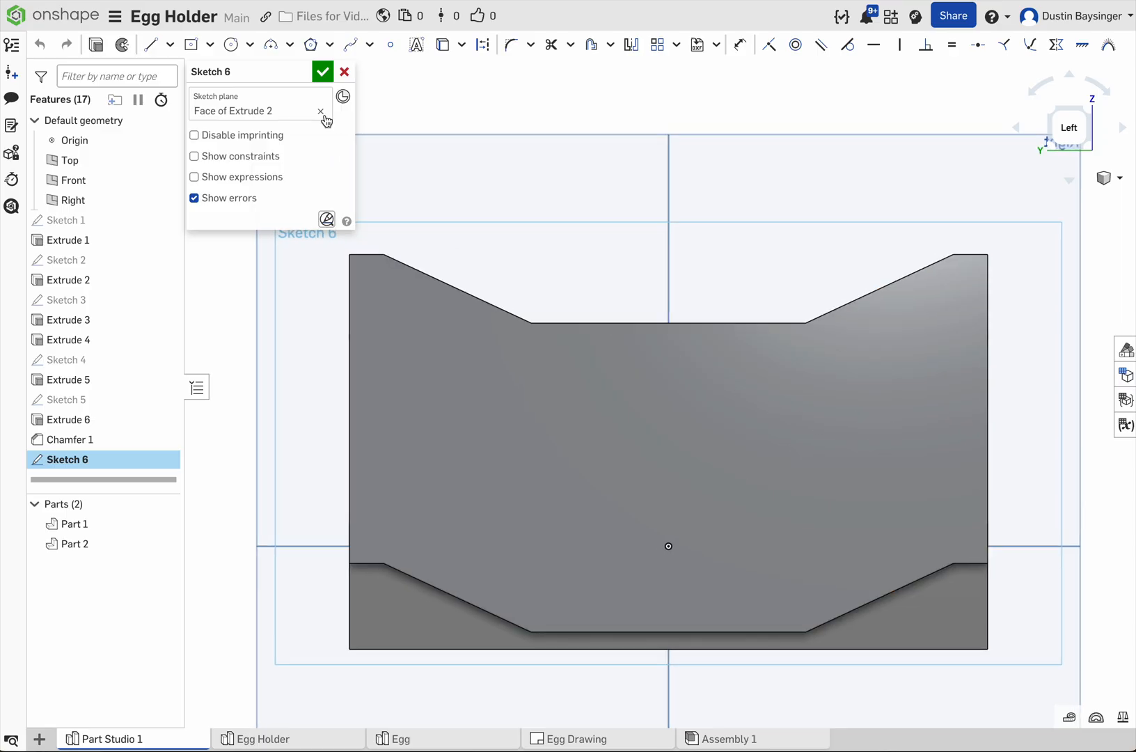
# Step: Sketch two circles at mid-height near the panel's opposite sides, about 0.737 in and 0.691 in in diameter
pyautogui.click(231, 45)
pyautogui.click(440, 443)
pyautogui.click(443, 392)
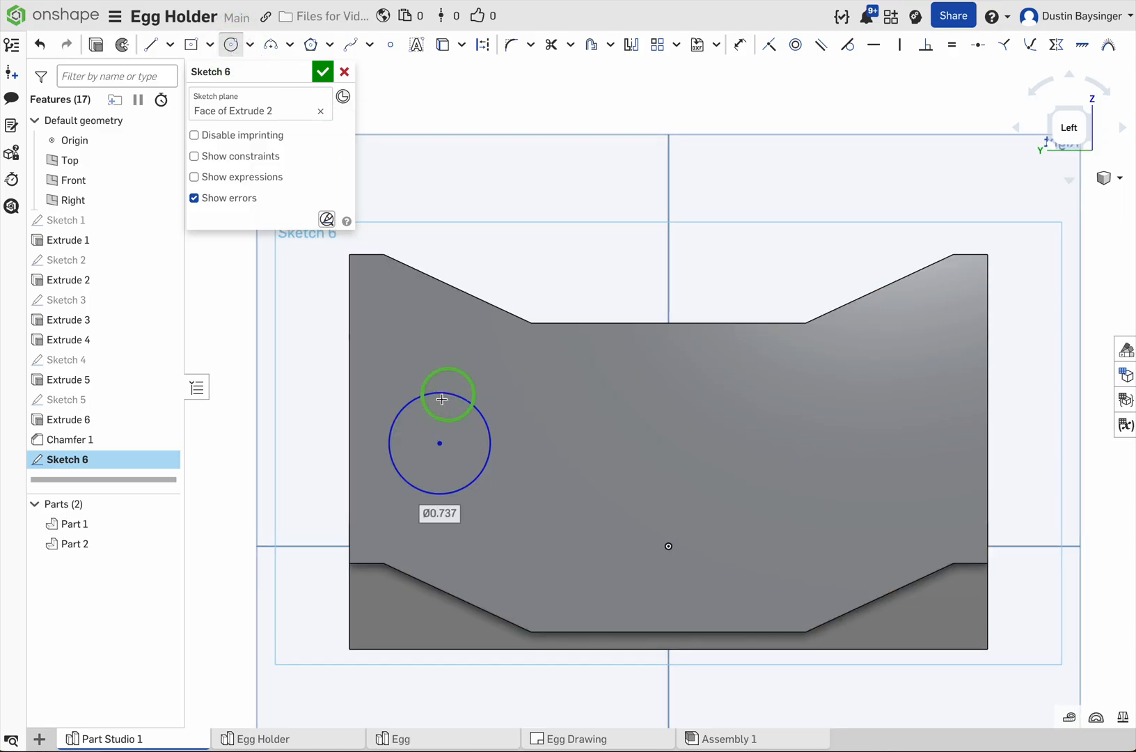
pyautogui.click(899, 450)
pyautogui.click(907, 403)
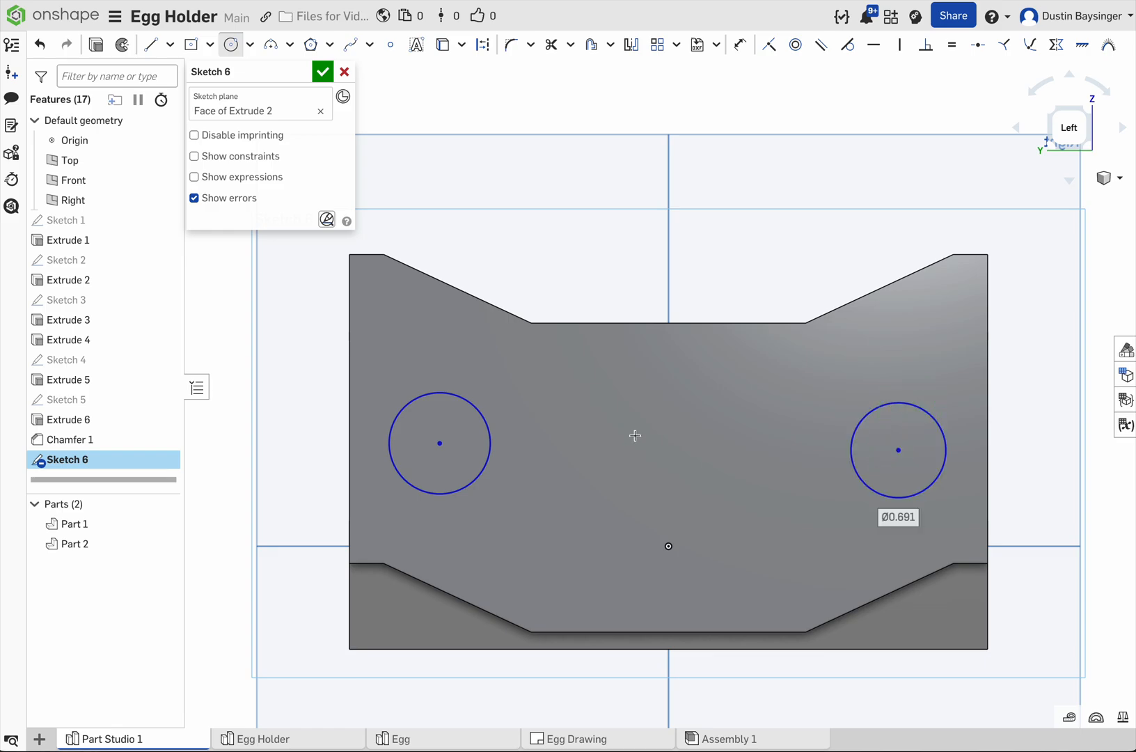
# Step: Sketch two lines joining the circles, about 3.339 in long across their tops and 3.305 in across their bottoms
pyautogui.click(150, 45)
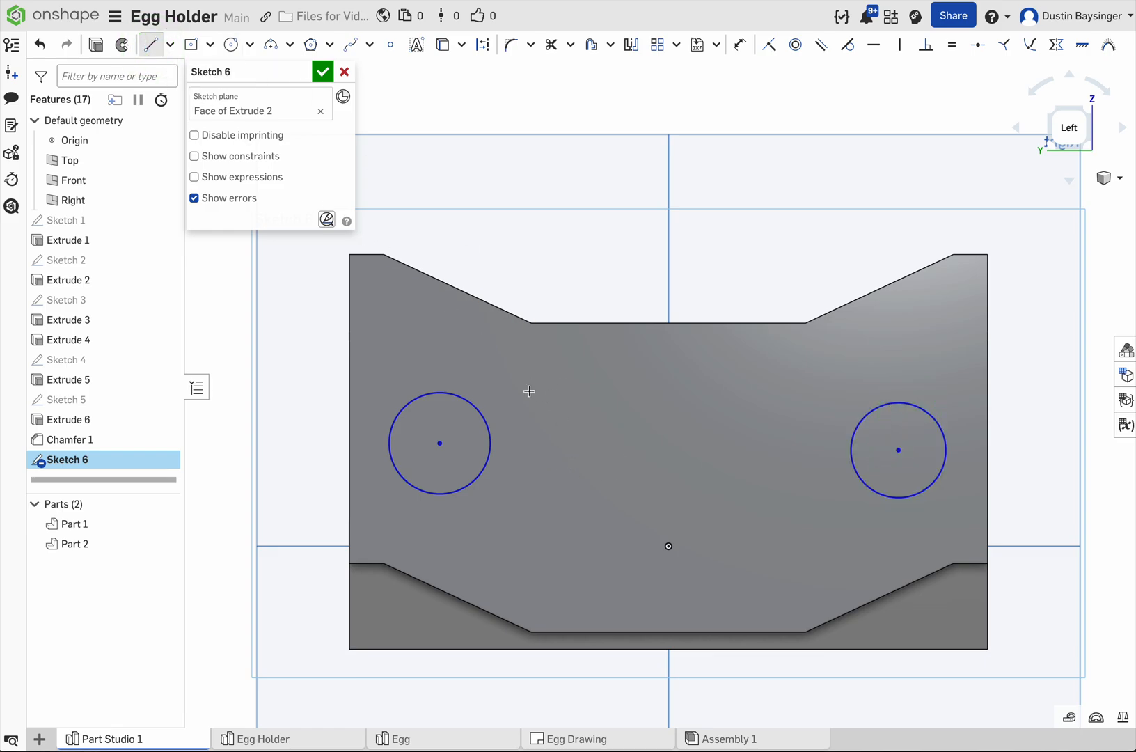
pyautogui.click(441, 392)
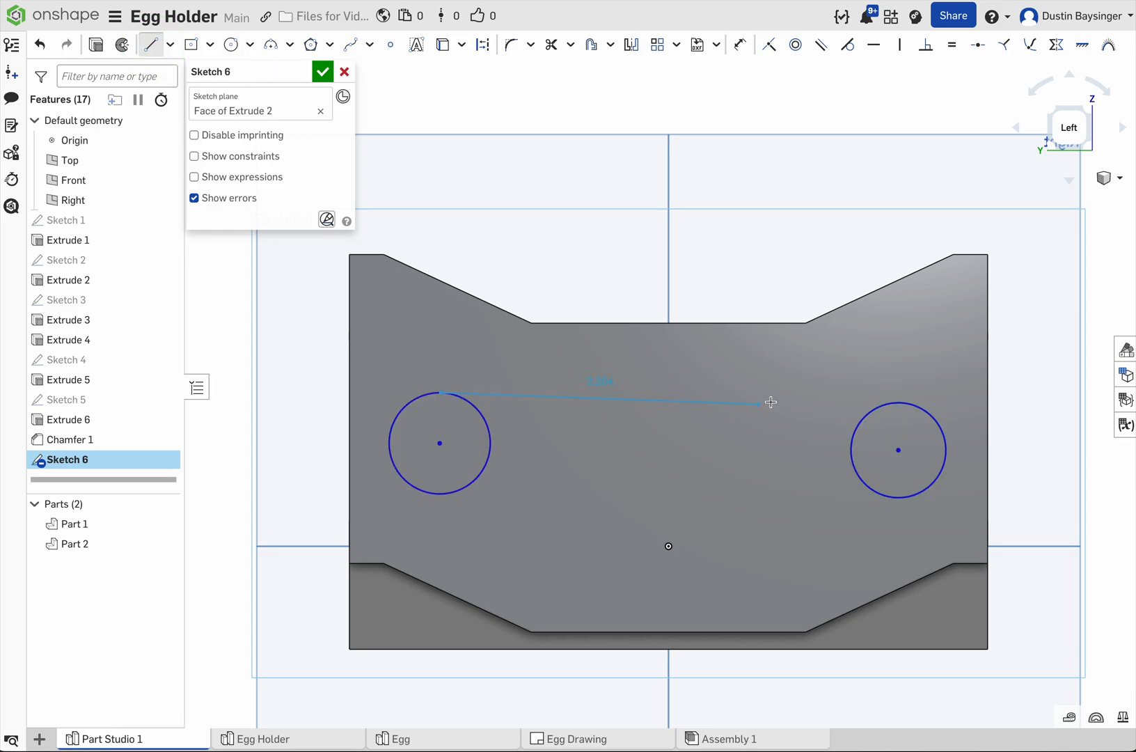
pyautogui.click(898, 403)
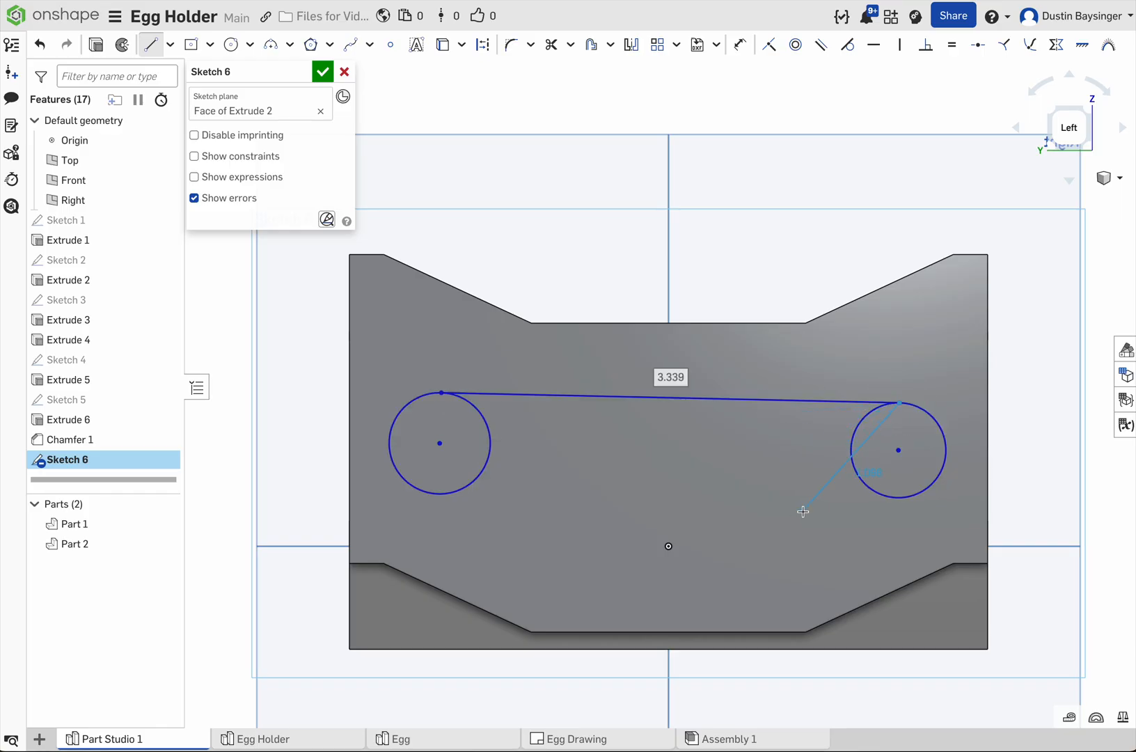
pyautogui.press('Escape')
pyautogui.click(442, 493)
pyautogui.click(896, 499)
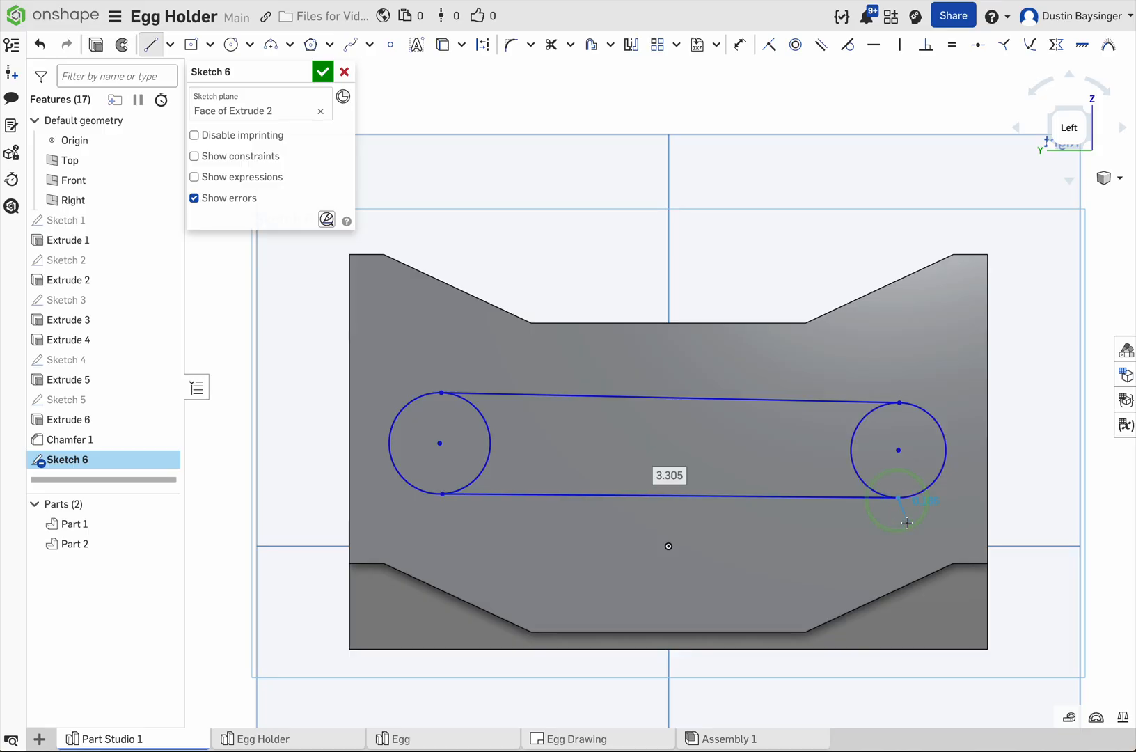
pyautogui.press('Escape')
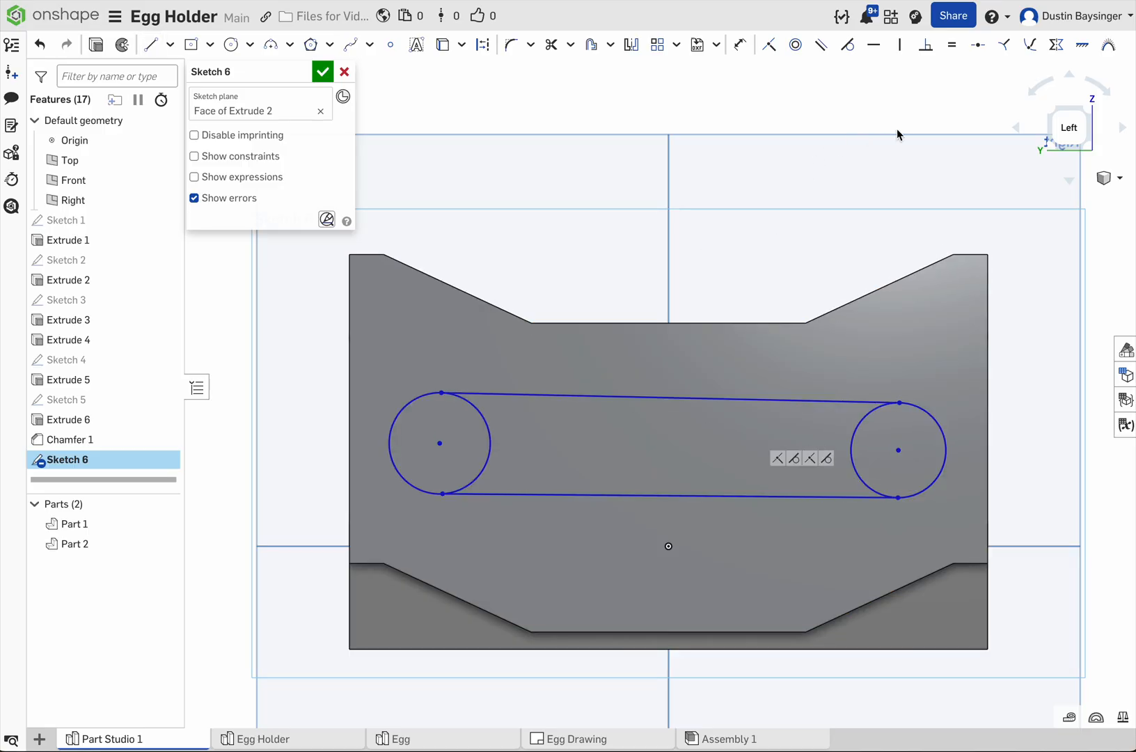
# Step: Apply tangent constraints between each of the two connecting lines and both circles
pyautogui.click(849, 46)
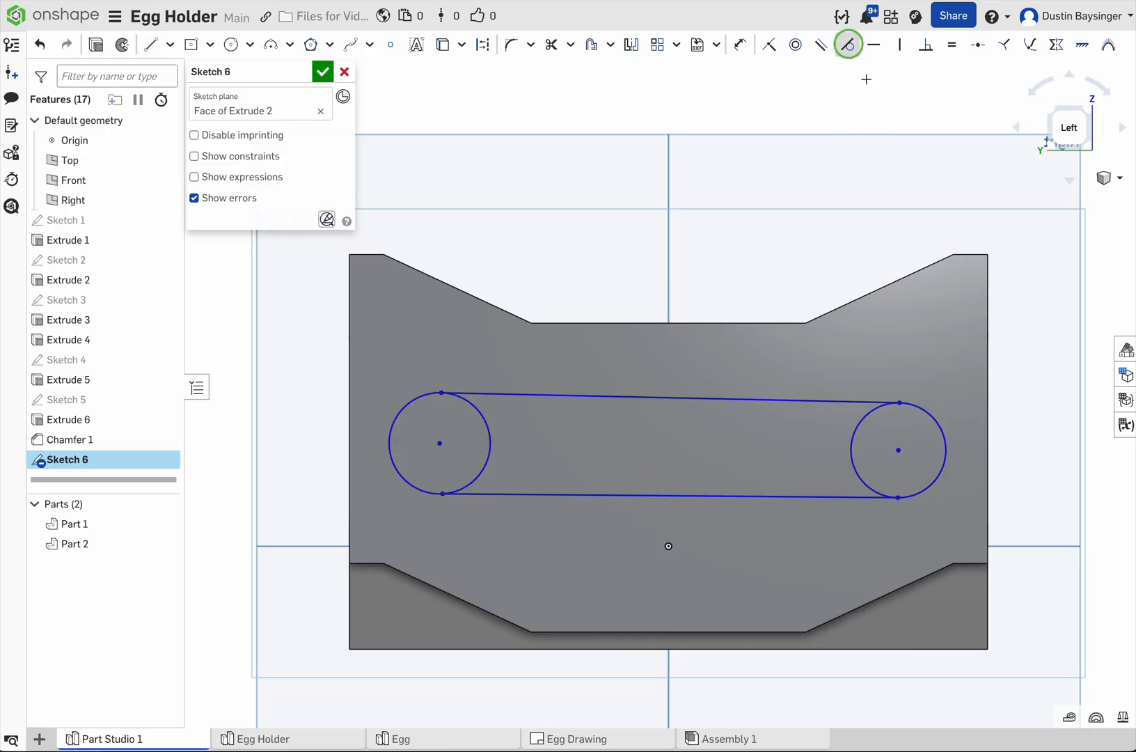
pyautogui.click(855, 401)
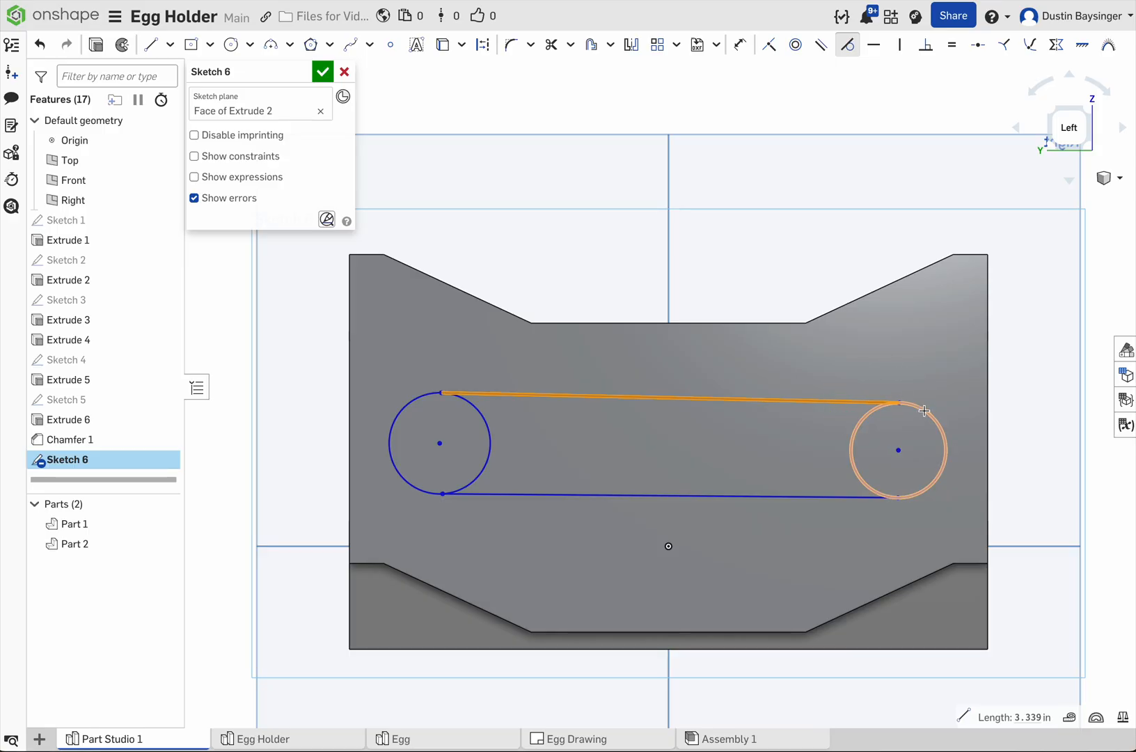
pyautogui.click(848, 52)
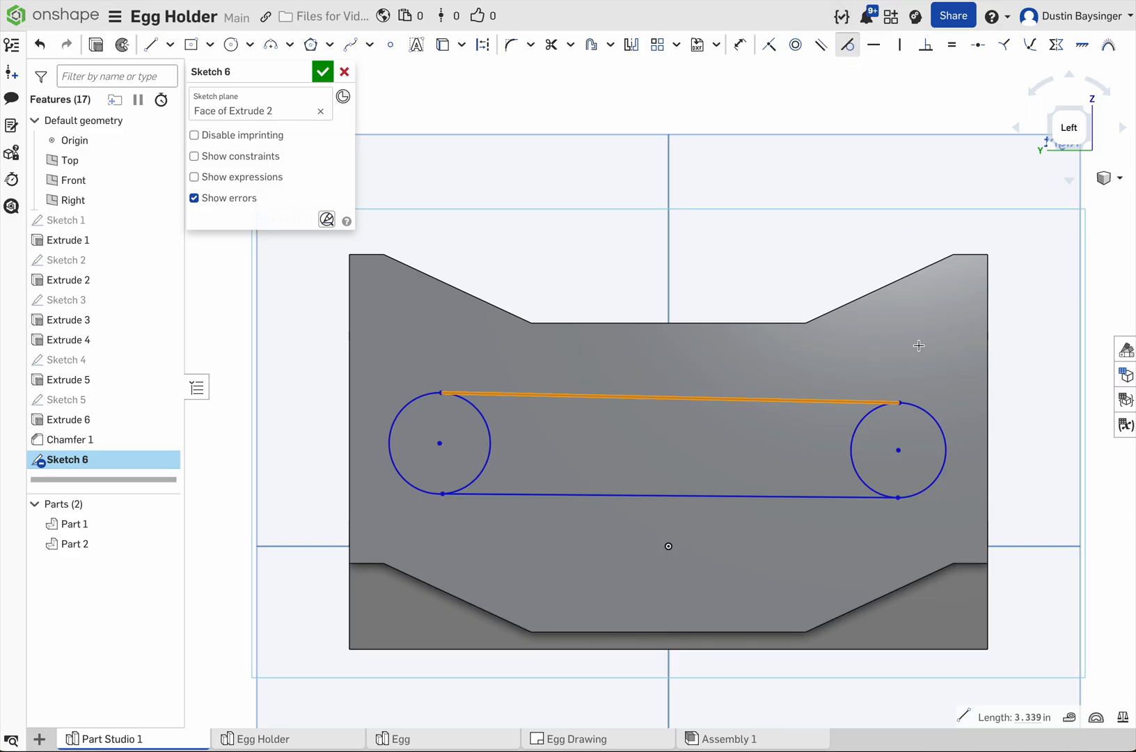
pyautogui.click(887, 409)
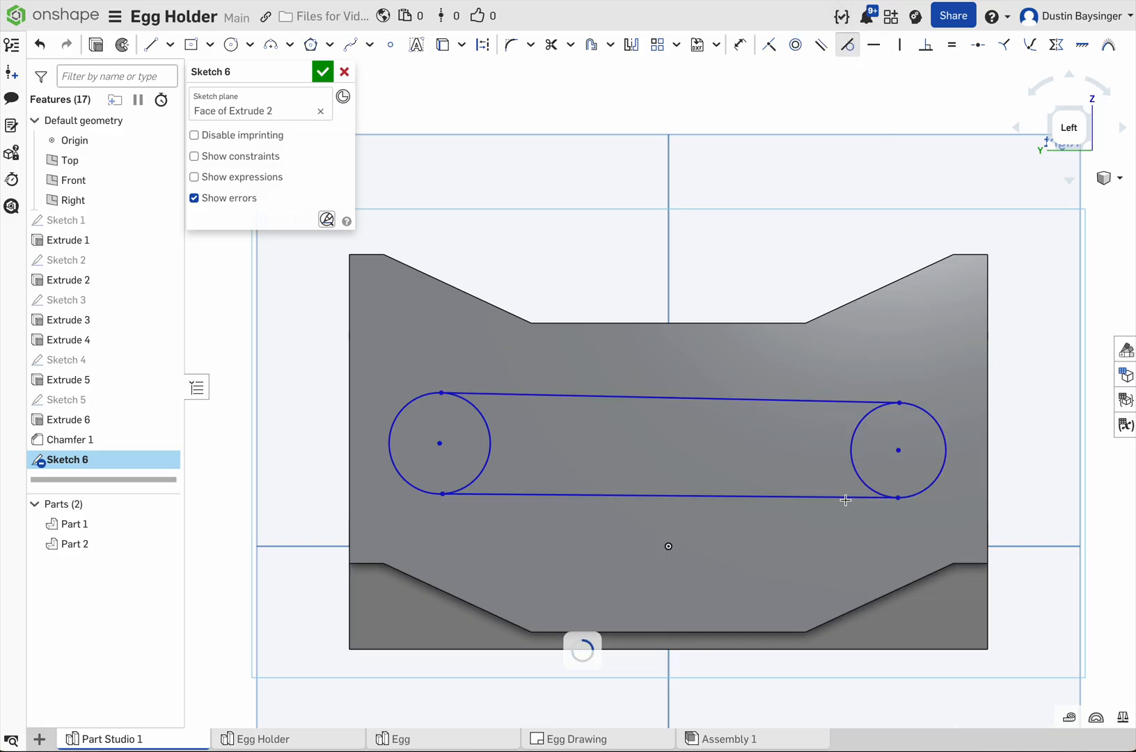
pyautogui.click(821, 495)
pyautogui.click(852, 466)
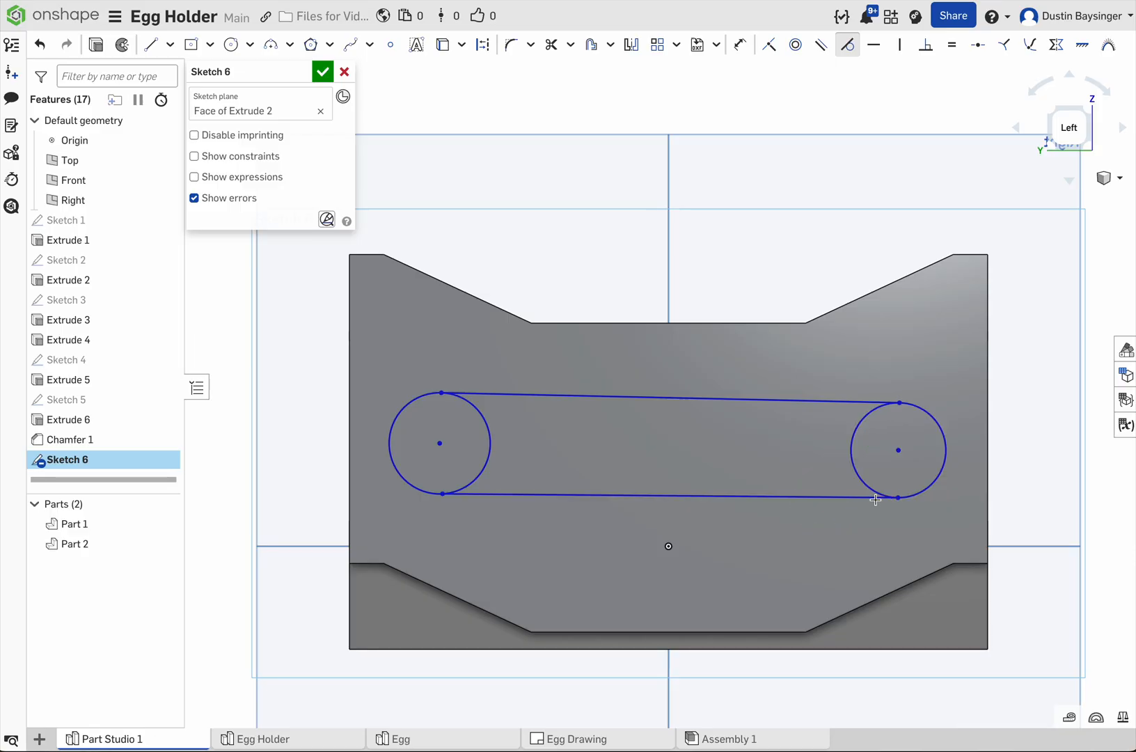
pyautogui.click(482, 495)
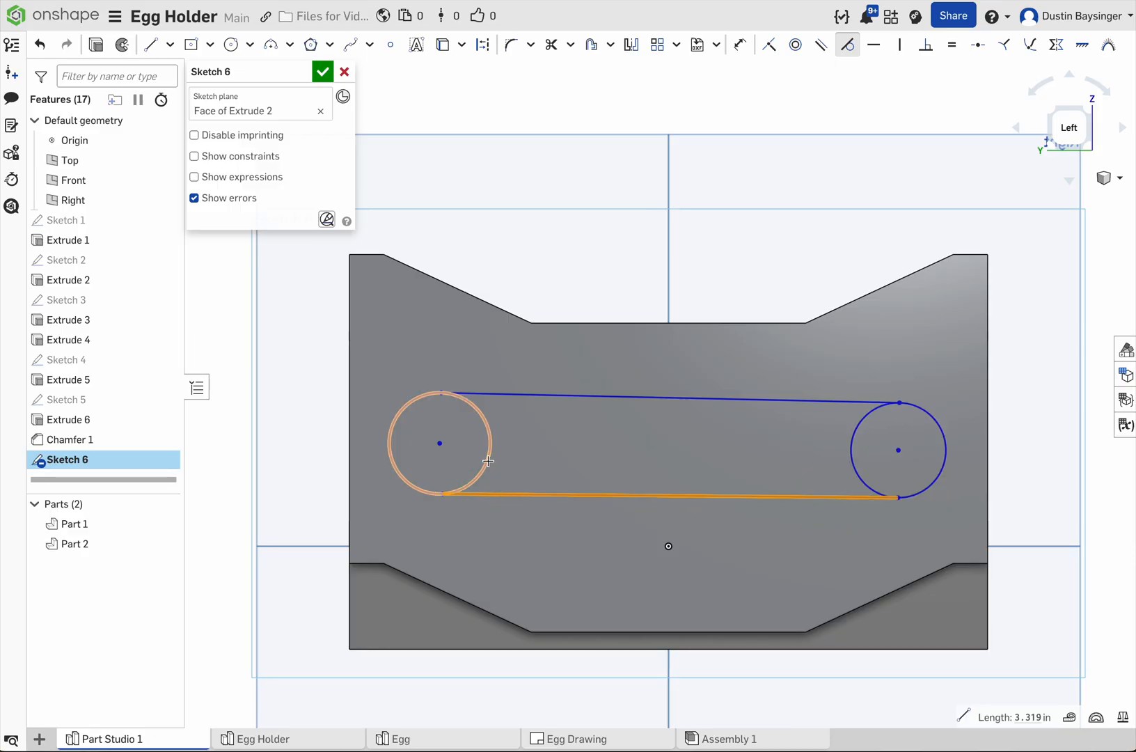
pyautogui.click(488, 461)
pyautogui.click(487, 394)
pyautogui.click(474, 407)
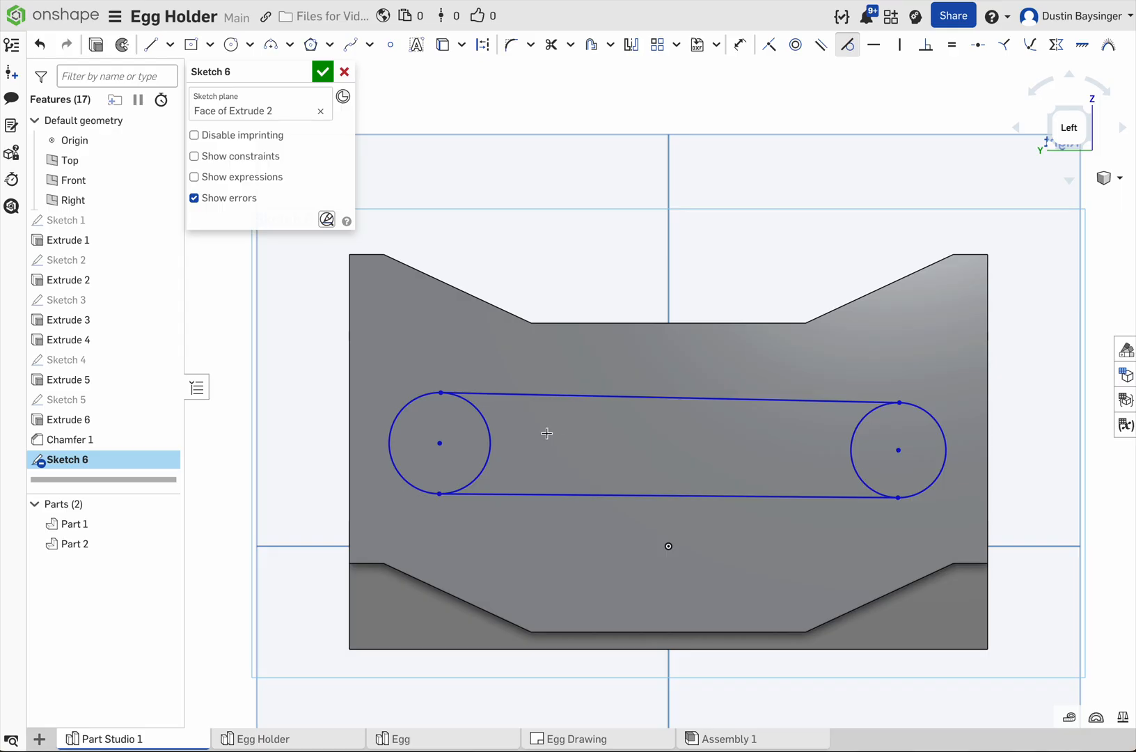
# Step: Align the two circle centers horizontally and make the circles equal in size
pyautogui.click(875, 45)
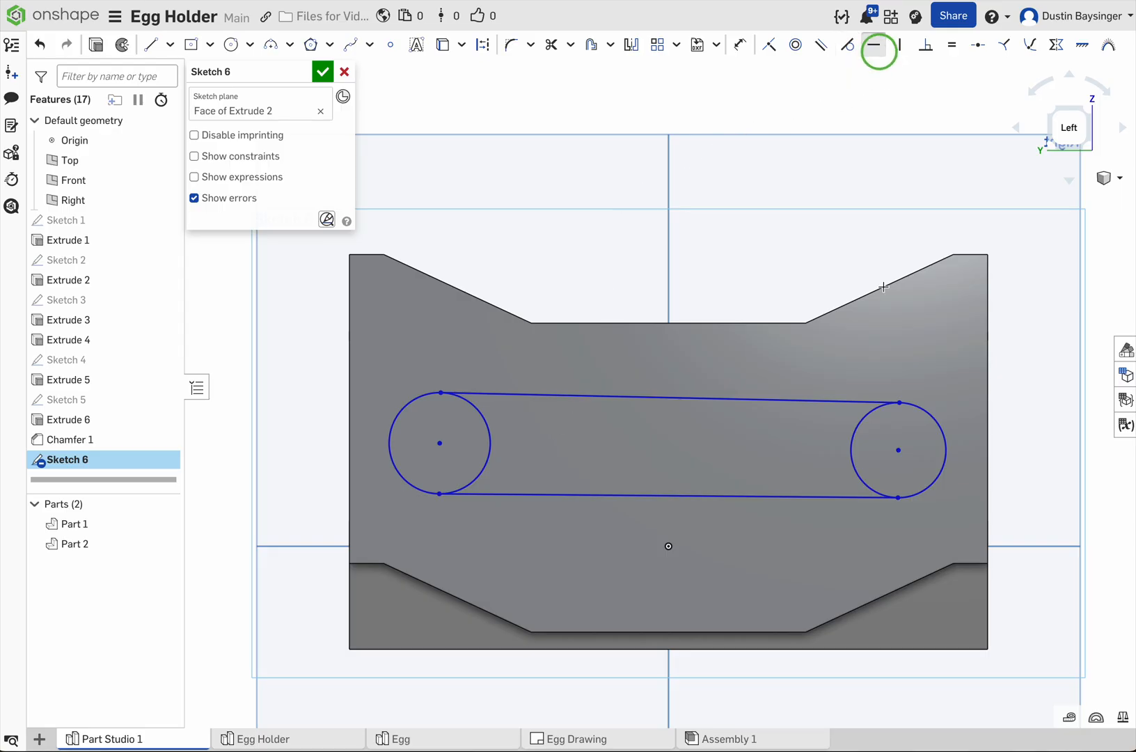
pyautogui.click(899, 451)
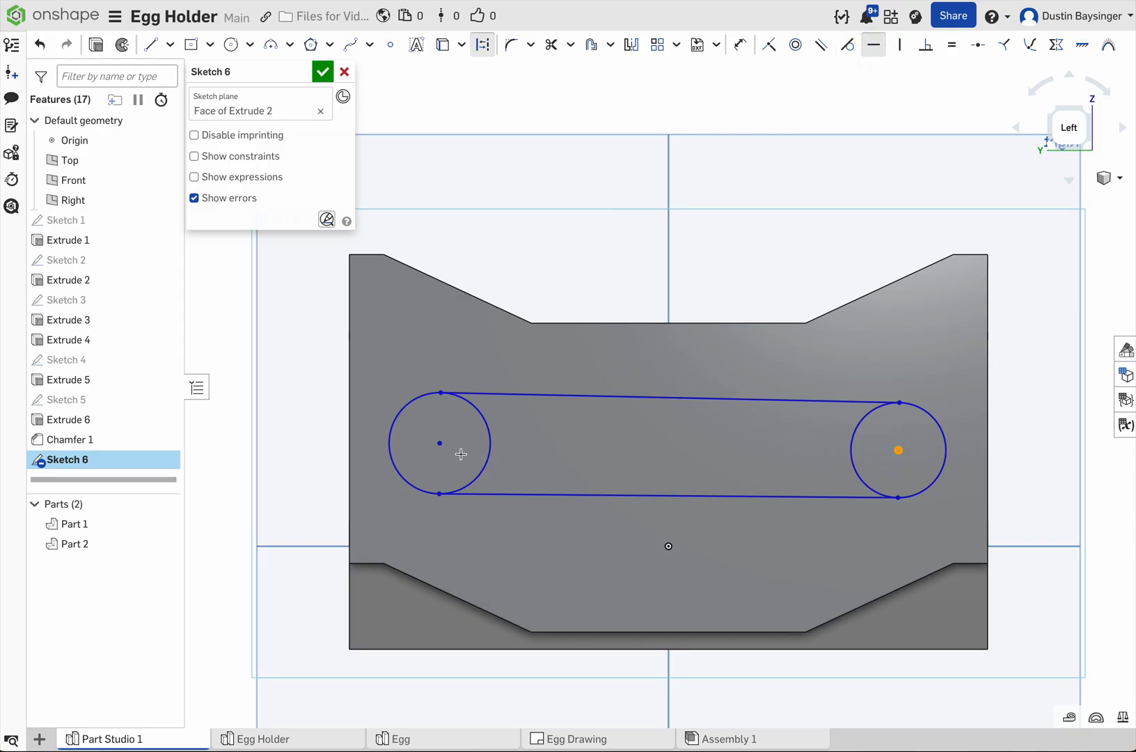
pyautogui.click(439, 443)
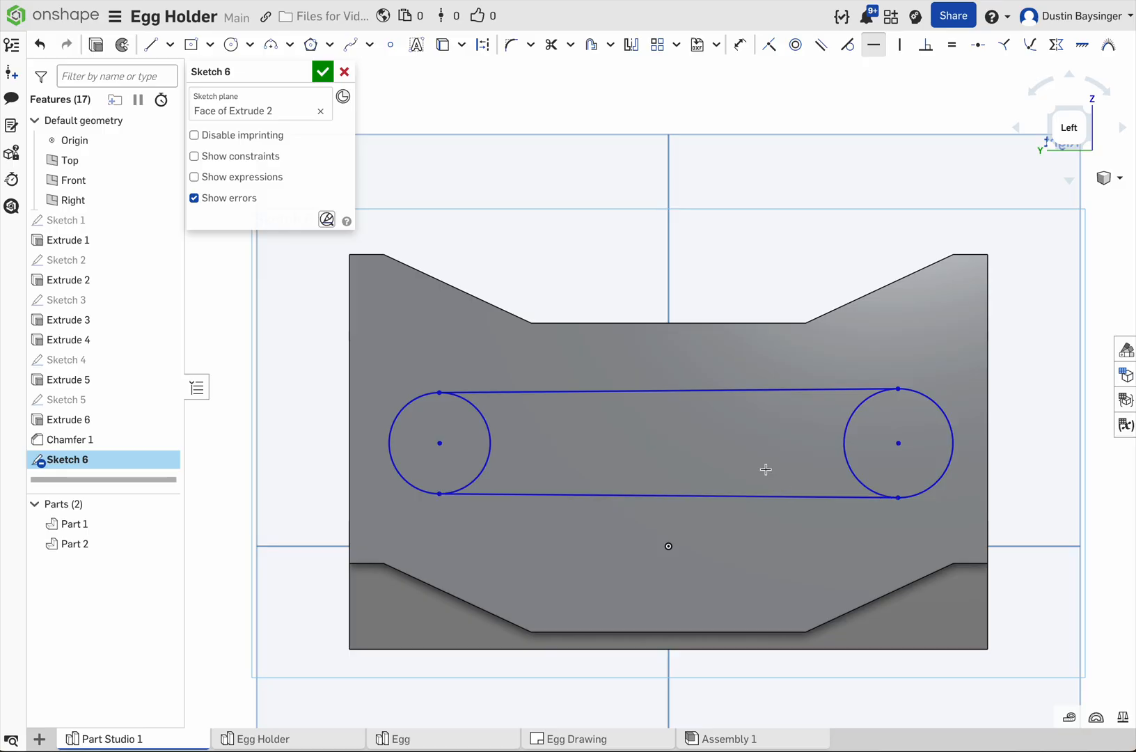
pyautogui.click(953, 45)
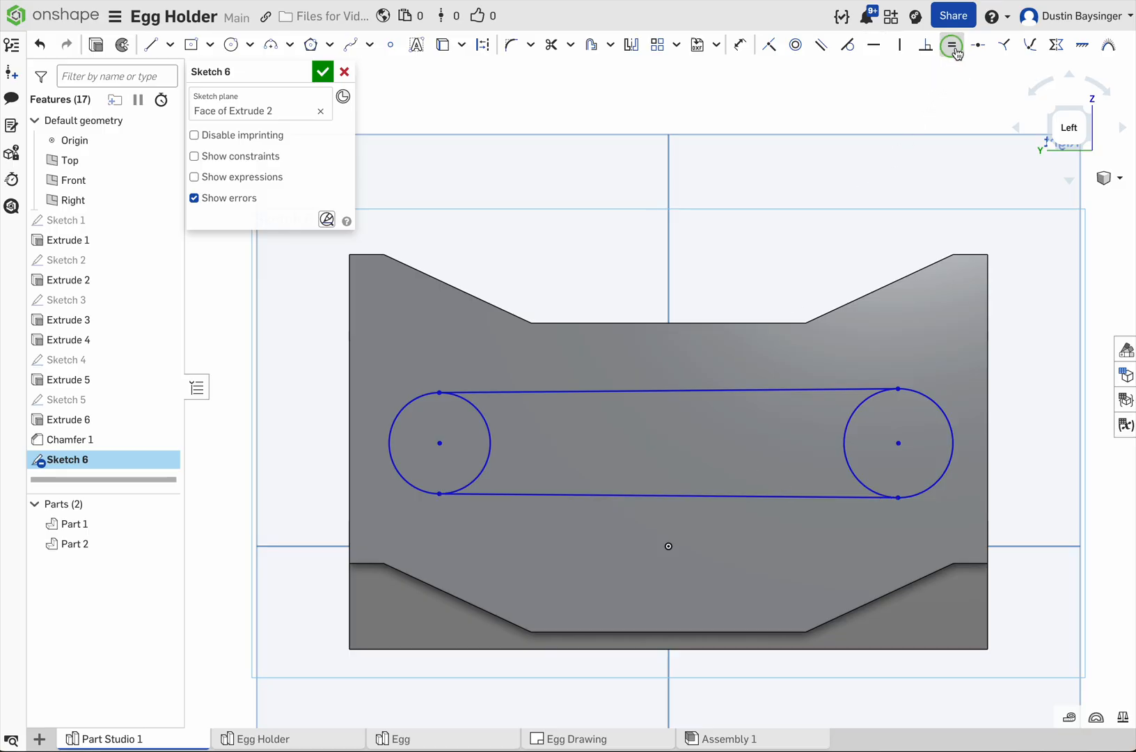
pyautogui.click(916, 397)
pyautogui.click(490, 432)
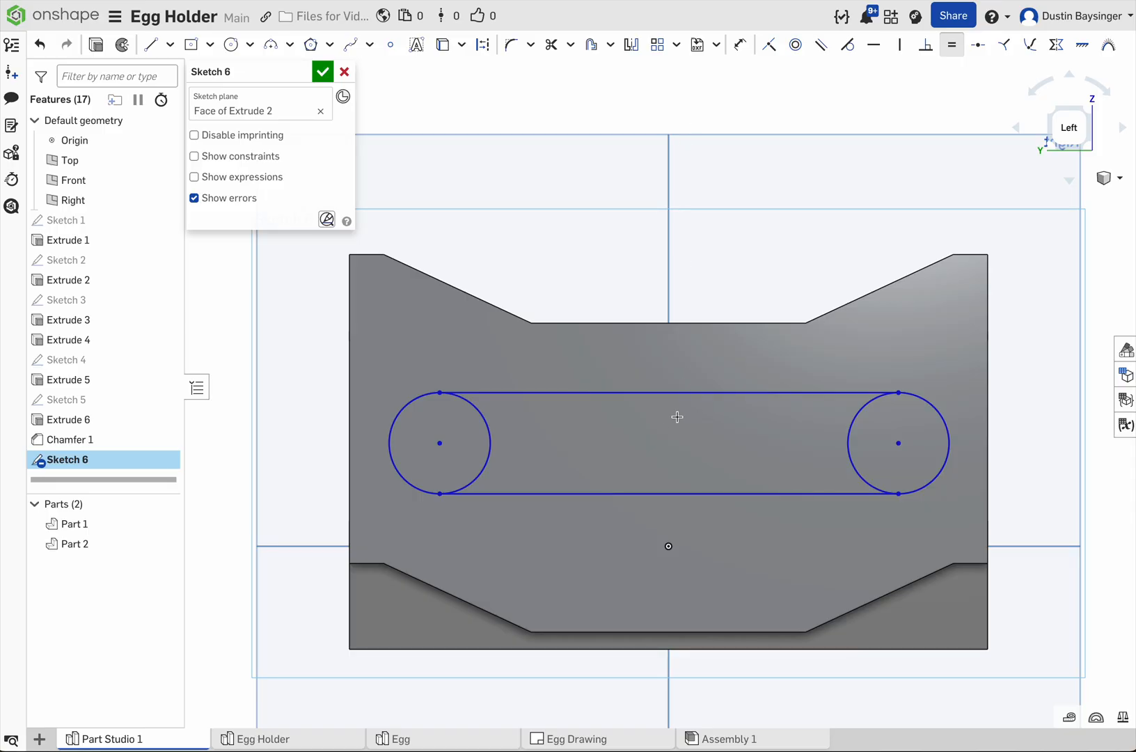
# Step: Place a point at the upper connecting line's midpoint and constrain it vertically to the origin
pyautogui.click(390, 45)
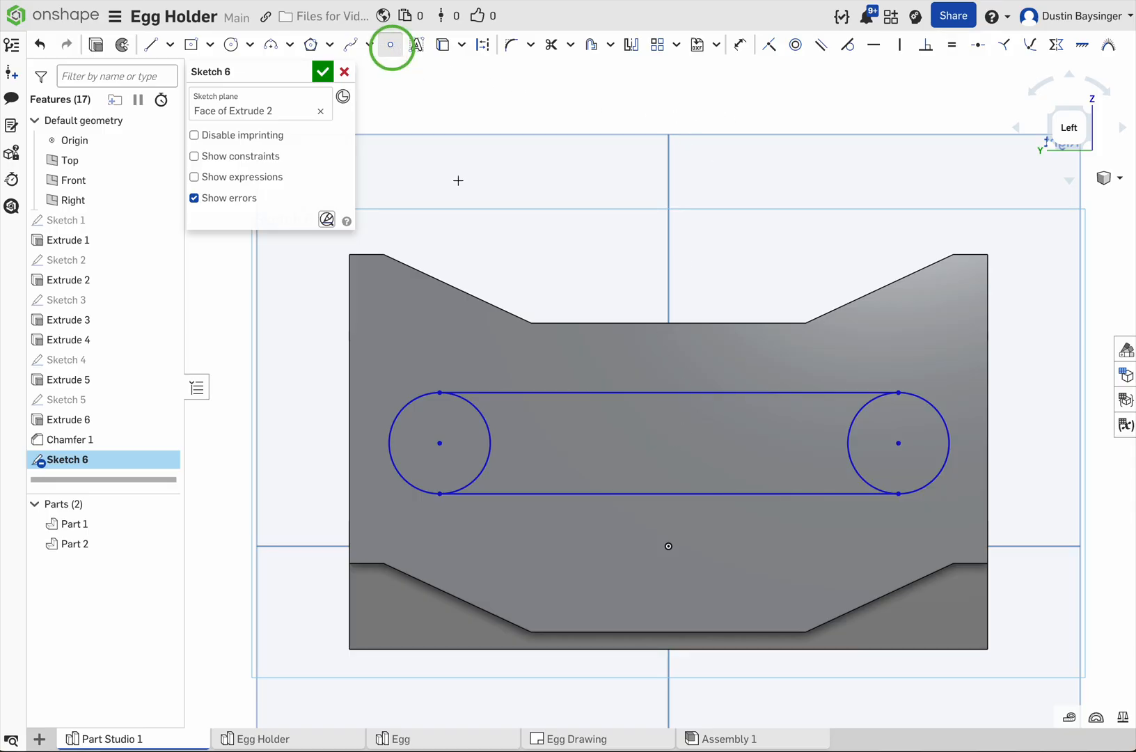
pyautogui.click(674, 393)
pyautogui.click(900, 45)
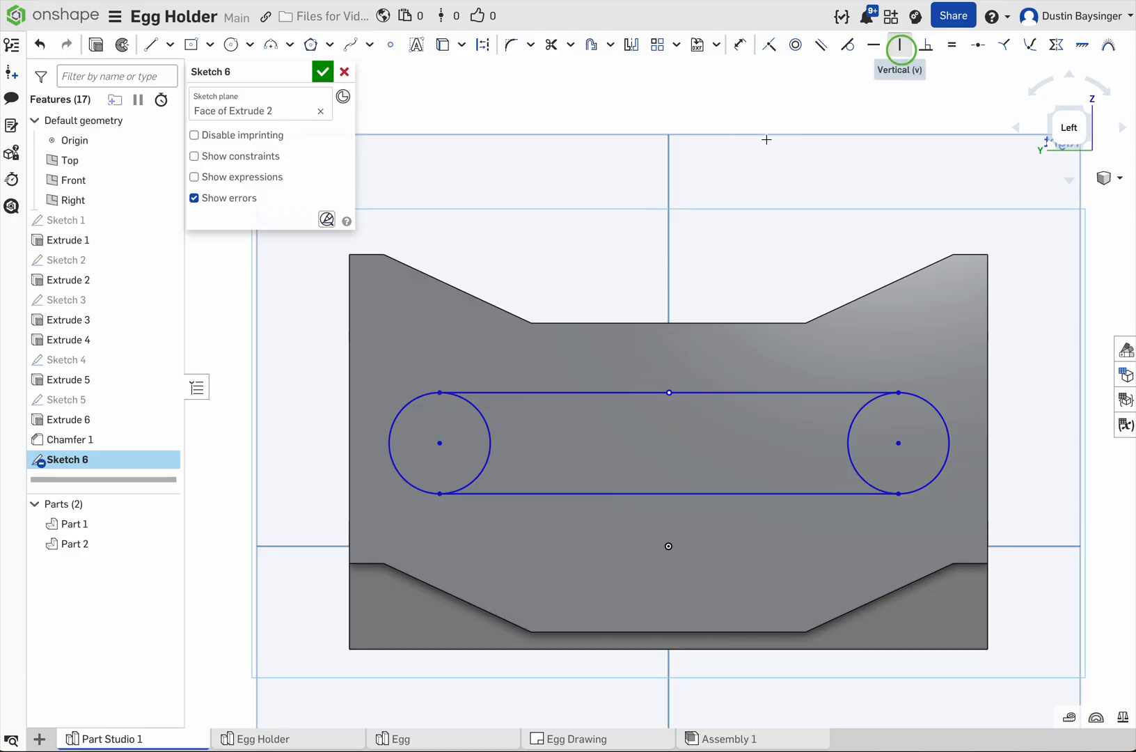
pyautogui.click(670, 392)
pyautogui.click(670, 546)
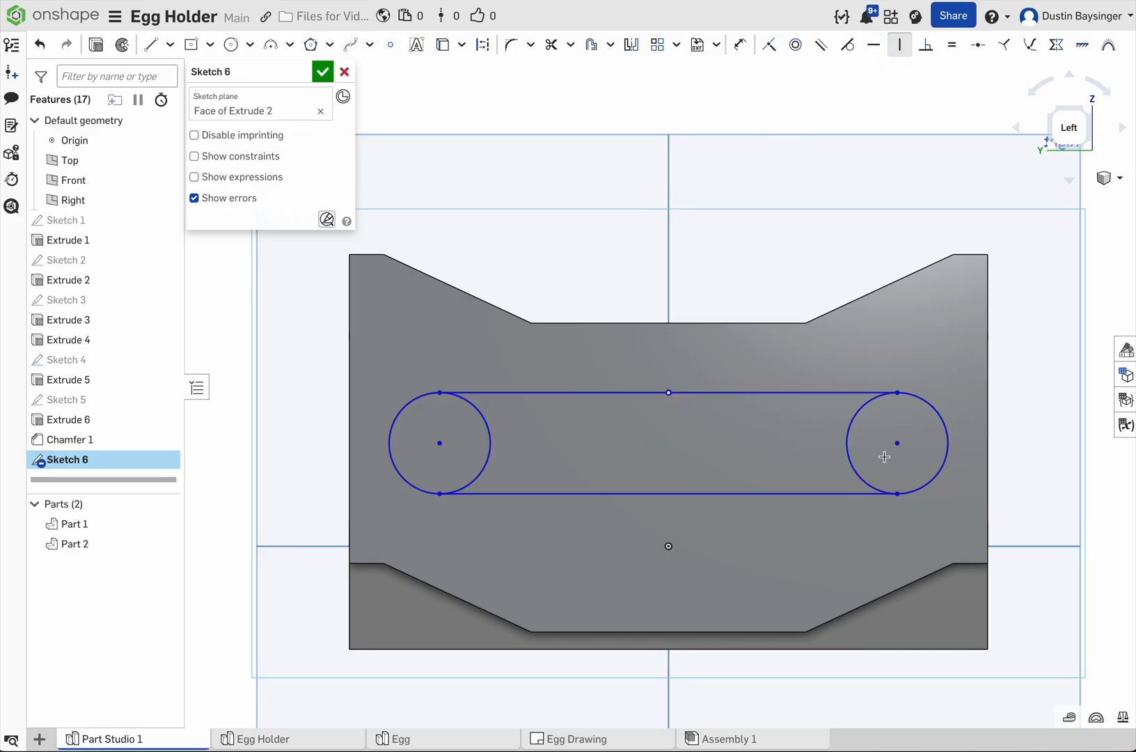
# Step: Dimension the upper connecting line's length, placing the dimension above the slot outline
pyautogui.press('d')
pyautogui.click(692, 393)
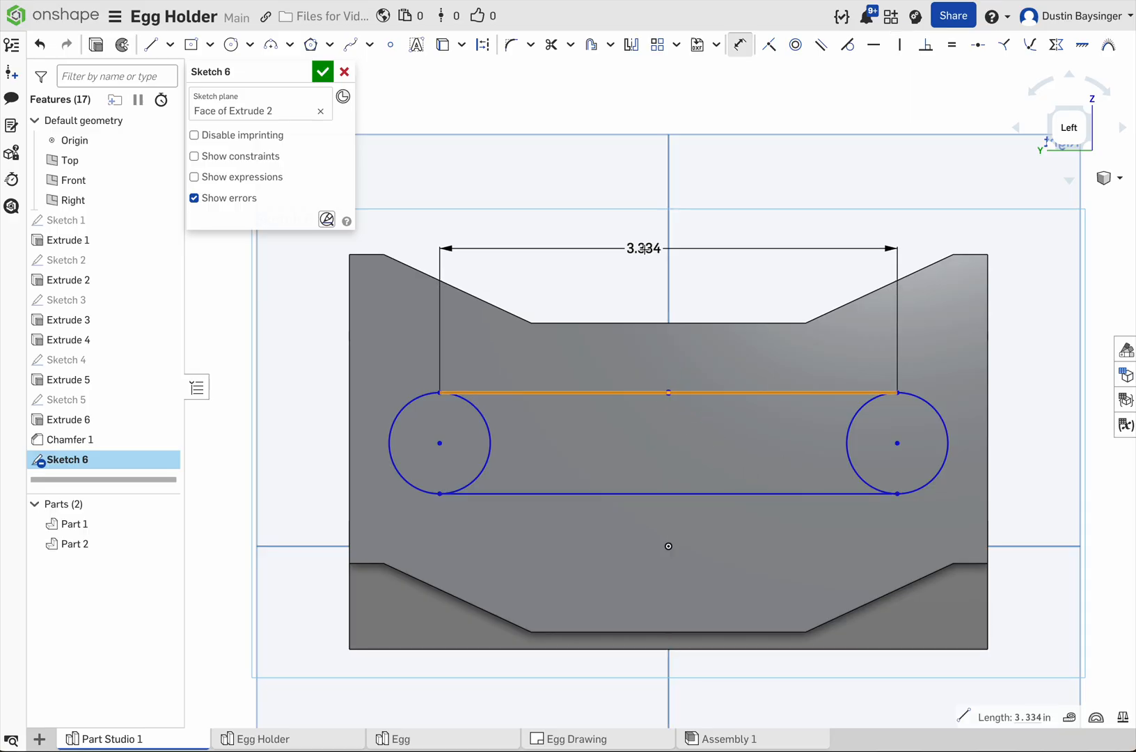
pyautogui.click(647, 252)
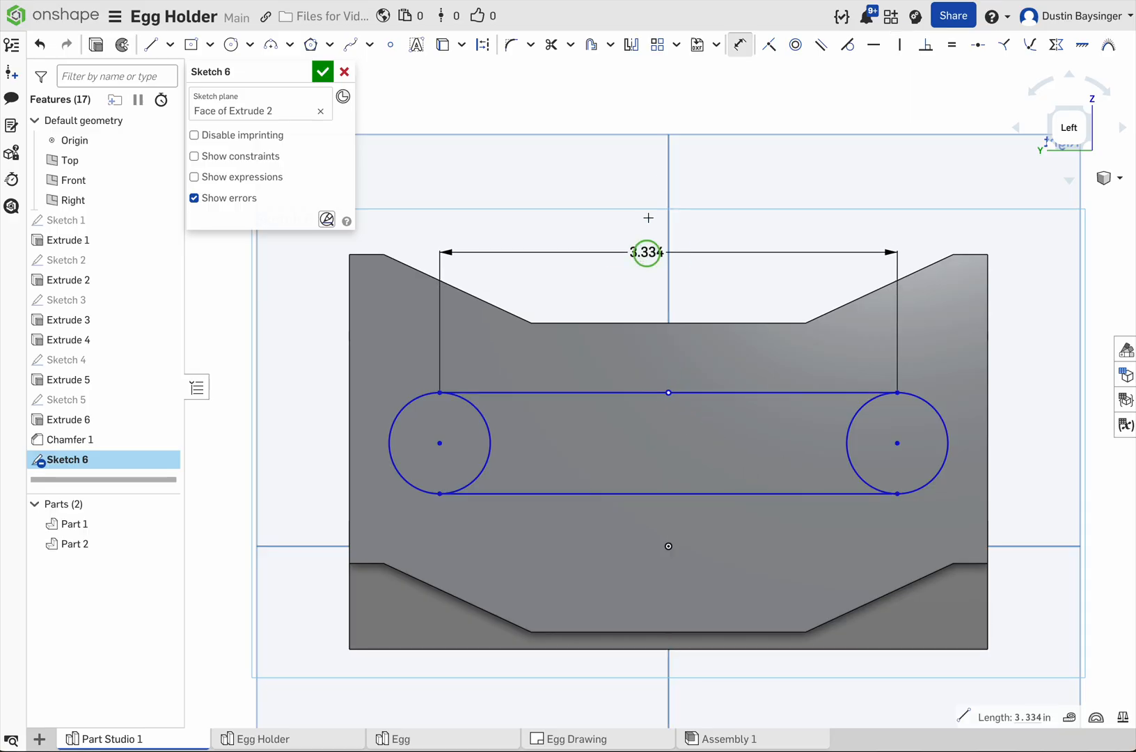
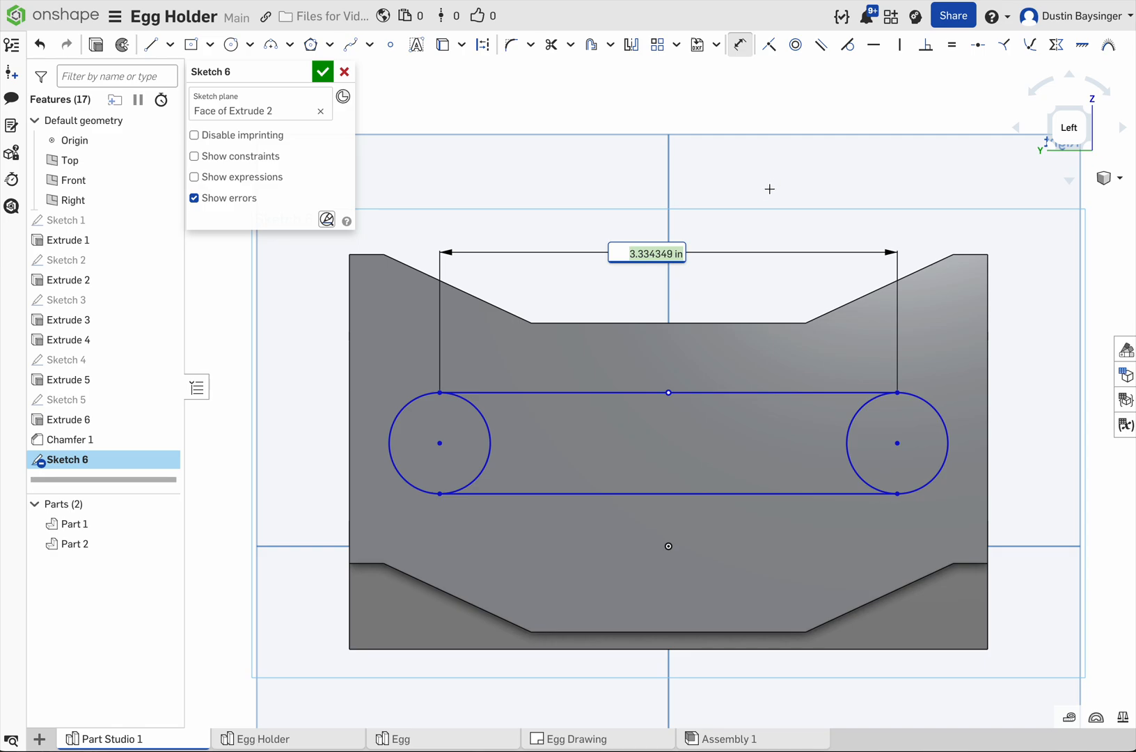
# Step: Delete the connecting line's length dimension and dimension the slot's overall length across the outer circle edges as 3.5 in
pyautogui.press('Return')
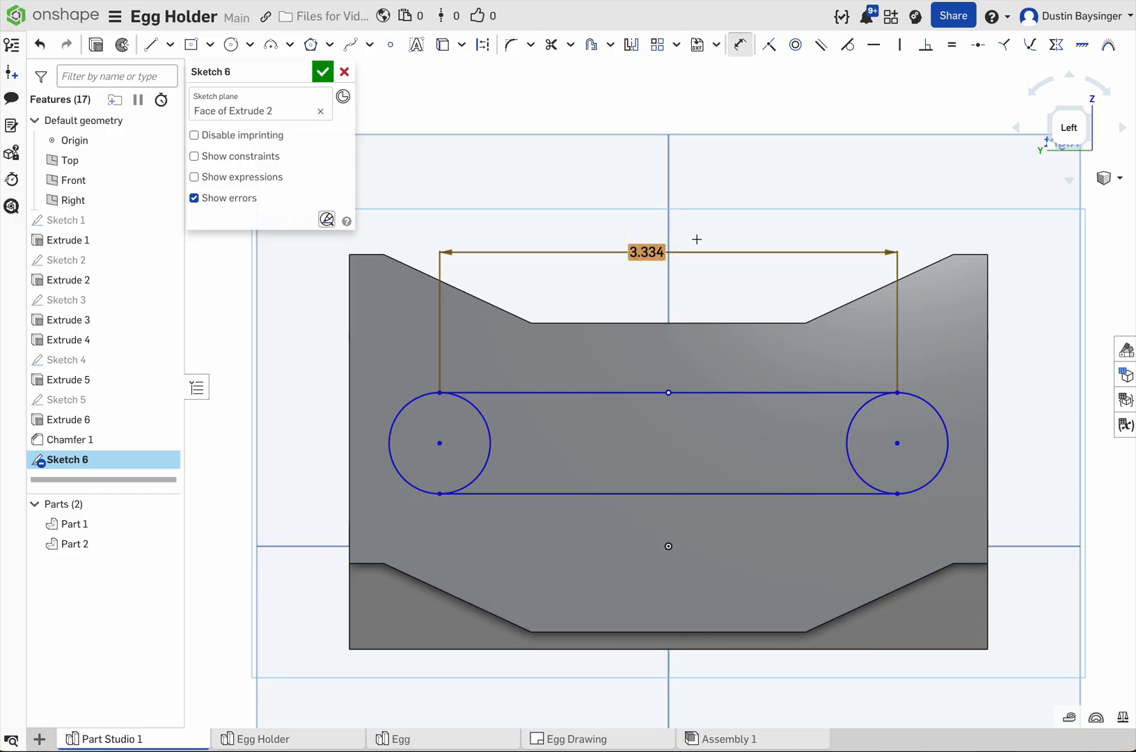
pyautogui.press('Delete')
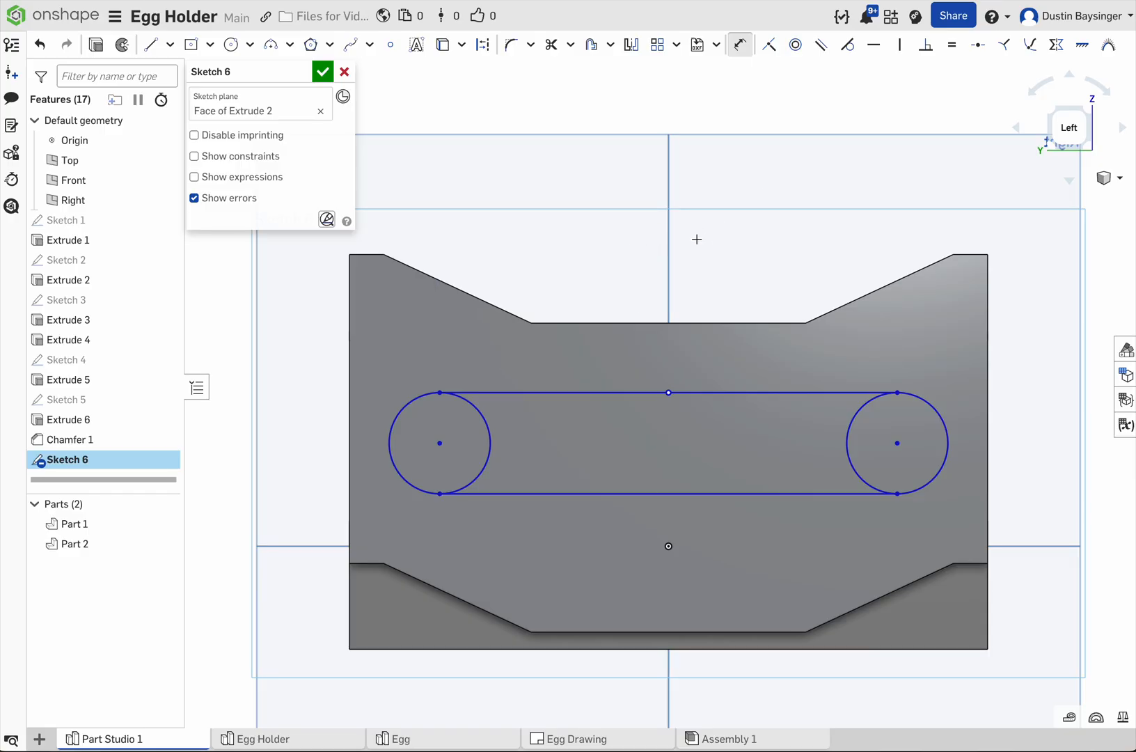
pyautogui.click(947, 438)
pyautogui.click(389, 428)
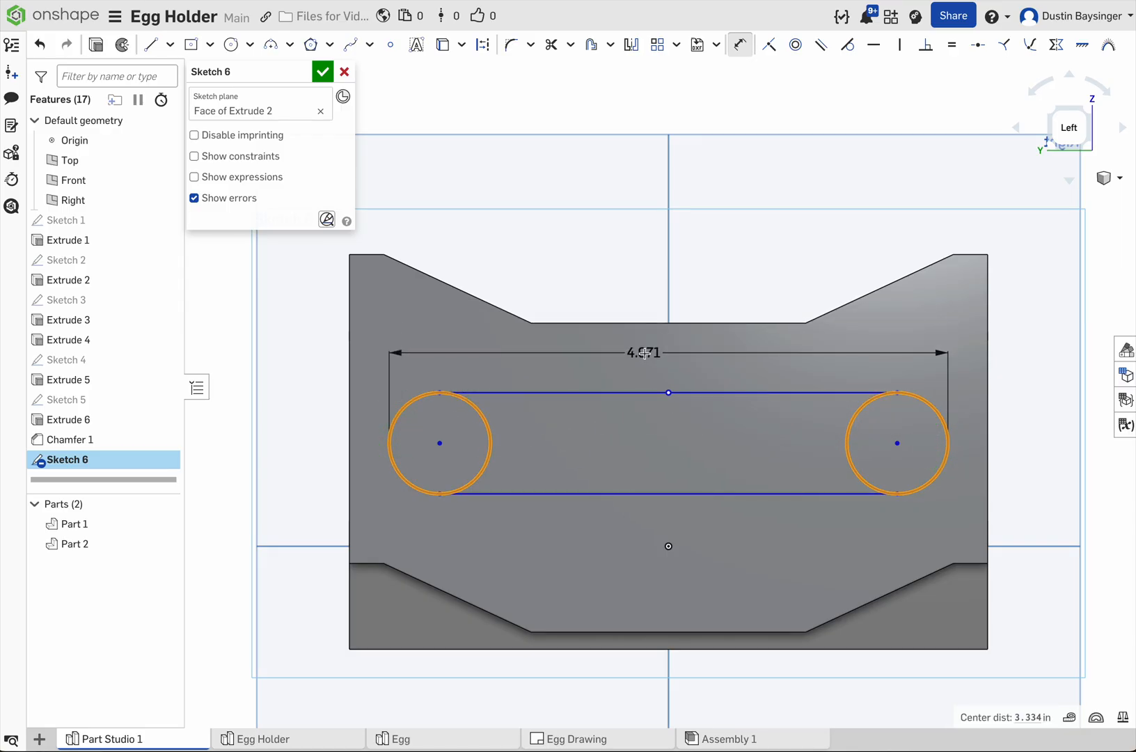
pyautogui.click(645, 353)
pyautogui.write('3')
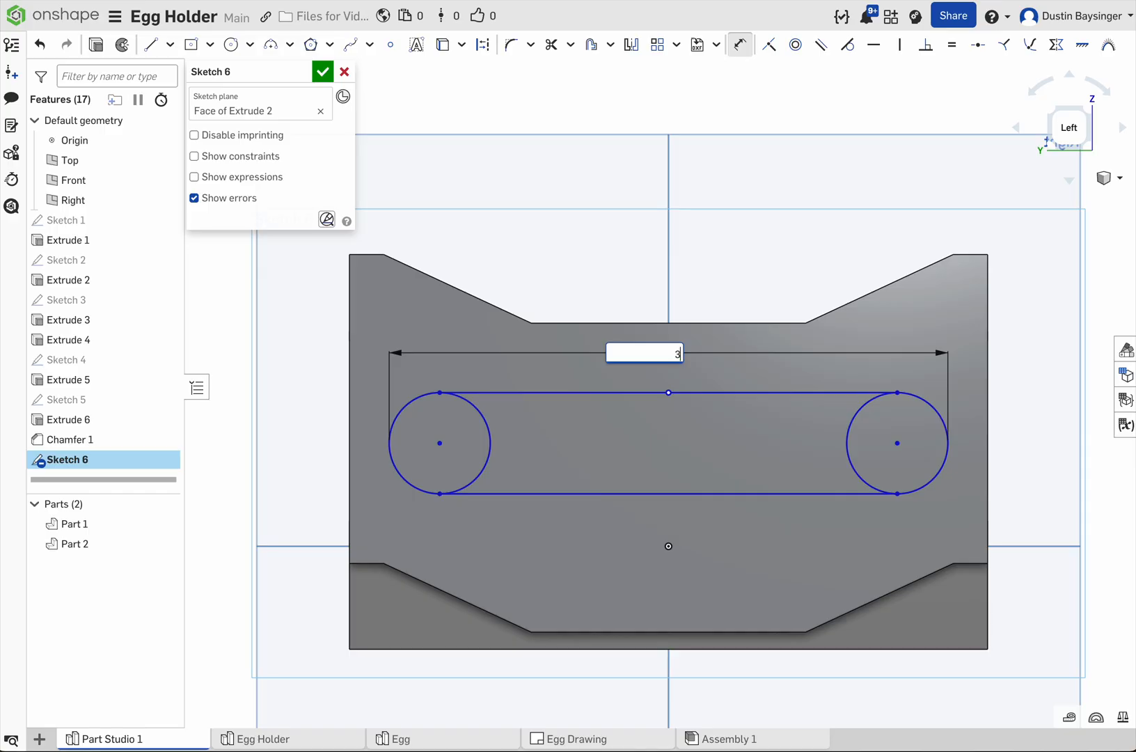
pyautogui.write('.5')
pyautogui.press('Return')
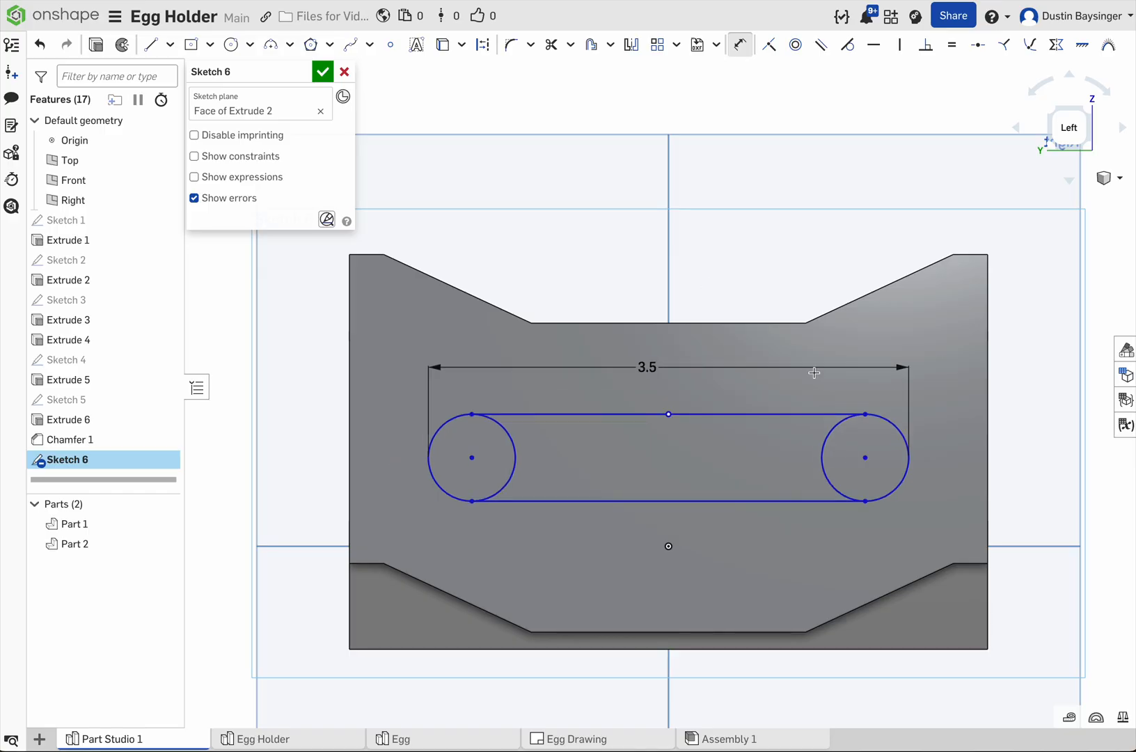
# Step: Dimension the diameter of the slot's end circle as 1 in
pyautogui.click(909, 461)
pyautogui.click(1029, 456)
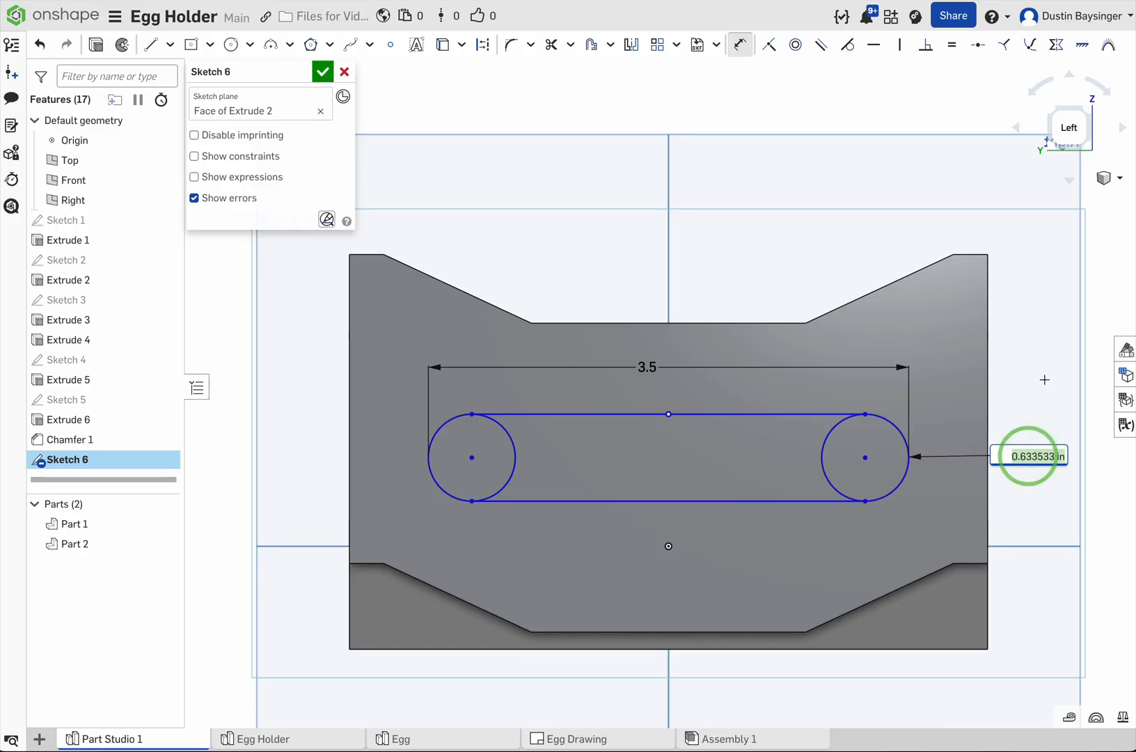
pyautogui.write('1')
pyautogui.press('Return')
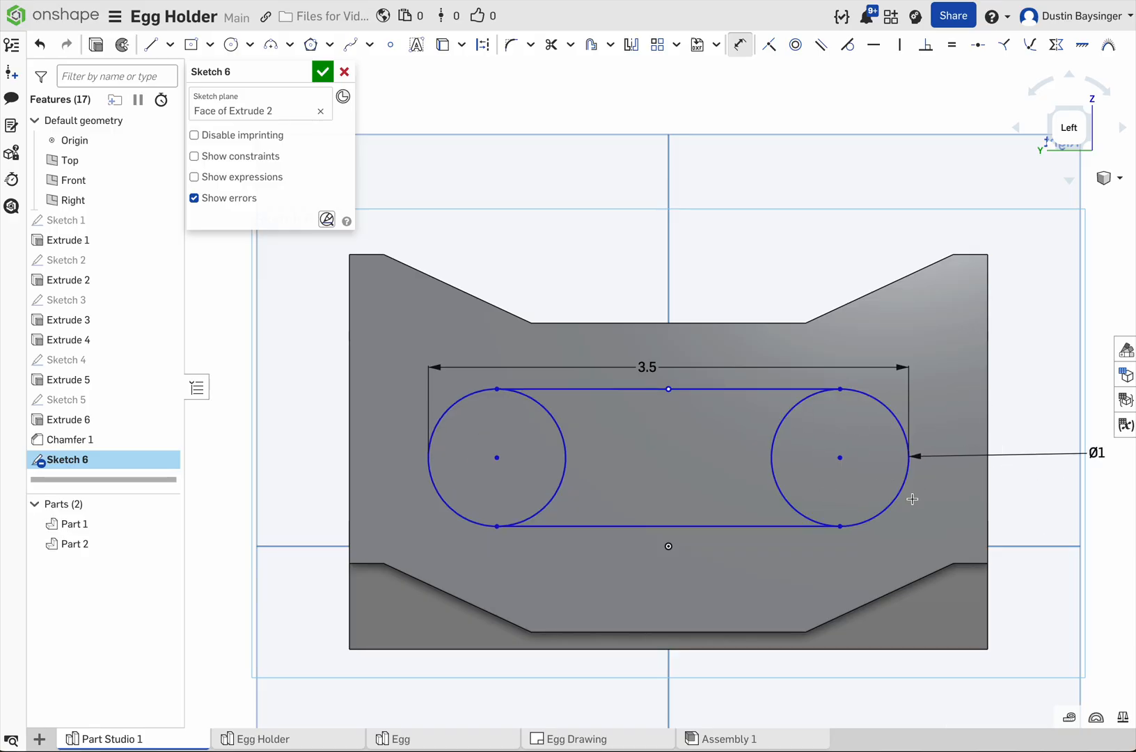
# Step: View the sketch plane straight on and dimension the vertical distance from the origin to an end circle's center as 0.75 in
pyautogui.moveTo(1007, 404); pyautogui.dragTo(902, 406, button='right')
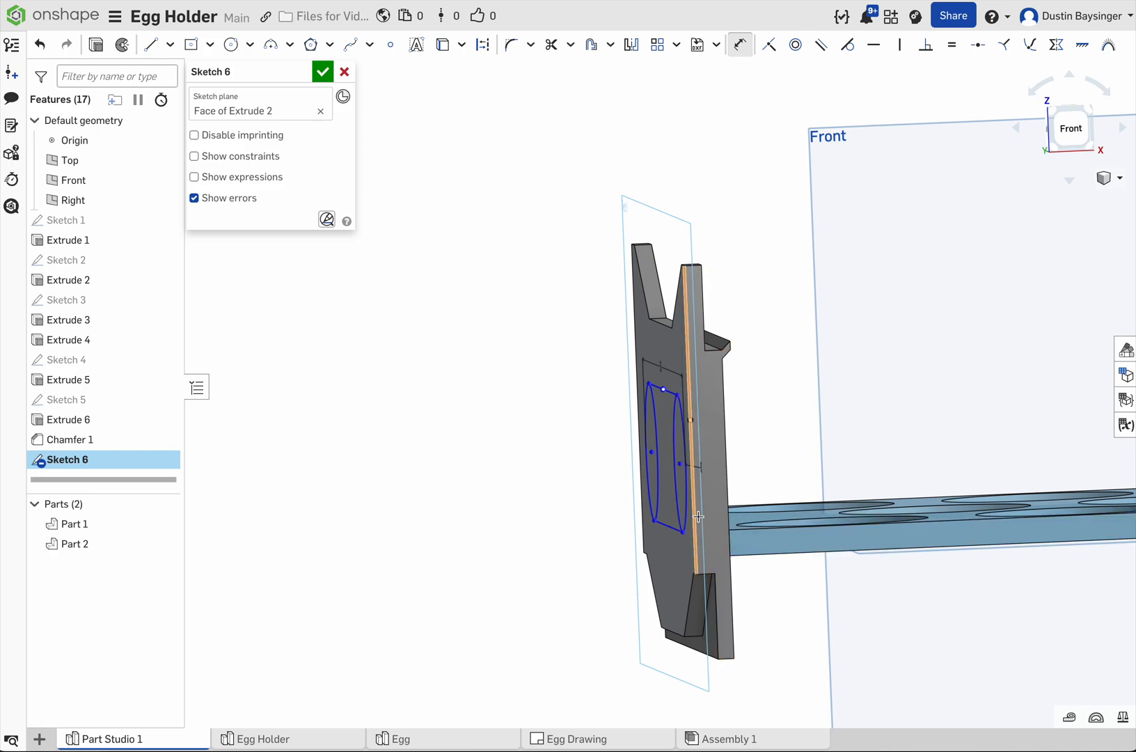
pyautogui.press('n')
pyautogui.moveTo(849, 431); pyautogui.dragTo(897, 433, button='right')
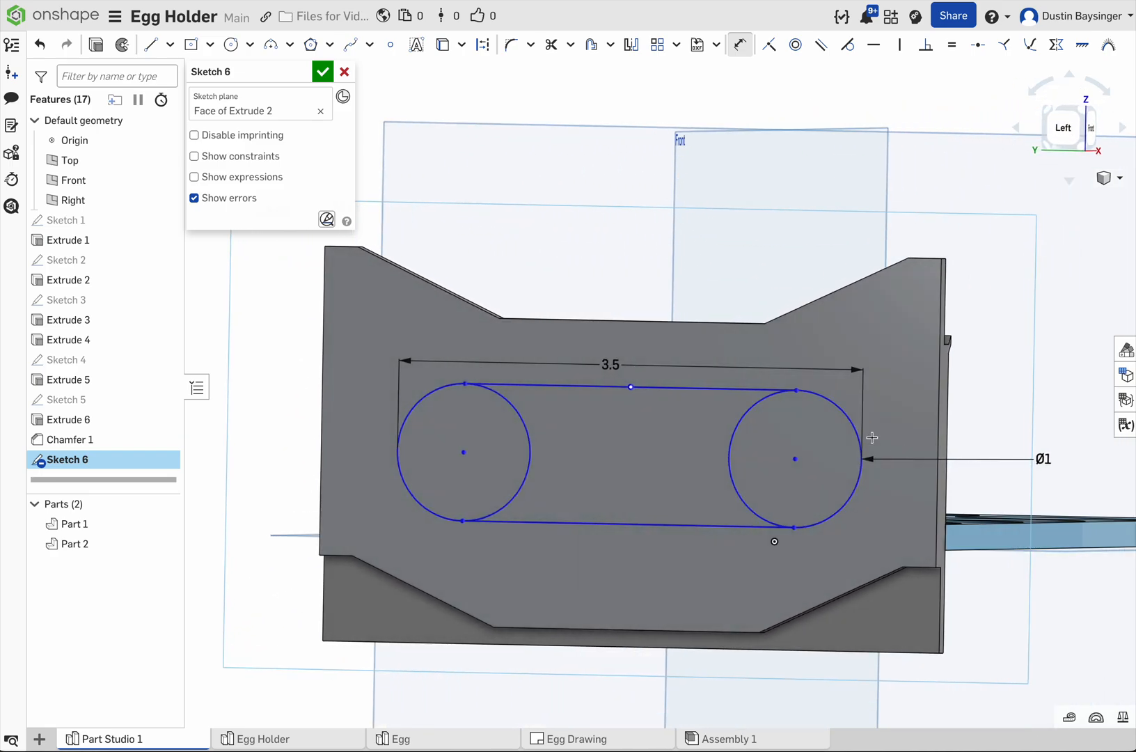
pyautogui.rightClick(1045, 417)
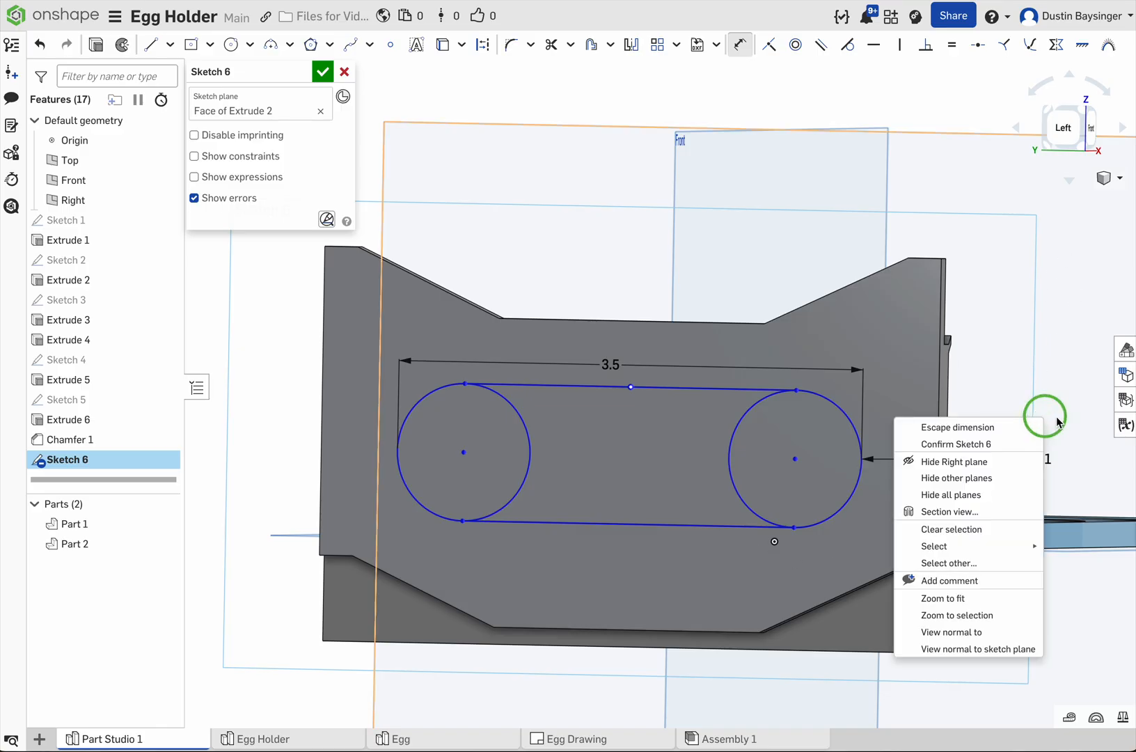
pyautogui.click(985, 651)
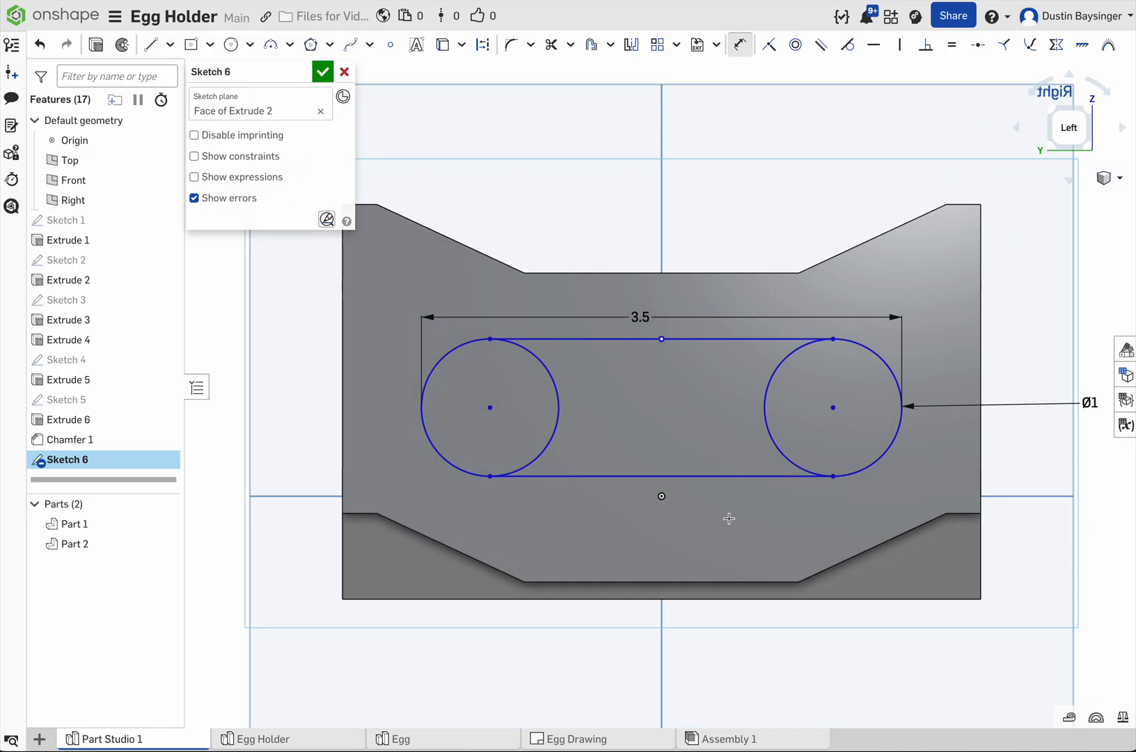
pyautogui.click(662, 497)
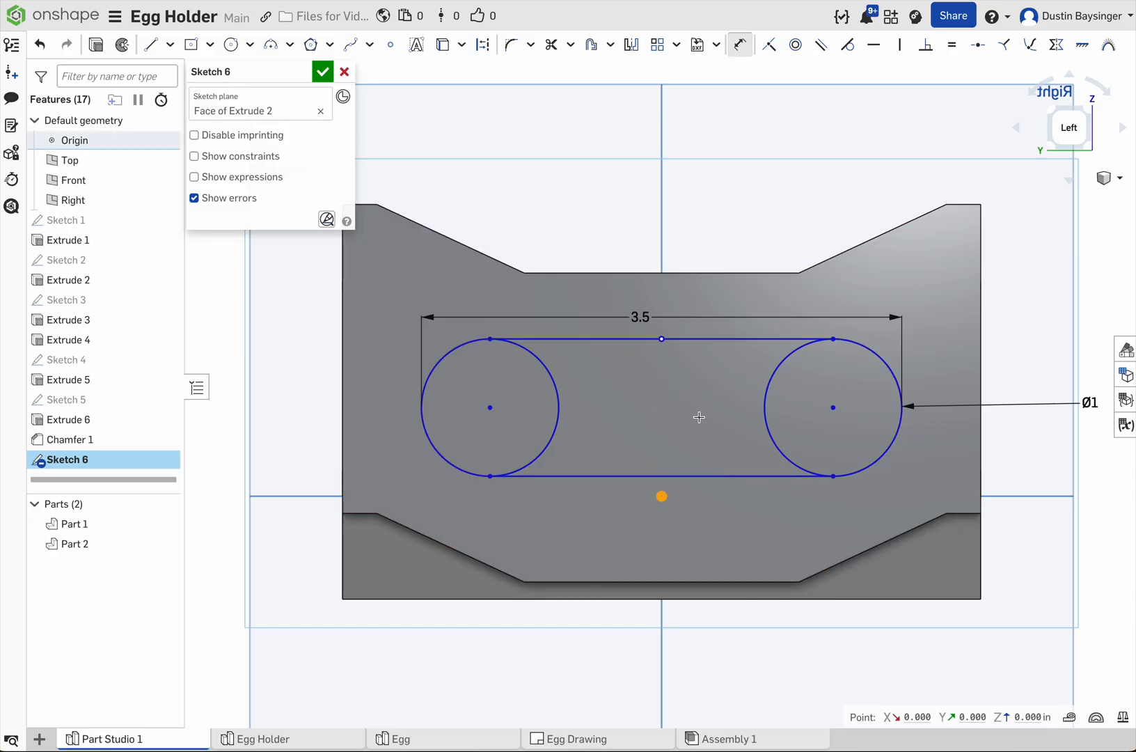
pyautogui.click(833, 408)
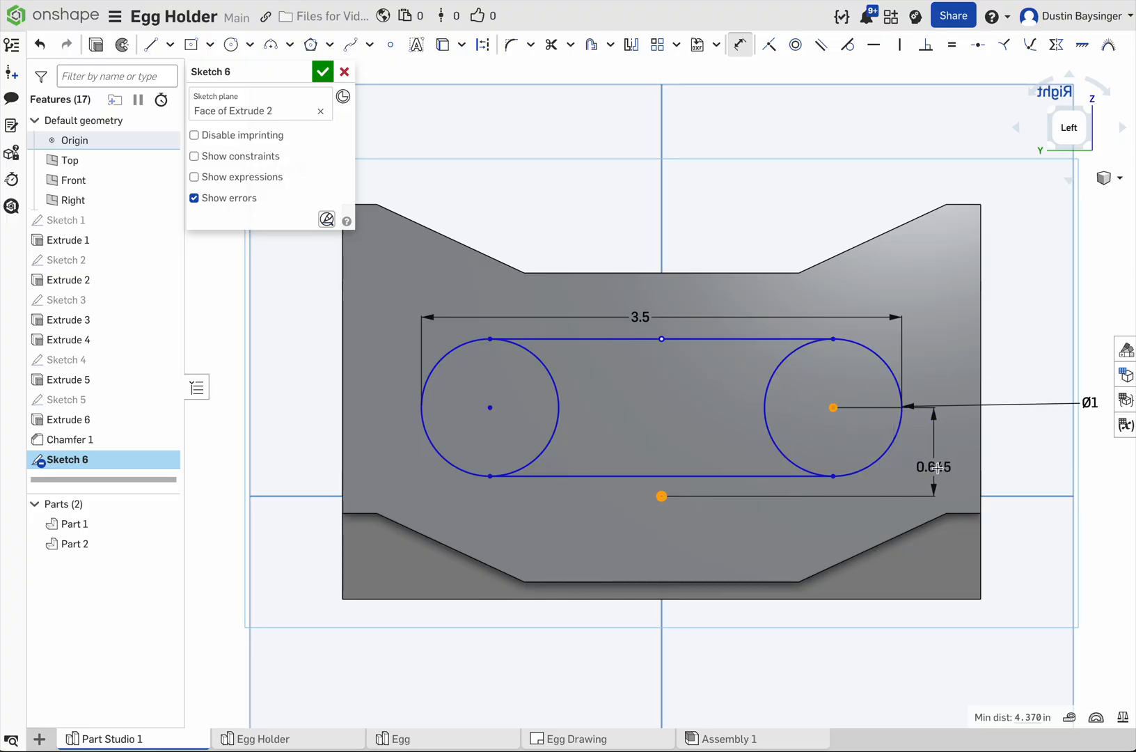
pyautogui.click(1045, 453)
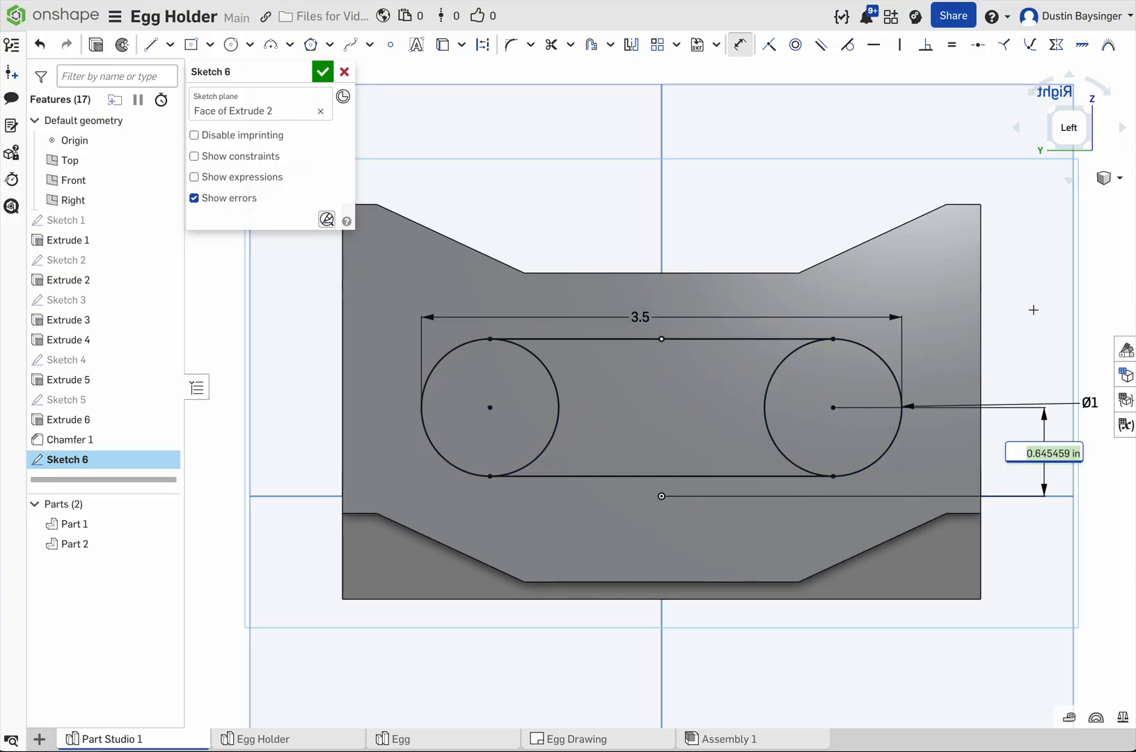
pyautogui.write('5')
pyautogui.press('Return')
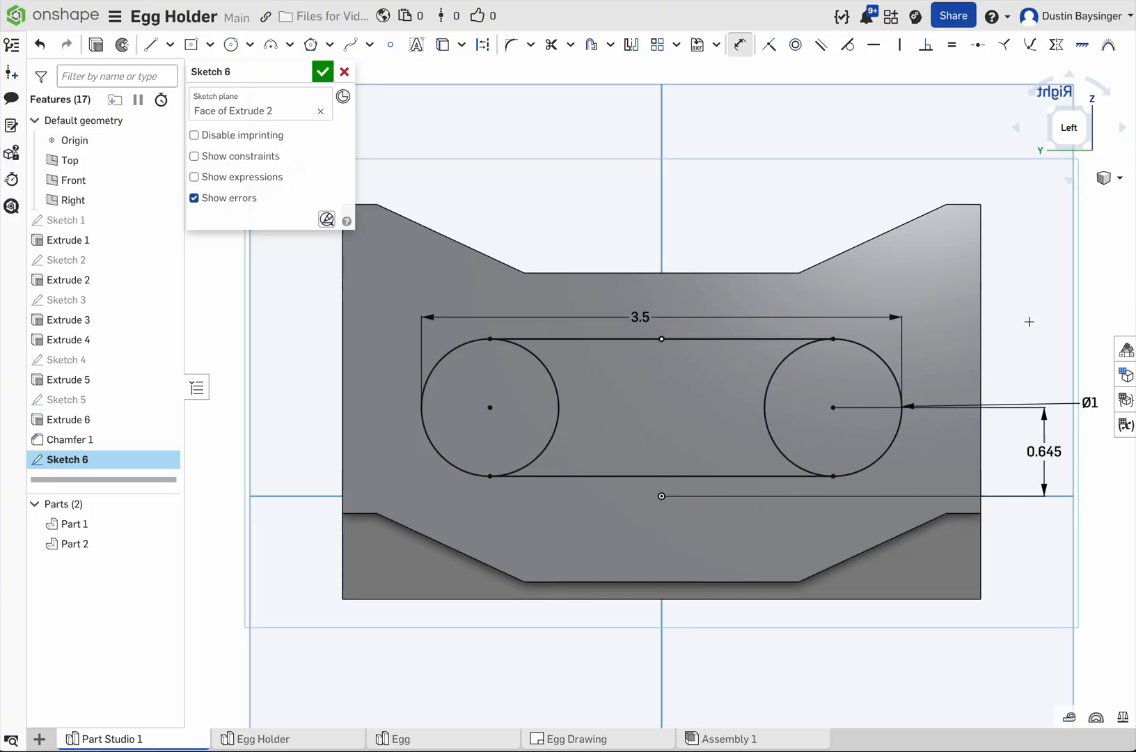
# Step: Check the slot's clearance to the egg plate, set its center height above the origin to 0.875 in, and finish the sketch
pyautogui.moveTo(1031, 353)
pyautogui.mouseDown(button='right')
pyautogui.moveTo(1030, 343)
pyautogui.moveTo(851, 369)
pyautogui.mouseUp(button='right')
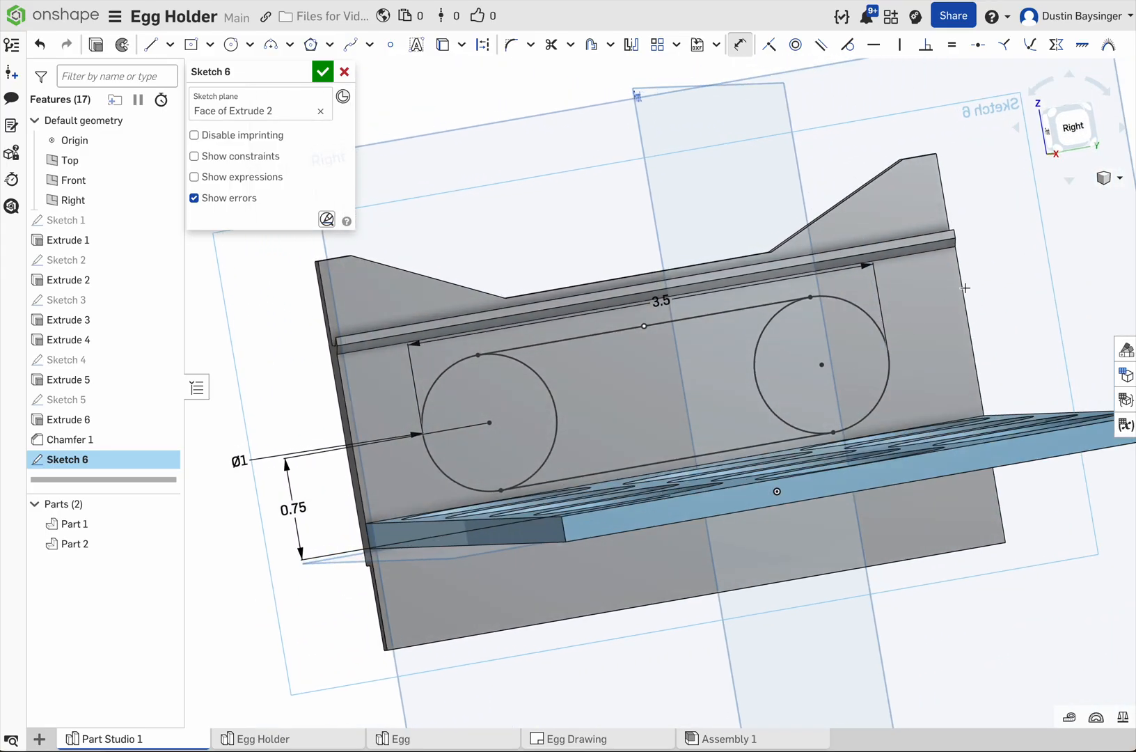
pyautogui.press('n')
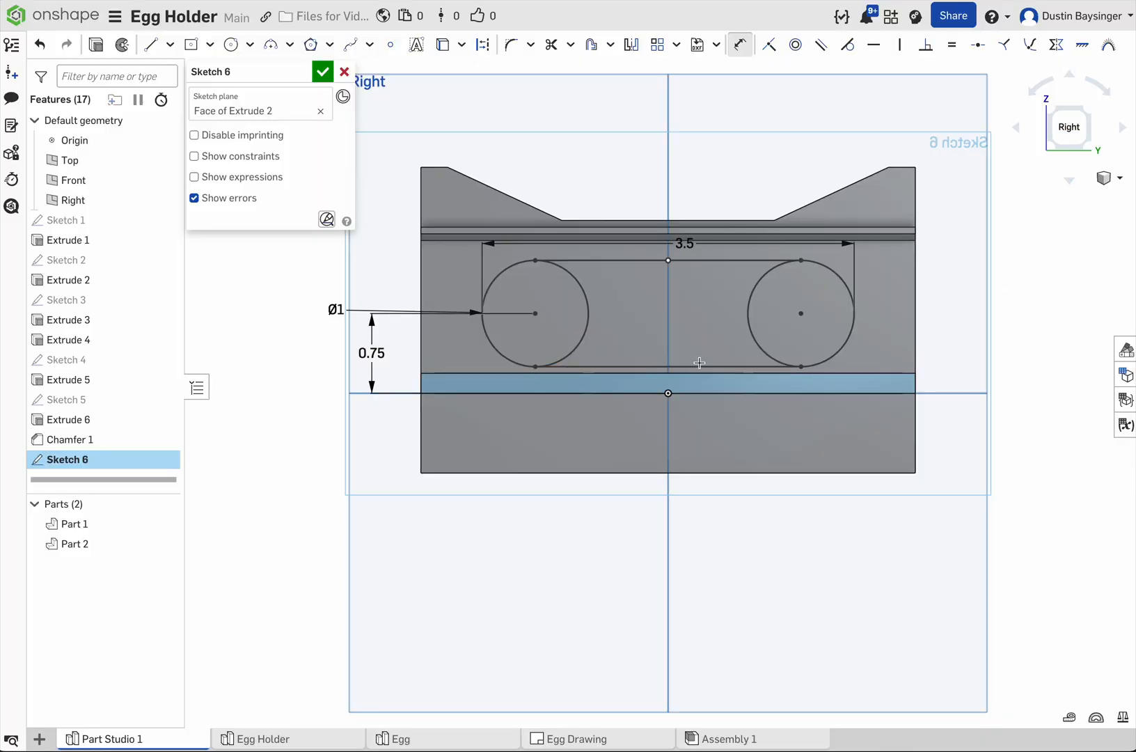
pyautogui.moveTo(991, 324); pyautogui.dragTo(1031, 336, button='right')
pyautogui.rightClick(1029, 331)
pyautogui.click(998, 290)
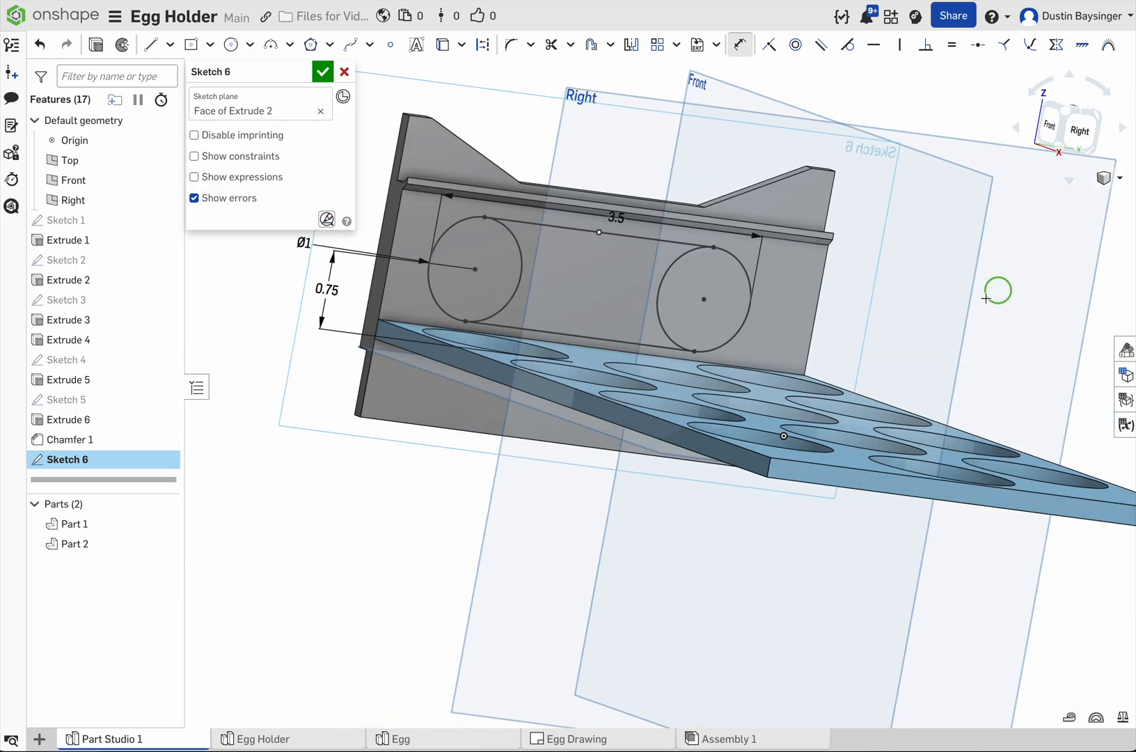
pyautogui.moveTo(855, 325); pyautogui.dragTo(997, 339, button='right')
pyautogui.doubleClick(862, 361)
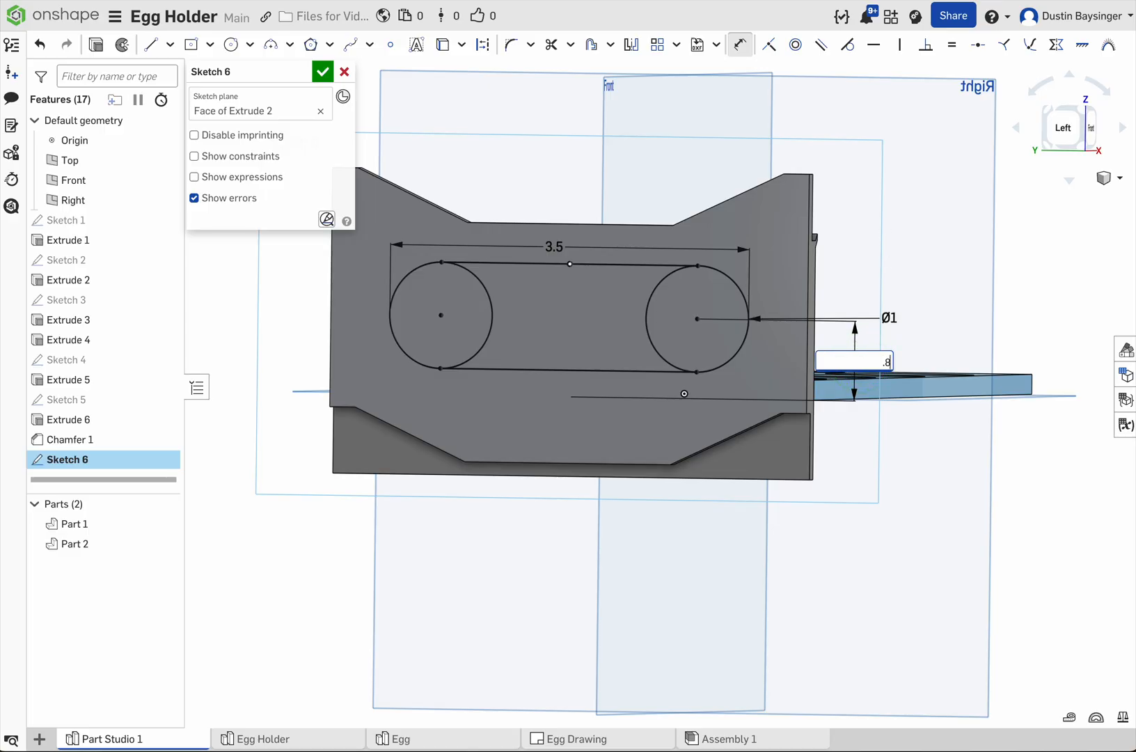
pyautogui.press('Return')
pyautogui.moveTo(913, 220); pyautogui.dragTo(758, 284, button='right')
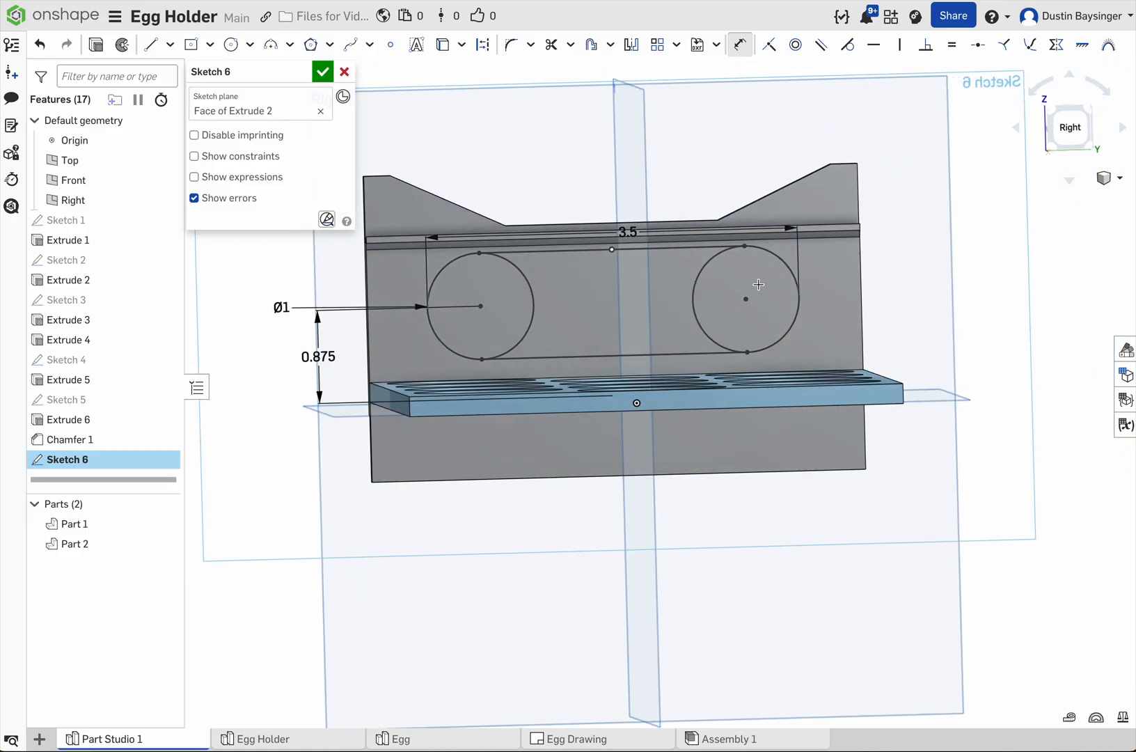
pyautogui.click(1070, 128)
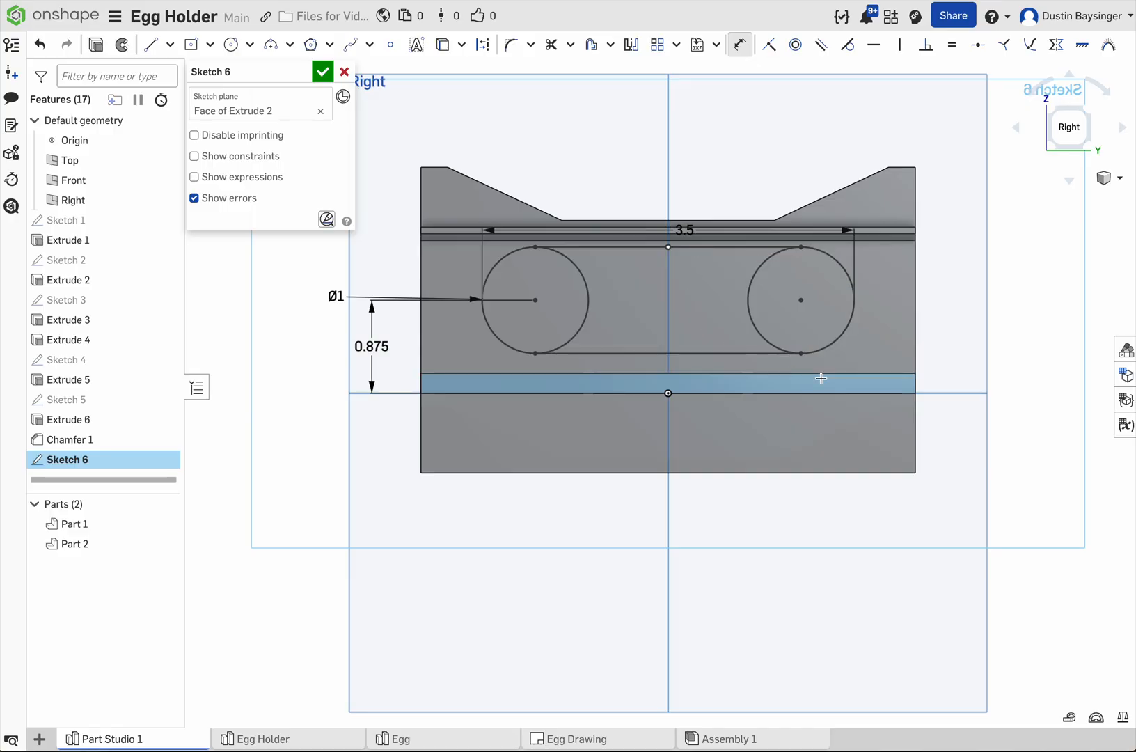
pyautogui.moveTo(837, 359); pyautogui.dragTo(433, 185, button='right')
pyautogui.click(322, 72)
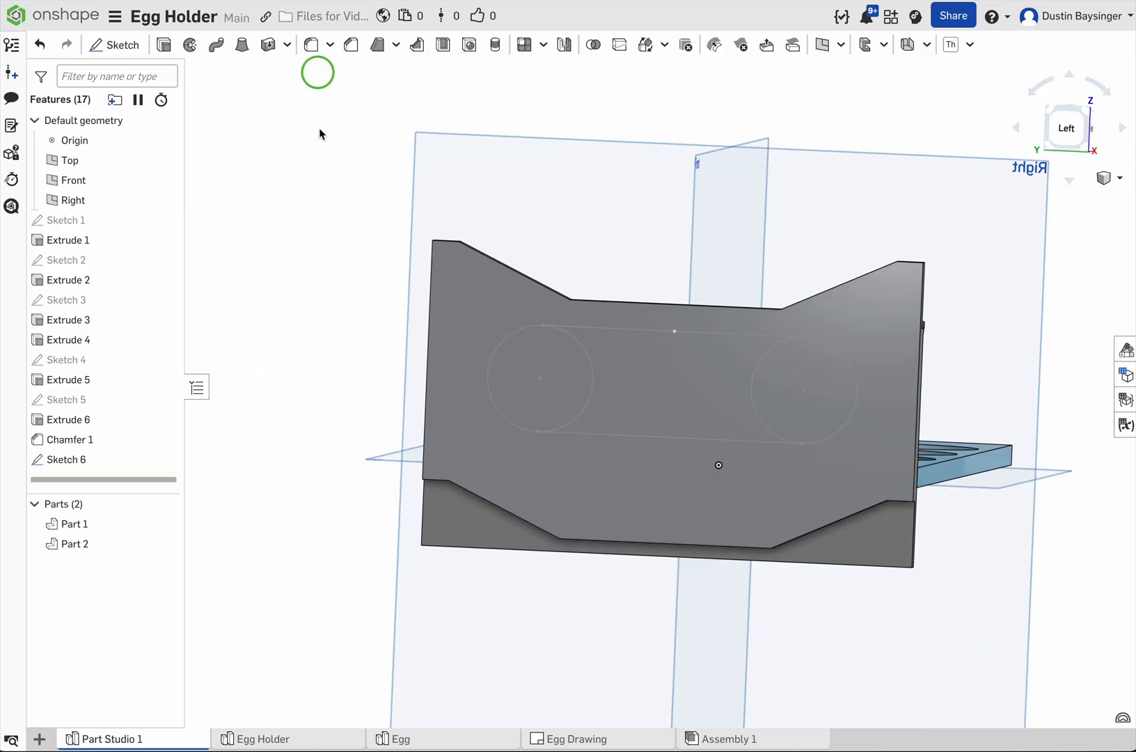
# Step: Cut the slot through the end panel with a Remove extrude of all three slot regions, Blind, 1 in deep
pyautogui.click(163, 44)
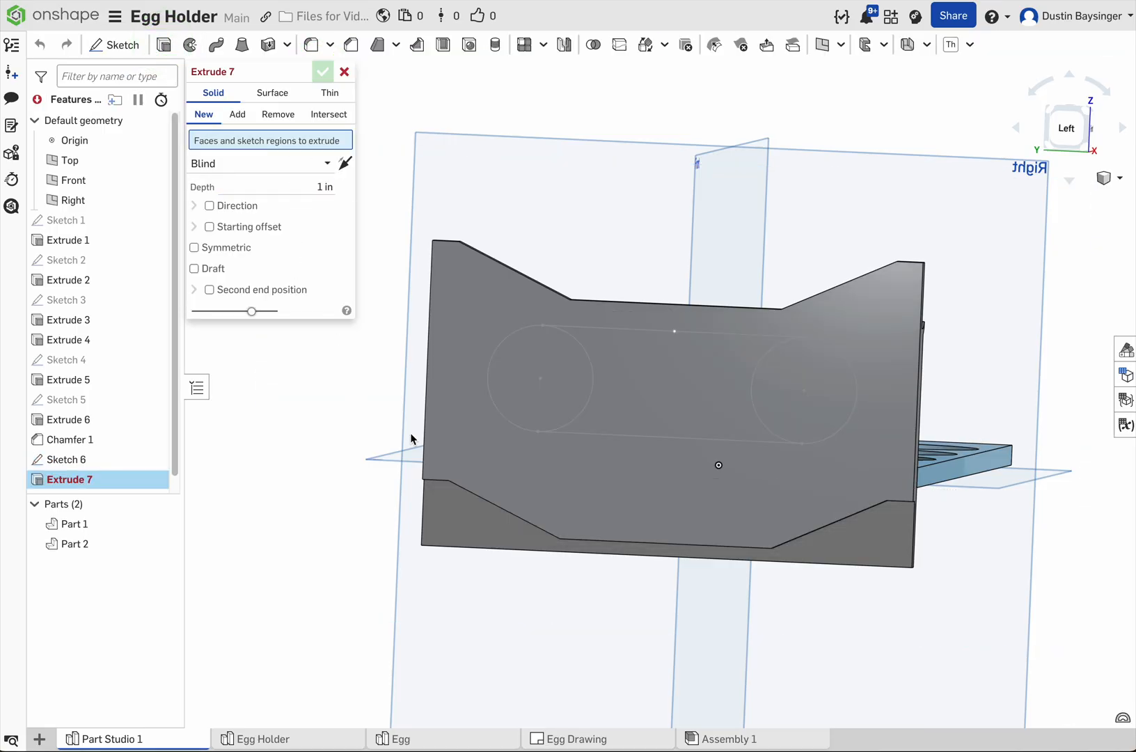
pyautogui.click(613, 410)
pyautogui.click(578, 385)
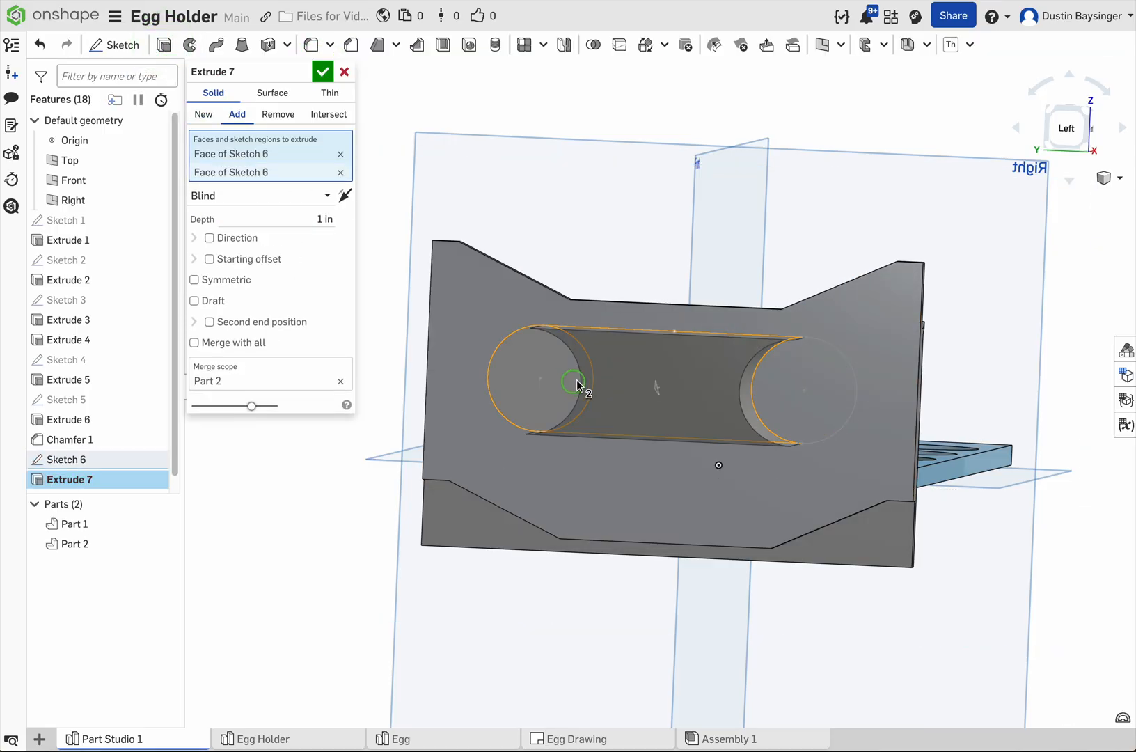
pyautogui.click(794, 401)
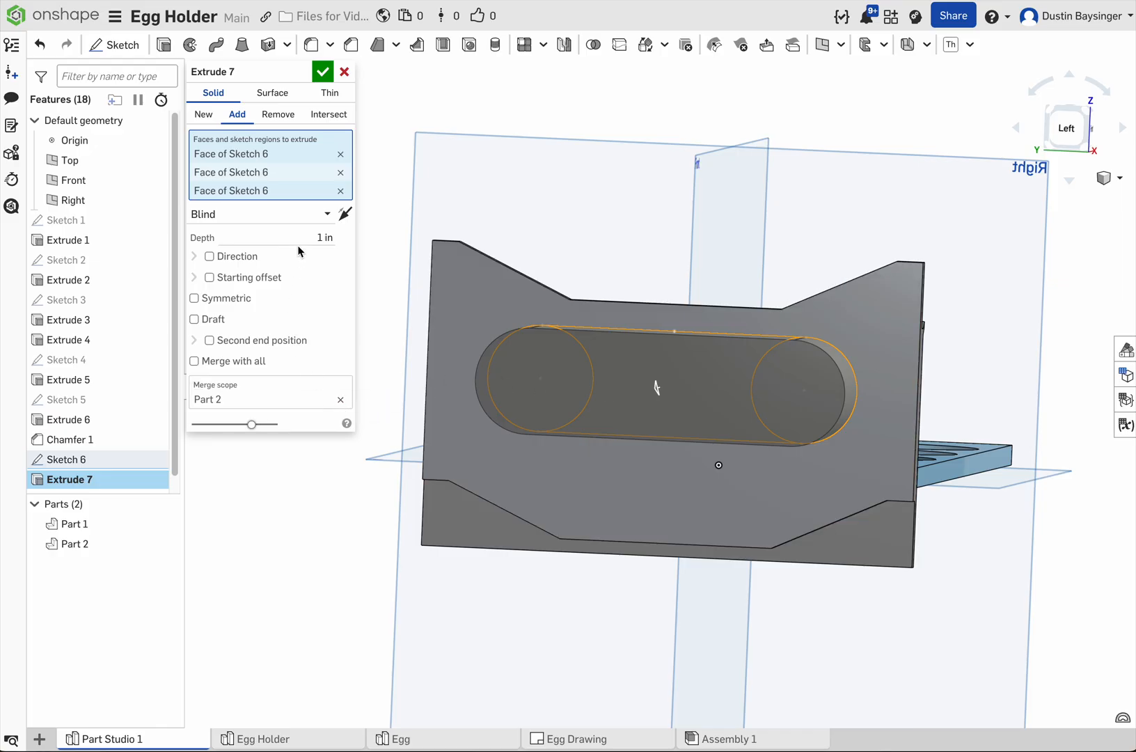
pyautogui.click(274, 116)
pyautogui.moveTo(819, 152); pyautogui.dragTo(781, 178, button='right')
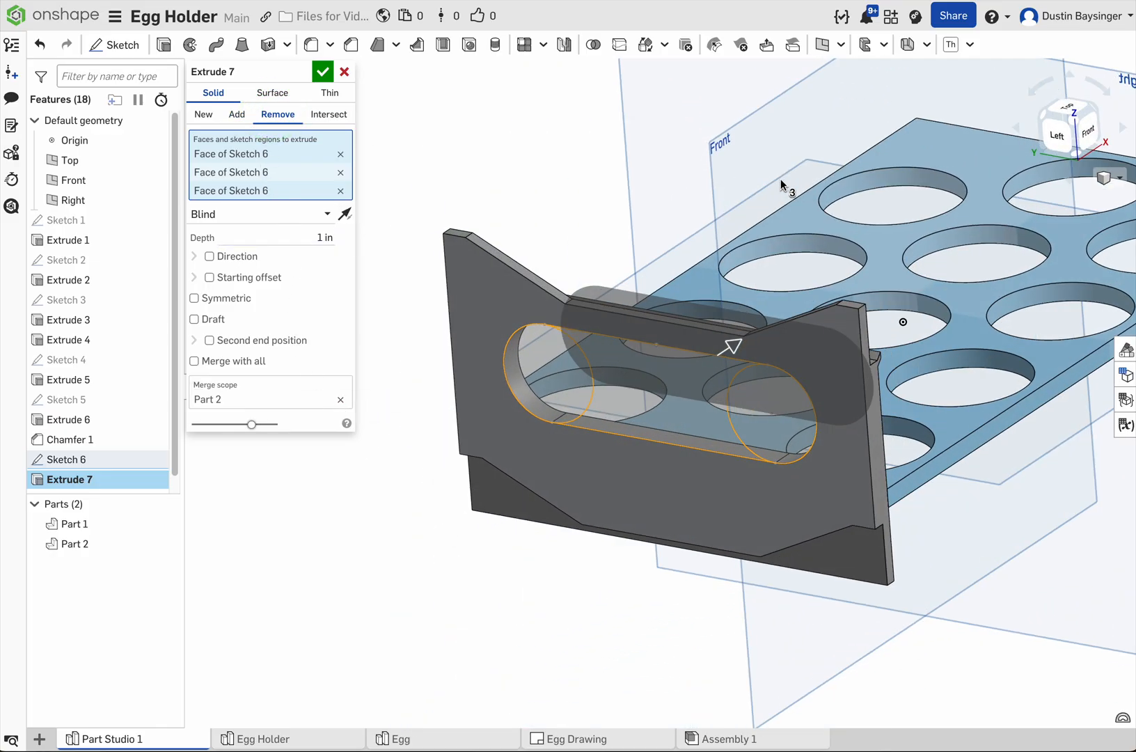
pyautogui.click(325, 72)
# Step: Mirror the slotted end panel (Part 2) across the Right plane as a part mirror with Add and Merge with all enabled
pyautogui.moveTo(905, 243); pyautogui.dragTo(930, 236, button='right')
pyautogui.moveTo(870, 263); pyautogui.dragTo(755, 322, button='right')
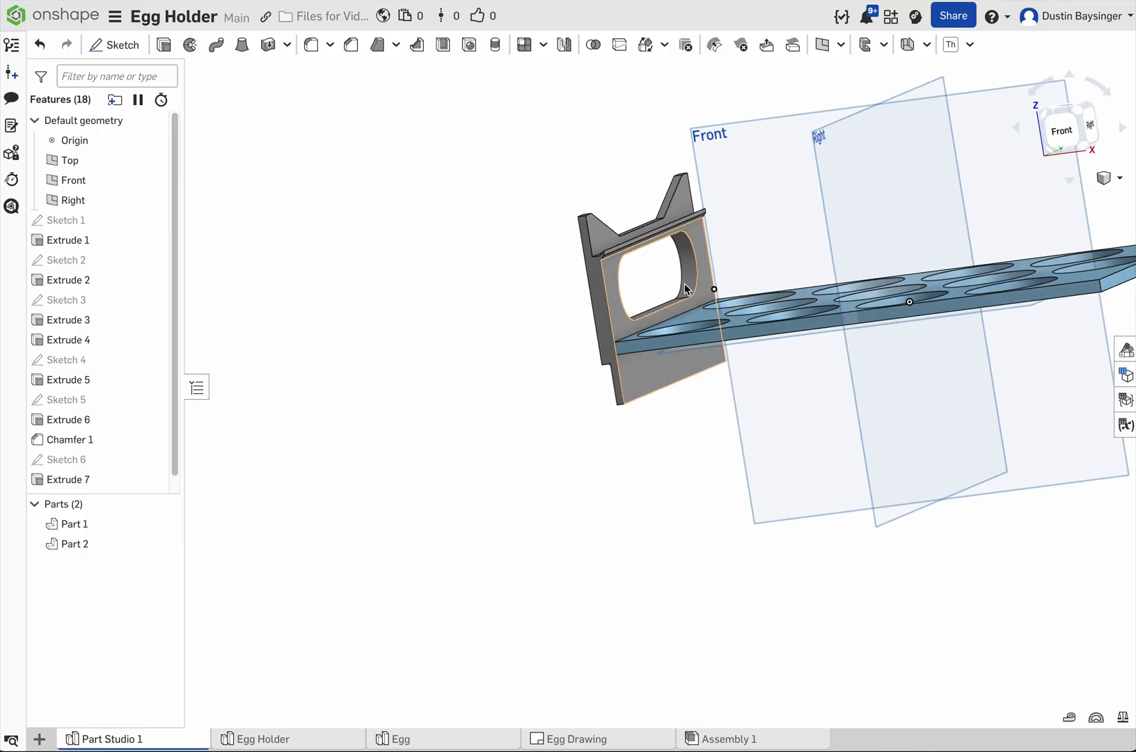
pyautogui.moveTo(764, 275)
pyautogui.mouseDown(button='right')
pyautogui.moveTo(736, 304)
pyautogui.moveTo(762, 297)
pyautogui.mouseUp(button='right')
pyautogui.click(589, 174)
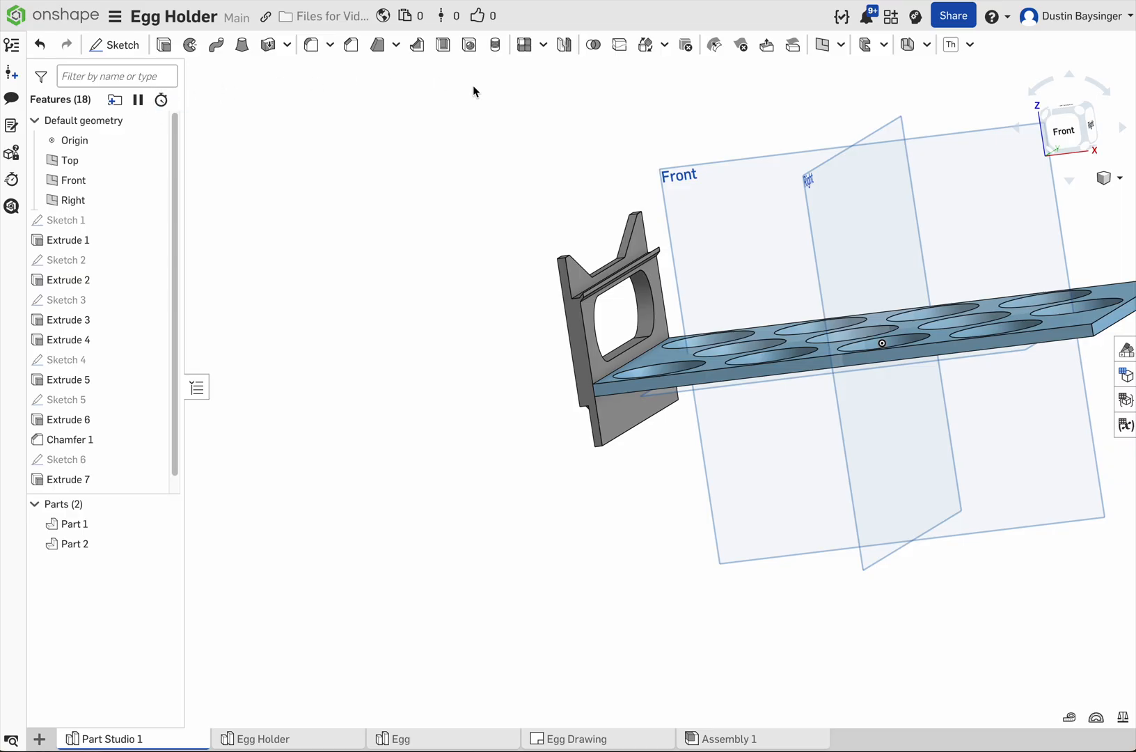
pyautogui.click(564, 46)
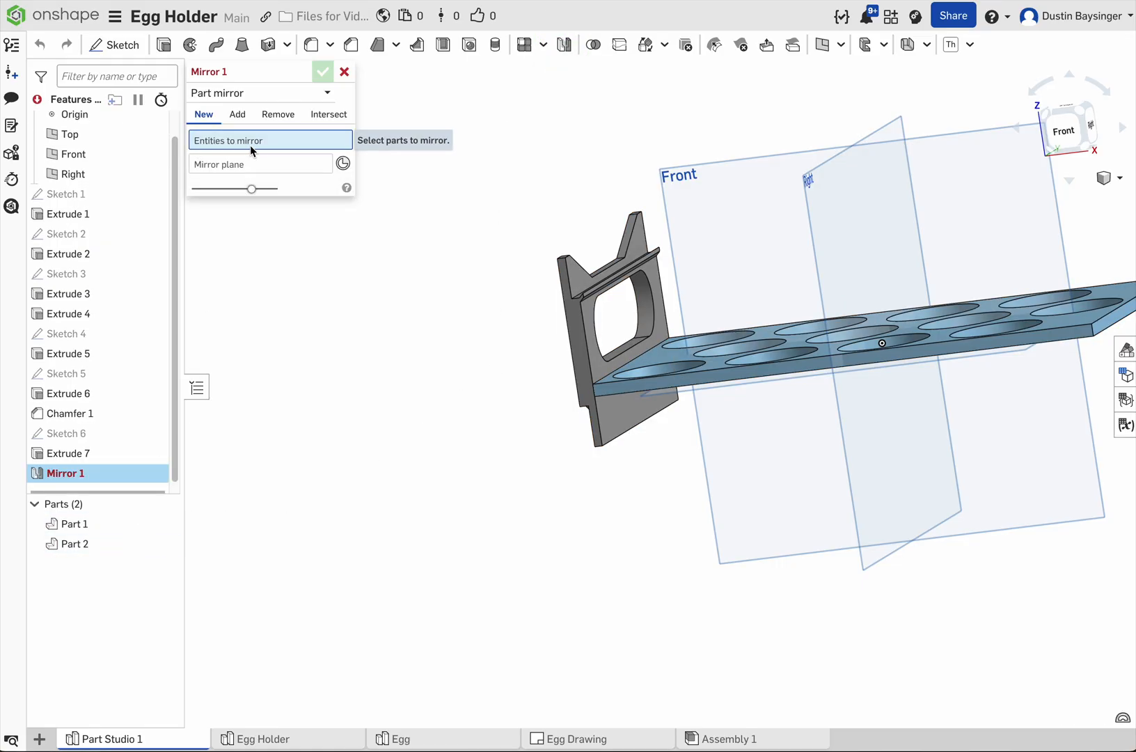
pyautogui.click(98, 544)
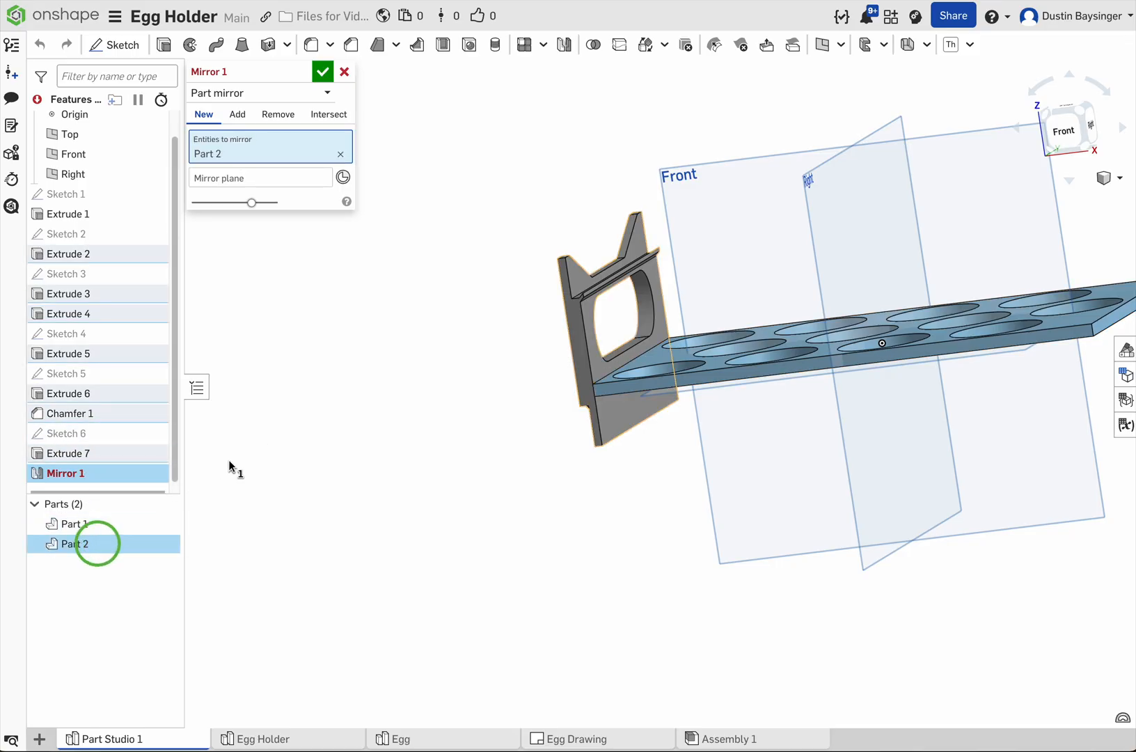
pyautogui.click(248, 177)
pyautogui.moveTo(451, 602); pyautogui.dragTo(432, 622, button='right')
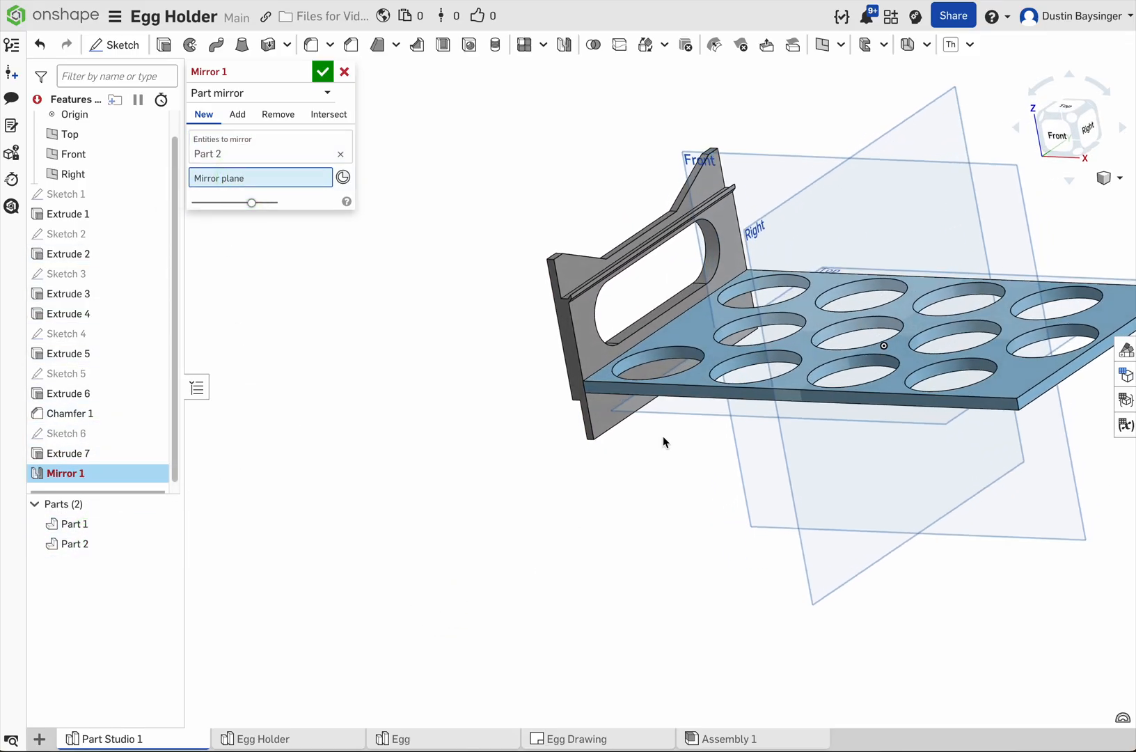
pyautogui.click(759, 235)
pyautogui.moveTo(659, 426); pyautogui.dragTo(686, 509, button='right')
pyautogui.moveTo(686, 508); pyautogui.dragTo(525, 510, button='middle')
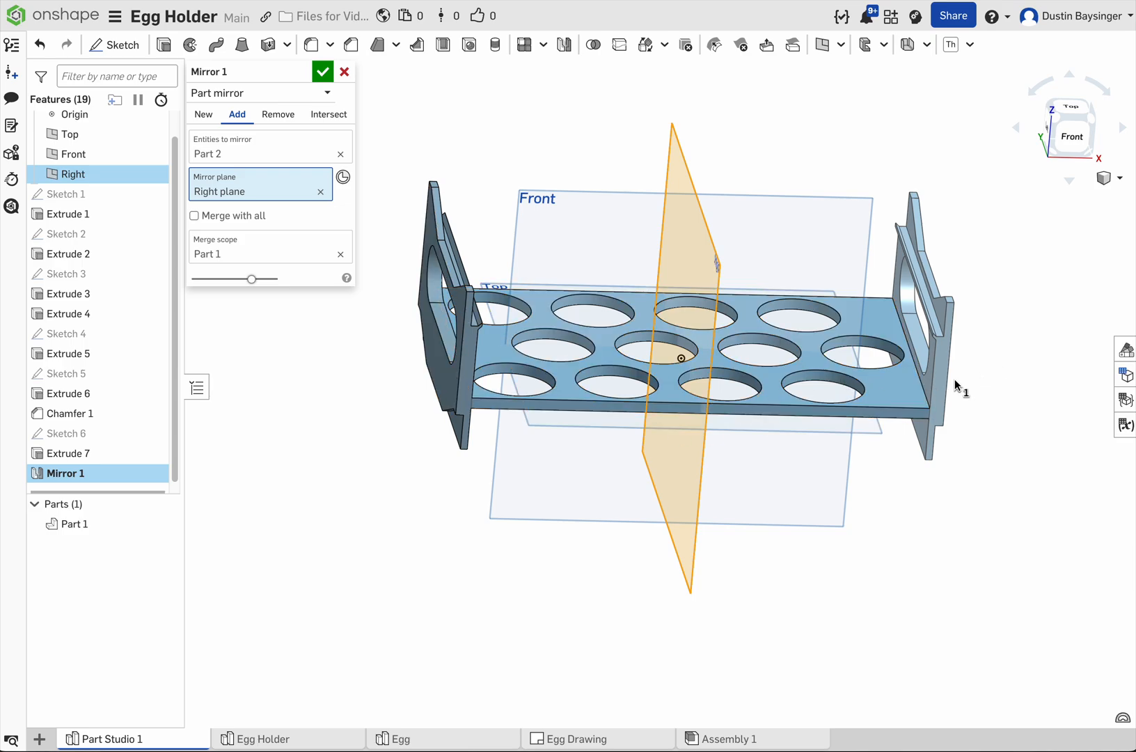
pyautogui.moveTo(875, 457); pyautogui.dragTo(856, 480, button='right')
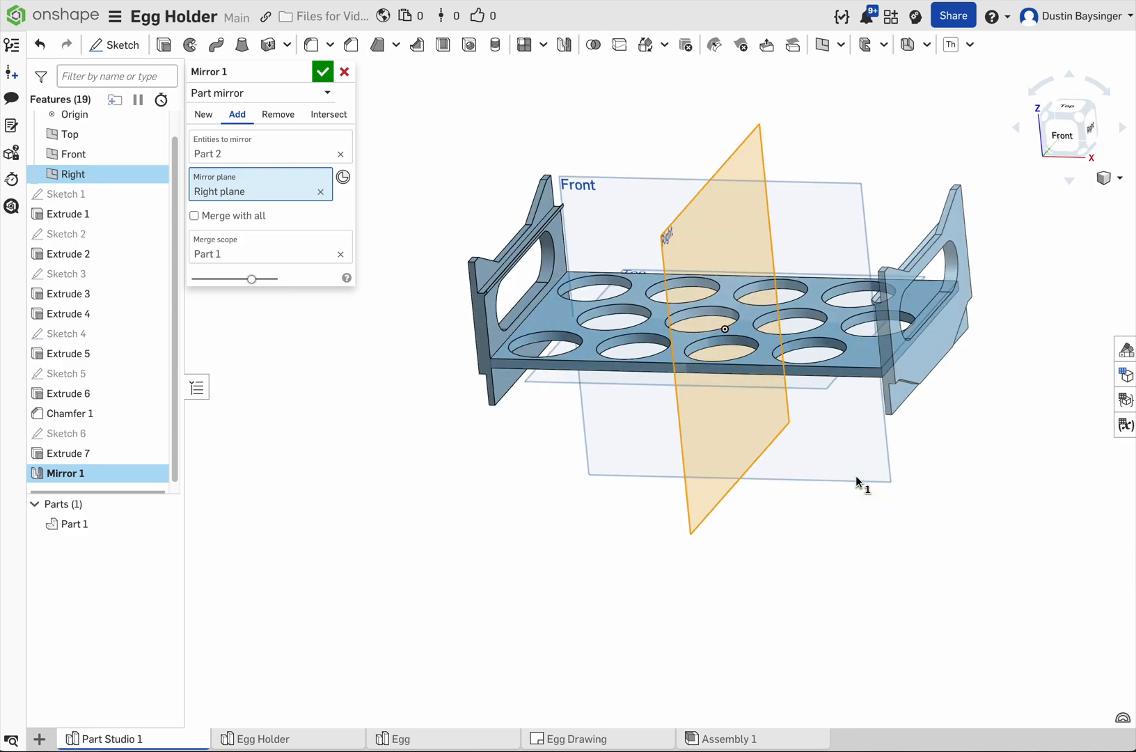
pyautogui.click(225, 217)
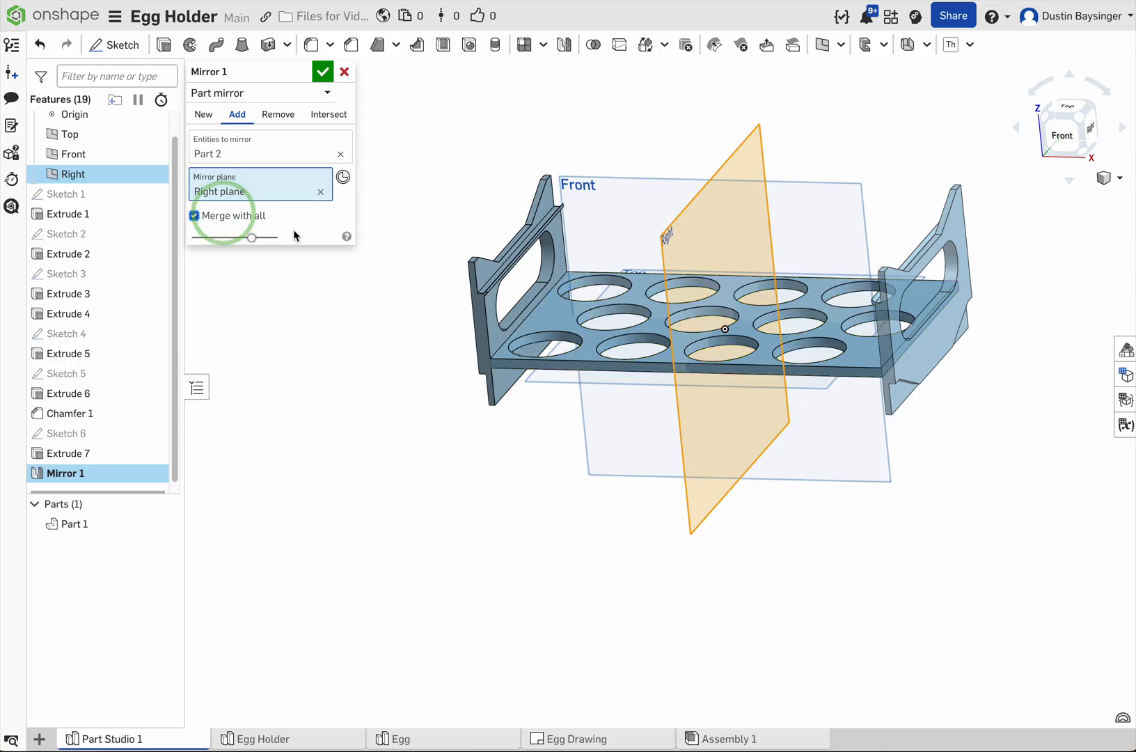
pyautogui.click(323, 72)
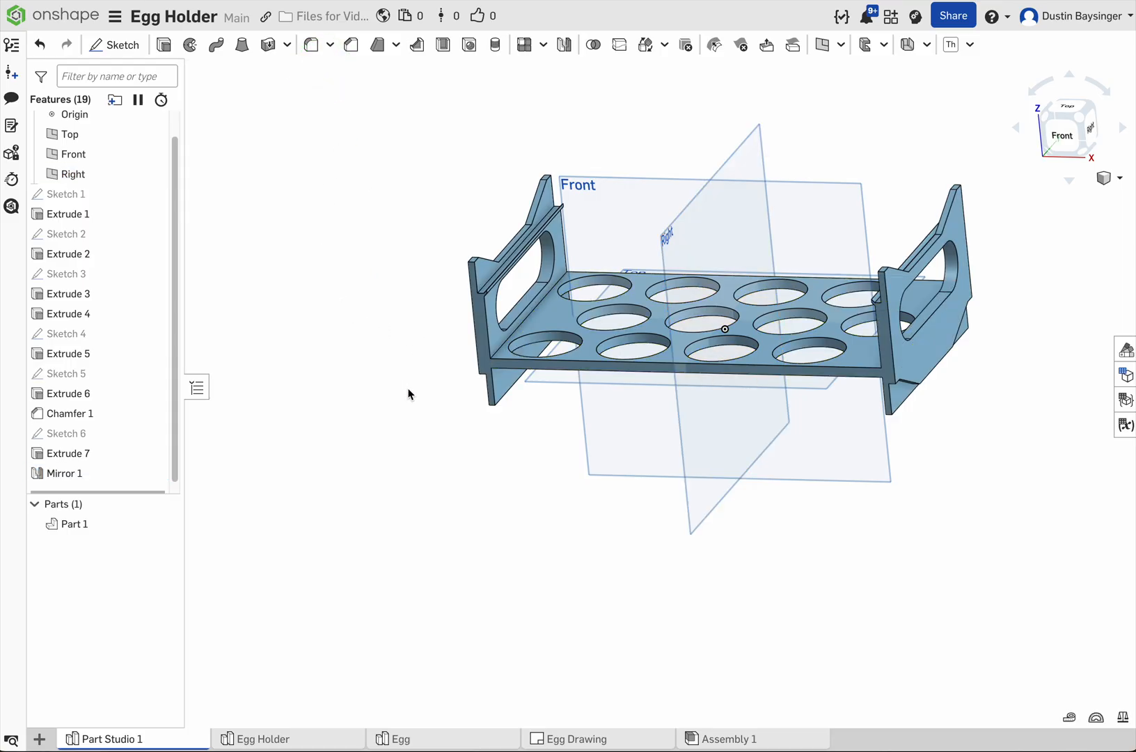
pyautogui.moveTo(488, 521)
pyautogui.mouseDown(button='right')
pyautogui.moveTo(498, 510)
pyautogui.moveTo(474, 513)
pyautogui.mouseUp(button='right')
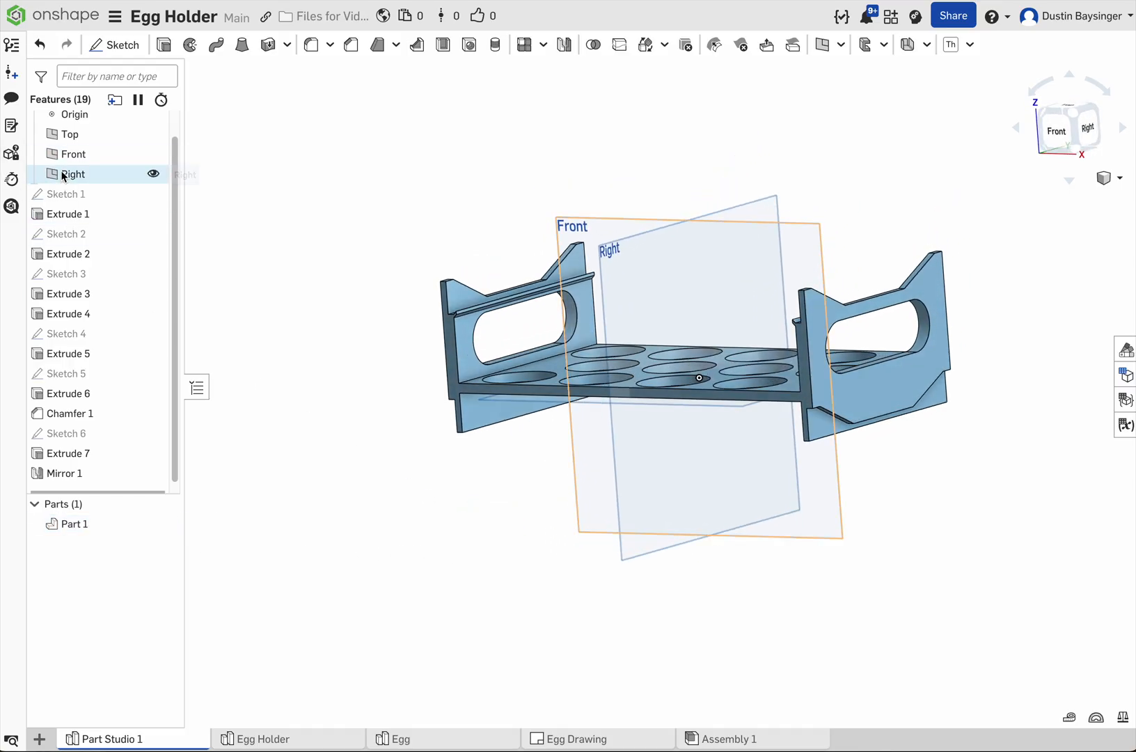
pyautogui.scroll(1, 68, 198)
pyautogui.click(69, 198)
pyautogui.keyDown('shift'); pyautogui.click(70, 140); pyautogui.keyUp('shift')
pyautogui.rightClick(93, 165)
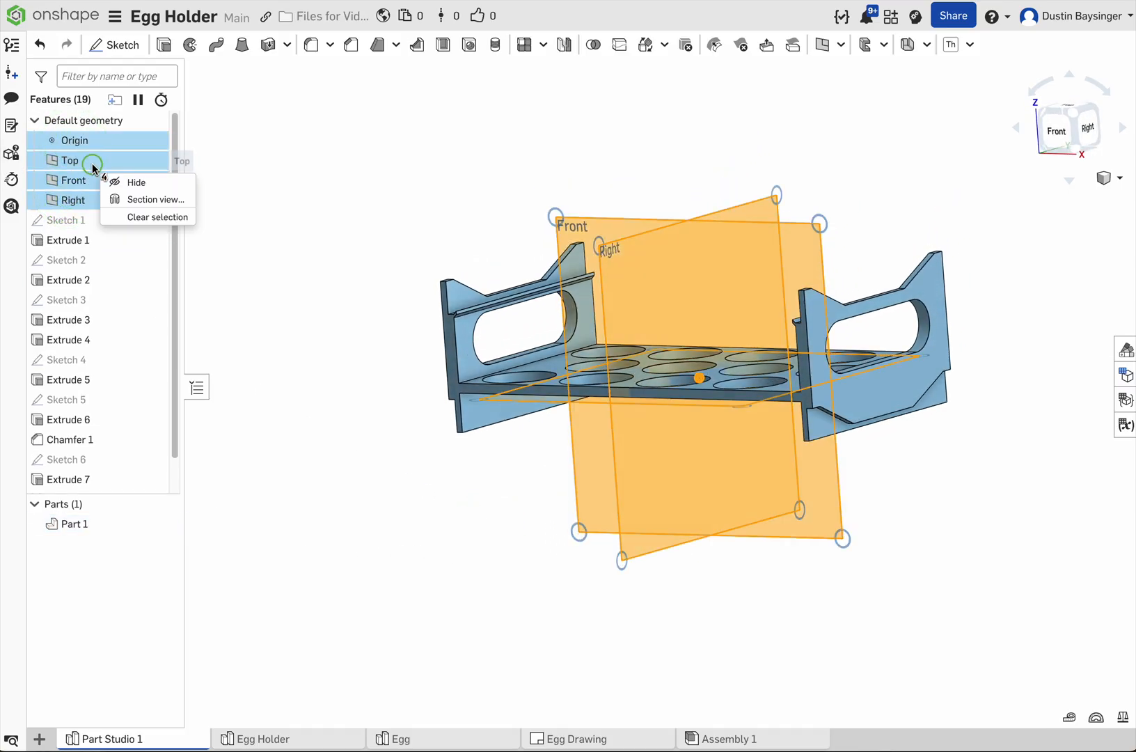
pyautogui.click(132, 218)
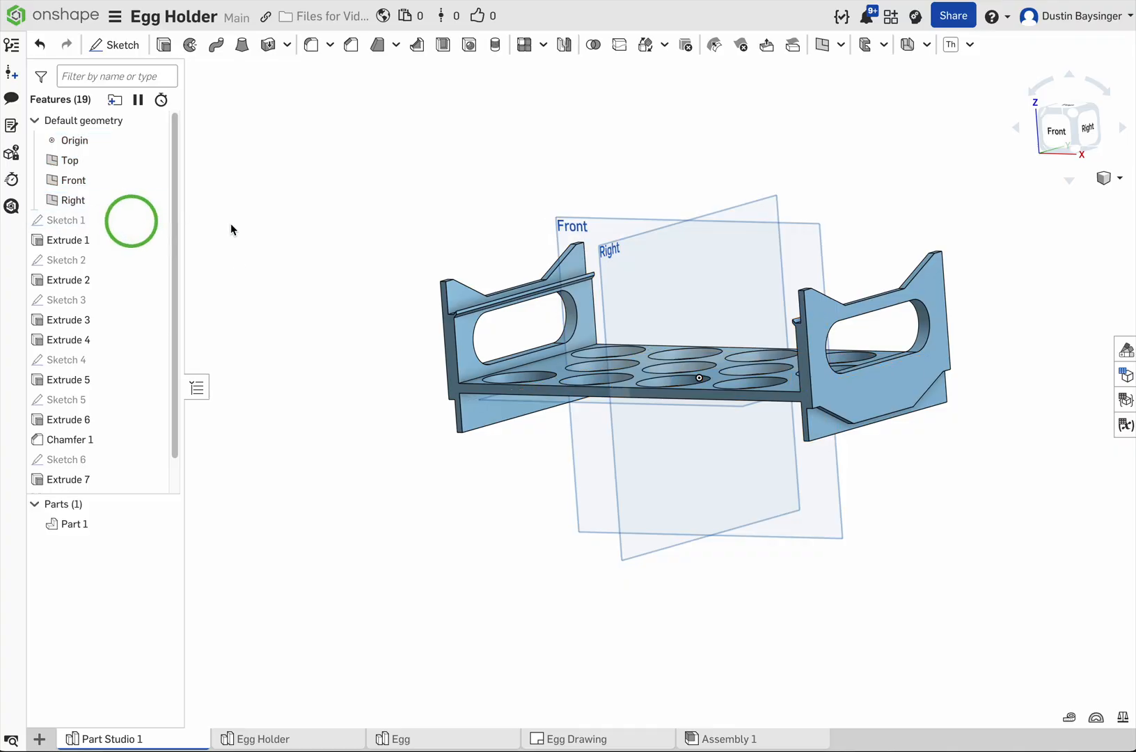
# Step: Hide the origin and the default Top, Front and Right planes so only the egg holder part is displayed
pyautogui.click(94, 199)
pyautogui.keyDown('shift'); pyautogui.click(92, 143); pyautogui.keyUp('shift')
pyautogui.rightClick(104, 180)
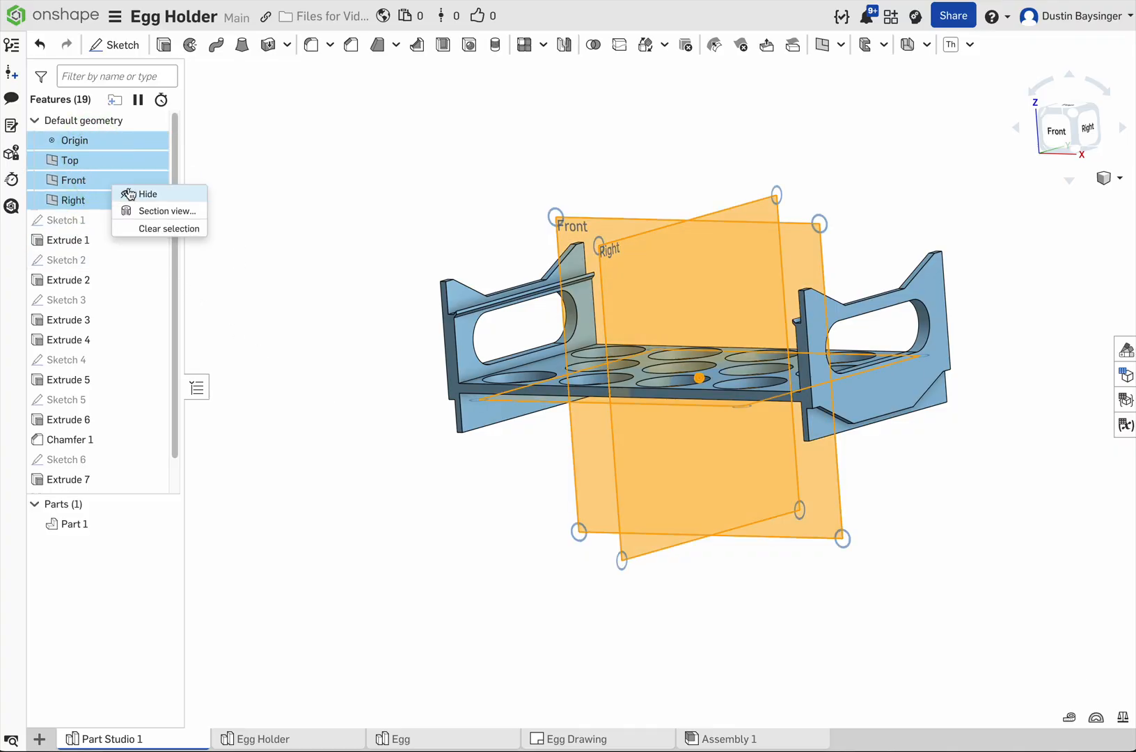
pyautogui.click(148, 194)
pyautogui.moveTo(361, 288); pyautogui.dragTo(376, 325, button='right')
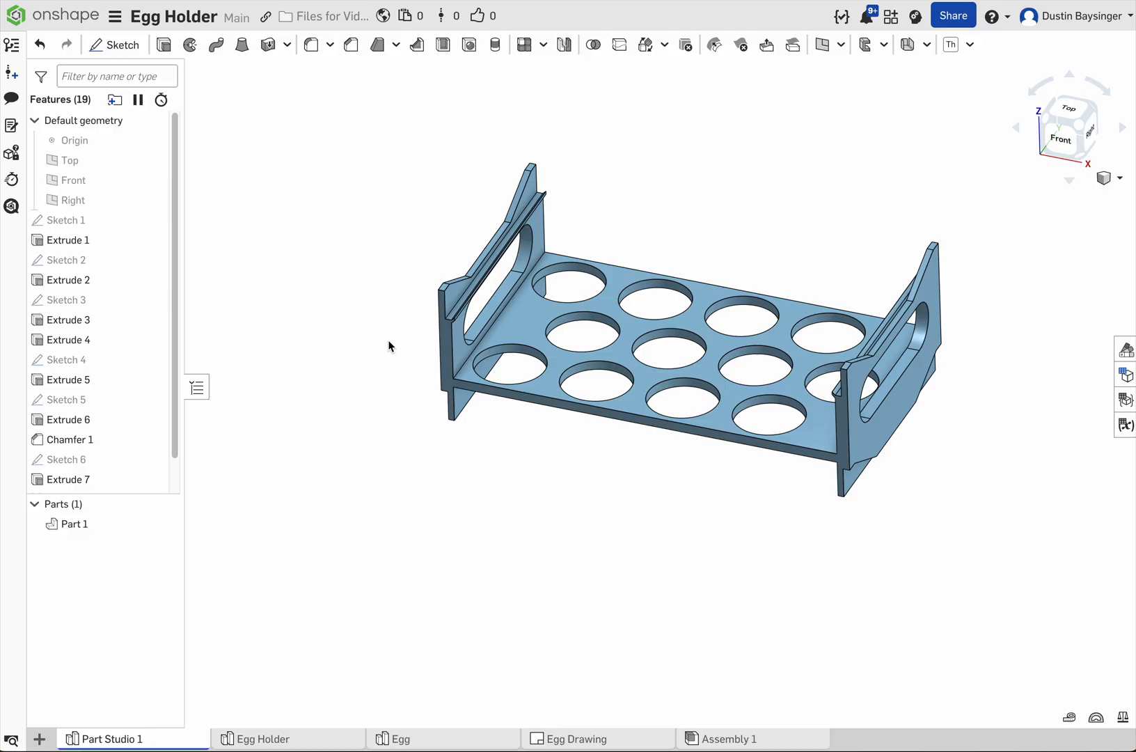
pyautogui.moveTo(422, 388); pyautogui.dragTo(418, 382, button='right')
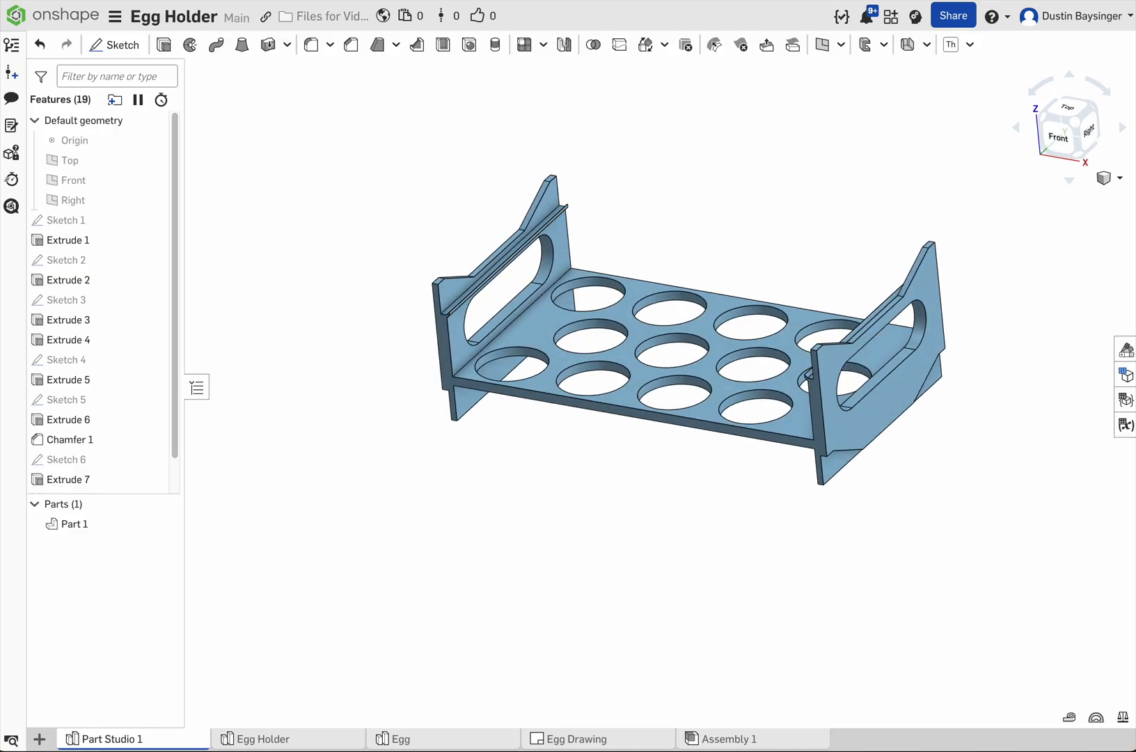